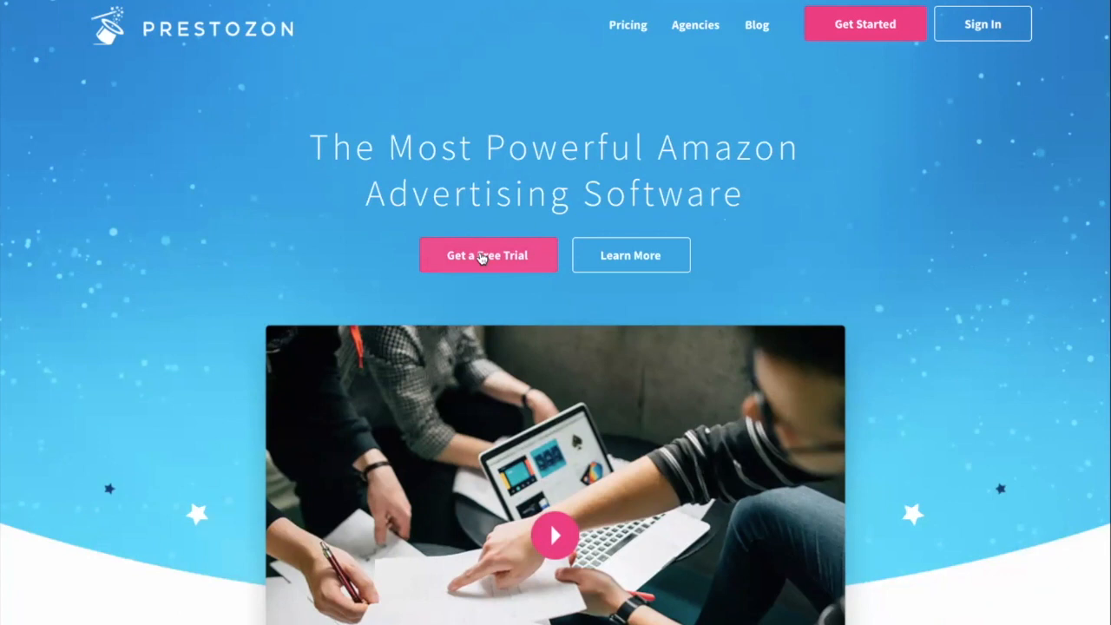
Start a Prestozon free trial and switch the analytics view to the US seller account
left_click(492, 256)
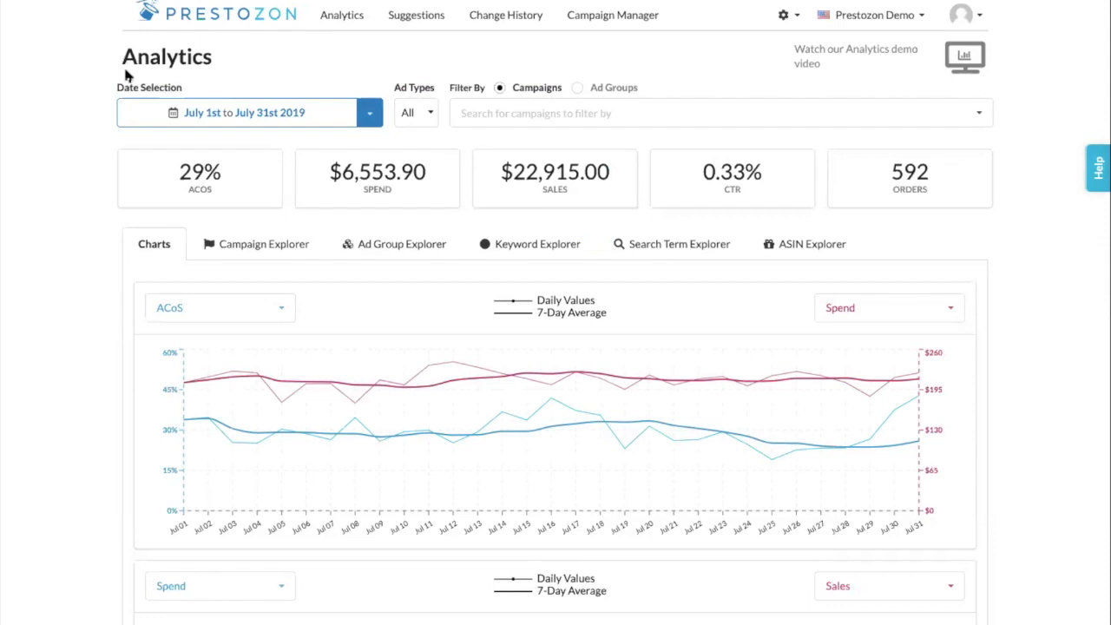
left_click(923, 16)
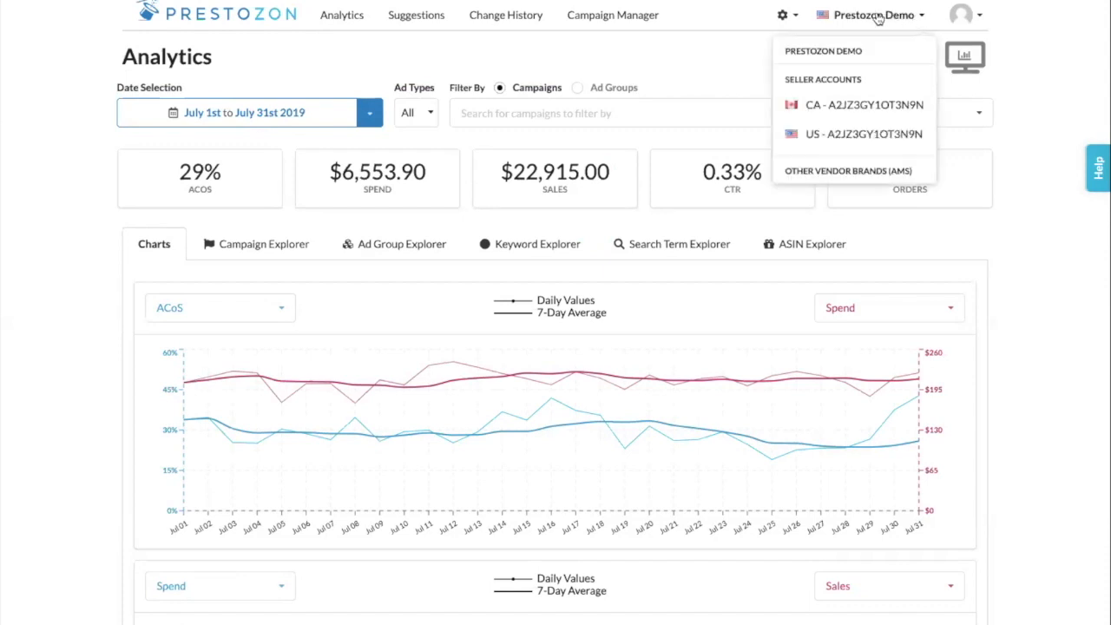
left_click(904, 136)
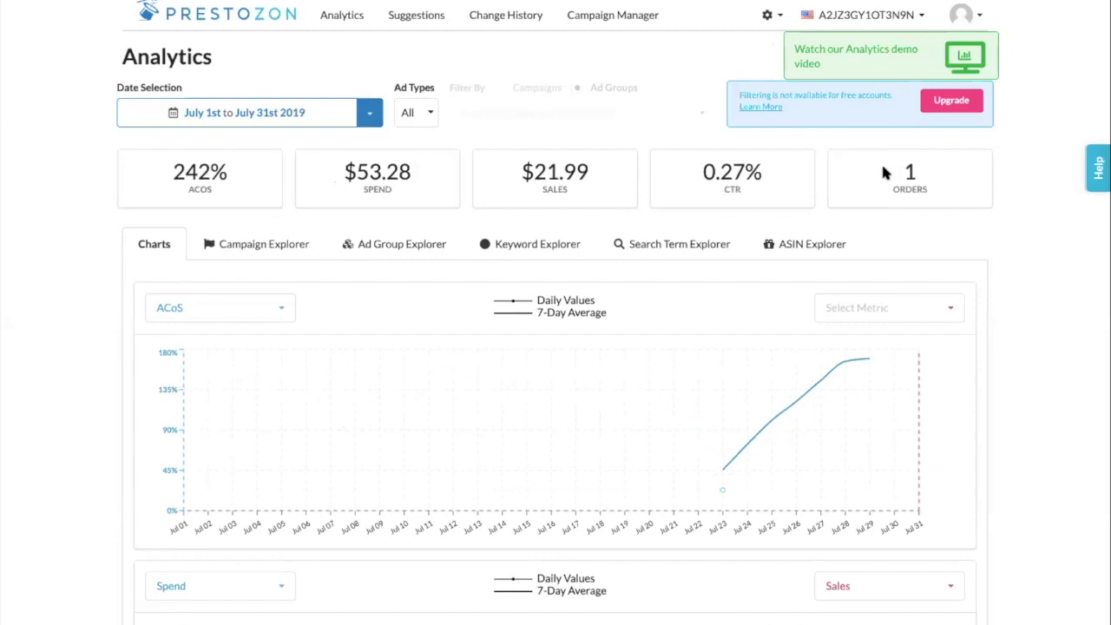
Review the seller account's upgrade pricing and billing options, and decline the upgrade for now
left_click(950, 103)
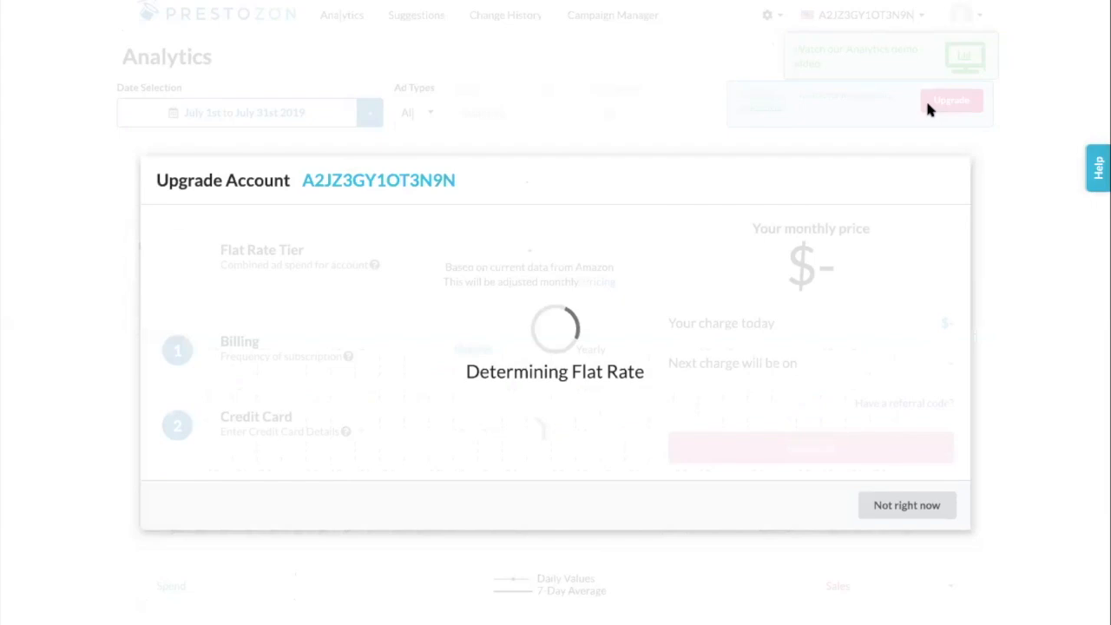
left_click(905, 386)
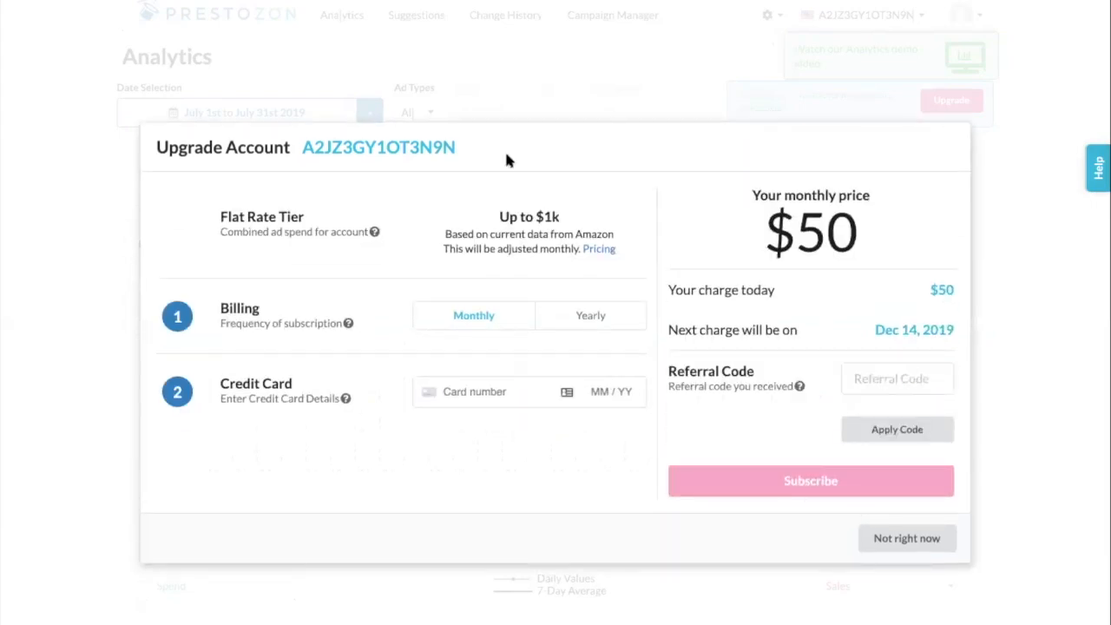
left_click(893, 543)
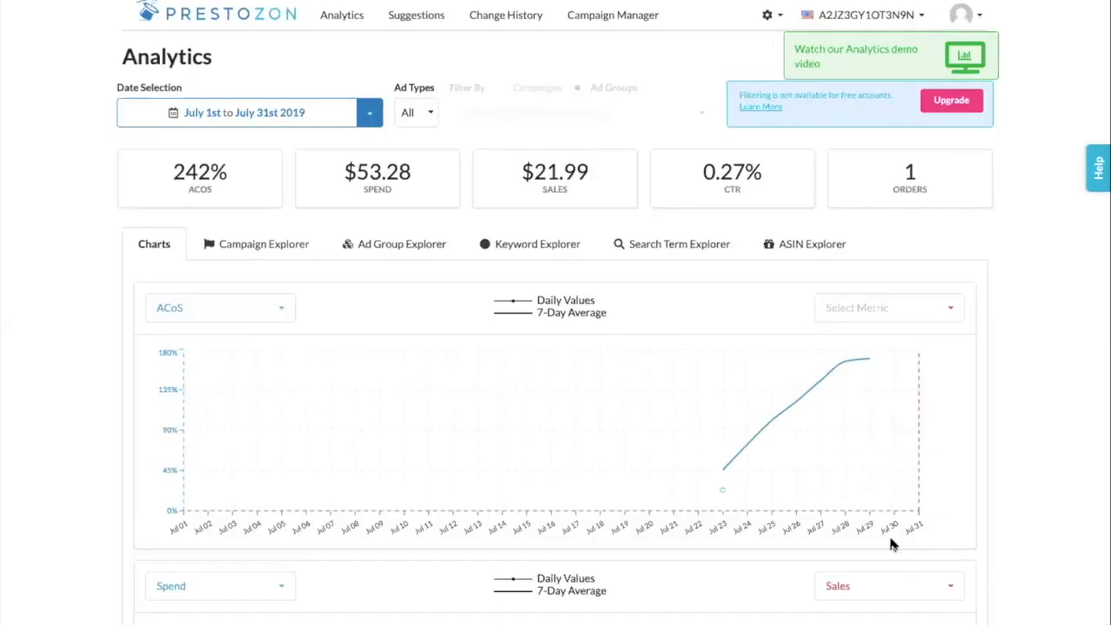
Switch the analytics view to the US - Prestozon Demo vendor brand
left_click(920, 17)
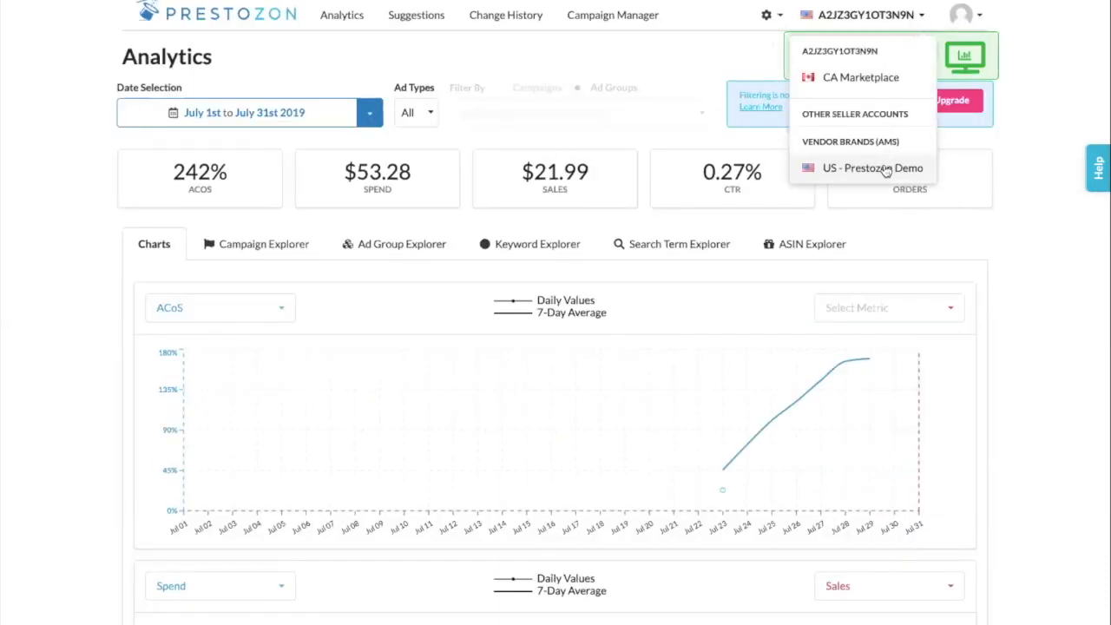
left_click(885, 170)
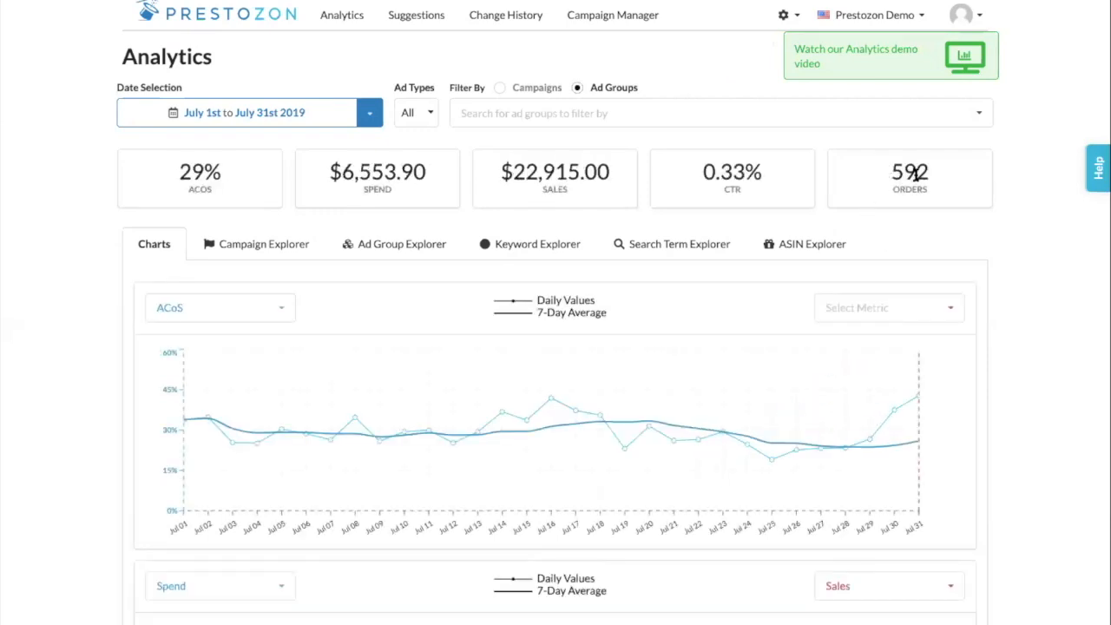
Inspect the Rename Vendor Brand dialog and its display name for Prestozon Demo, and cancel it
left_click(797, 16)
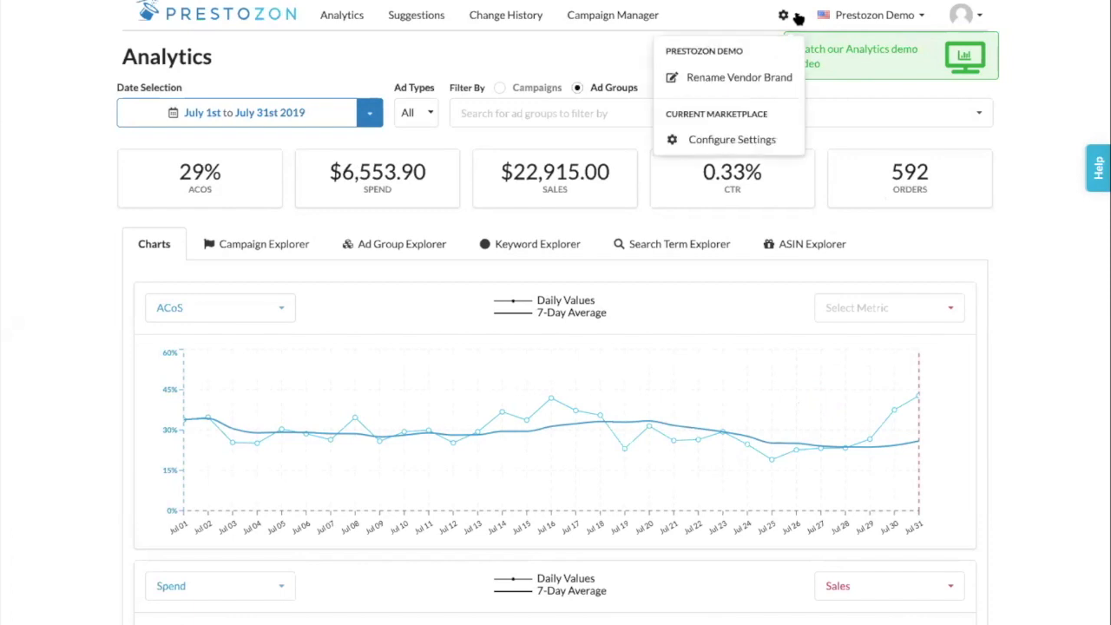
left_click(756, 78)
double_click(660, 364)
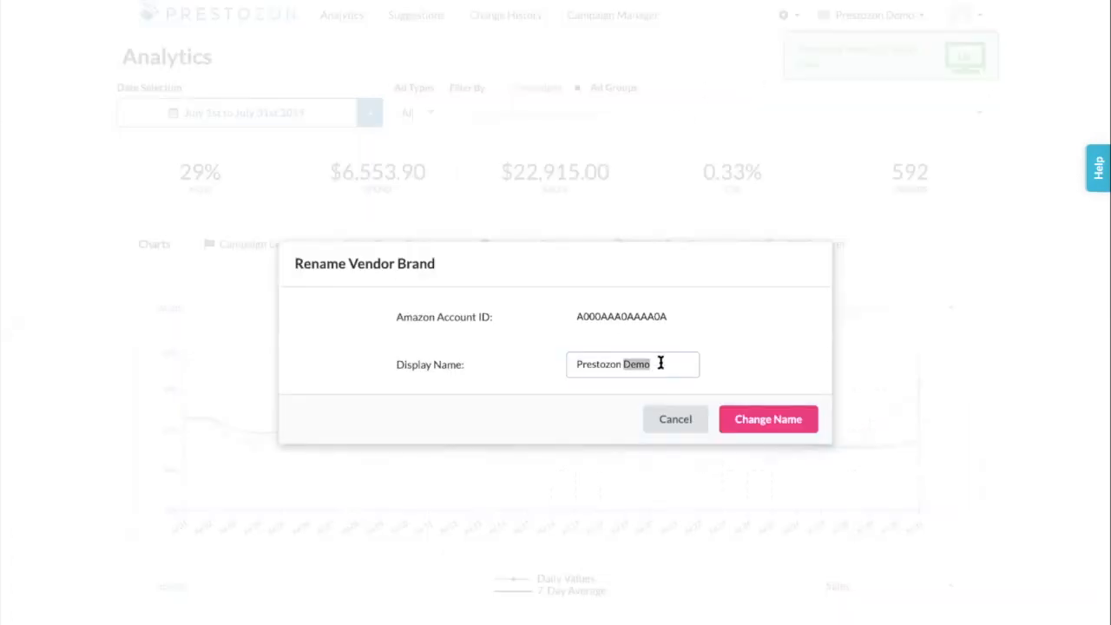
triple_click(662, 363)
left_click(681, 420)
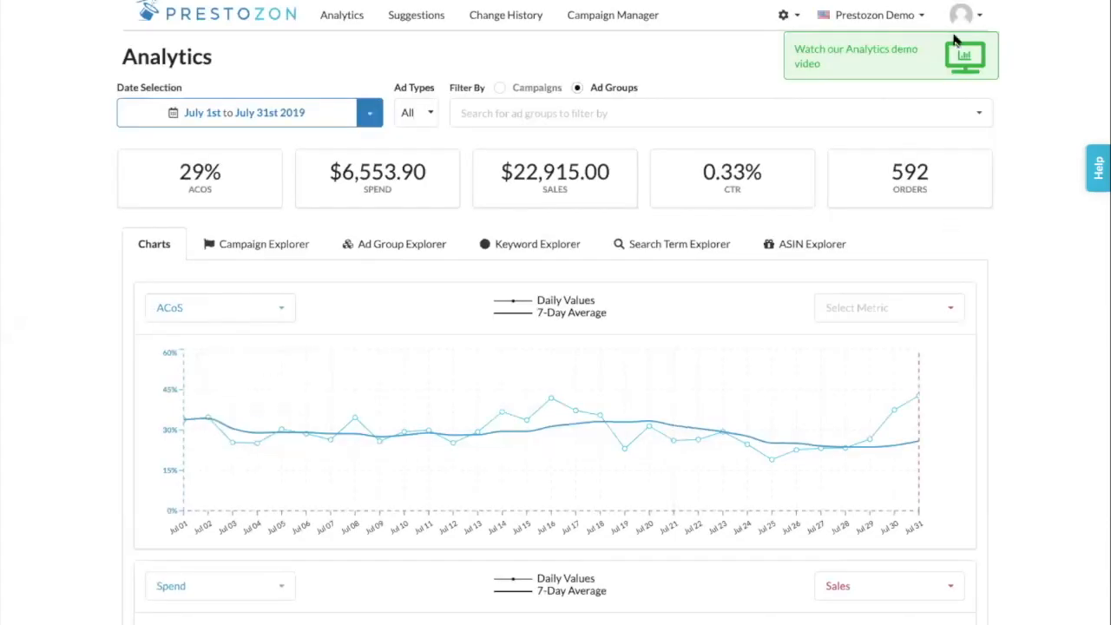
left_click(984, 18)
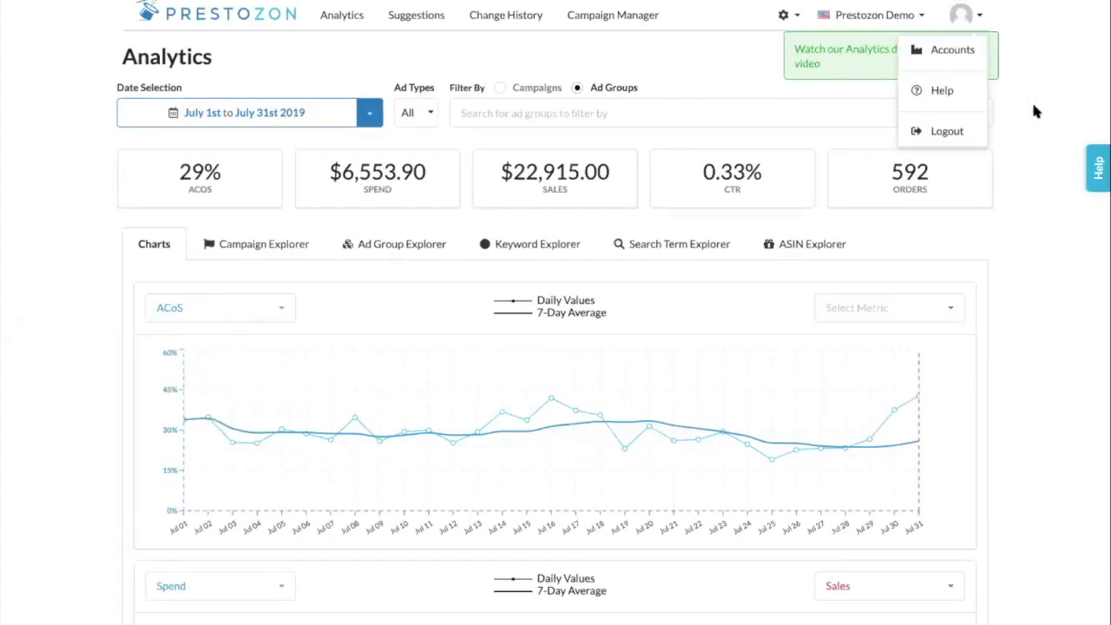
left_click(922, 15)
left_click(1027, 58)
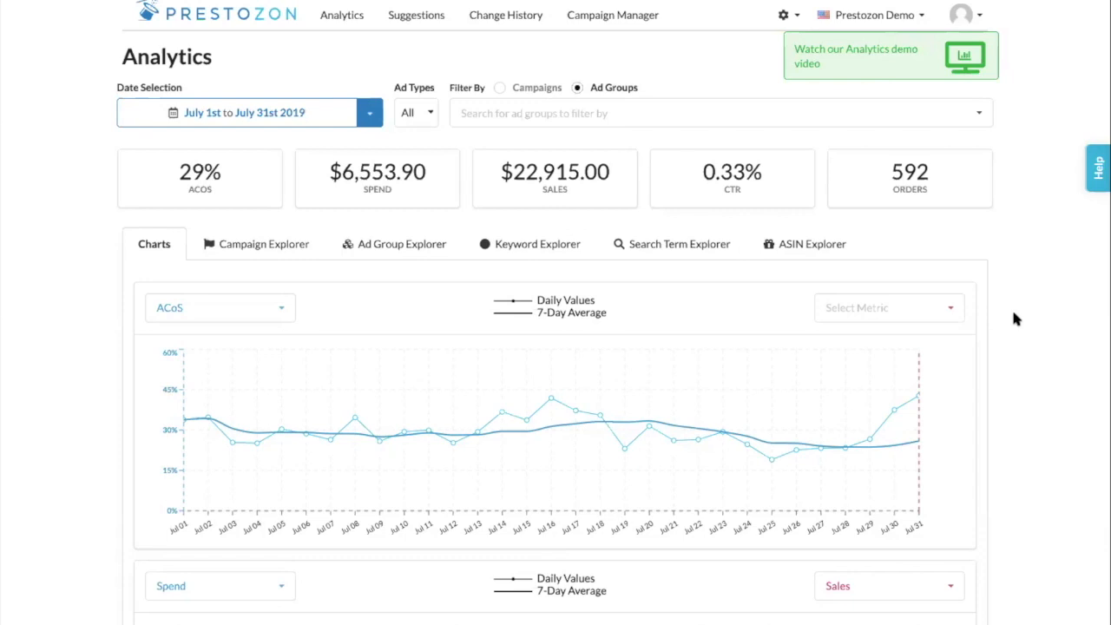
Plot Spend as the second metric alongside ACoS in the first analytics chart
left_click(951, 311)
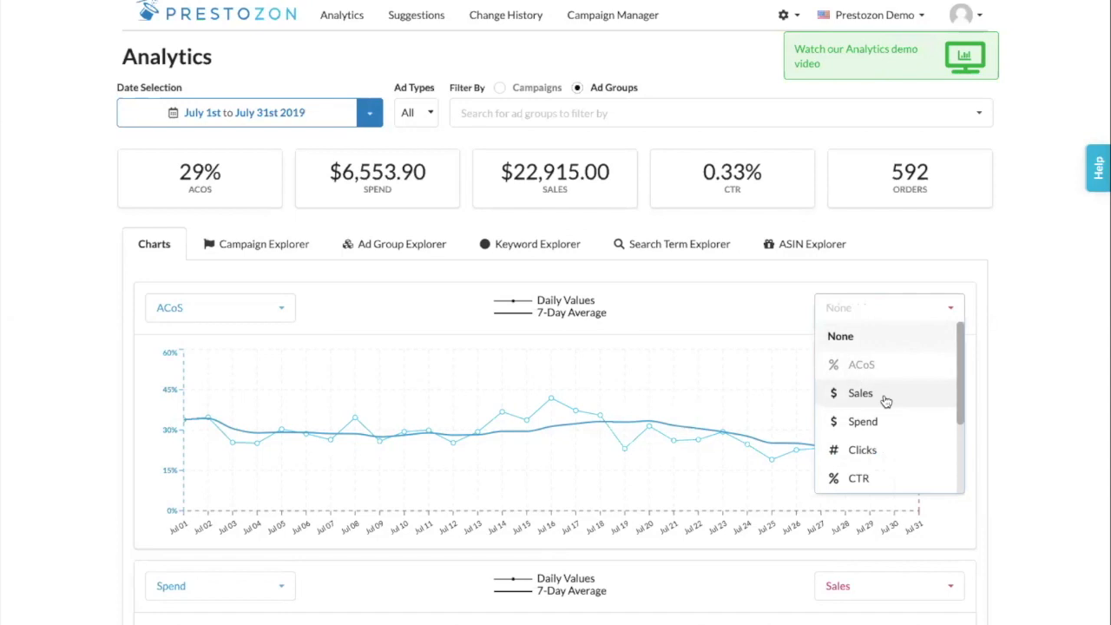
left_click(910, 421)
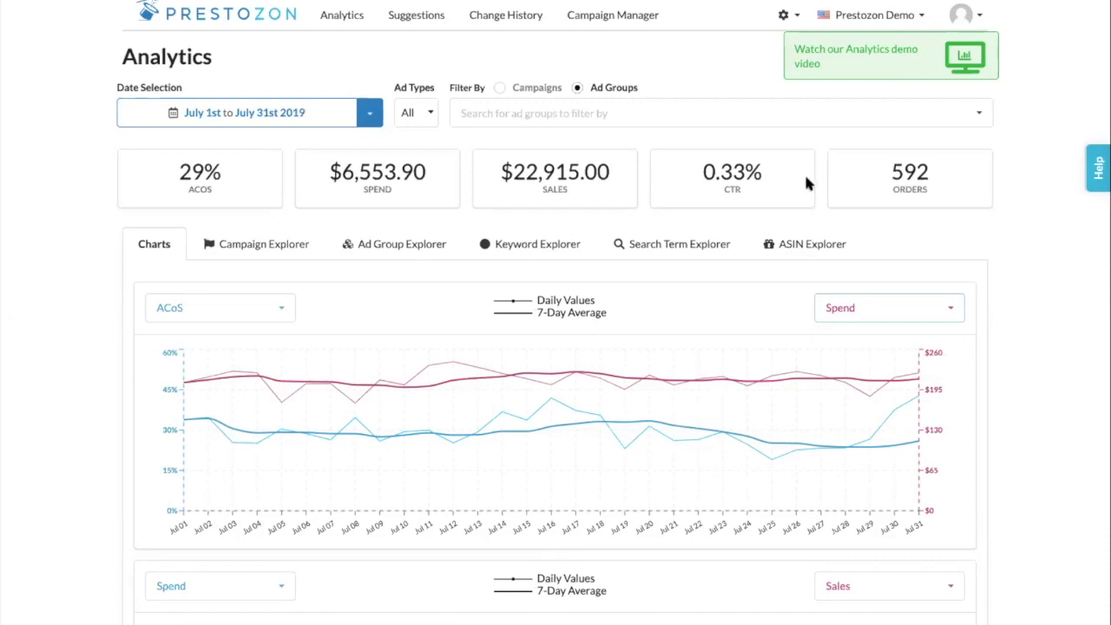
Open the Search Term Explorer and the blog article "Why Search Term Isolation is Critical for Ad Optimization"
left_click(681, 246)
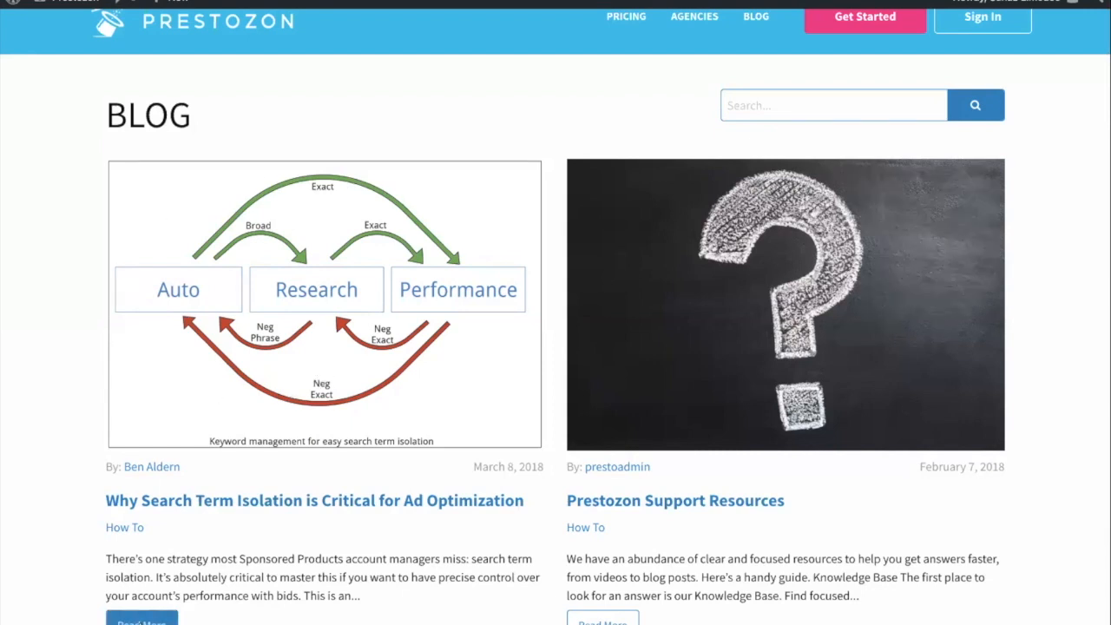
left_click(141, 620)
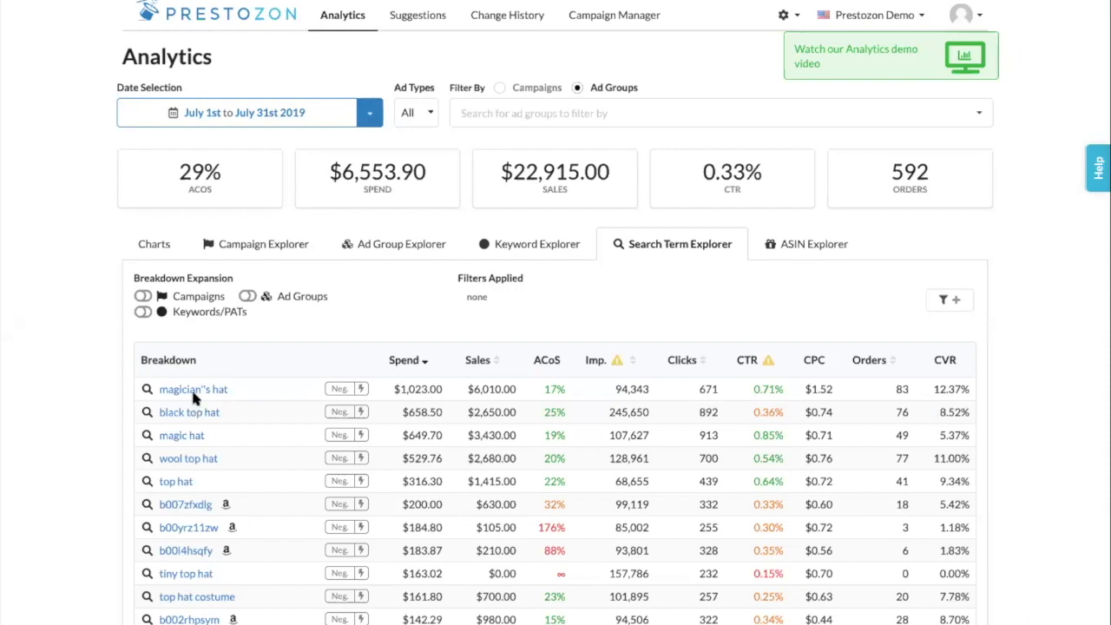
Expand the search term breakdown by Keywords/PATs and examine the magician's hat keyword's metrics from spend to CVR
left_click(140, 314)
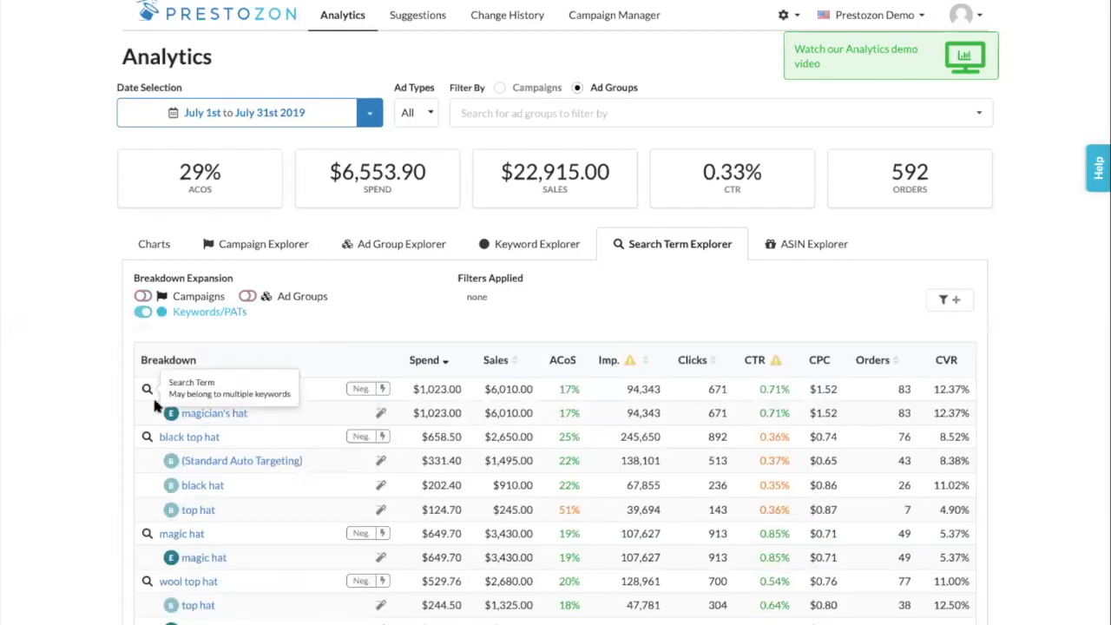
mouse_move(171, 417)
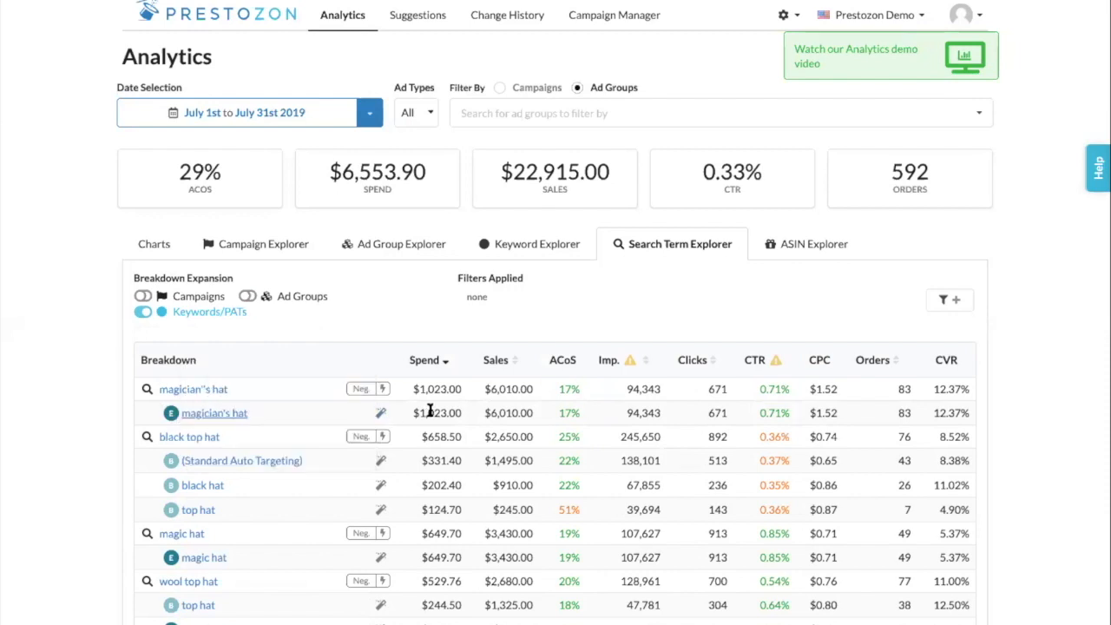
left_click_drag(411, 413, 974, 414)
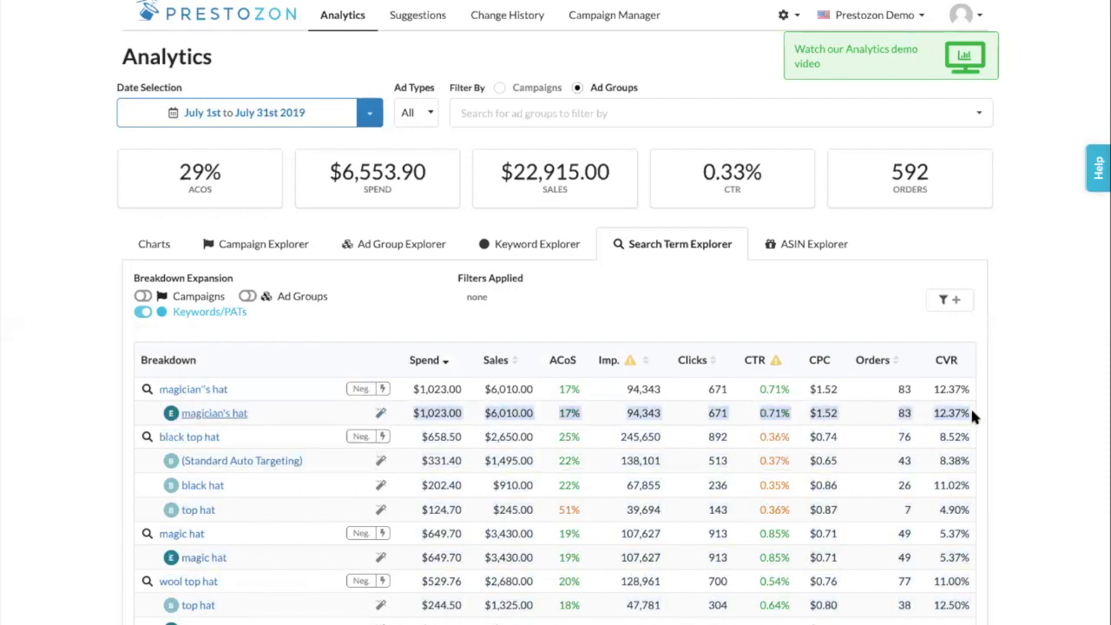
mouse_move(172, 417)
mouse_move(145, 390)
left_click(437, 413)
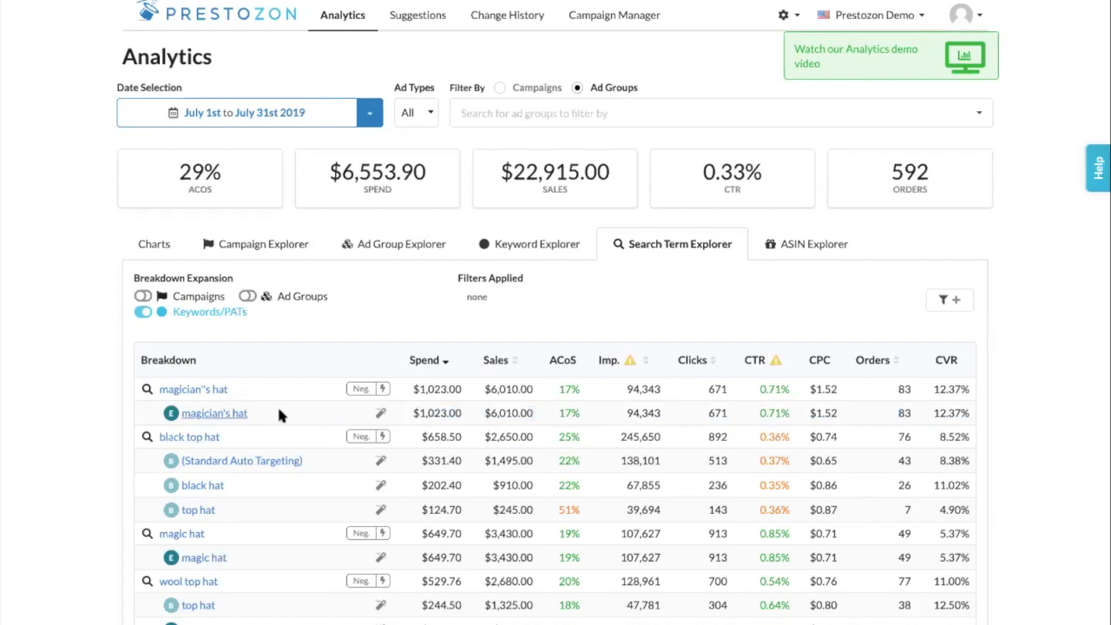
scroll(302, 438, "down", 1)
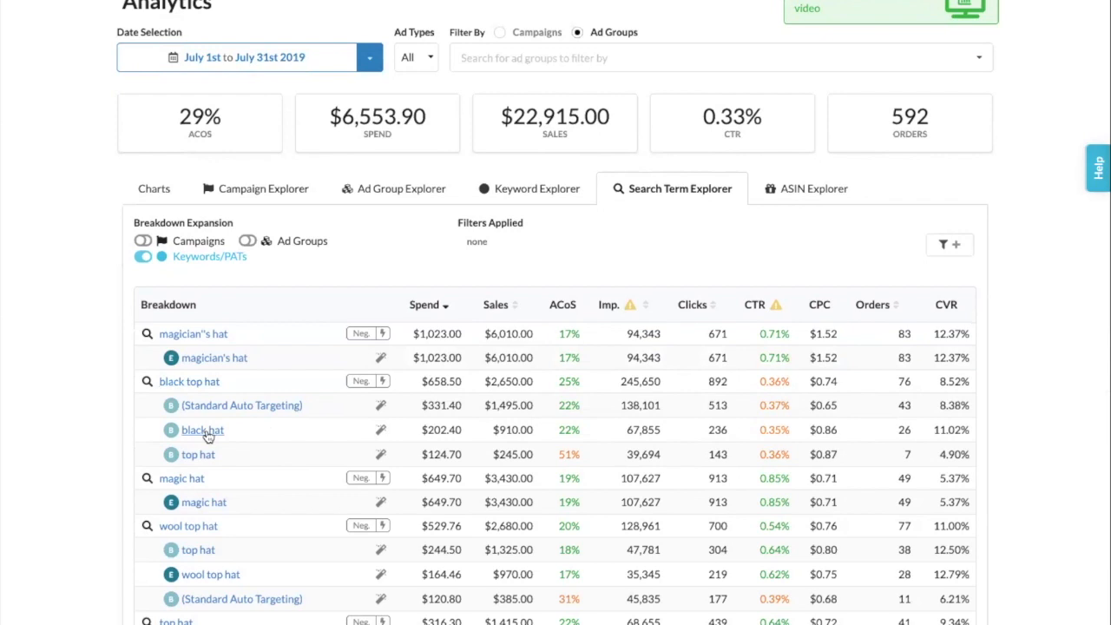
Expand the Keyword Explorer breakdown by search terms and examine the terms under (Standard Auto Targeting)
left_click(537, 198)
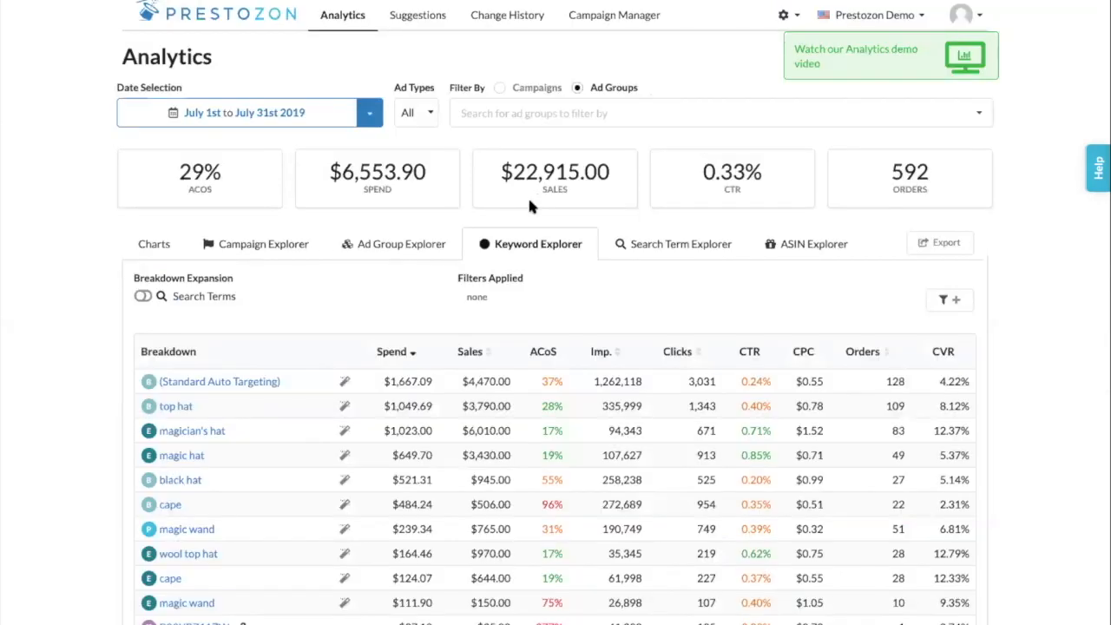
left_click(143, 296)
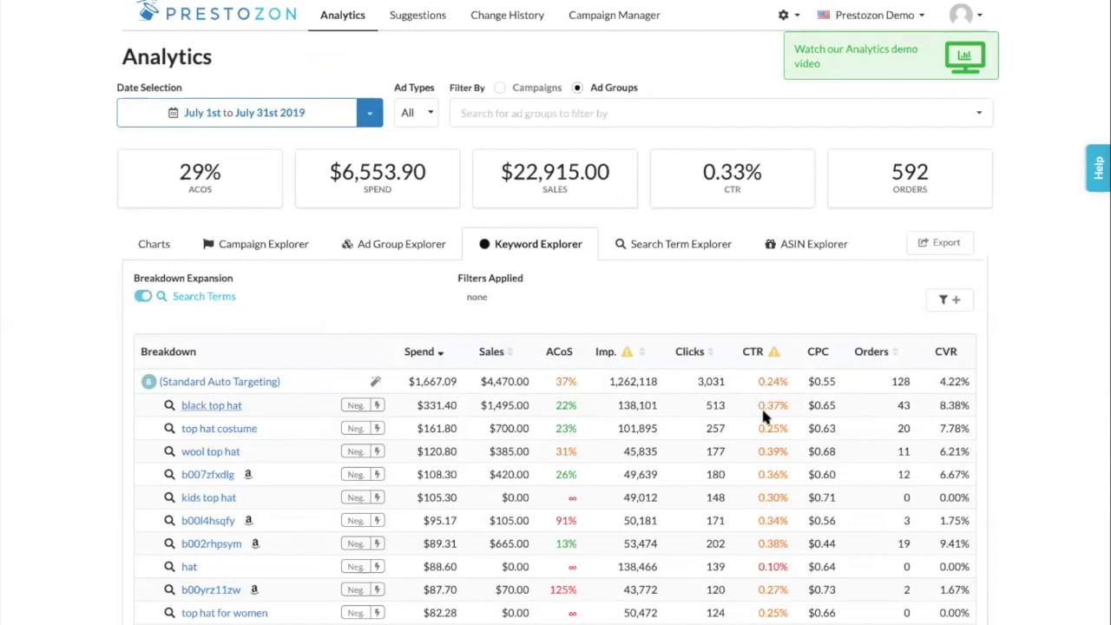
scroll(764, 418, "down", 1)
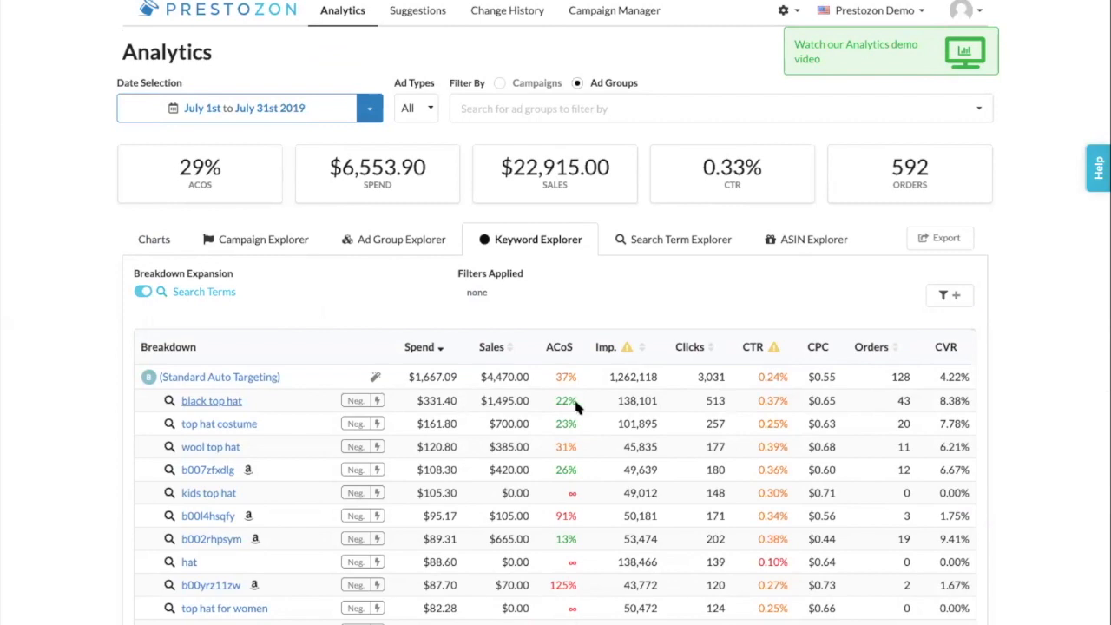
scroll(578, 408, "down", 2)
scroll(579, 404, "down", 3)
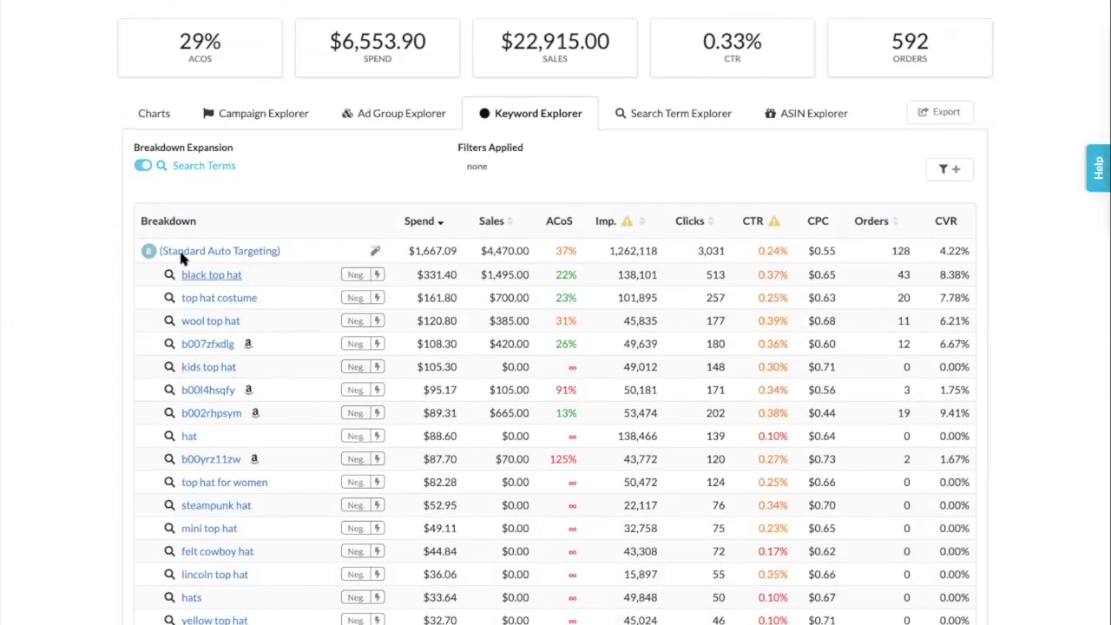
mouse_move(148, 252)
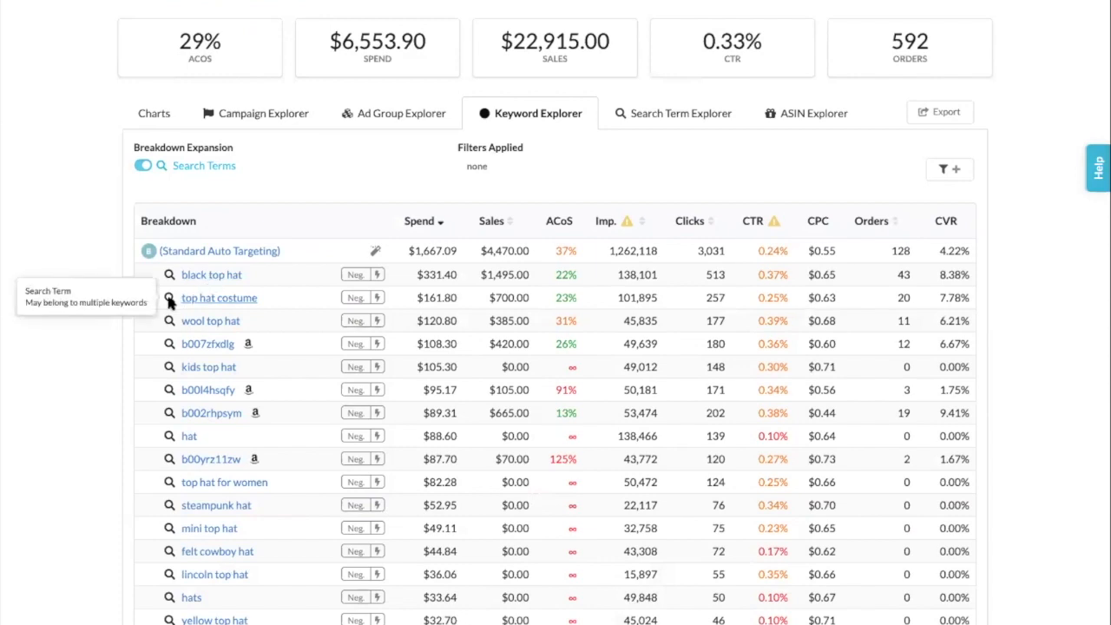
mouse_move(170, 277)
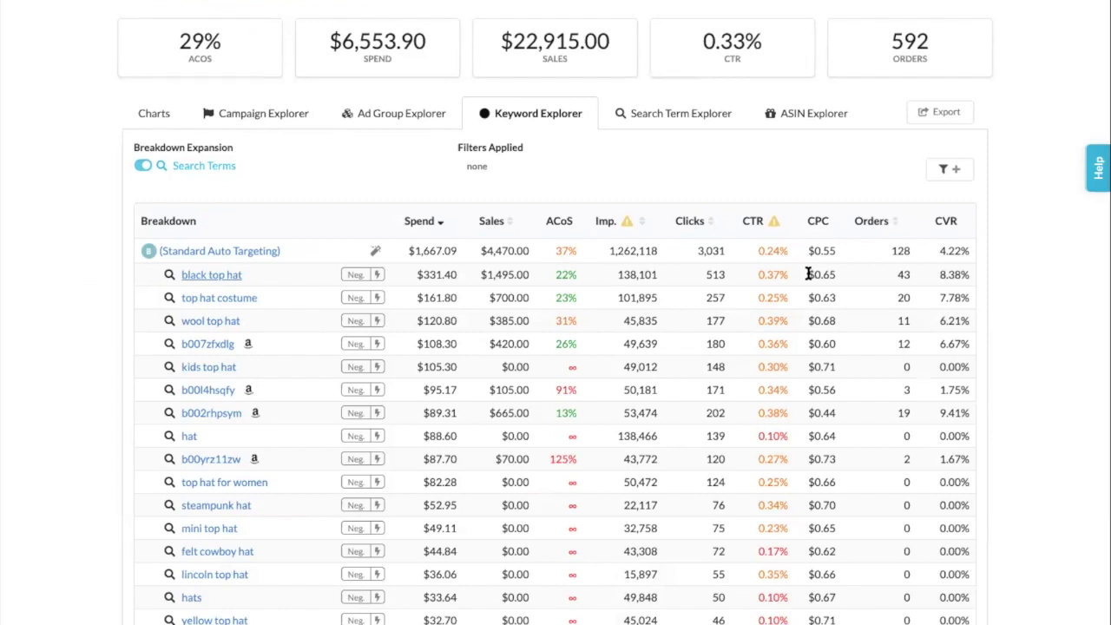
Compare the CPC of the search terms black top hat, b00yrz11zw and b00l4hsqfy under (Standard Auto Targeting)
left_click_drag(809, 274, 838, 277)
left_click_drag(834, 458, 809, 458)
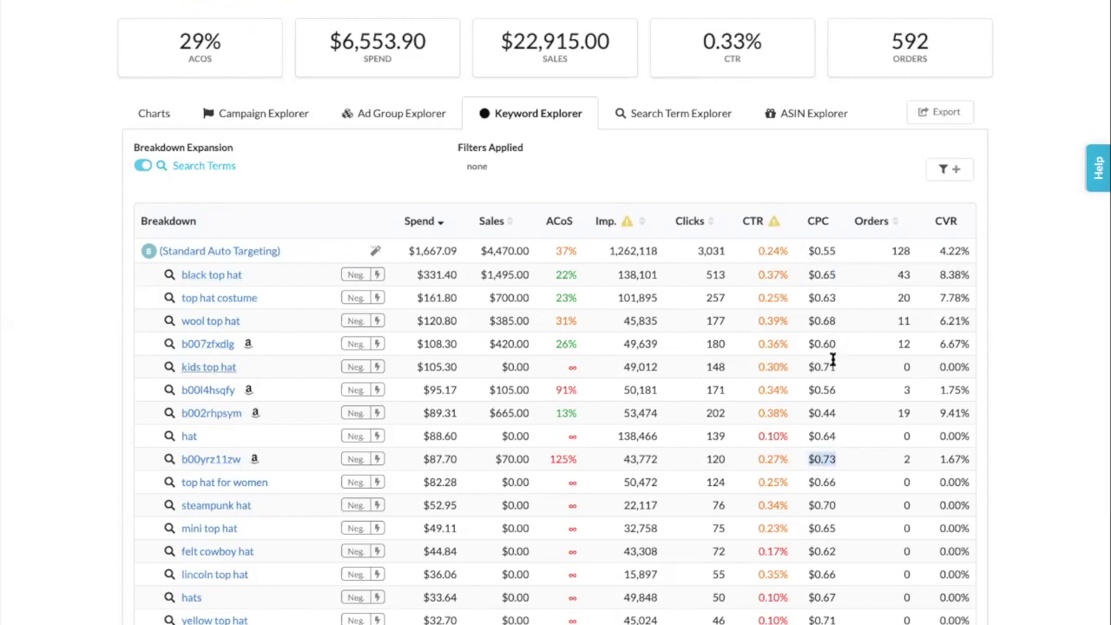
left_click_drag(837, 390, 807, 390)
left_click(843, 321)
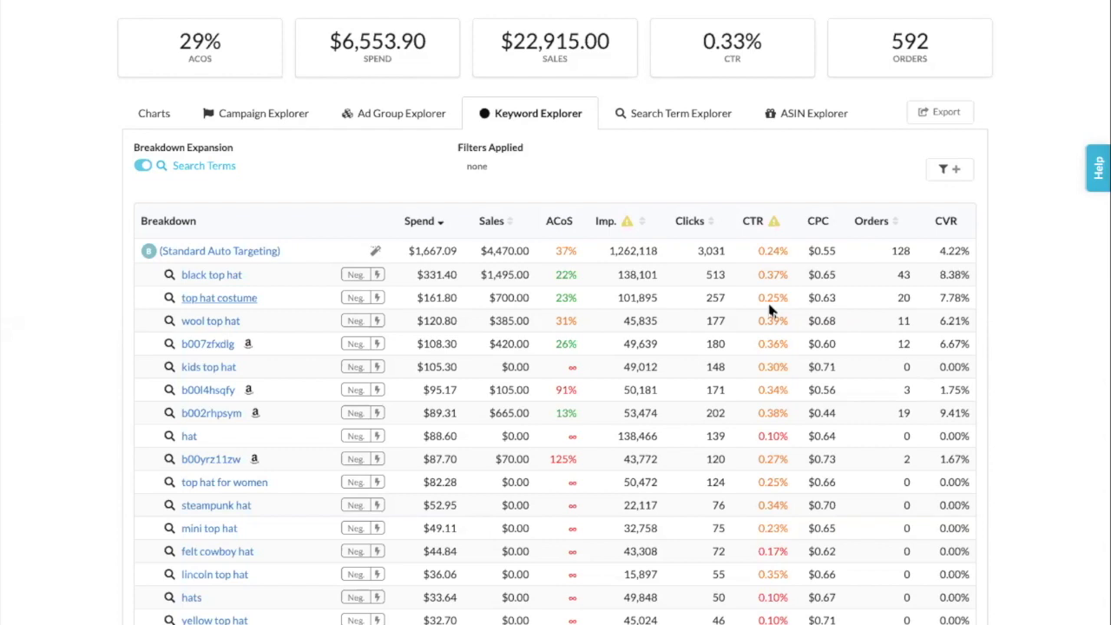
scroll(769, 310, "up", 3)
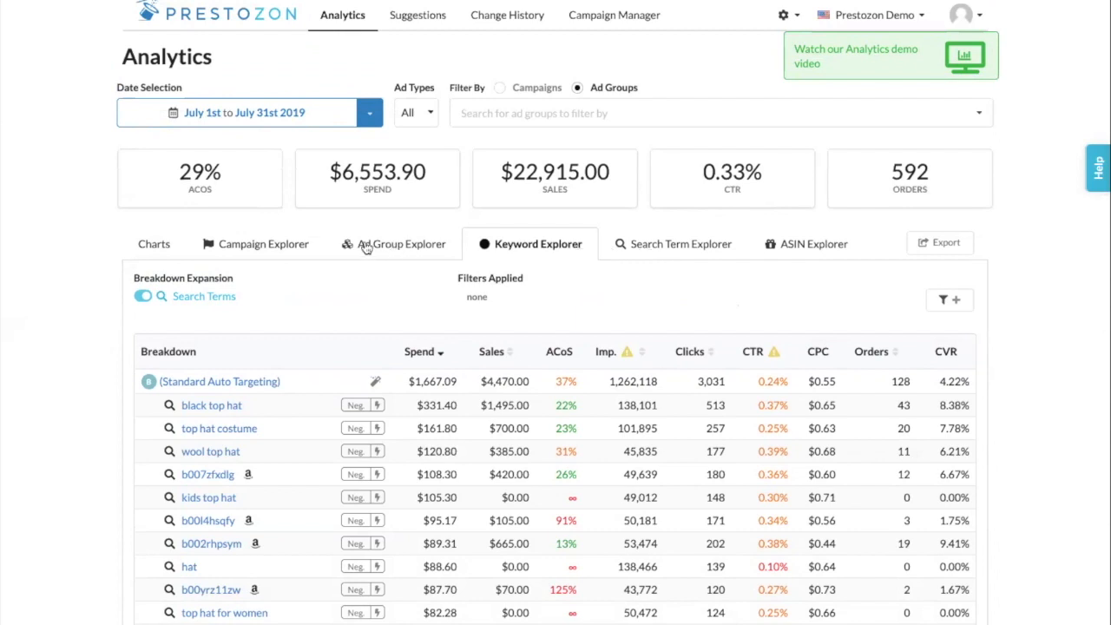
Review the recipient e-mail and export settings for the Keyword/PAT data export, and close the dialog without exporting
left_click(922, 246)
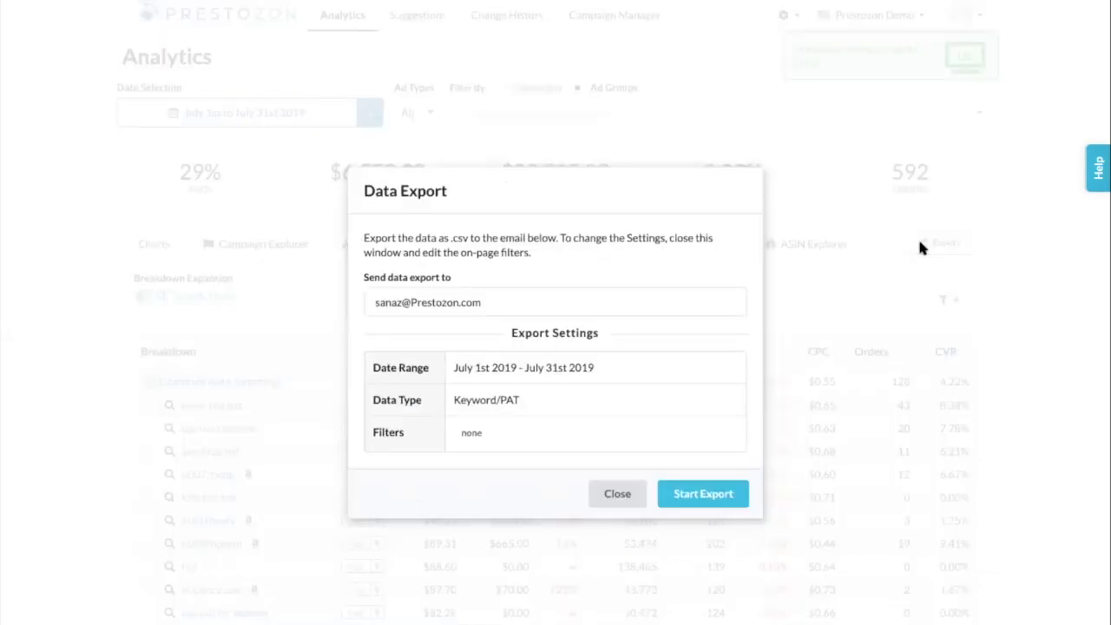
double_click(502, 297)
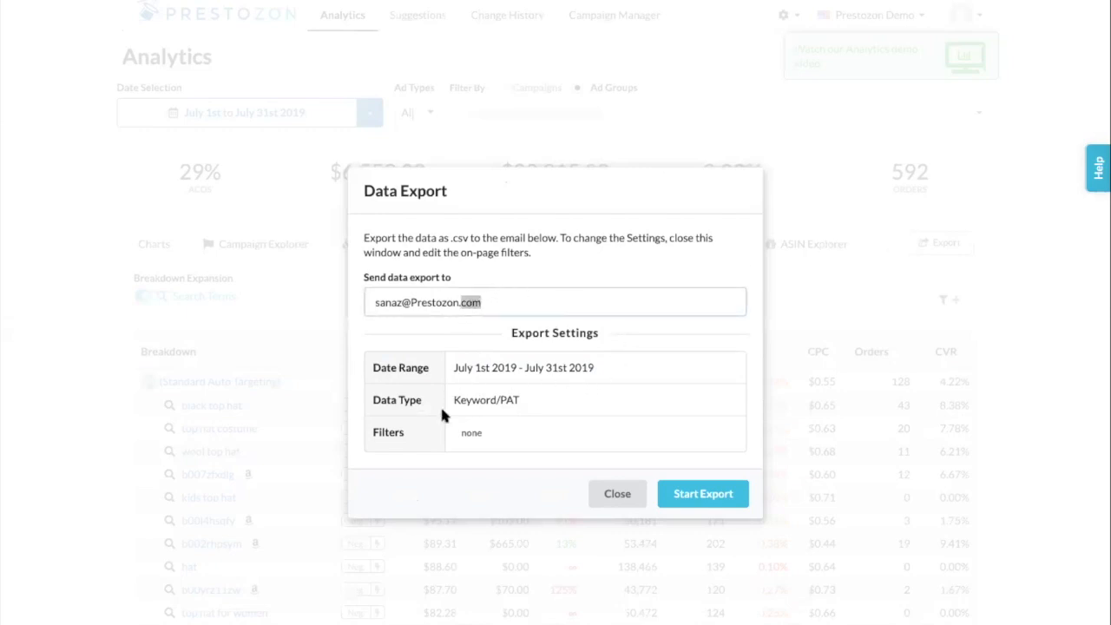
left_click(520, 302)
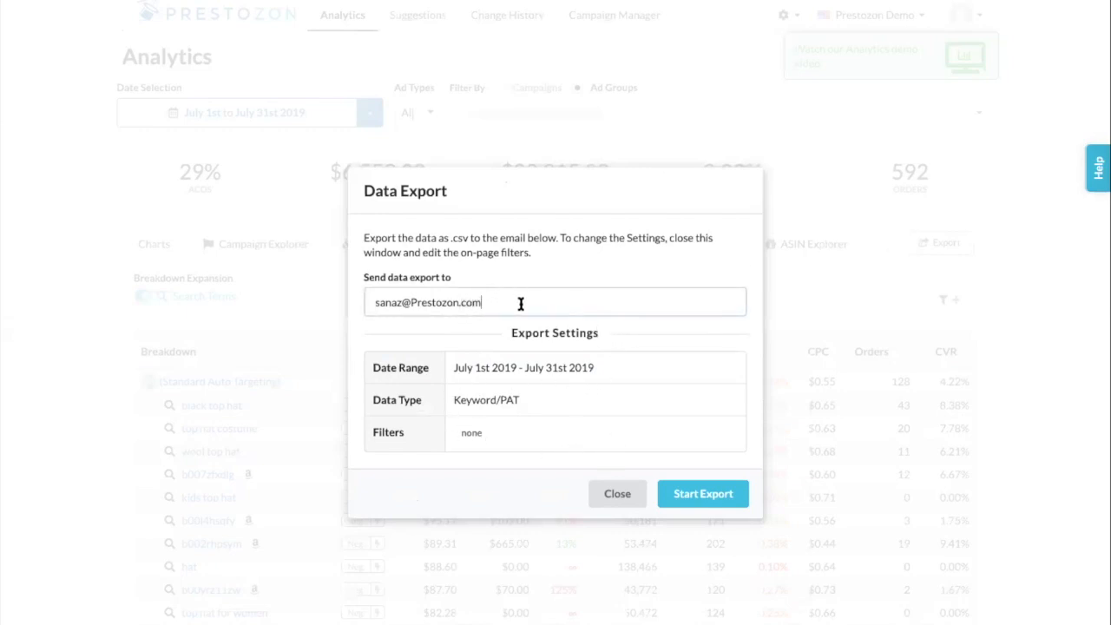
left_click(616, 493)
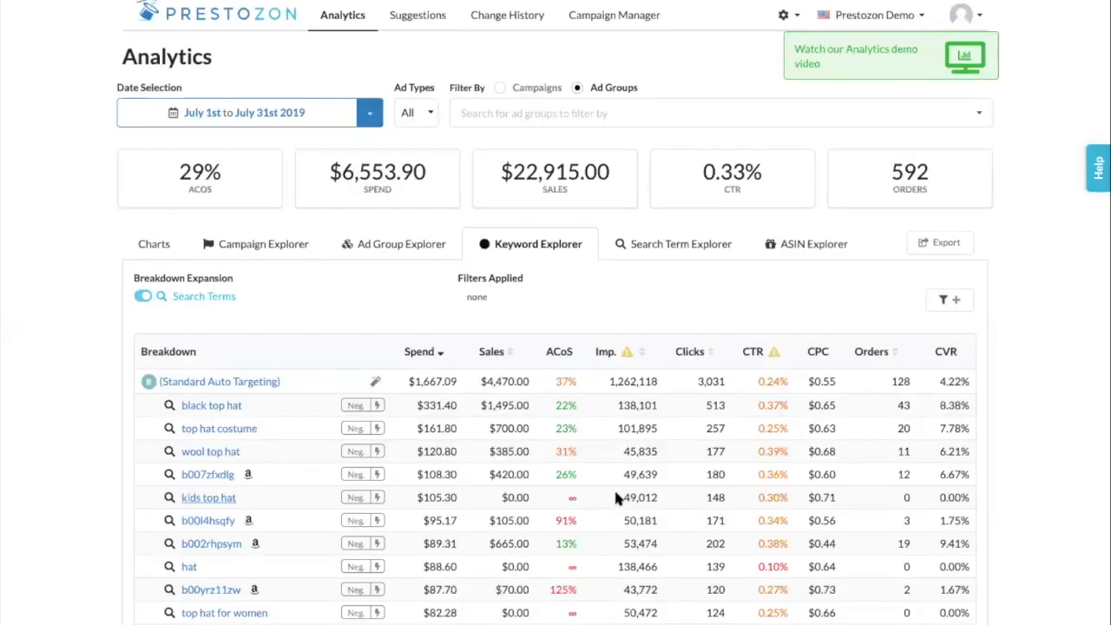
Open the Search Term Explorer and review the columns available for filtering its table, without adding a filter
left_click(674, 247)
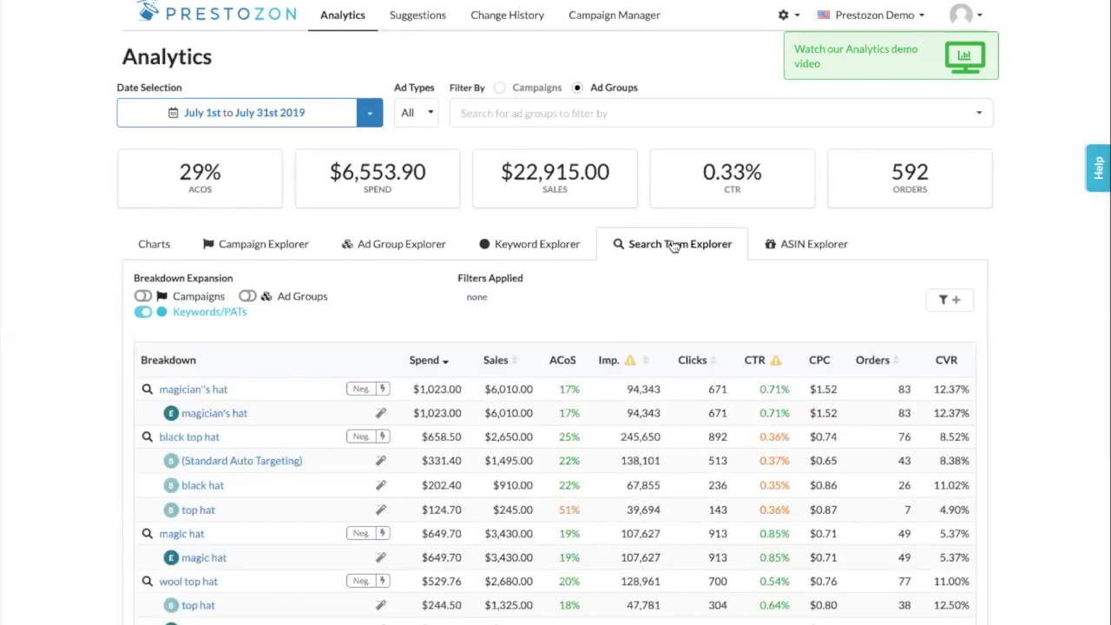
left_click(958, 300)
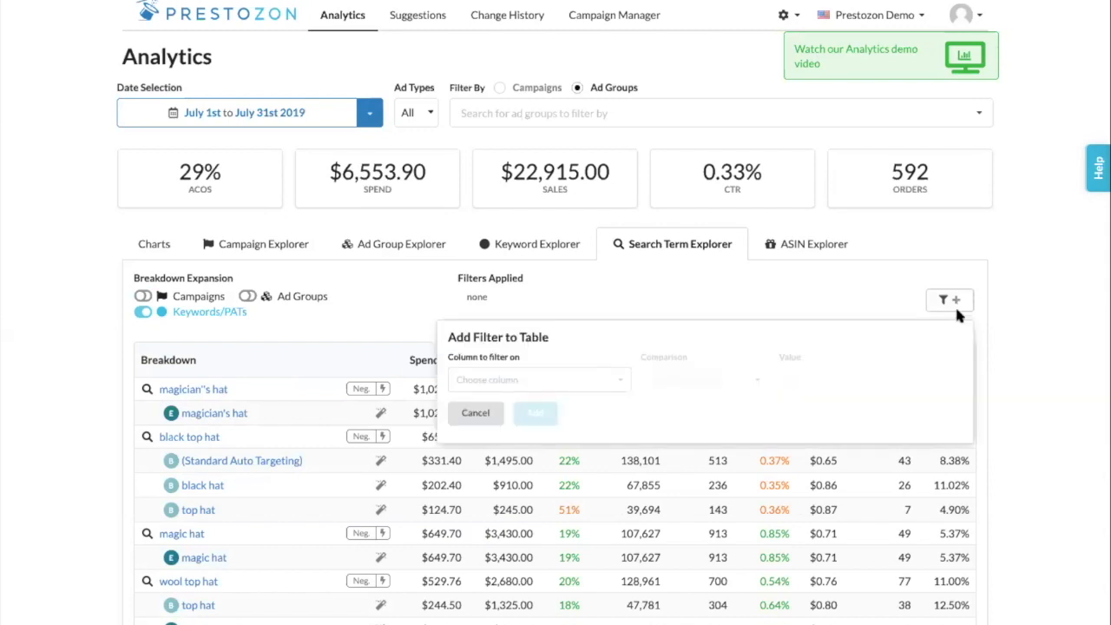
left_click(612, 386)
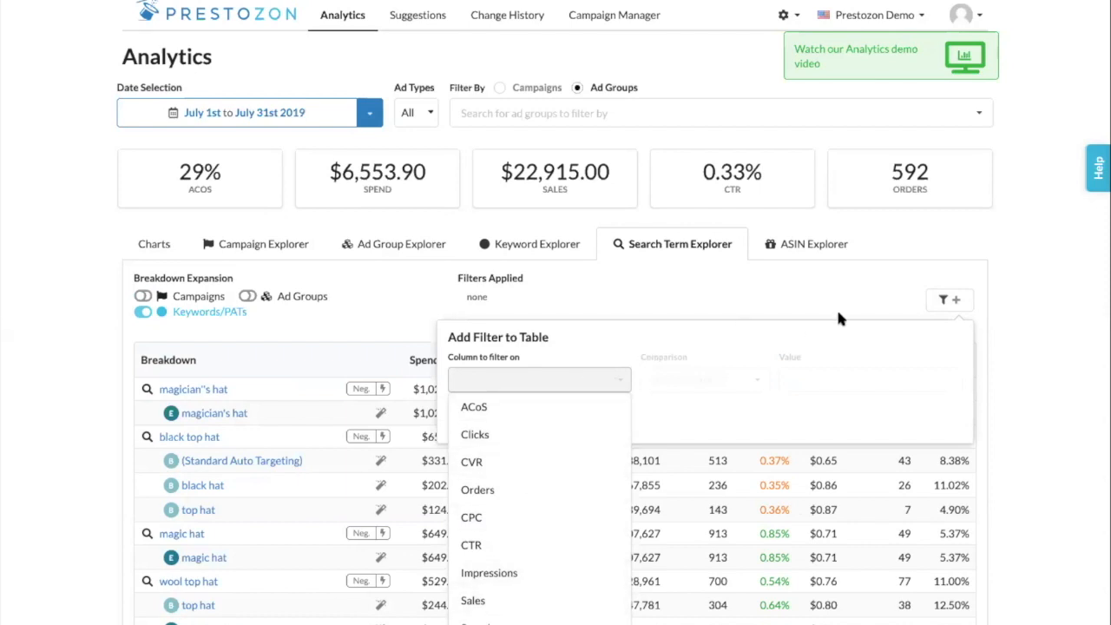
left_click(862, 295)
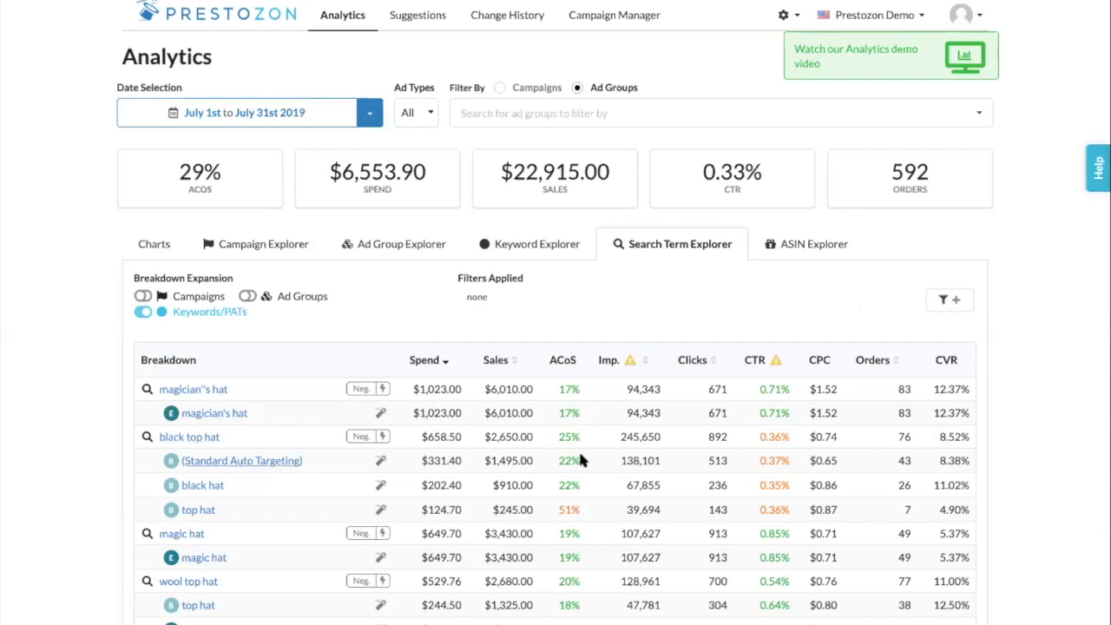
Switch the search term breakdown from Keywords/PATs to Campaigns and examine the campaigns under black top hat and wool top hat
scroll(580, 460, "down", 1)
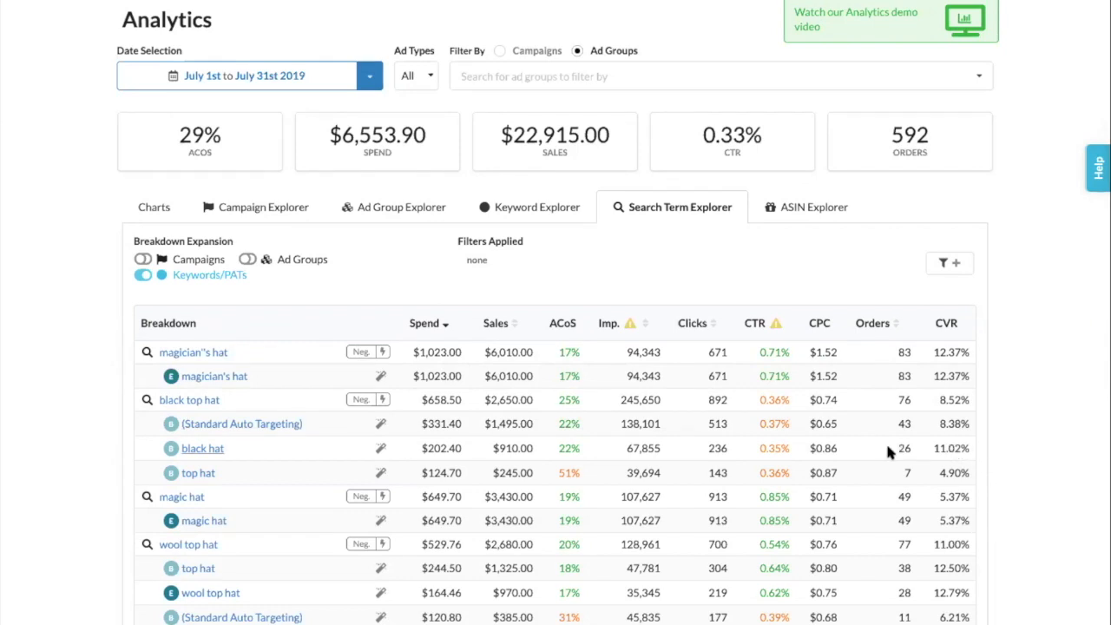
scroll(855, 447, "up", 1)
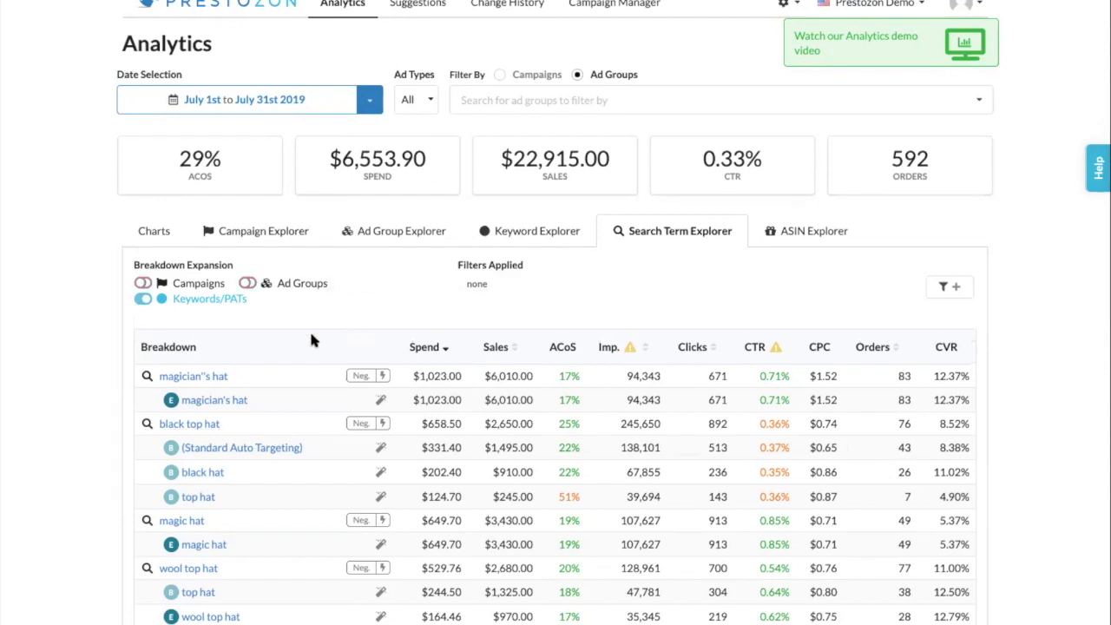
left_click(143, 299)
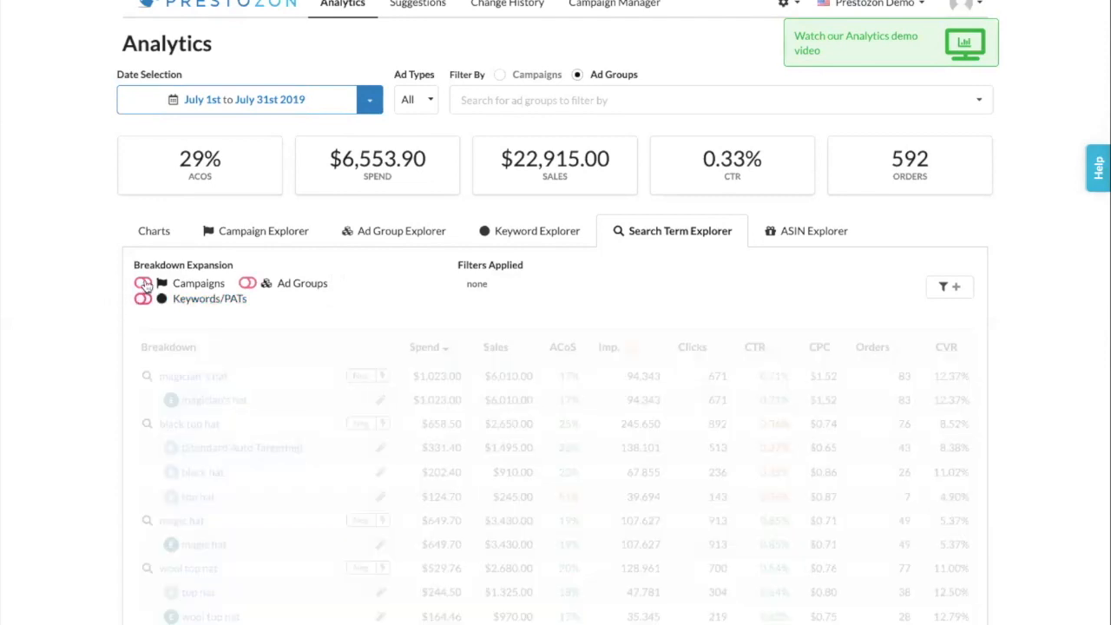
left_click(144, 284)
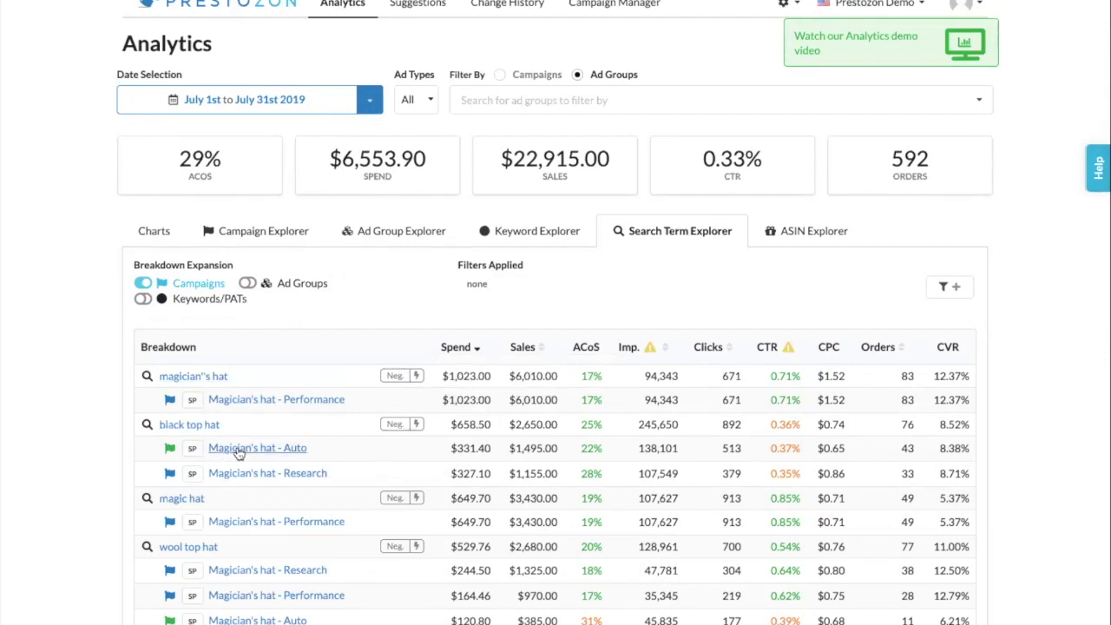
mouse_move(167, 455)
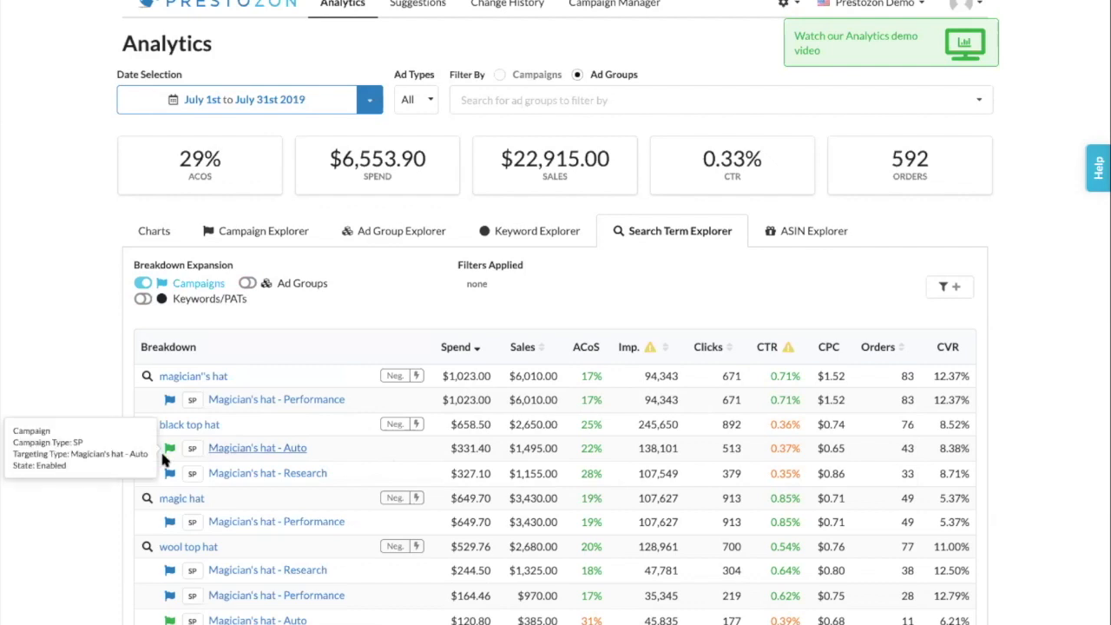
mouse_move(167, 474)
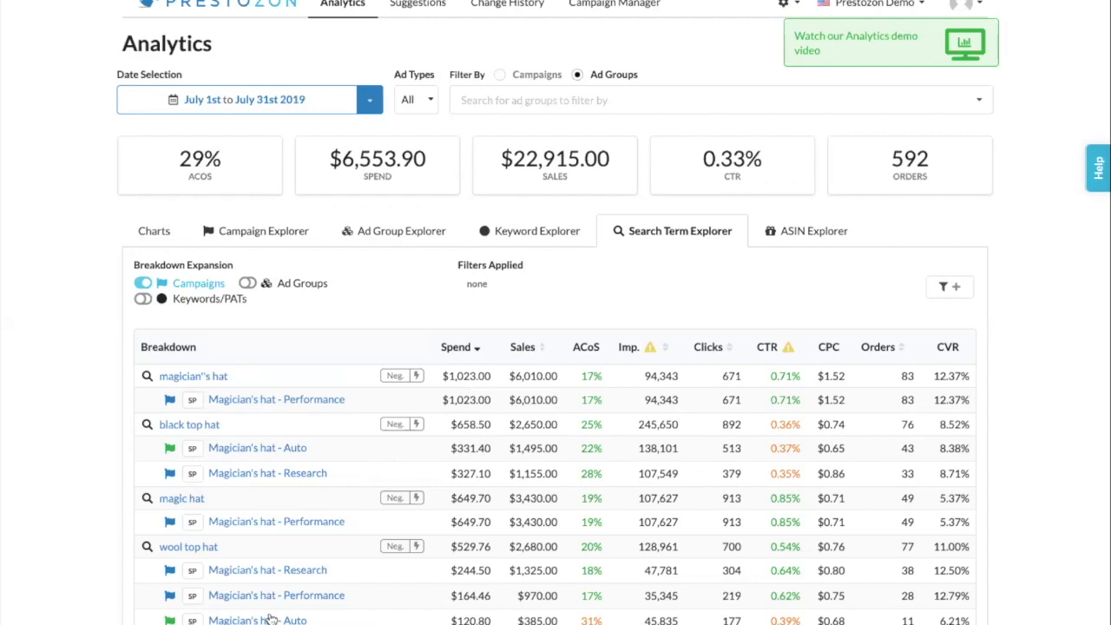
scroll(270, 618, "down", 1)
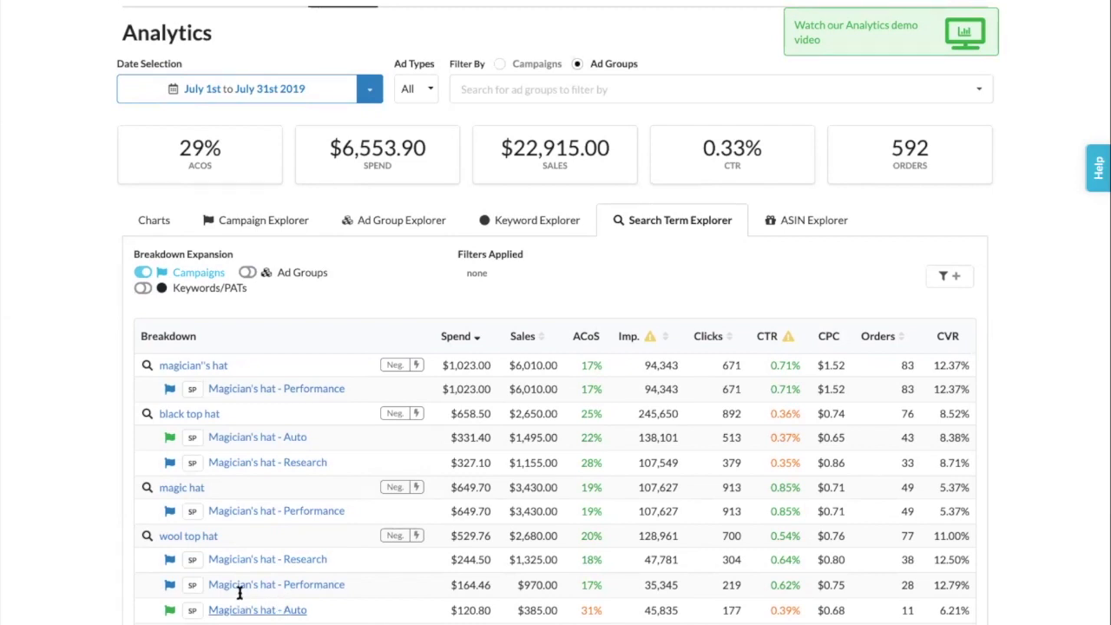
scroll(109, 566, "up", 2)
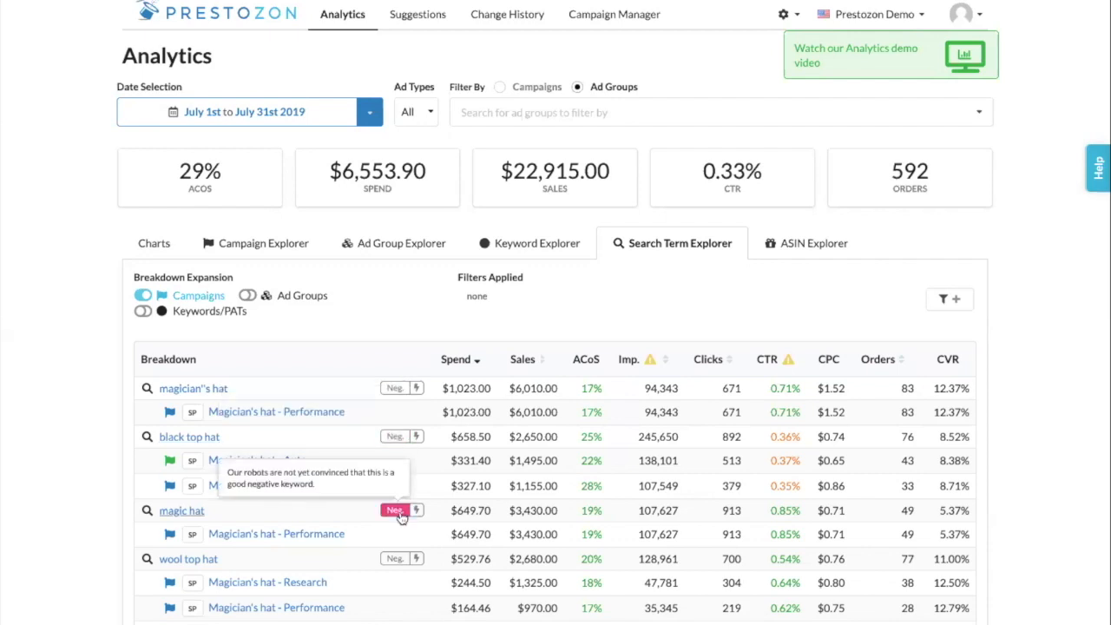
Review the match type, keyword text and target ad groups for making black top hat a negative keyword, without creating it
left_click(395, 436)
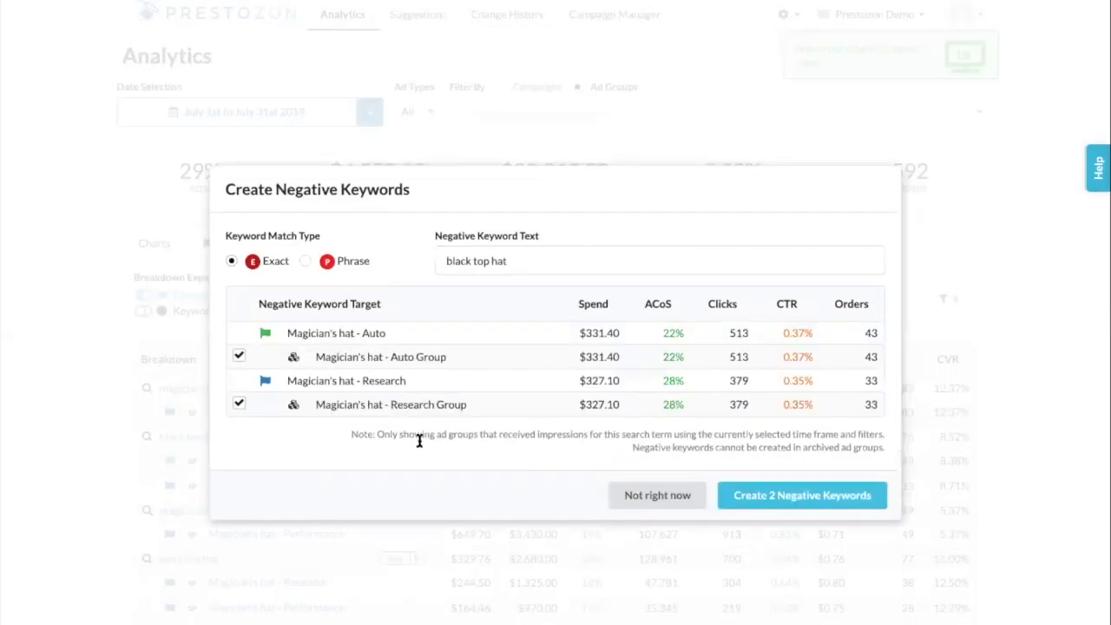
triple_click(525, 258)
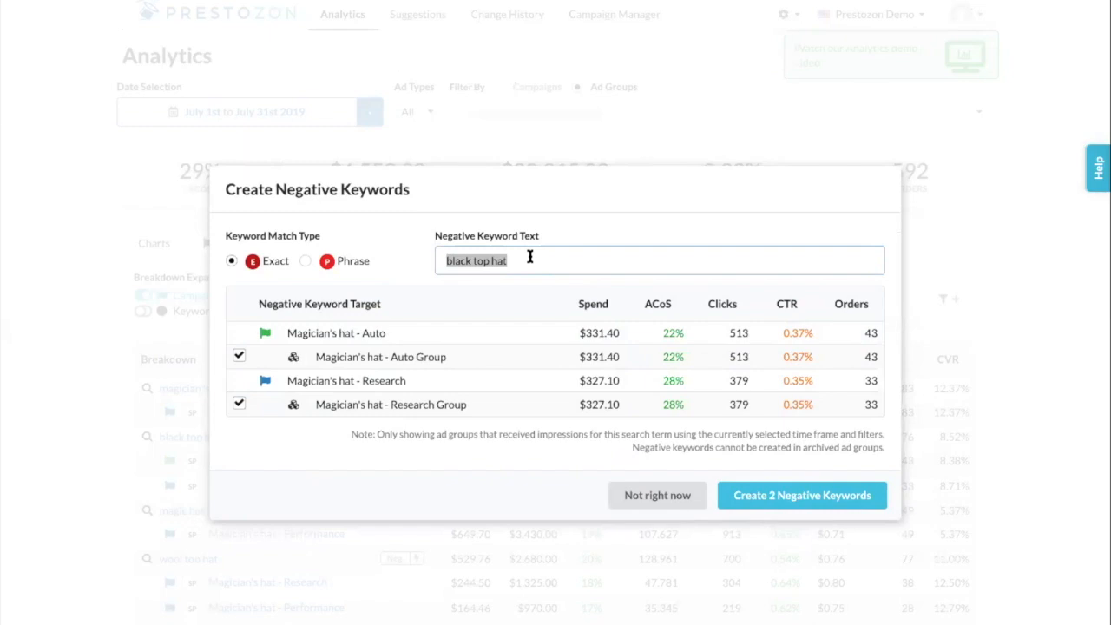
left_click(652, 497)
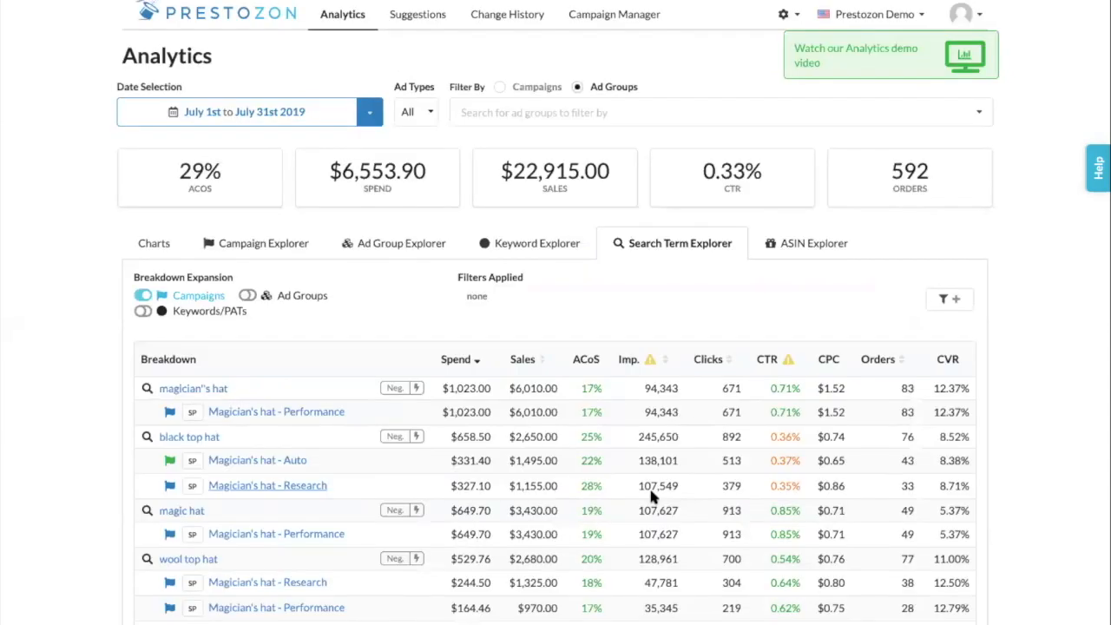
Review the negative keyword options for the search term tiny top hat, and close the dialog without creating any
scroll(652, 496, "down", 5)
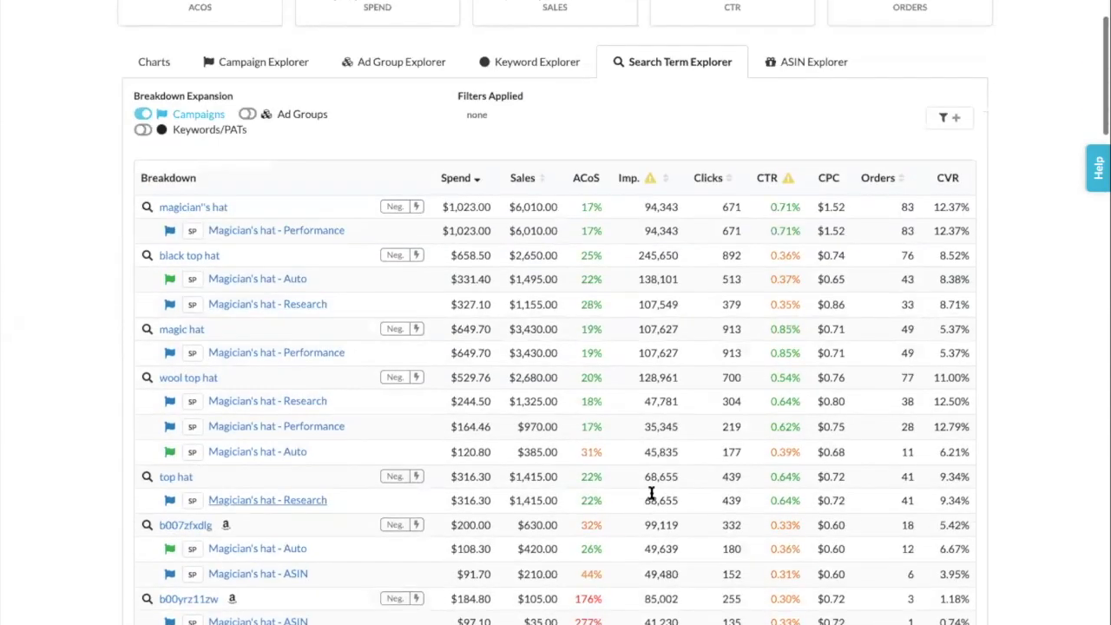
scroll(652, 493, "down", 3)
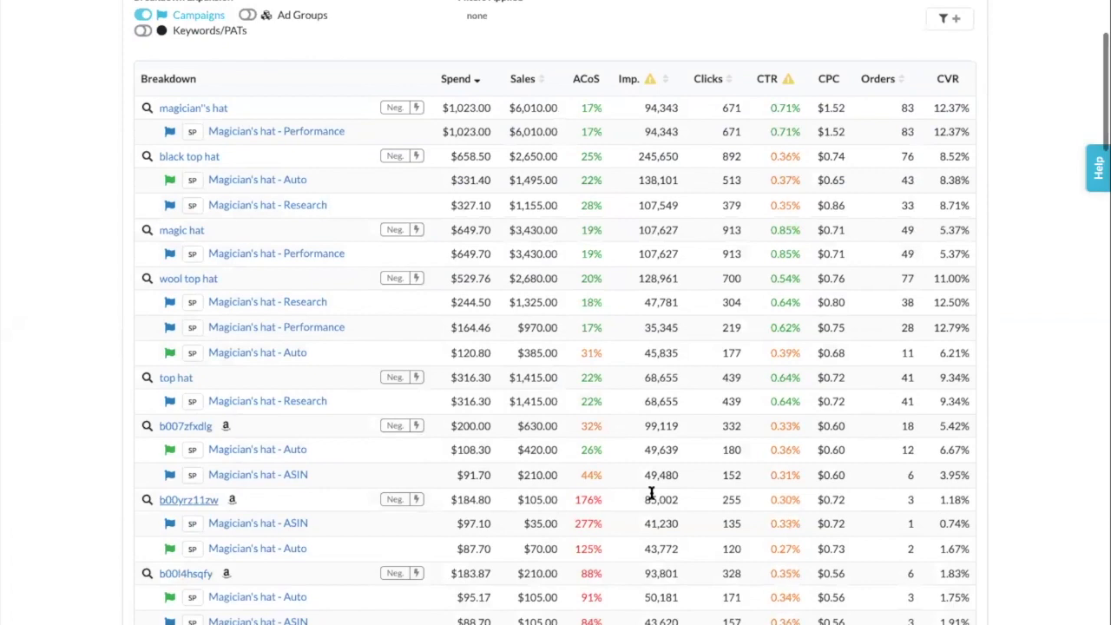
scroll(652, 493, "down", 2)
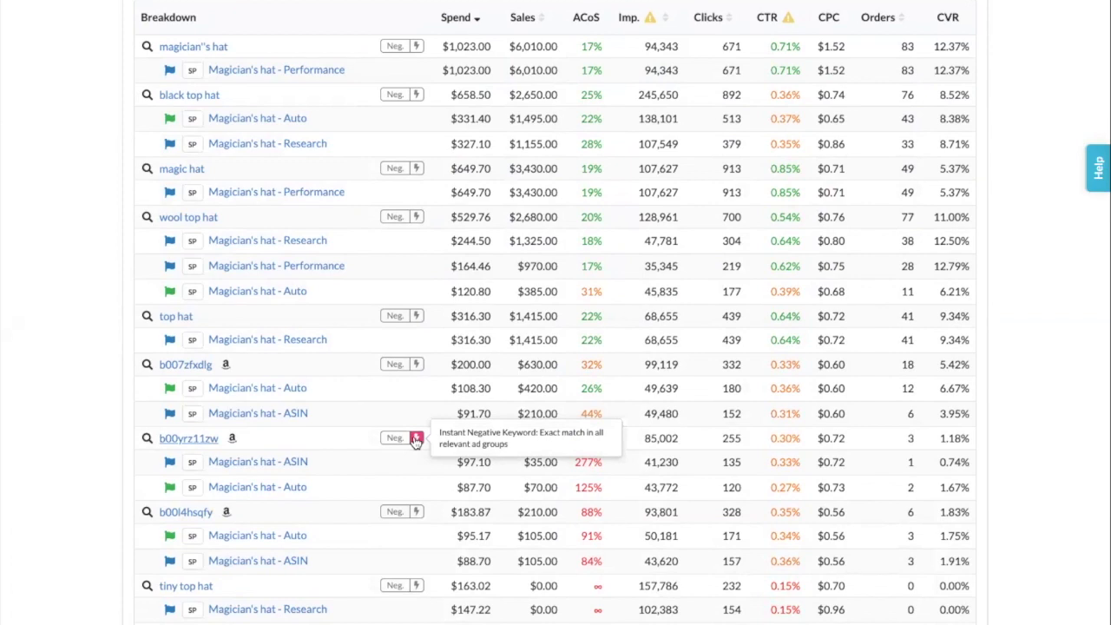
left_click(394, 586)
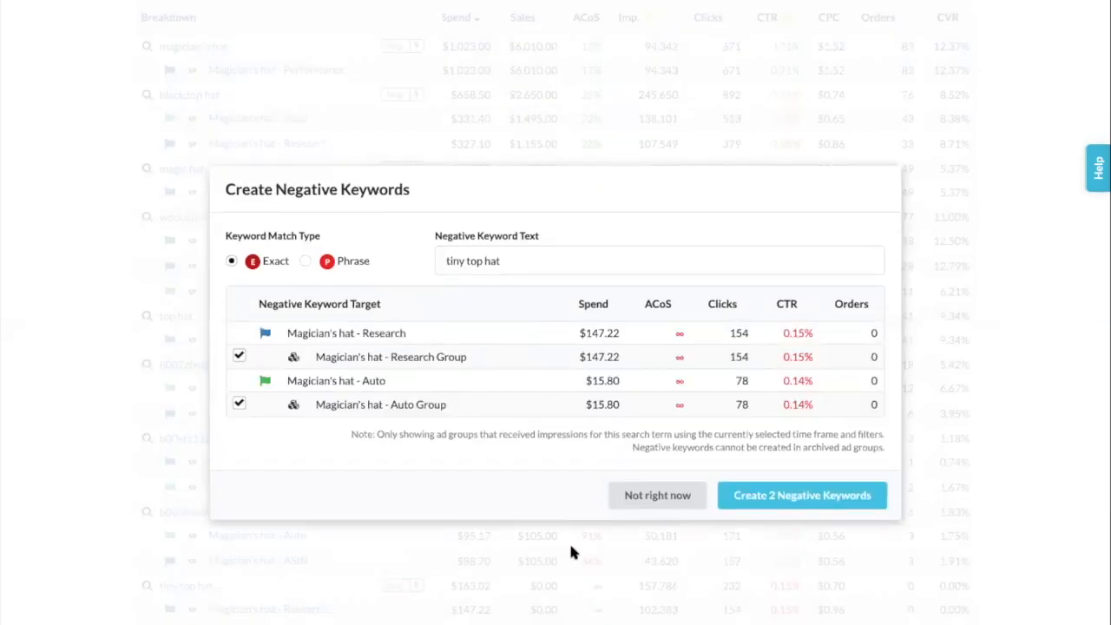
left_click(662, 501)
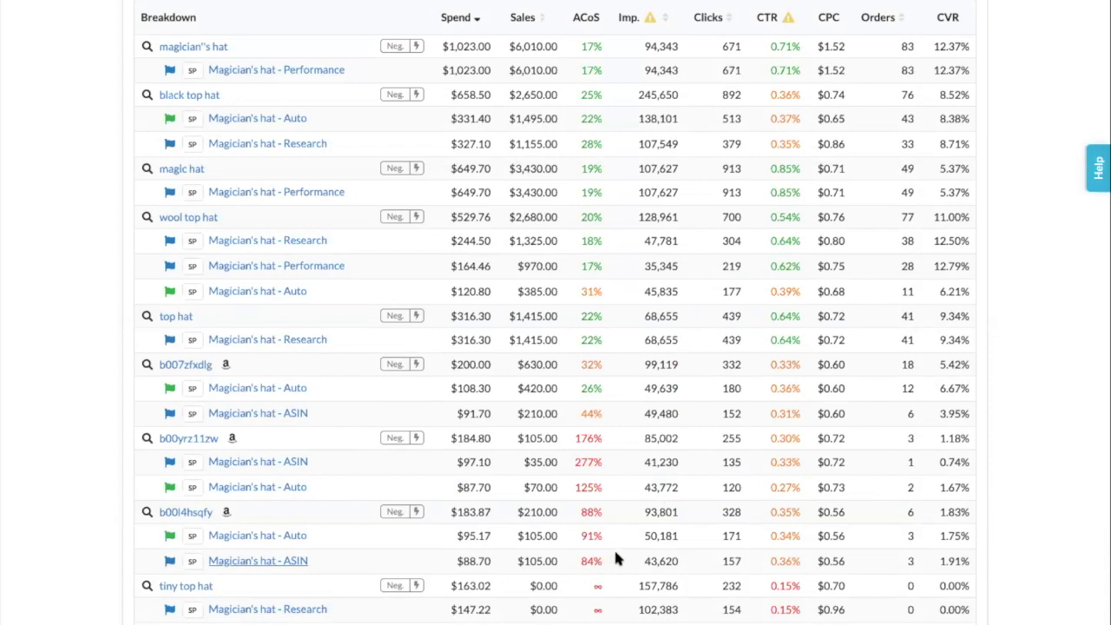
Collapse the search terms in the Keyword Explorer and open the bid suggestion details of the top hat keyword
scroll(621, 555, "up", 3)
scroll(621, 554, "up", 3)
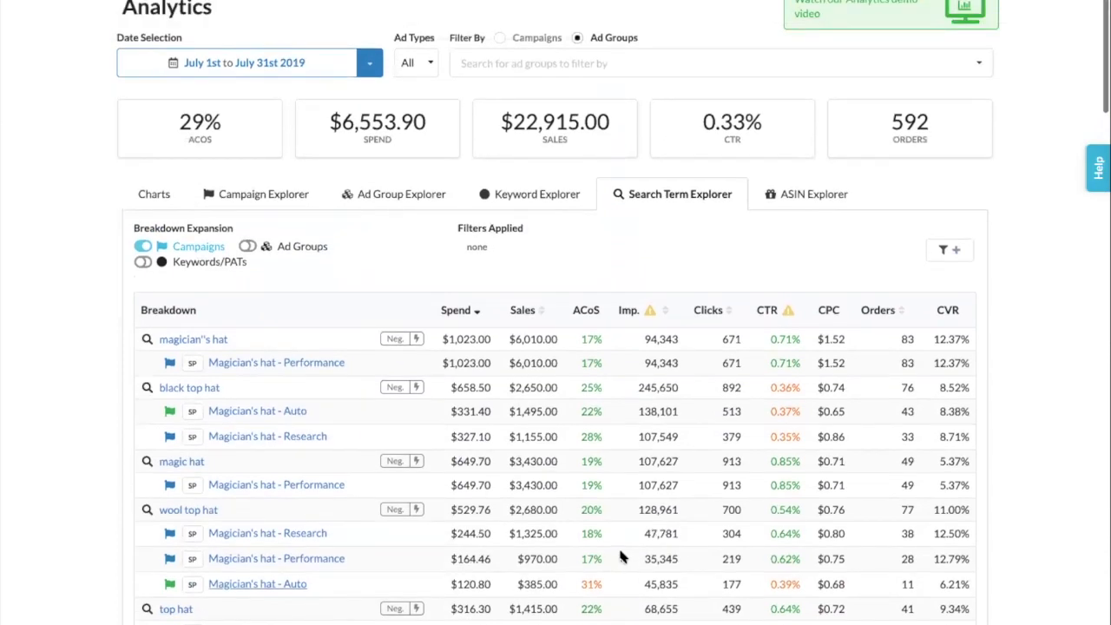
scroll(620, 556, "up", 1)
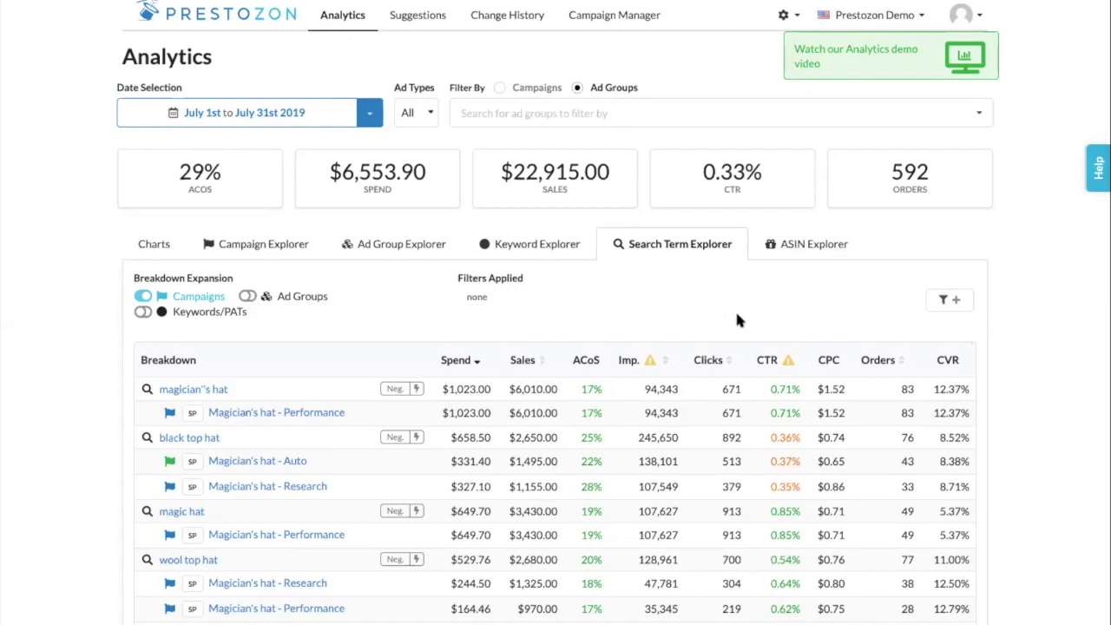
left_click(534, 249)
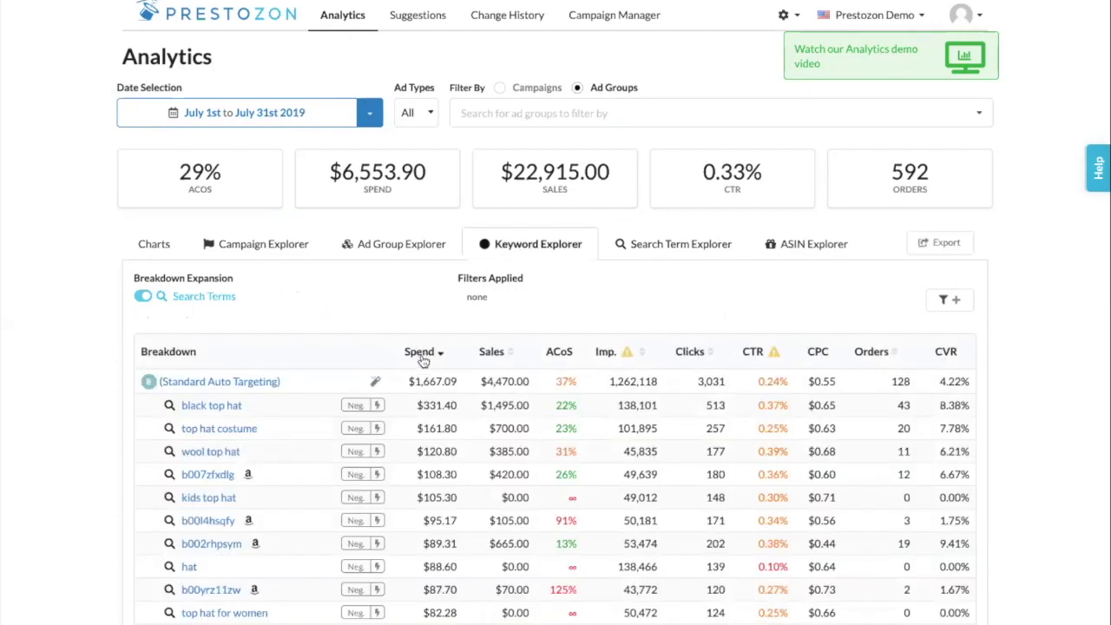
scroll(423, 361, "down", 2)
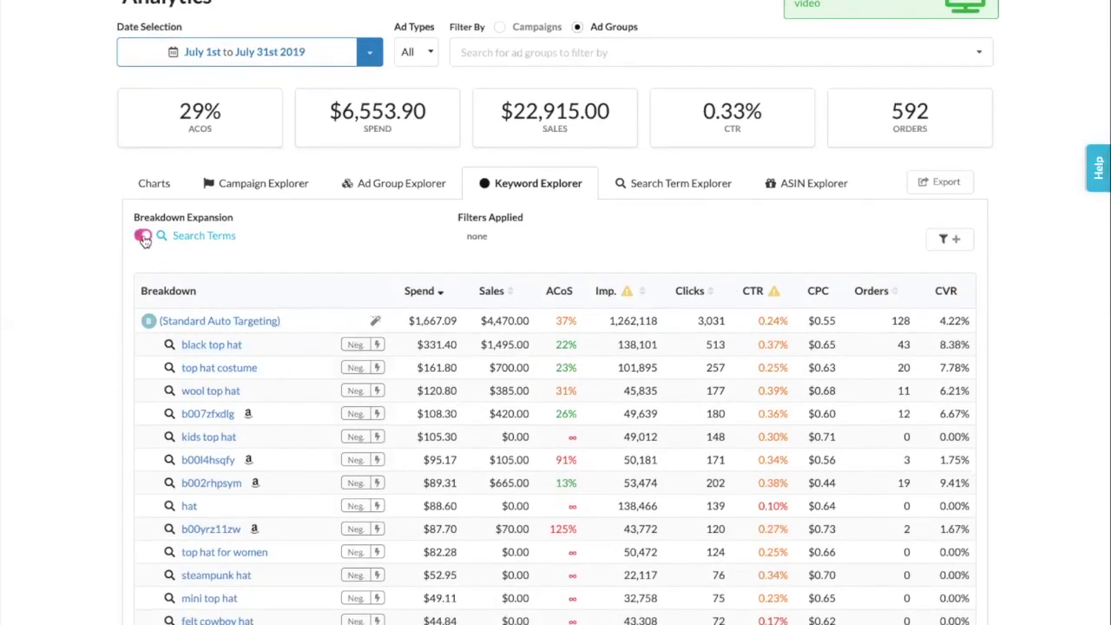
left_click(143, 237)
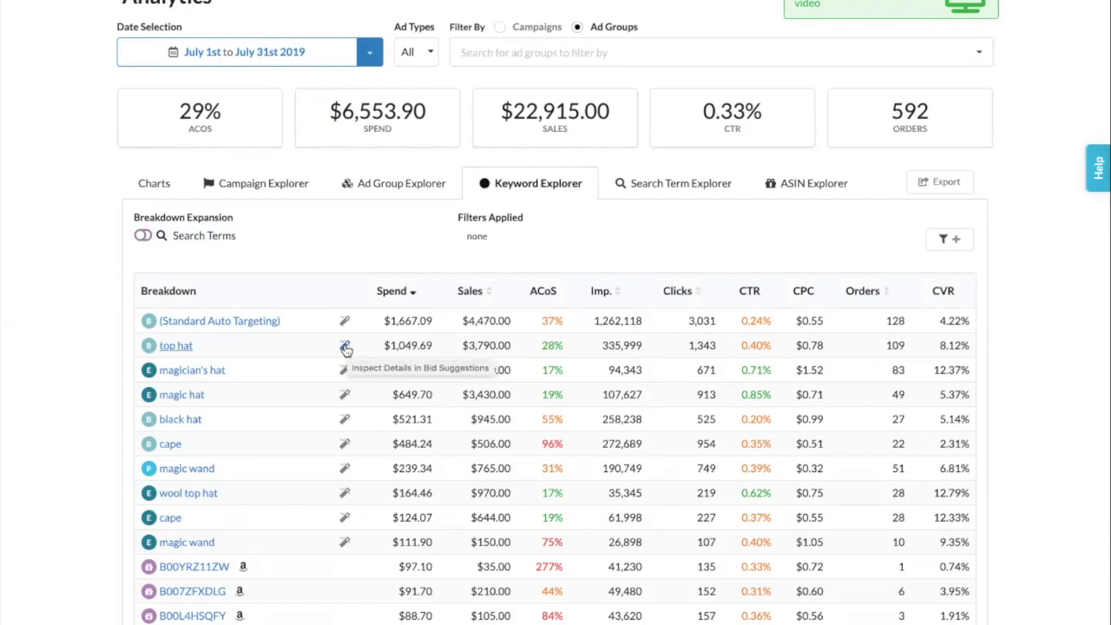
left_click(344, 346)
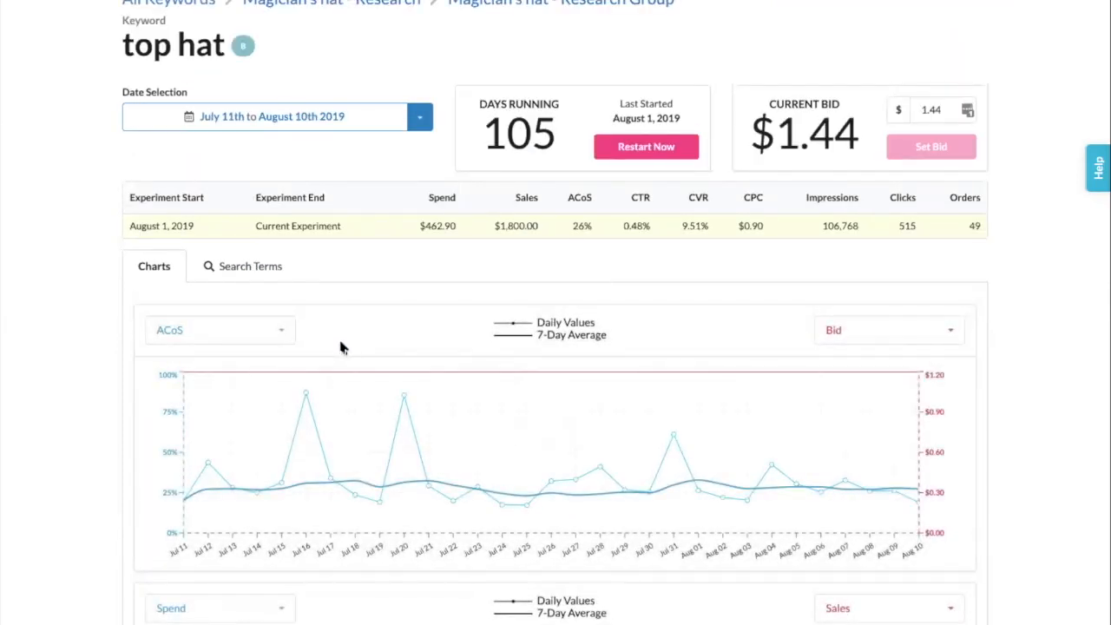
Examine the top hat keyword's ACoS and bid chart and its spend and sales chart
mouse_move(333, 369)
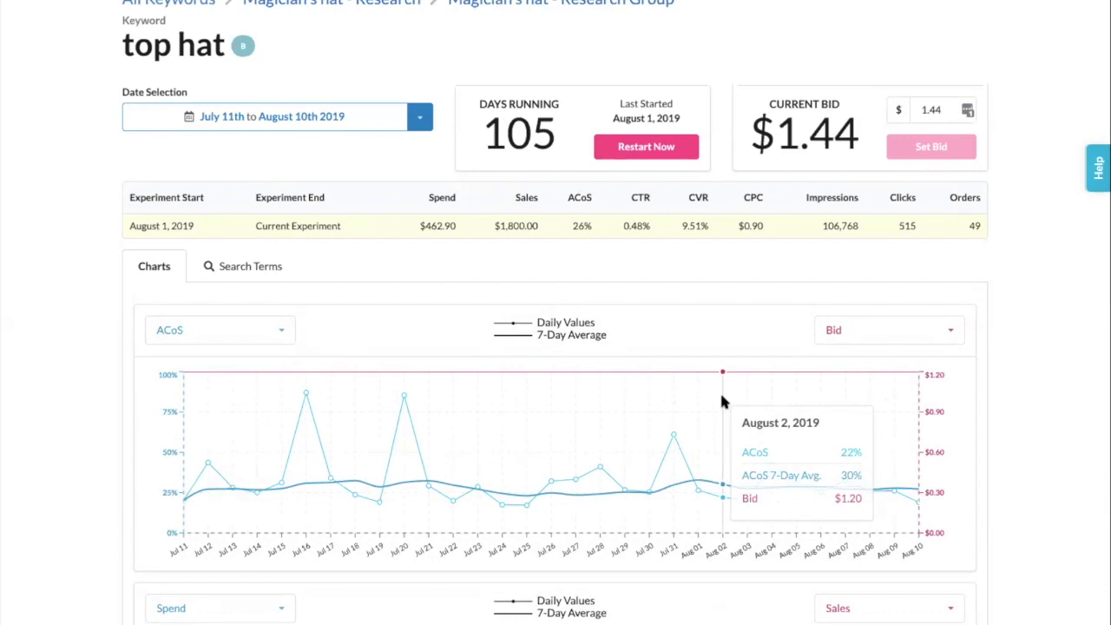
scroll(720, 400, "down", 2)
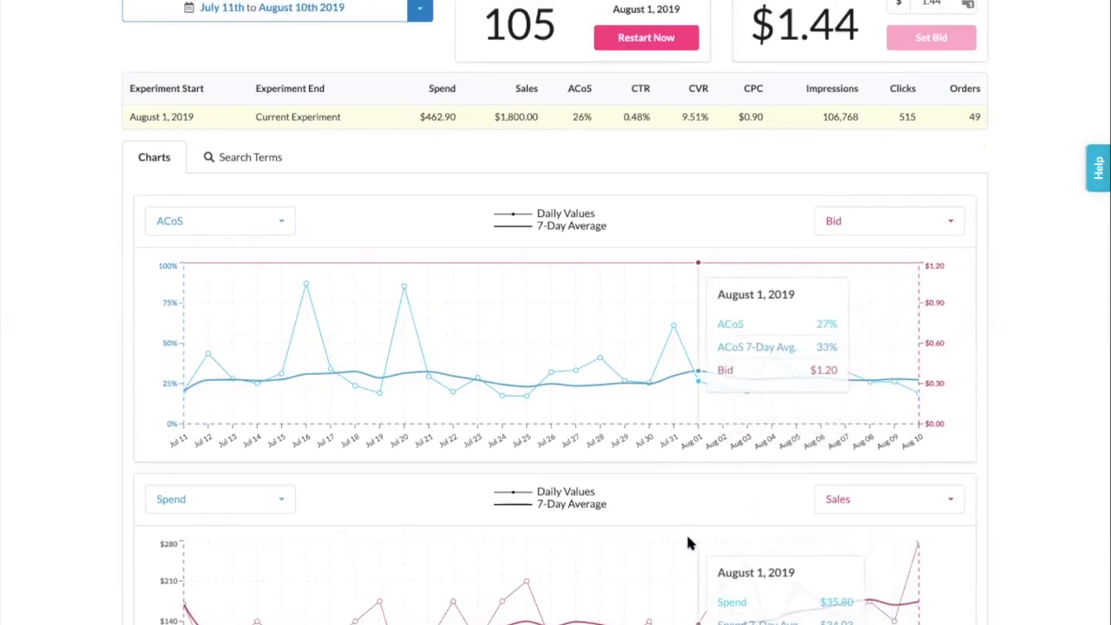
scroll(688, 544, "up", 2)
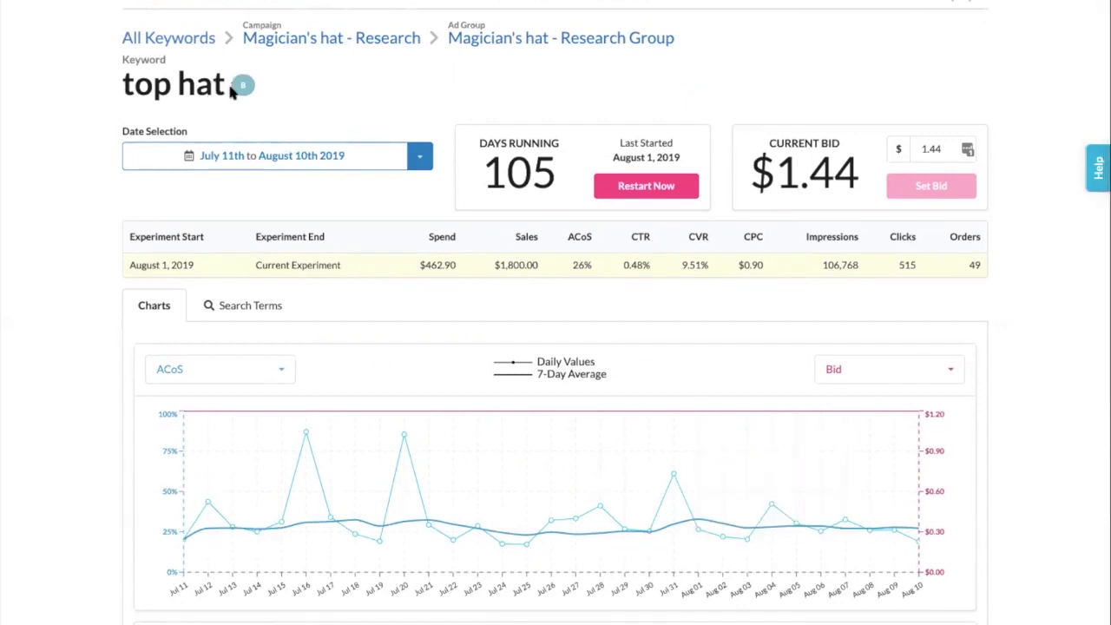
Enter 1.75 as the new bid amount for the top hat keyword, without submitting it
mouse_move(252, 90)
double_click(945, 149)
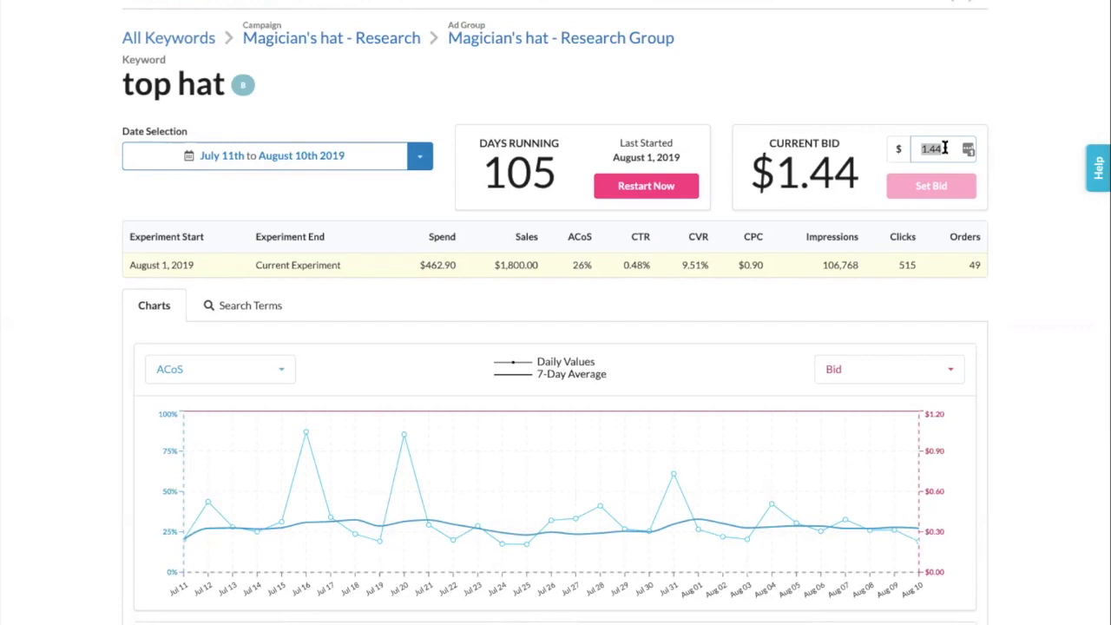
type("1.75")
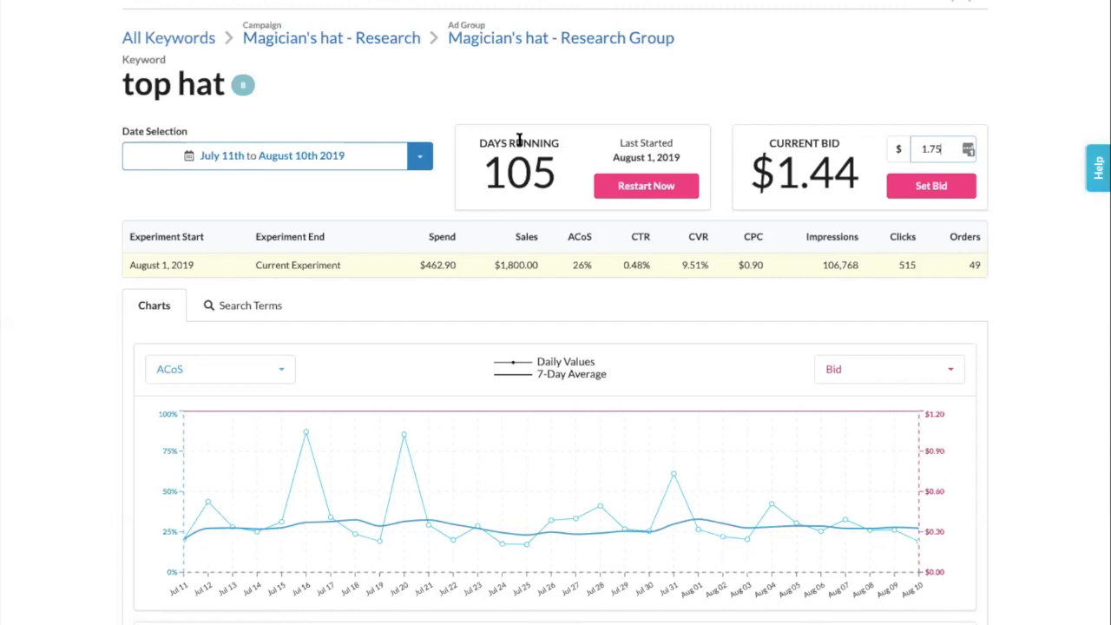
Examine the number of days the top hat keyword's current experiment has been running
left_click(479, 142)
left_click_drag(478, 141, 557, 147)
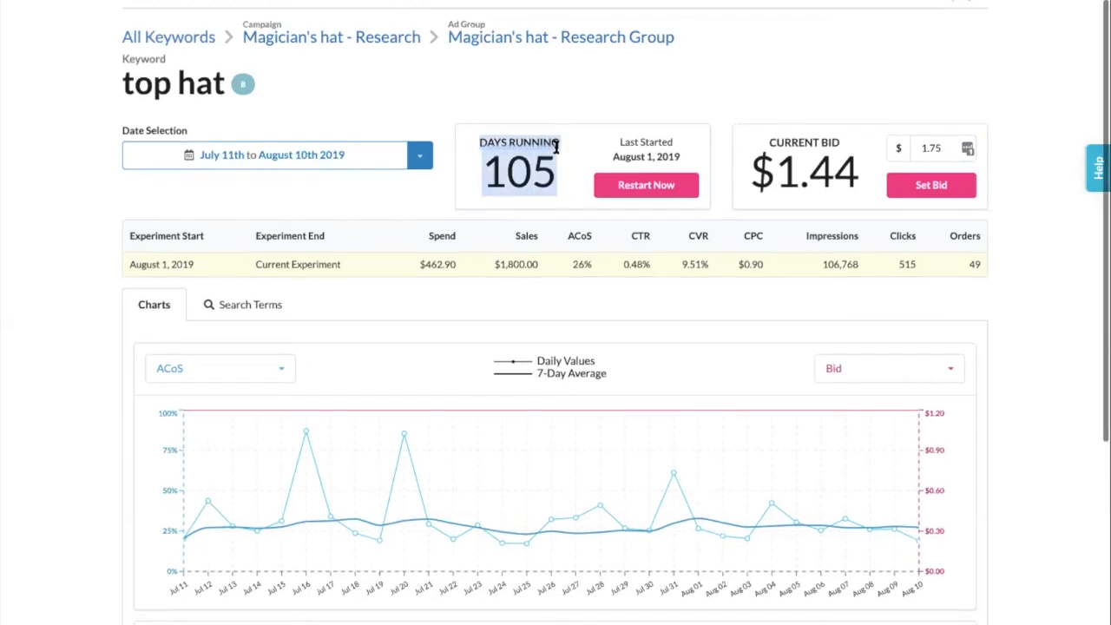
left_click(560, 177)
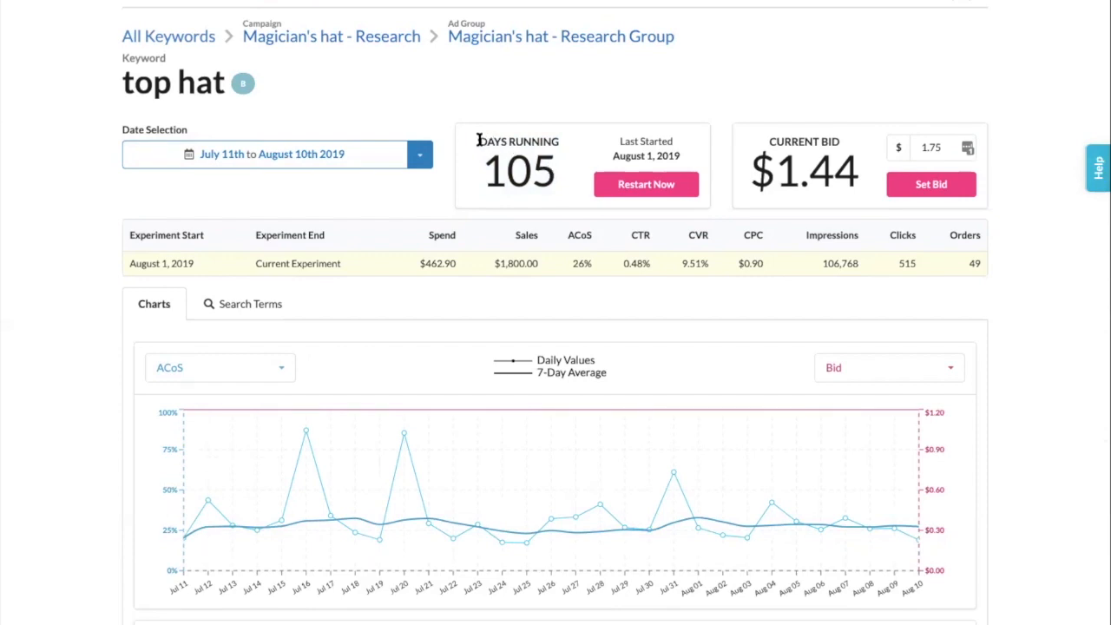
left_click_drag(478, 141, 562, 152)
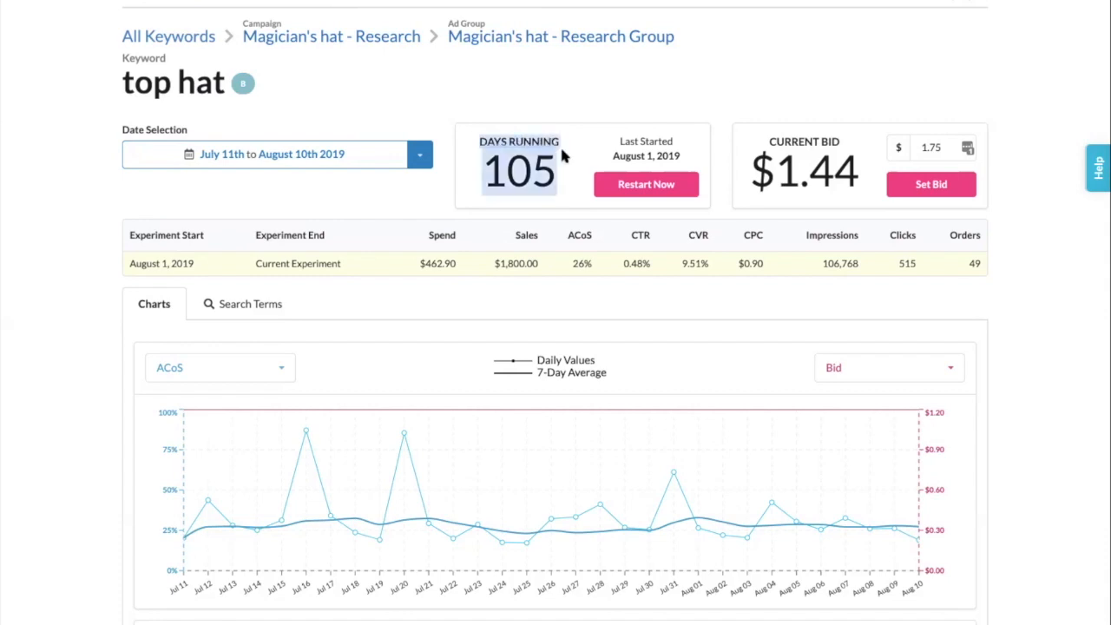
scroll(561, 168, "down", 1)
left_click(559, 168)
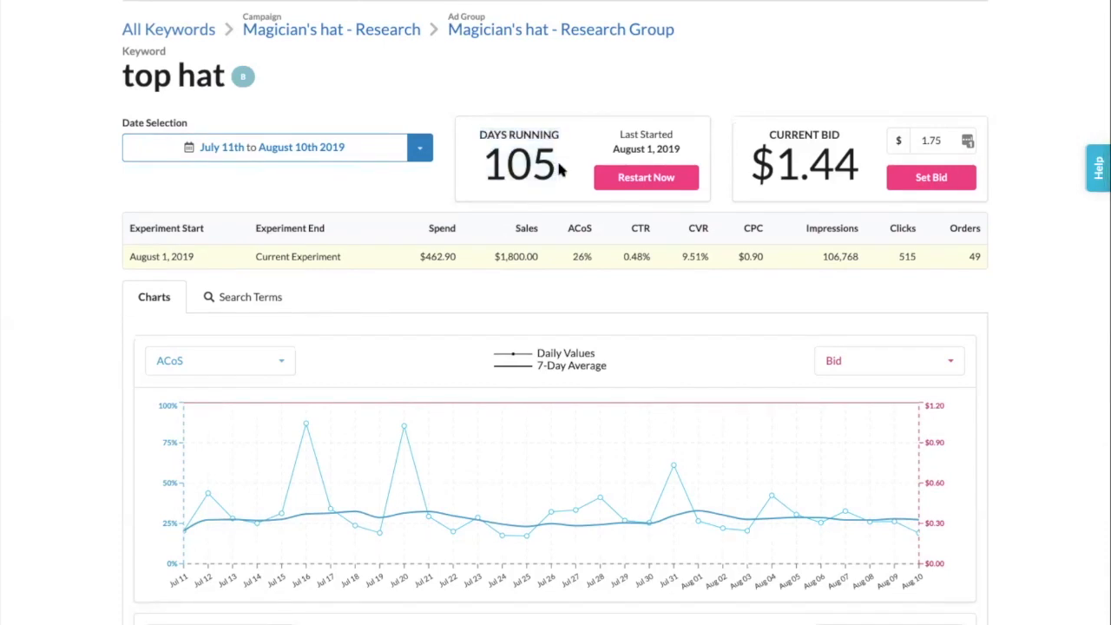
Examine the top hat keyword's current experiment row, including its start date, end date and performance metrics
scroll(562, 170, "down", 1)
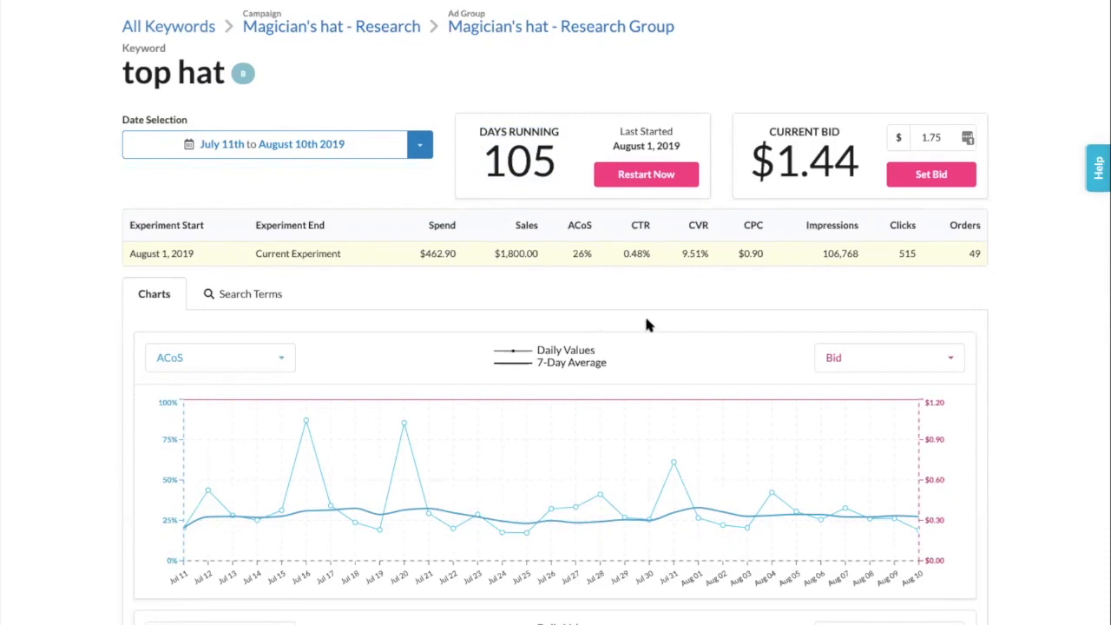
scroll(646, 324, "up", 1)
scroll(646, 323, "up", 1)
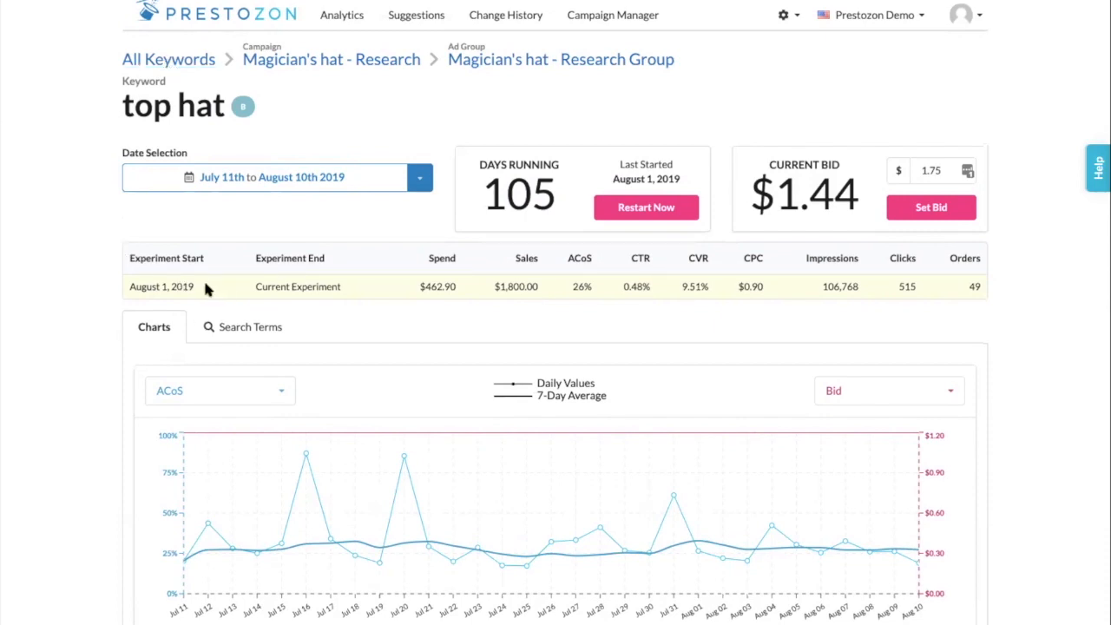
triple_click(130, 287)
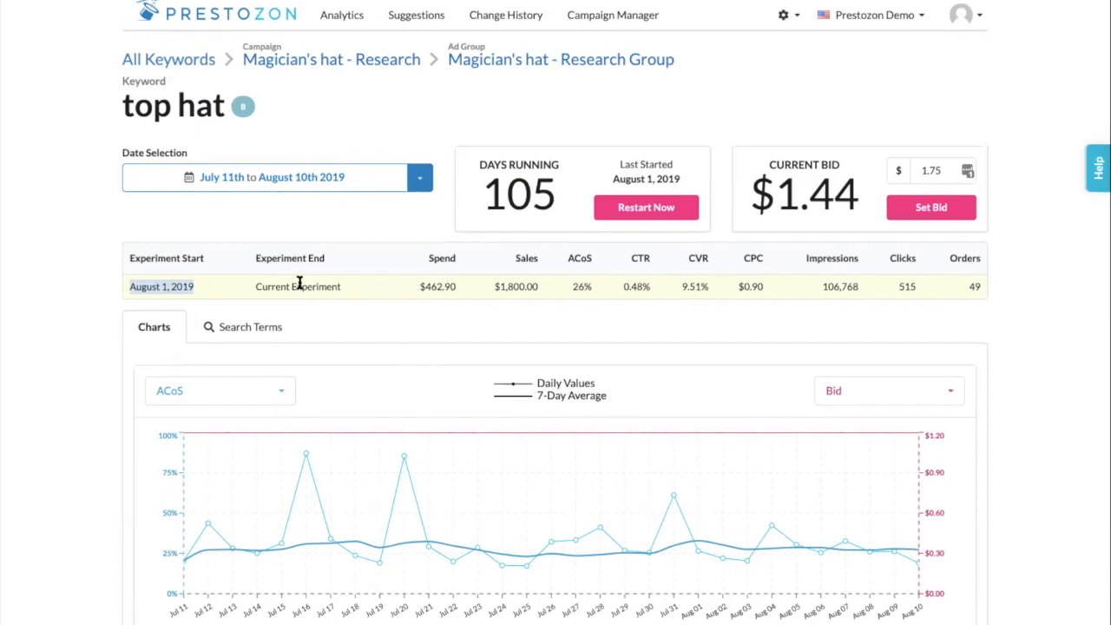
left_click(415, 295)
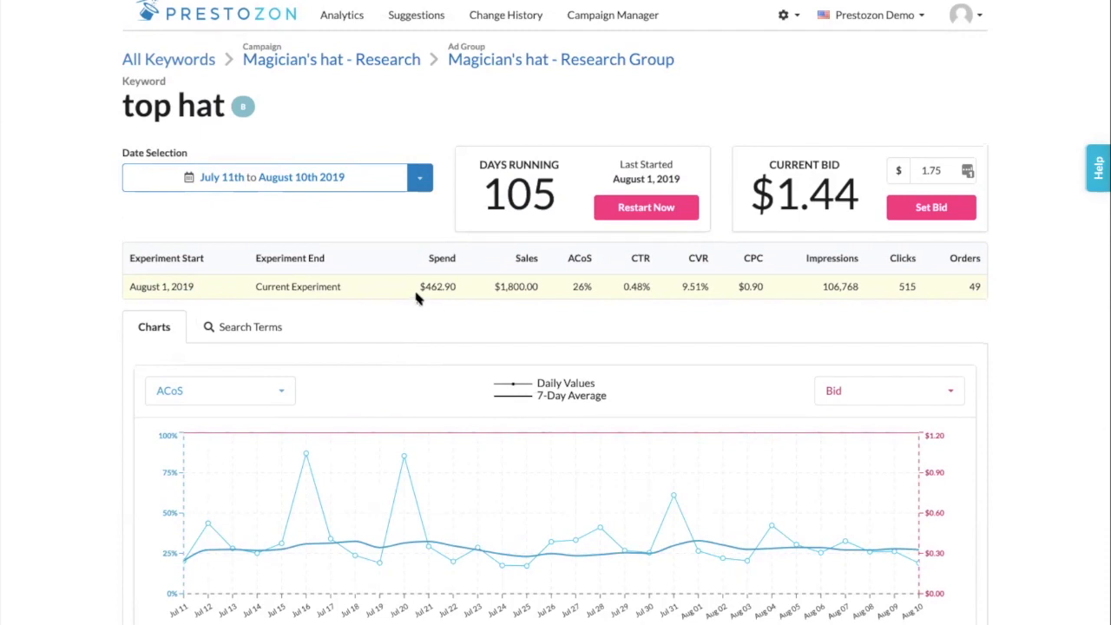
Plot Impressions against Bid in the top hat keyword's first chart and inspect the daily values
left_click(284, 400)
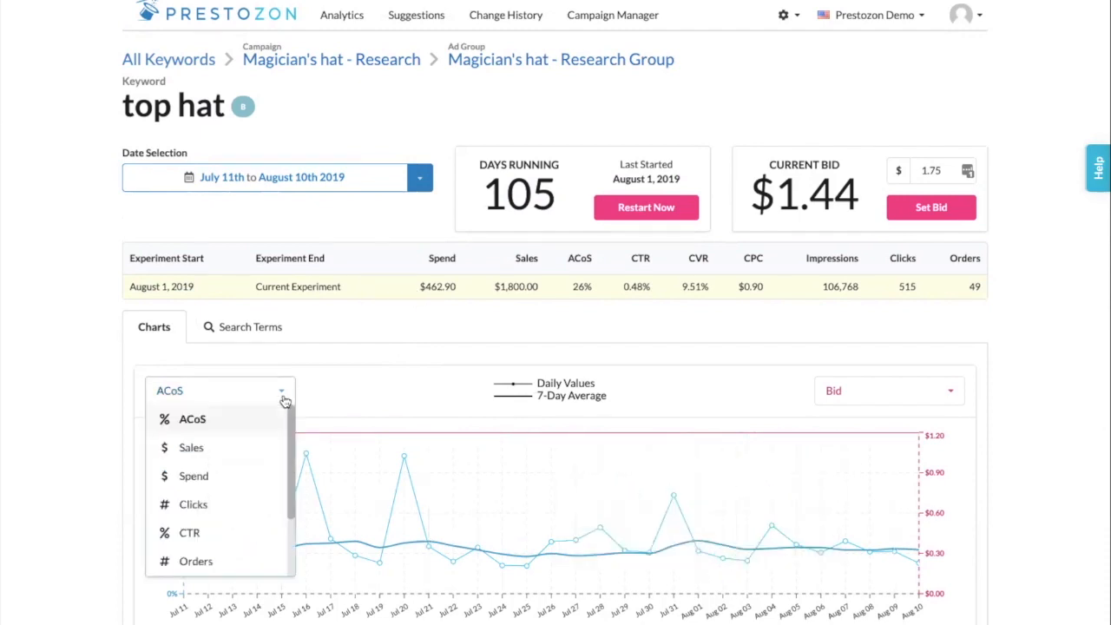
scroll(246, 562, "down", 2)
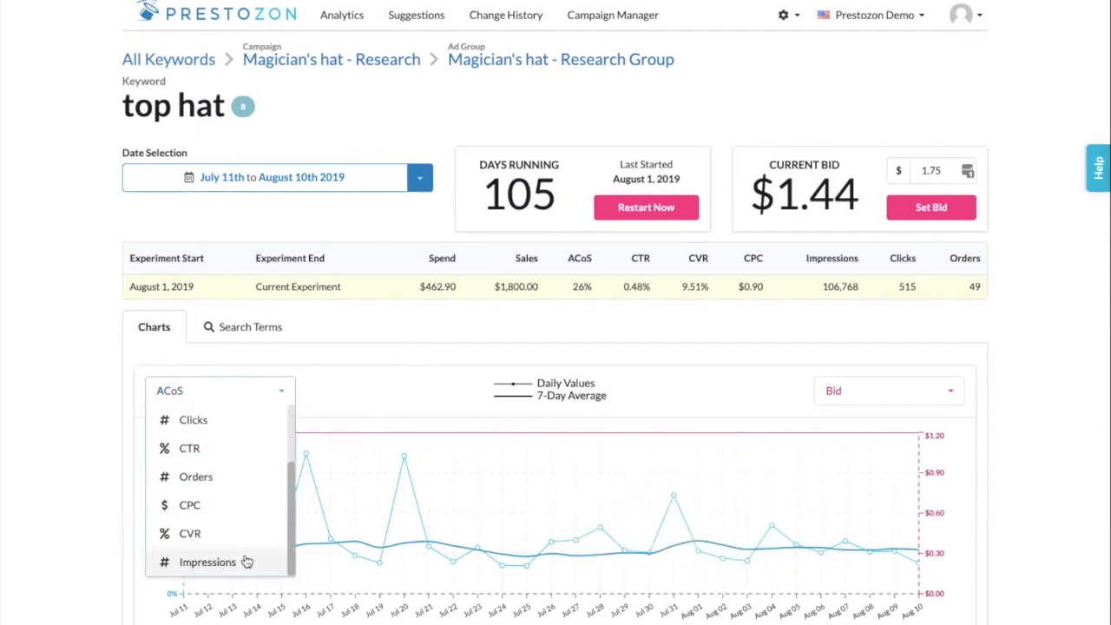
left_click(245, 561)
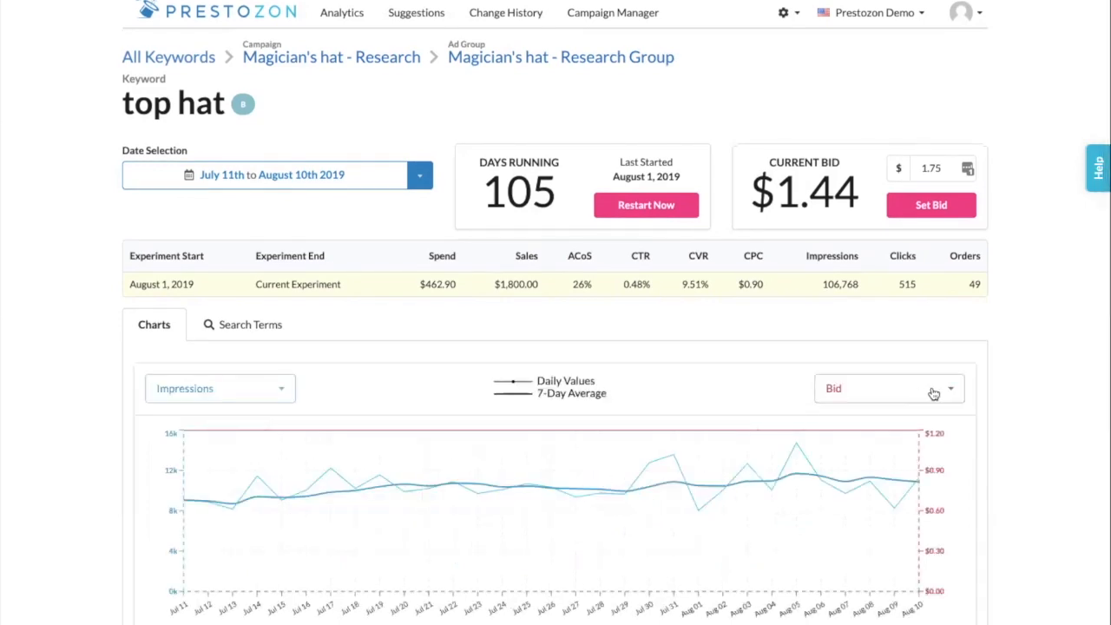
left_click(952, 391)
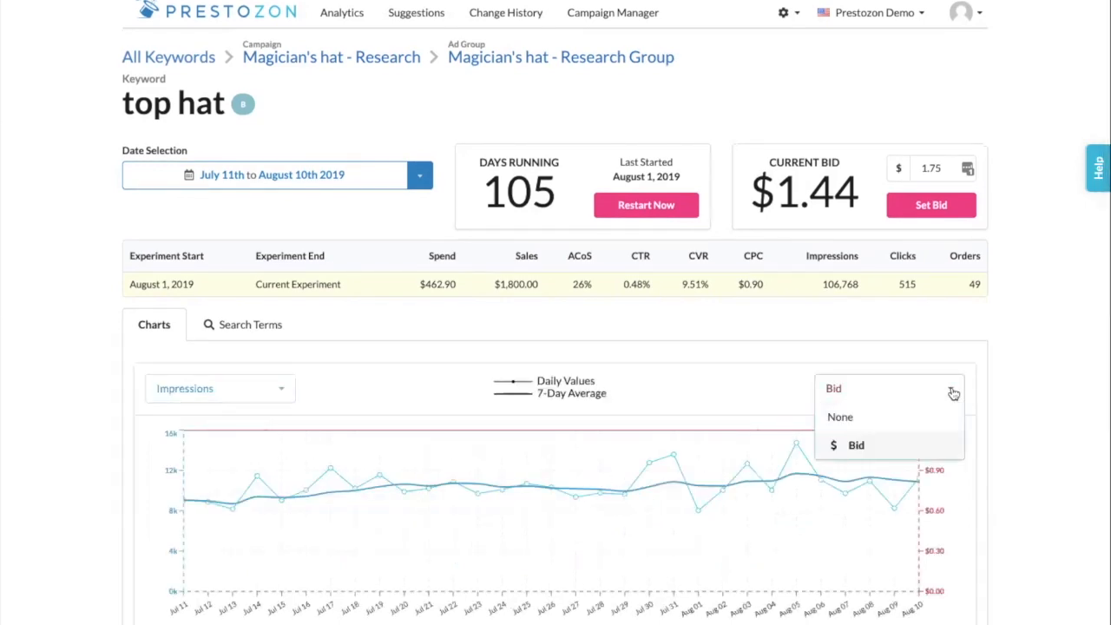
left_click(952, 392)
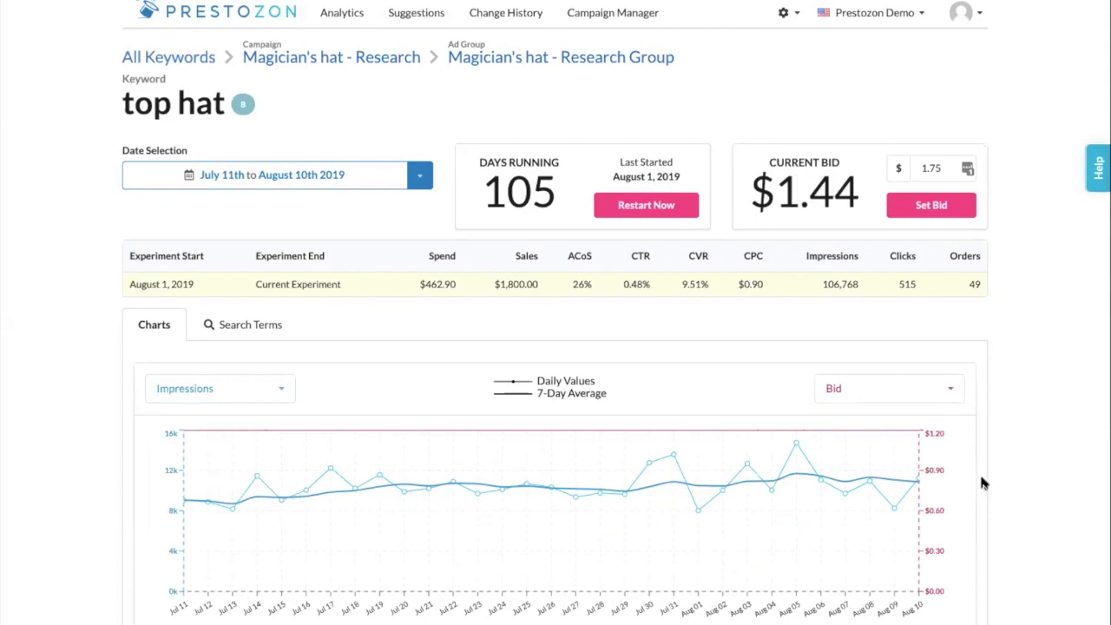
scroll(982, 484, "down", 2)
mouse_move(775, 409)
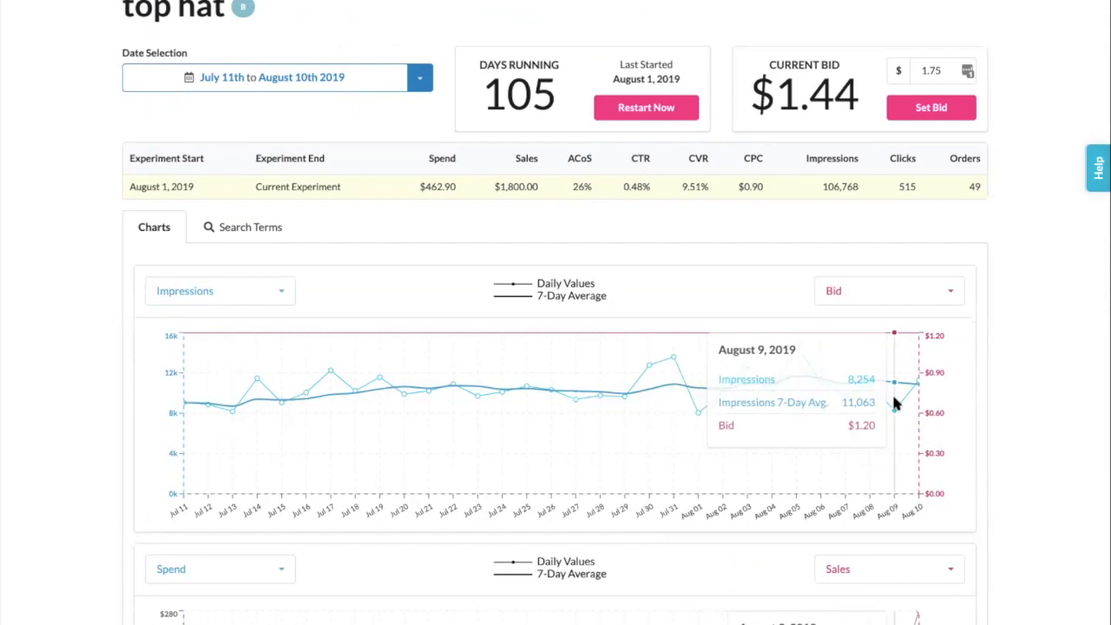
scroll(894, 402, "up", 2)
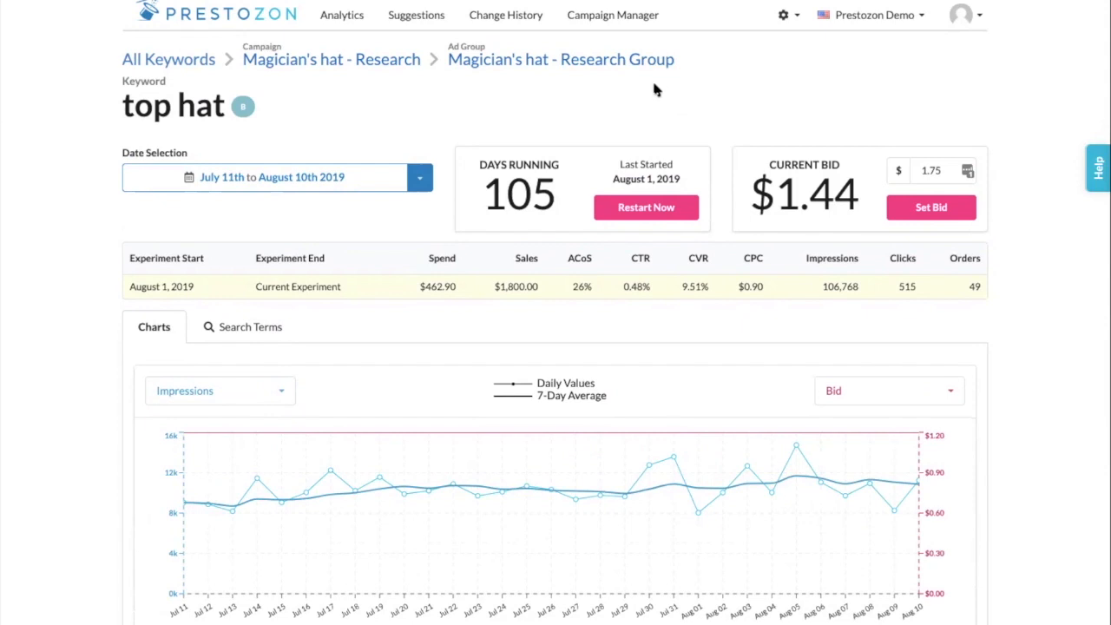
Open the account-wide Analytics charts and add Spend as the second metric of the ACoS chart
left_click(345, 16)
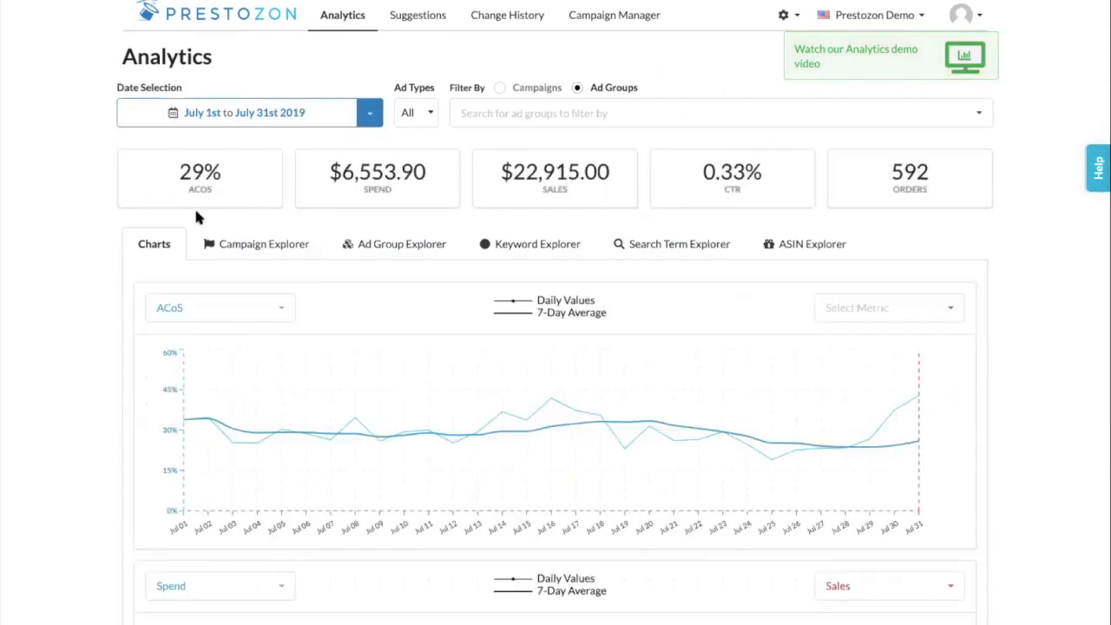
left_click(928, 314)
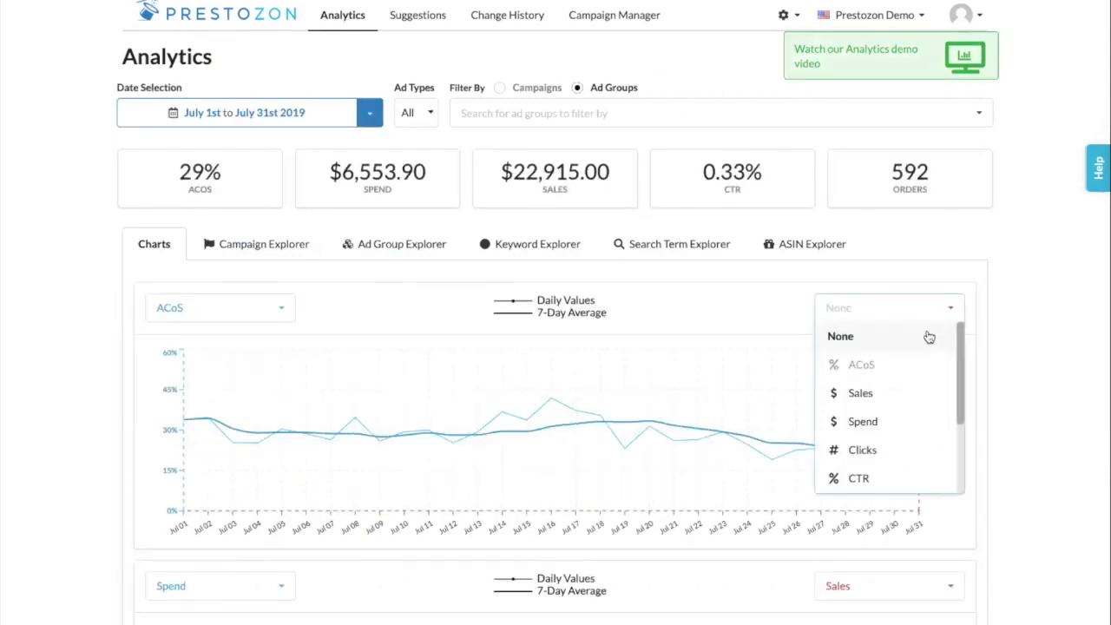
left_click(916, 423)
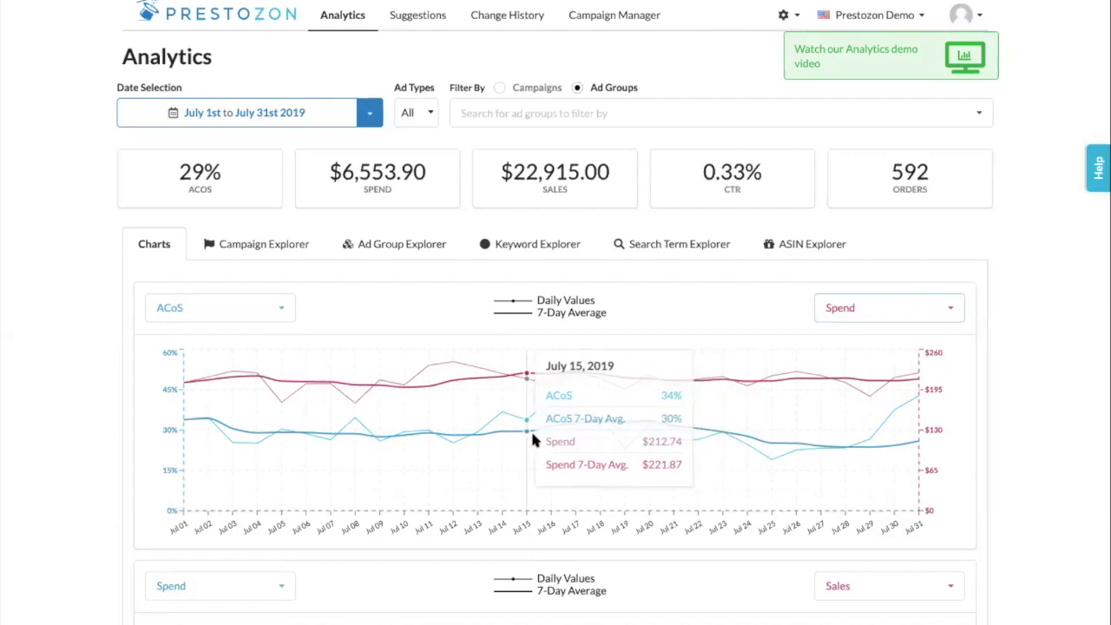
Review the ad type options and the list of ad groups available for filtering the Analytics data
left_click(953, 317)
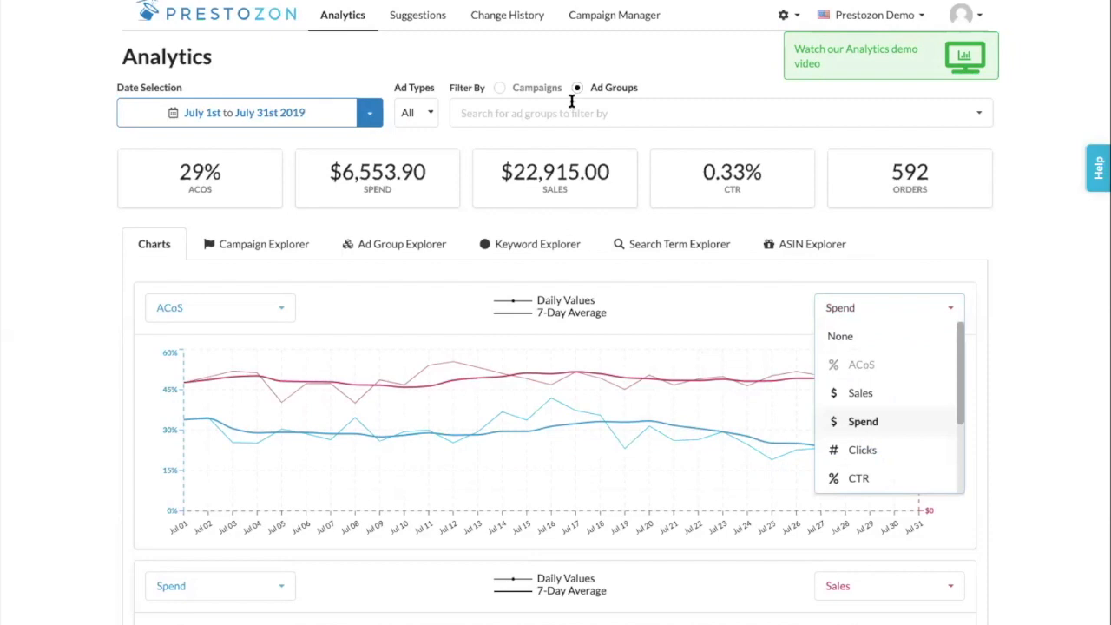
left_click(431, 112)
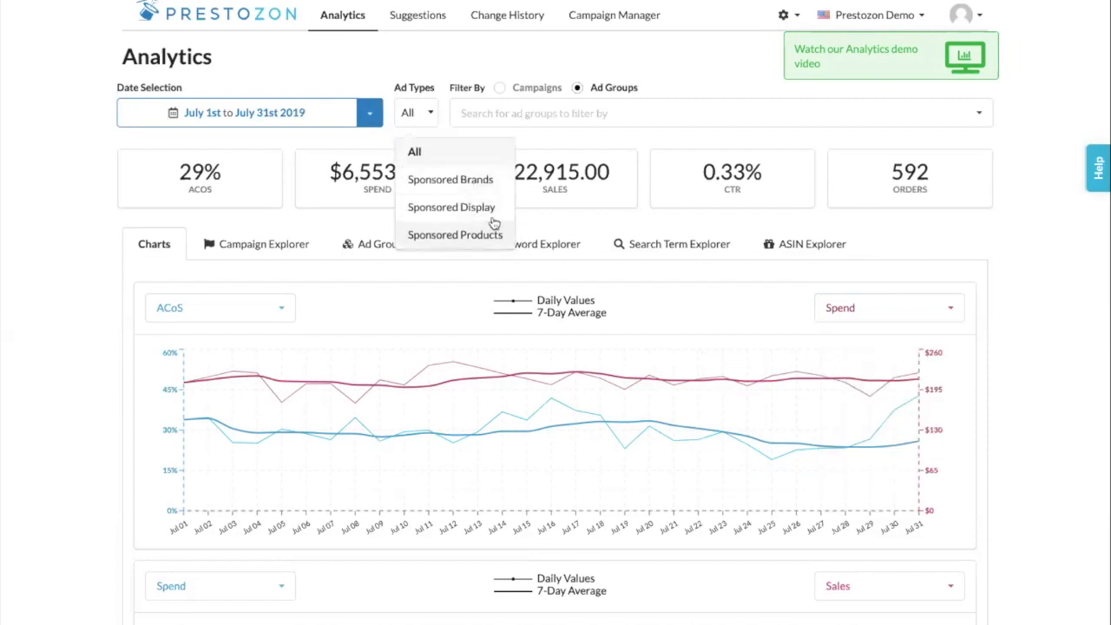
left_click(510, 106)
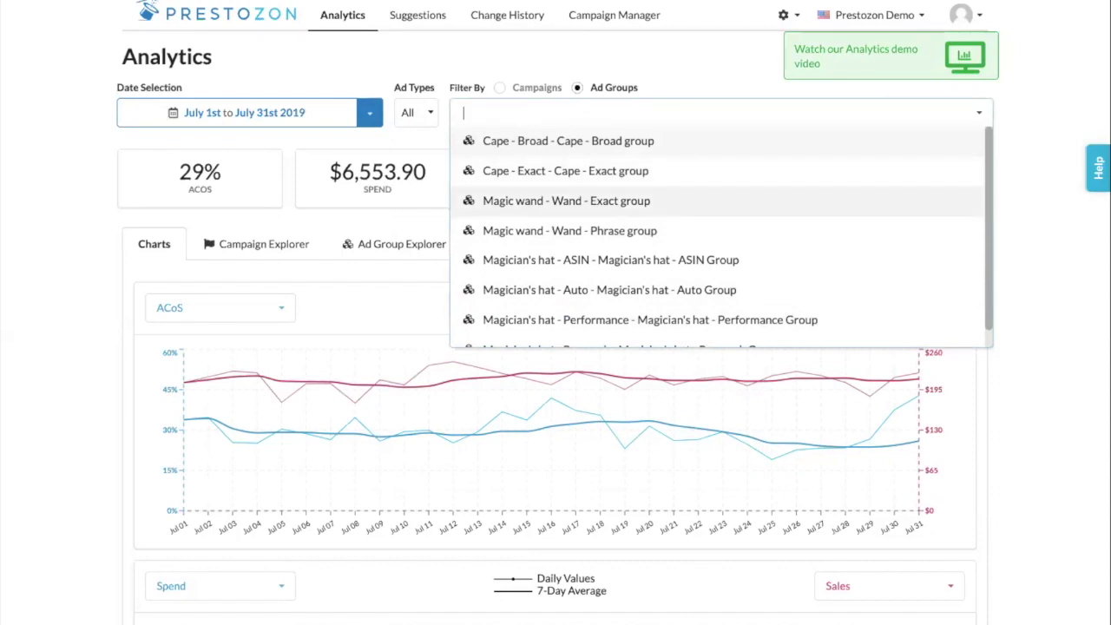
key("BackSpace")
key("BackSpace")
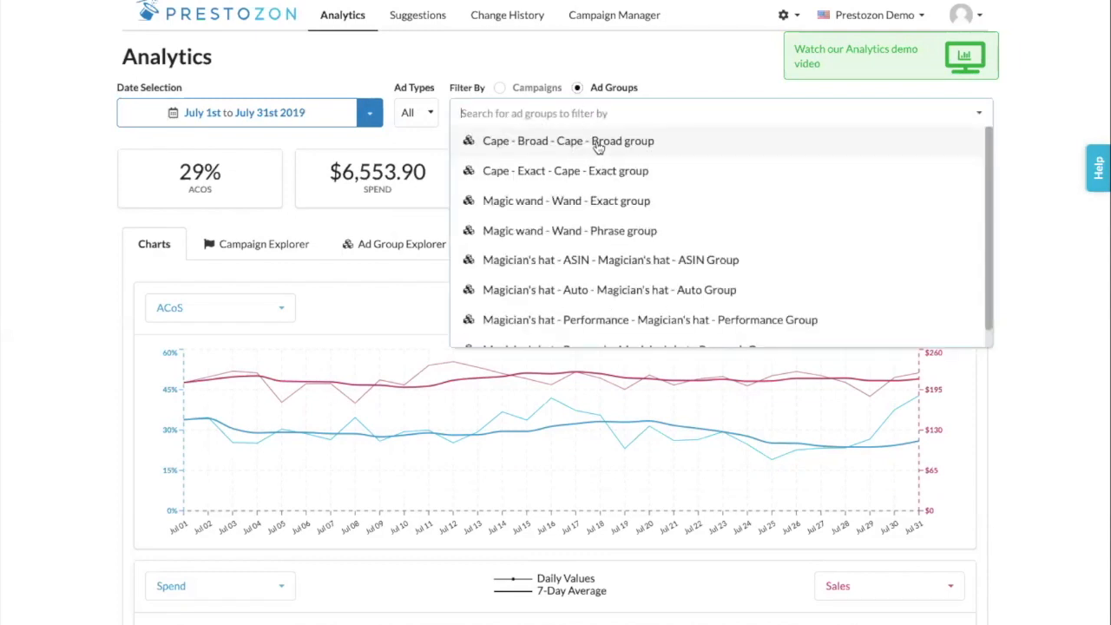
scroll(597, 210, "down", 1)
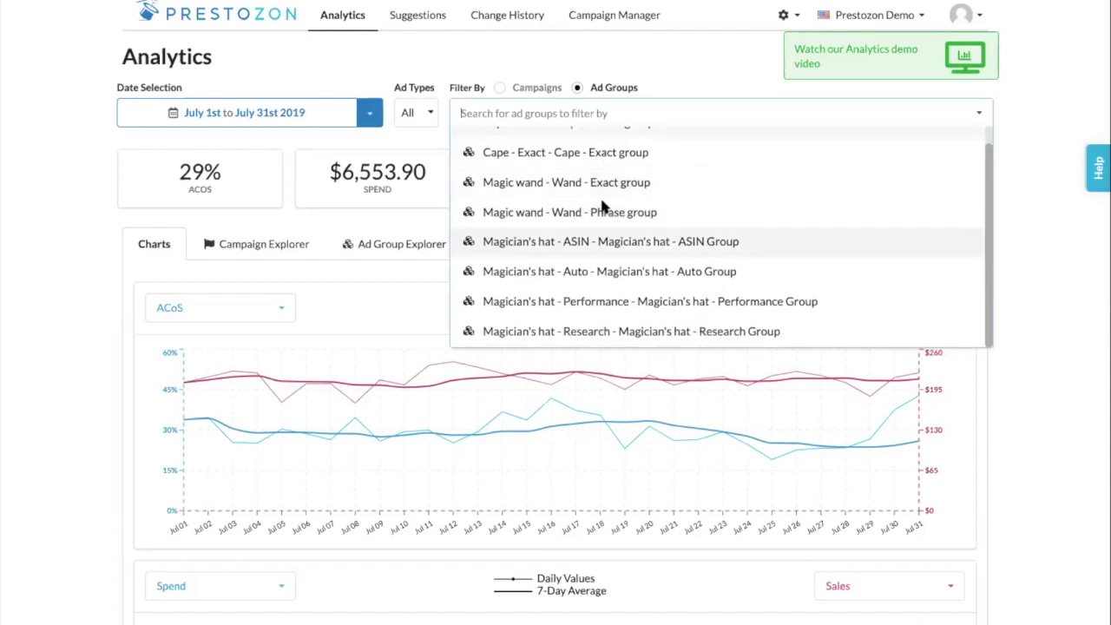
left_click(1019, 482)
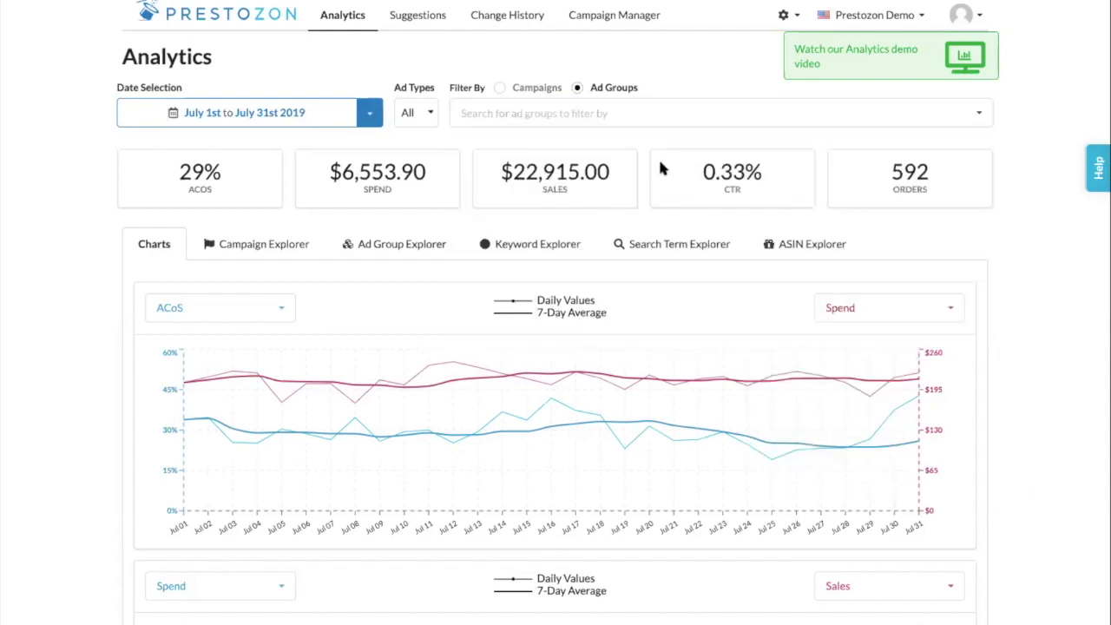
Filter Analytics by campaigns, adding Magic wand, the four Magician's hat campaigns and a name filter containing "magic"
left_click(499, 88)
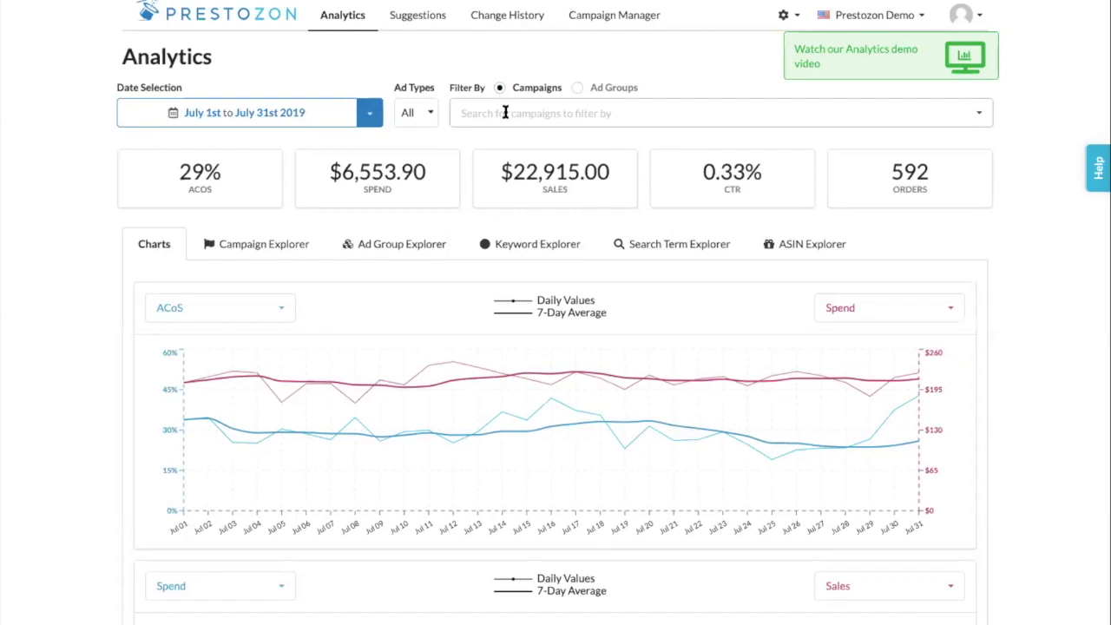
left_click(505, 113)
type("magic")
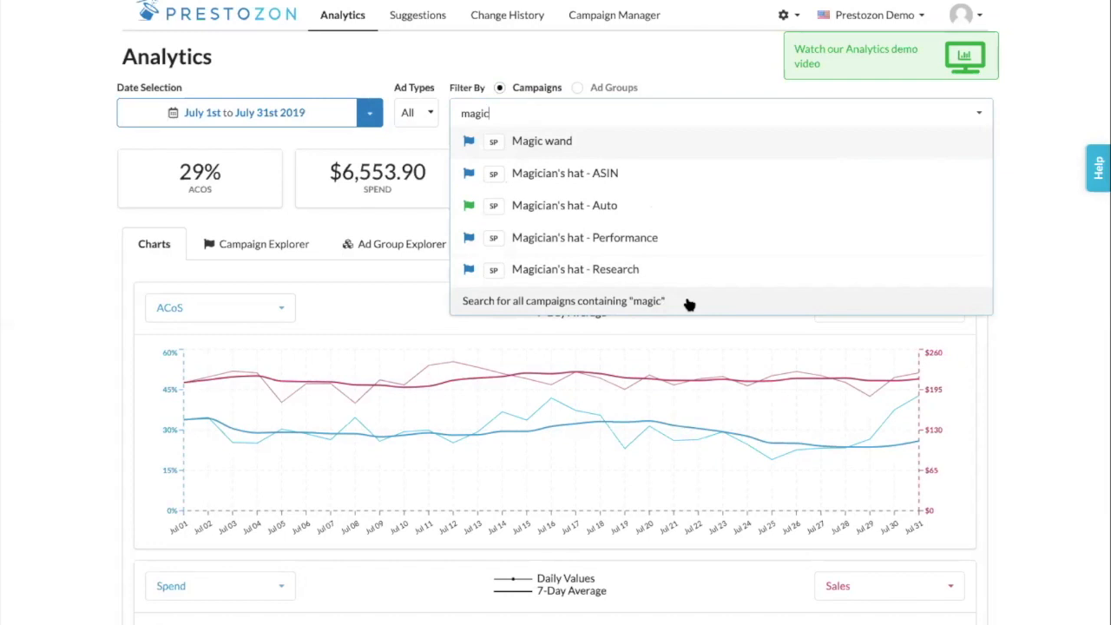
key("Return")
key("Return")
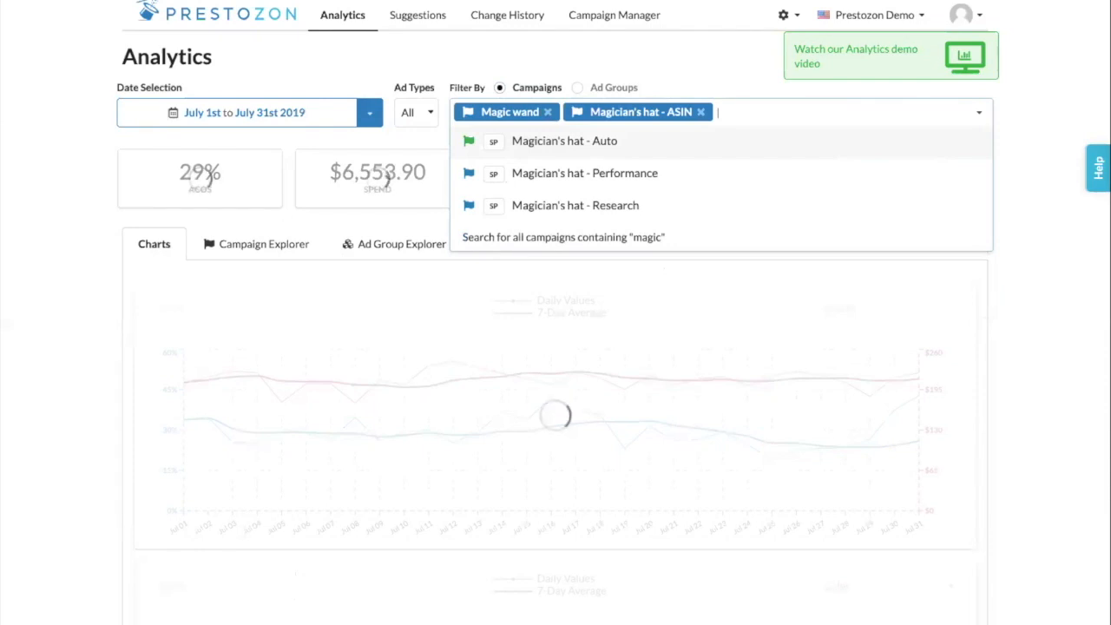
key("Return")
key("Return")
key("Return")
key("Return")
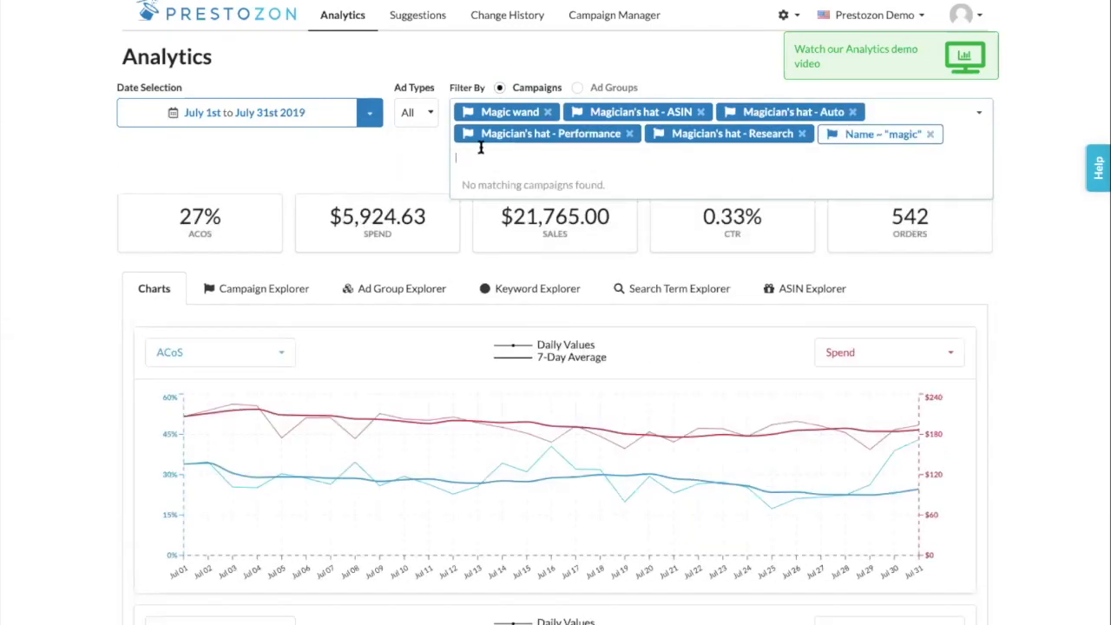
Remove the "magic" name filter and all five selected campaigns from the Analytics filter
left_click(930, 135)
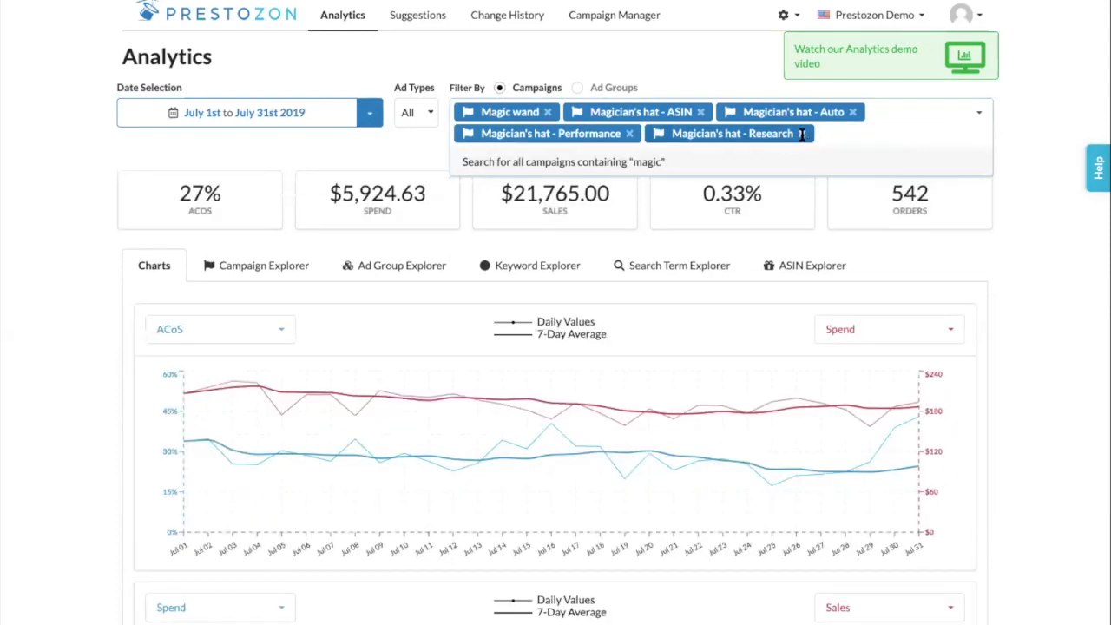
left_click(802, 135)
left_click(852, 112)
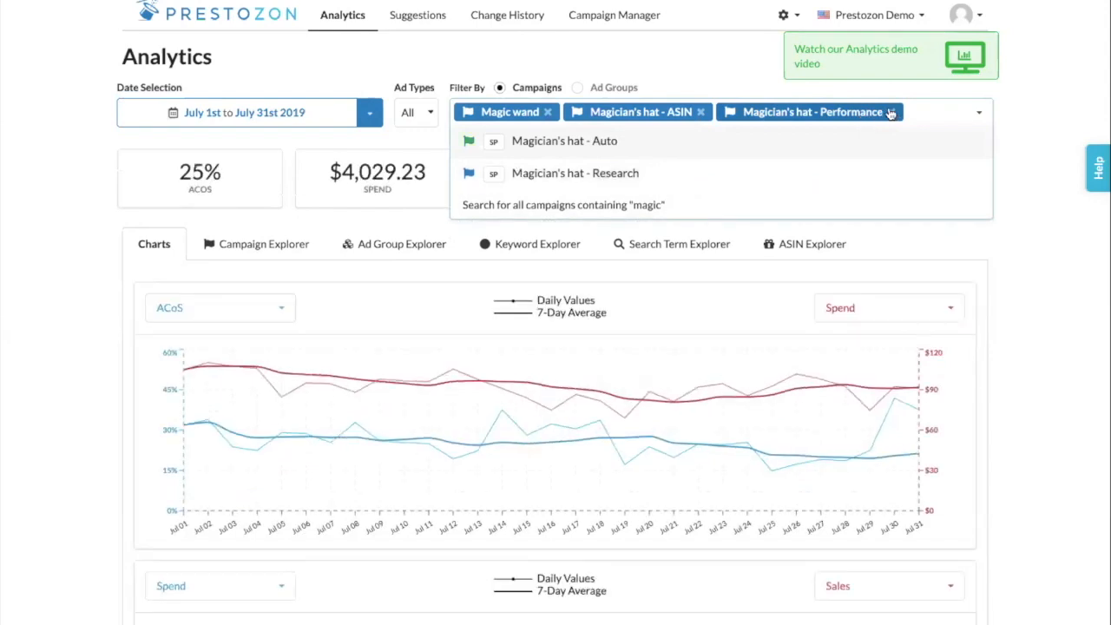
left_click(891, 112)
left_click(700, 112)
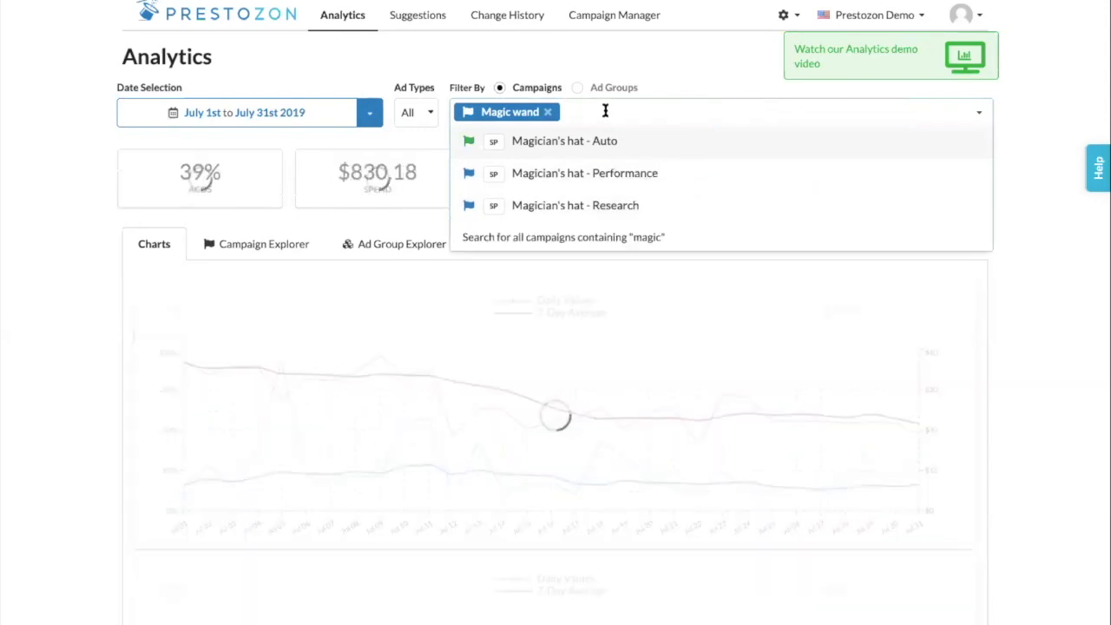
left_click(548, 112)
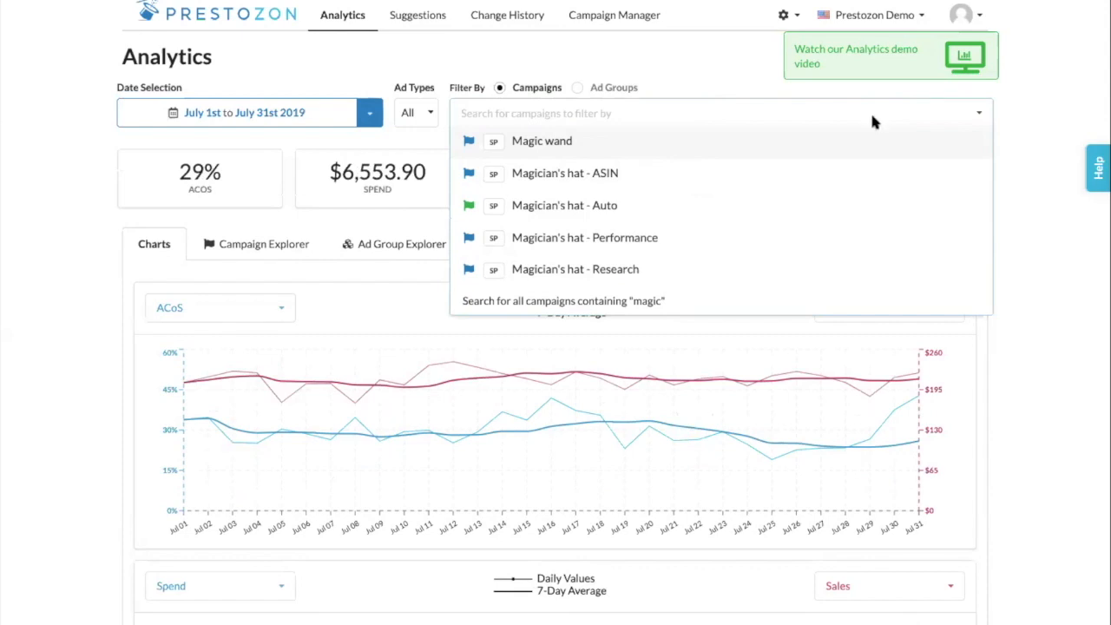
left_click(692, 73)
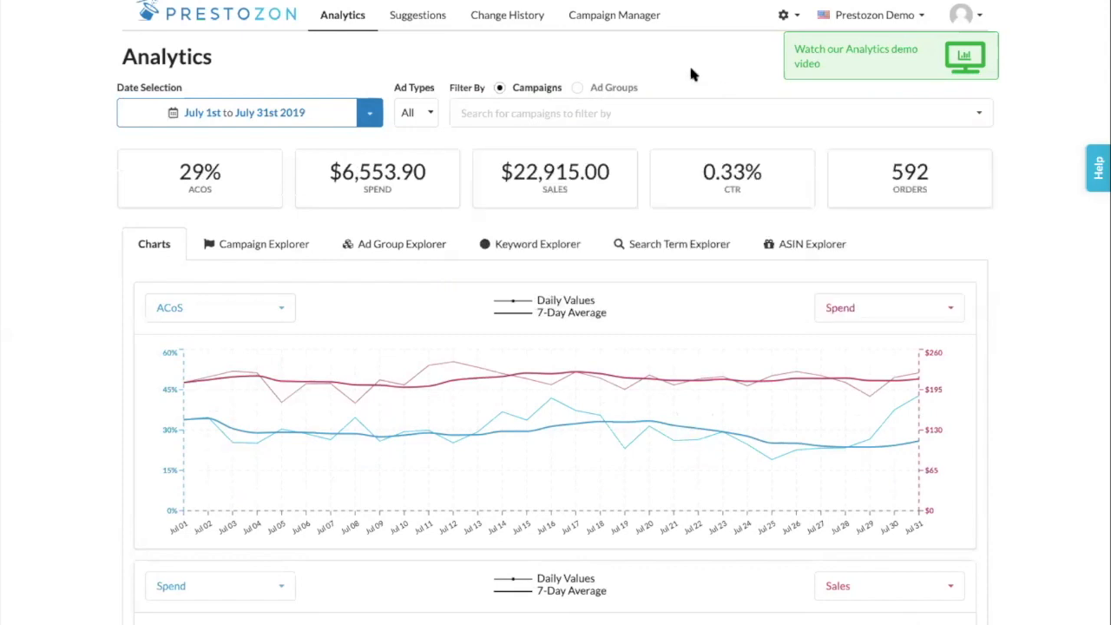
Start a 1-Click Campaign Setup in the Campaign Manager with Black Capes as the product group name
left_click(613, 15)
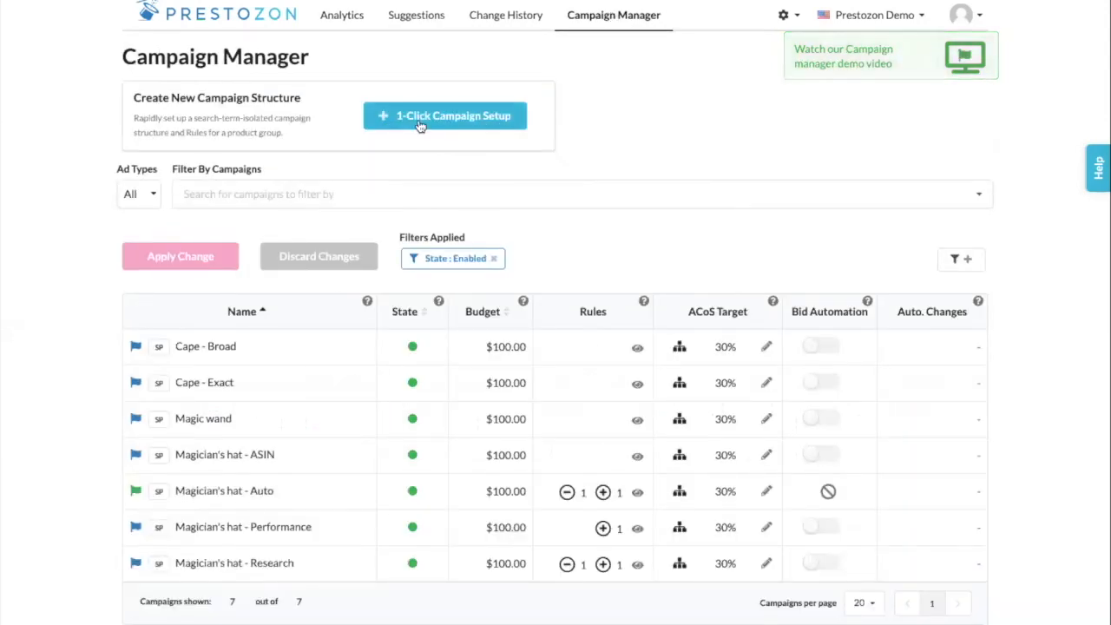
left_click(487, 124)
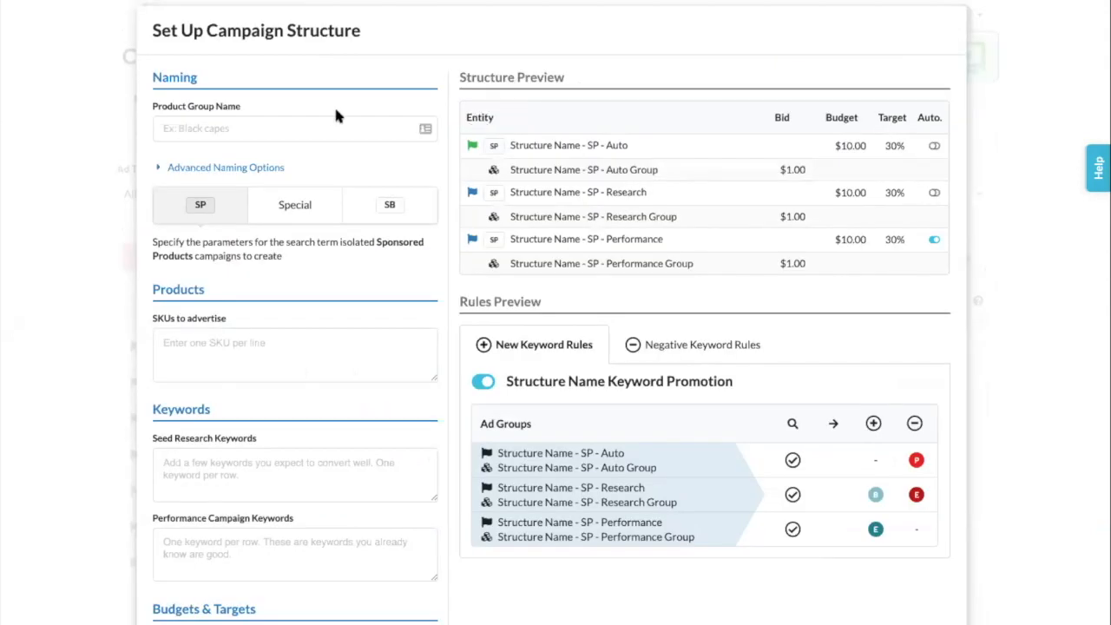
left_click(328, 124)
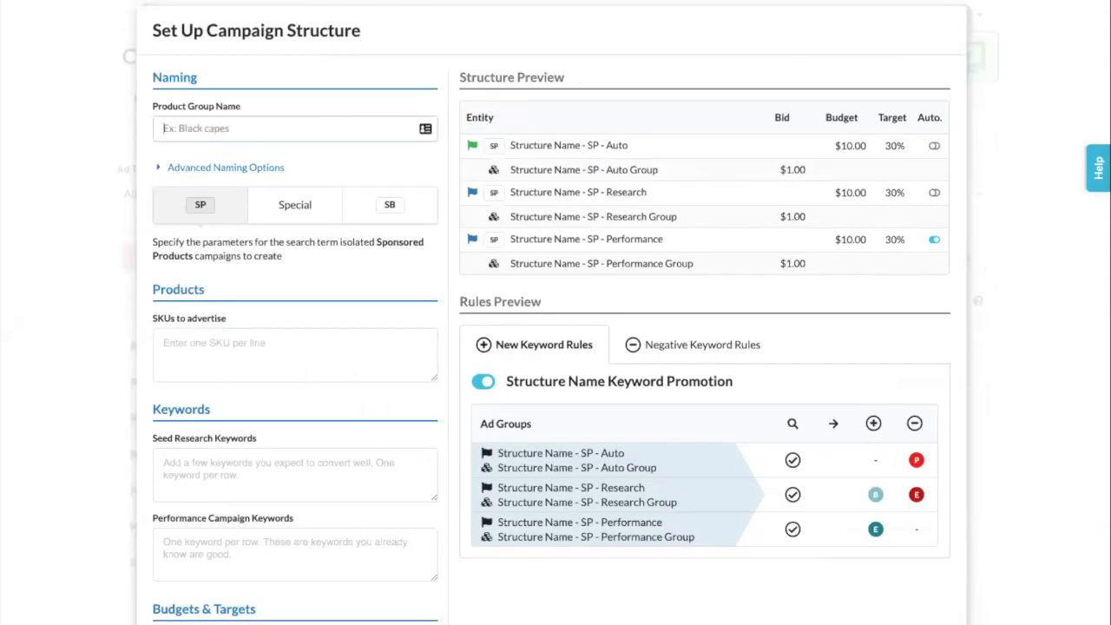
type("Black Capes")
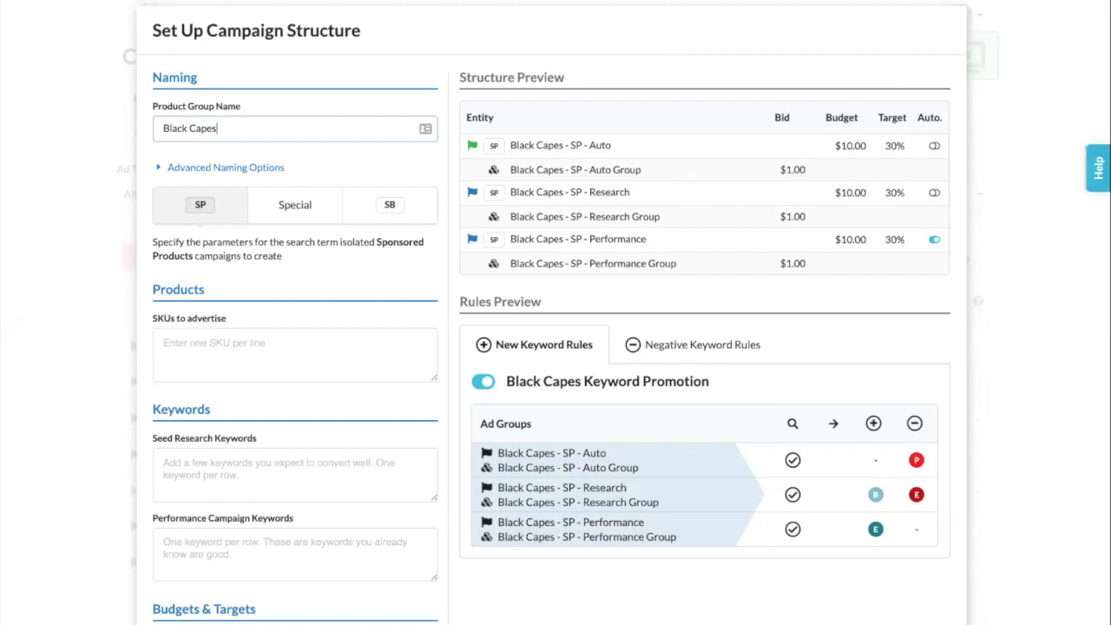
Copy the product group name, clear the field and paste Black Capes back in
triple_click(236, 126)
key("super+c")
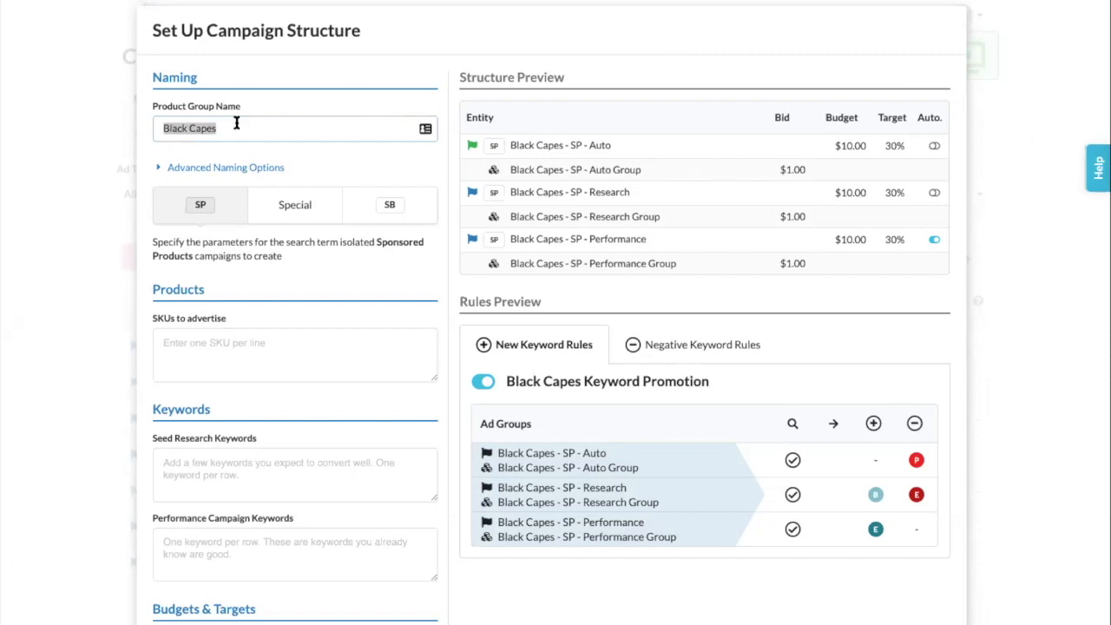
key("BackSpace")
key("super+v")
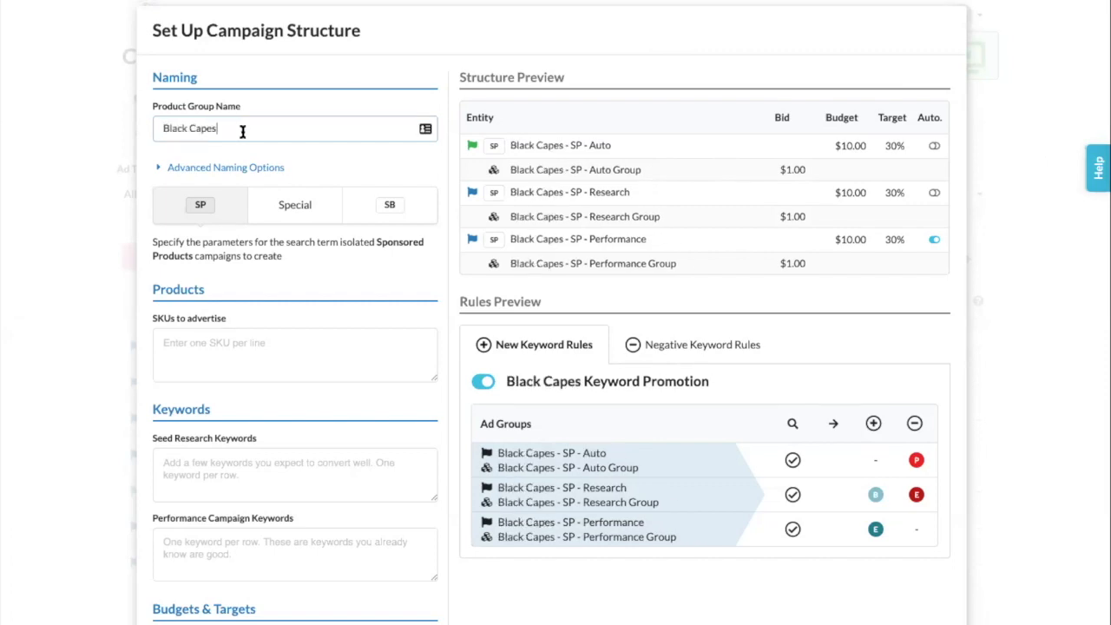
Examine the Black Capes prefix in the Auto, Research and Performance campaign names of the structure preview
left_click(527, 145)
left_click_drag(528, 145, 565, 145)
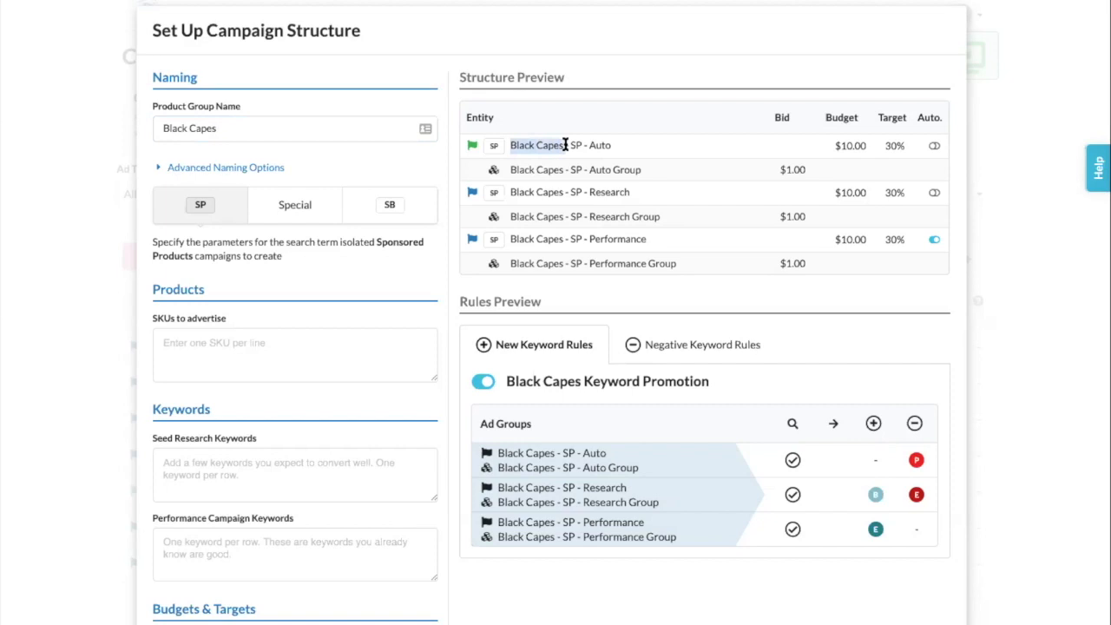
left_click_drag(510, 192, 569, 192)
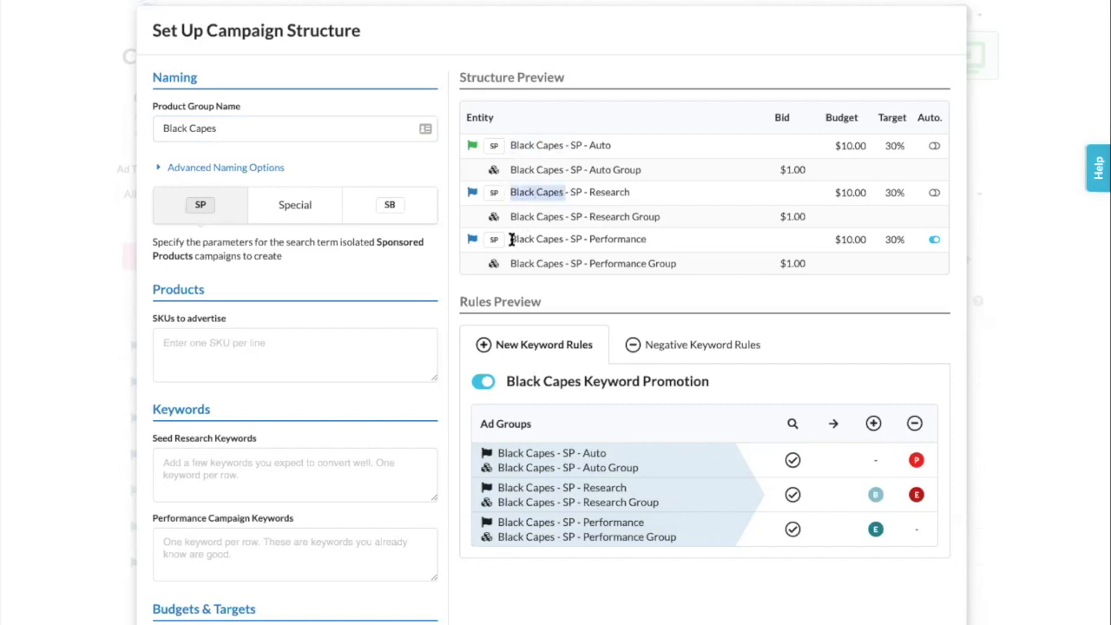
left_click_drag(511, 239, 561, 240)
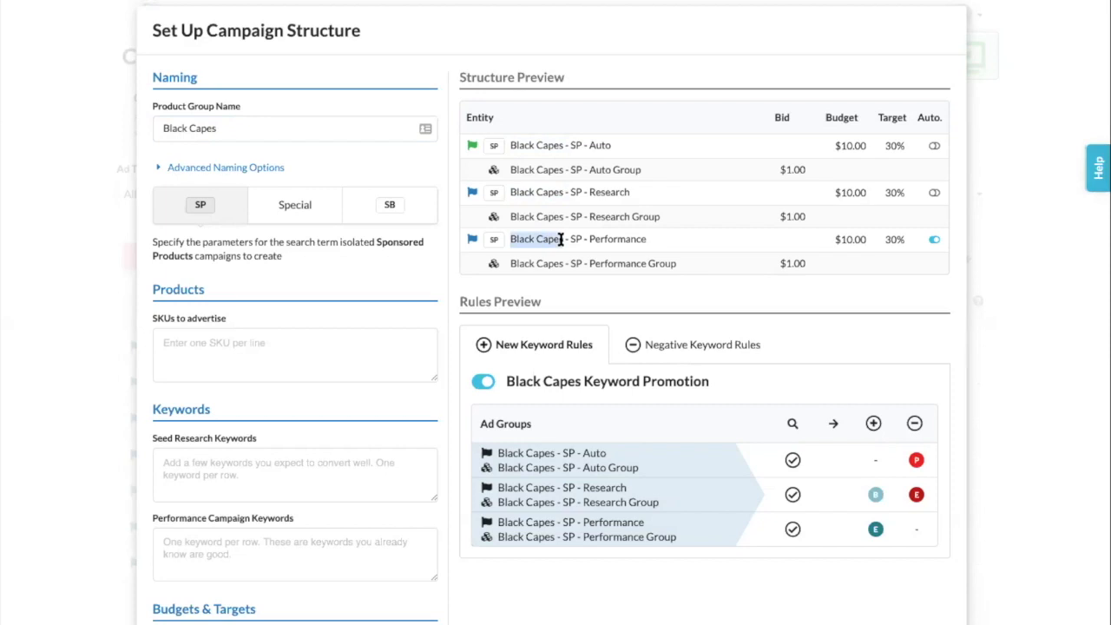
Enter A123 and A134 as the SKUs to advertise, one per line
left_click(199, 343)
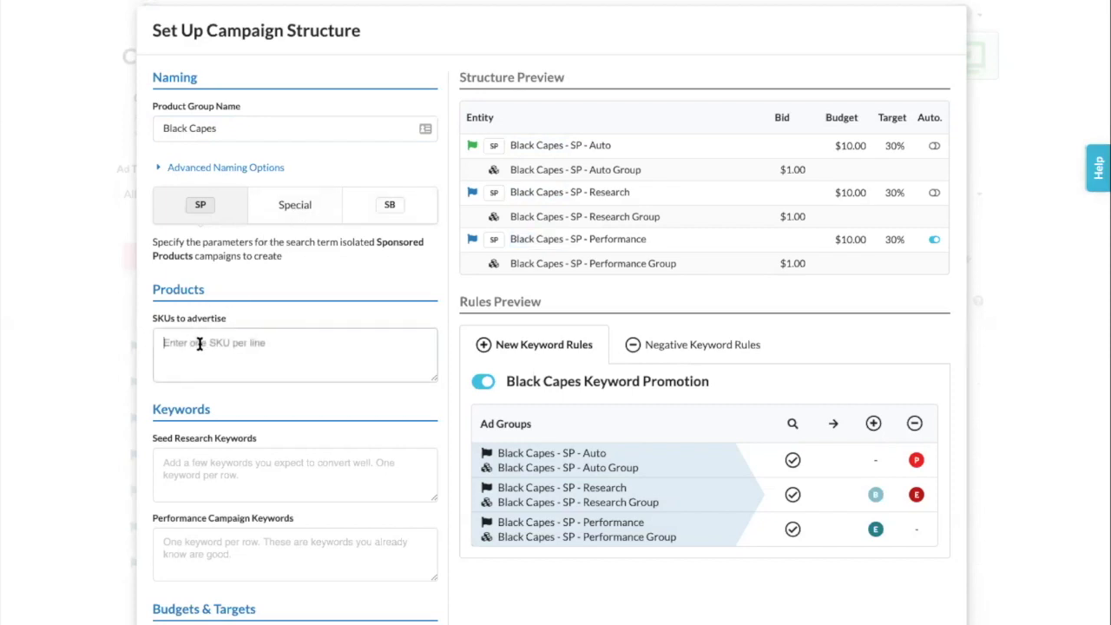
type("A123 ")
type("A1")
type("34")
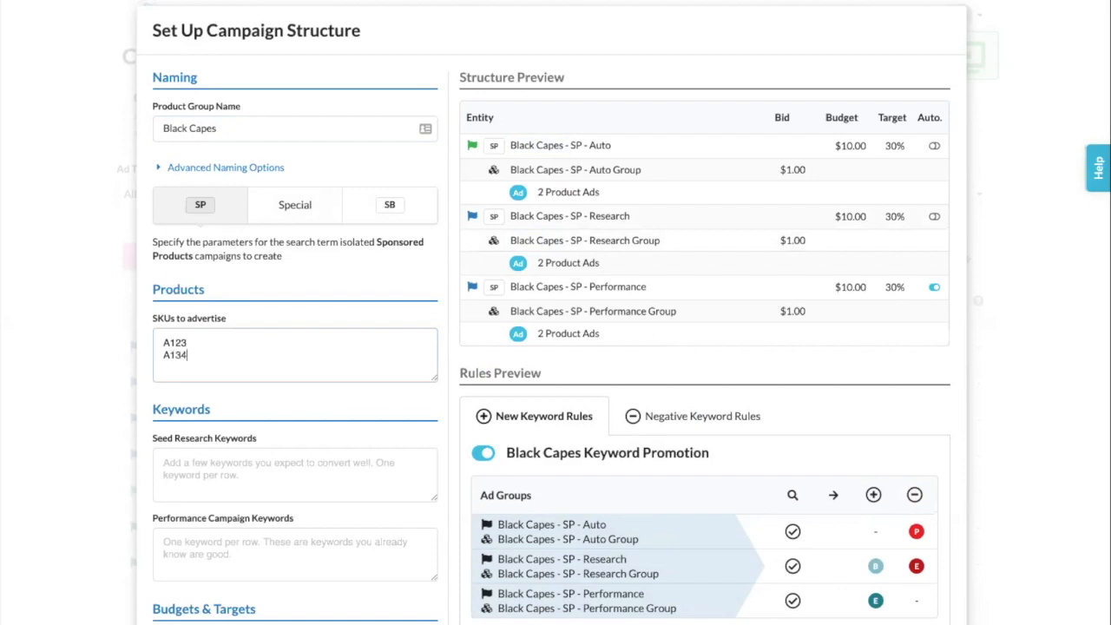
double_click(183, 355)
key("BackSpace")
key("ctrl+z")
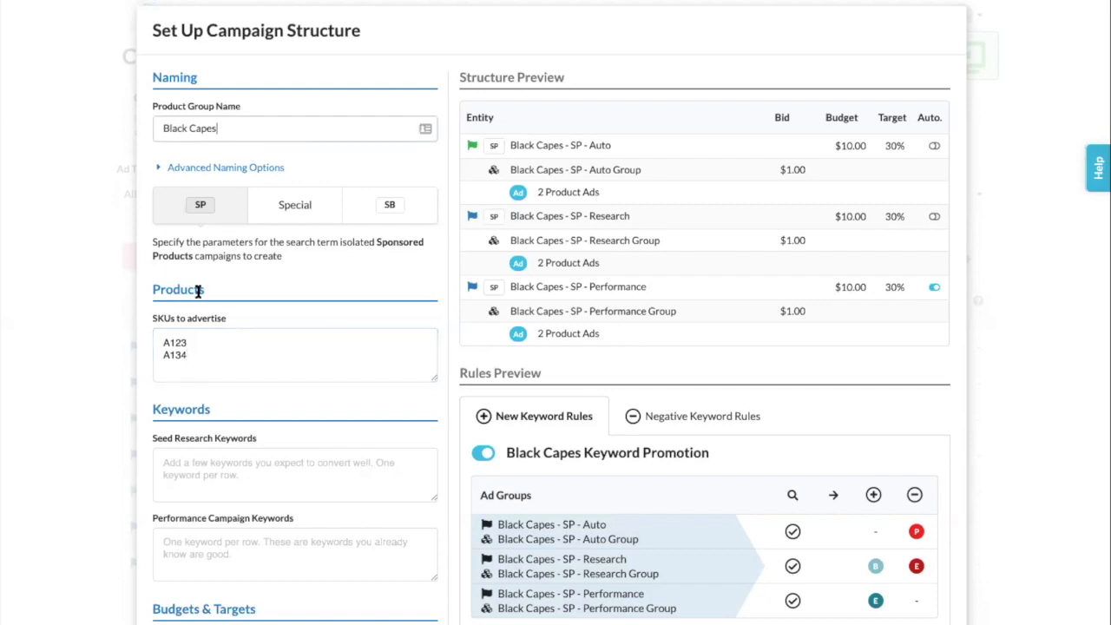
Add A144 as a third SKU on its own line
key("Return")
type("A134")
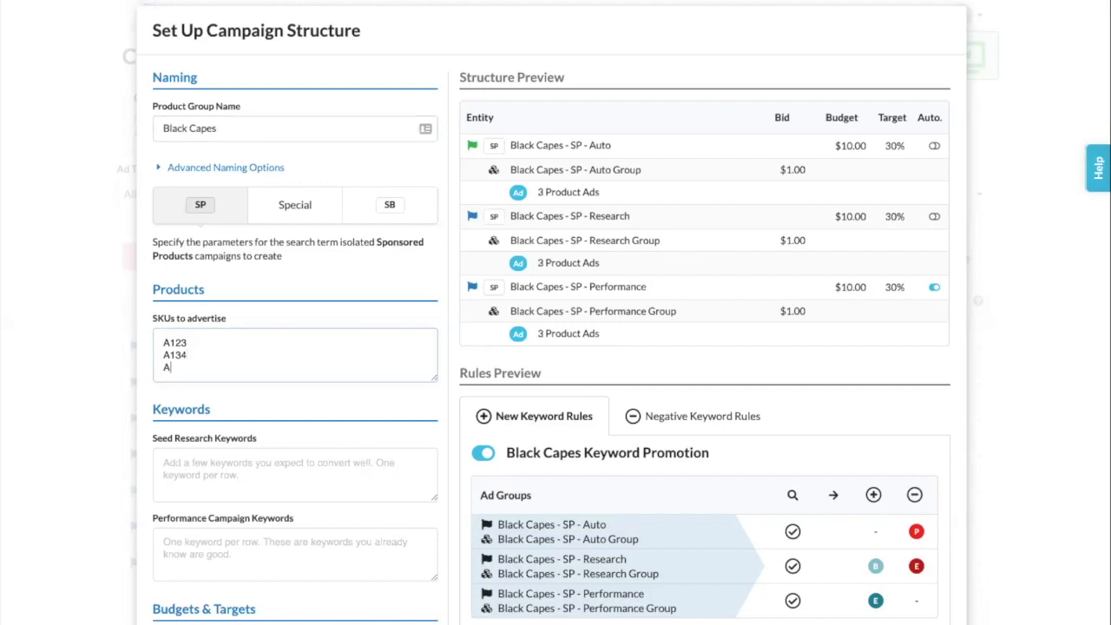
key("BackSpace")
key("BackSpace")
type("44")
Enter "cape small" and "cape large" as seed research keywords, one per row
left_click(259, 462)
type("cape small")
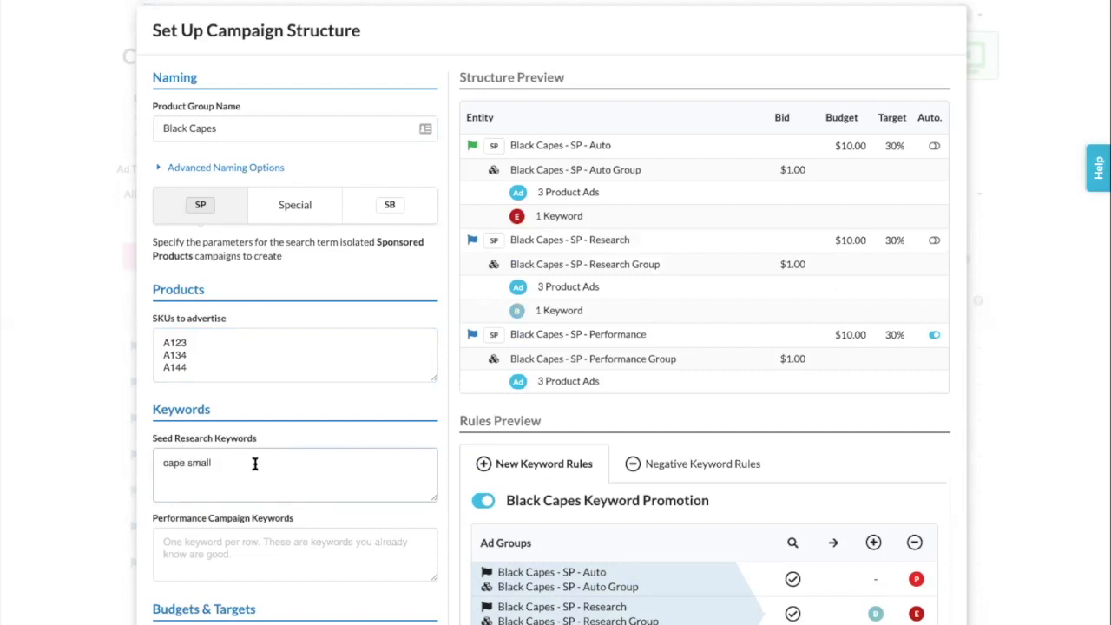
triple_click(223, 462)
left_click(240, 461)
type("cape large")
Delete both seed research keywords and undo the deletion
left_click_drag(224, 475, 140, 455)
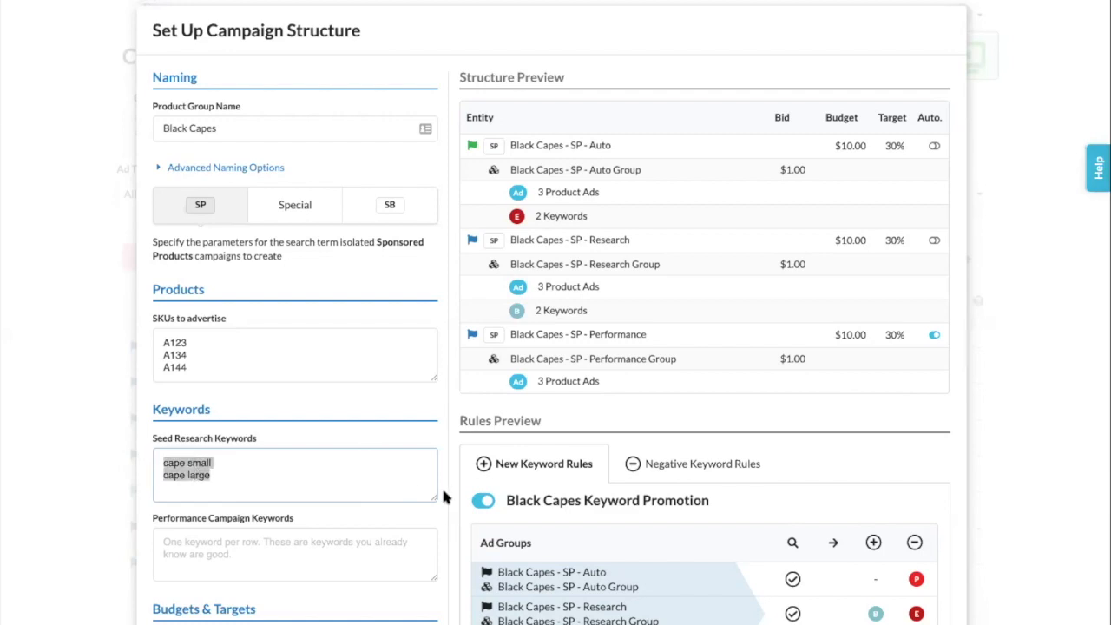
left_click(291, 473)
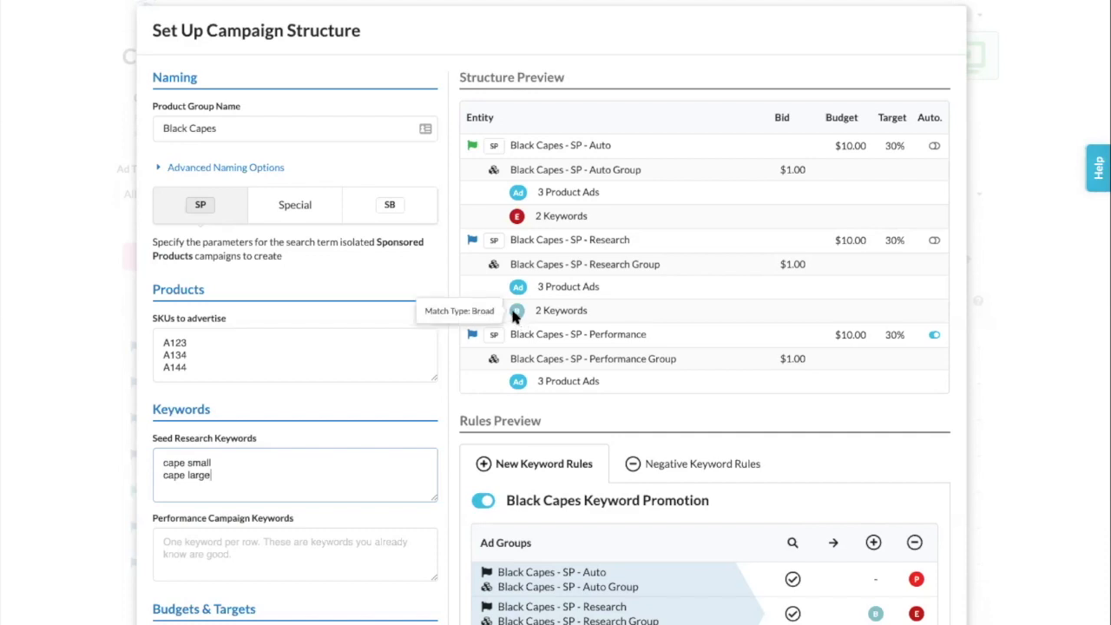
triple_click(251, 474)
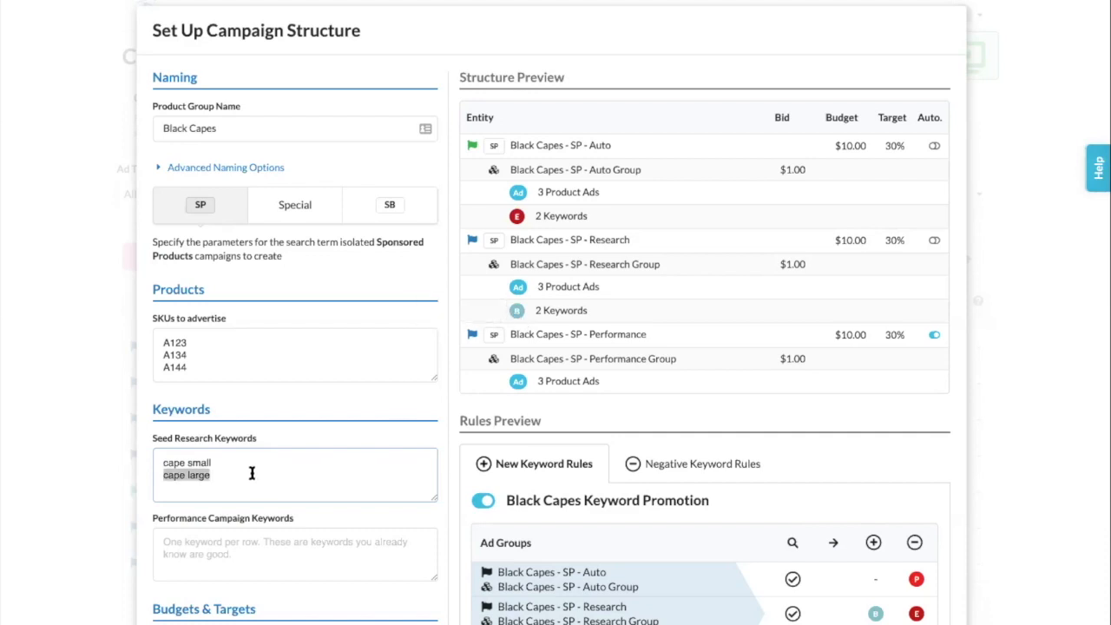
left_click_drag(251, 476, 139, 458)
key("BackSpace")
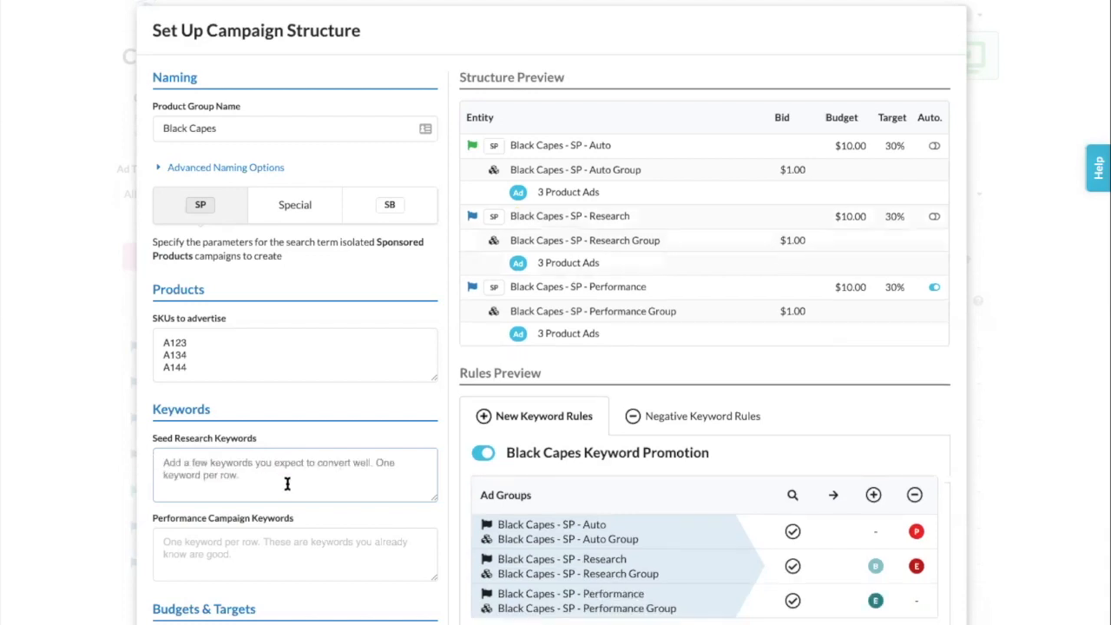
key("ctrl+z")
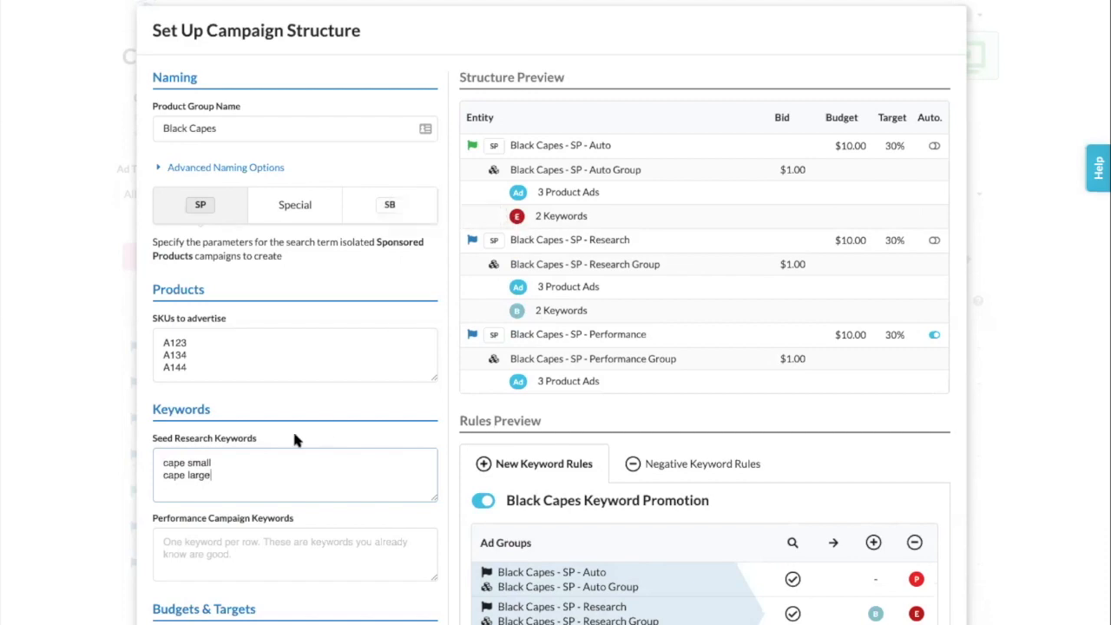
Enter "kids black cape costume" as the performance campaign keyword
left_click(252, 548)
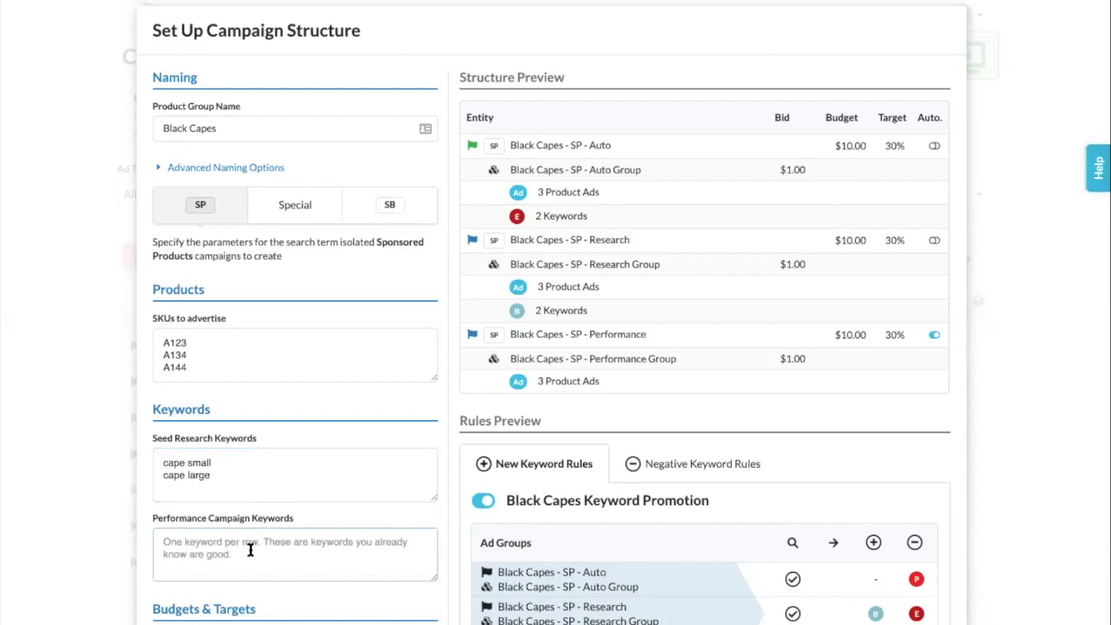
type("kids ")
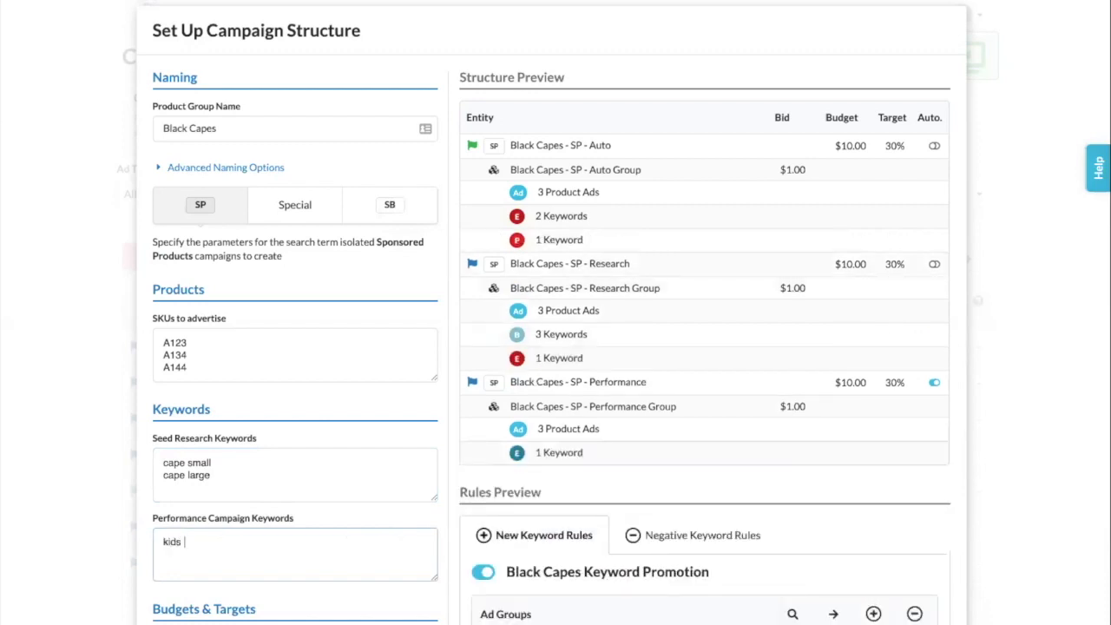
type("black cape costume")
Check the keyword match types in the structure preview, delete the performance campaign keyword and undo the deletion
triple_click(287, 541)
mouse_move(518, 459)
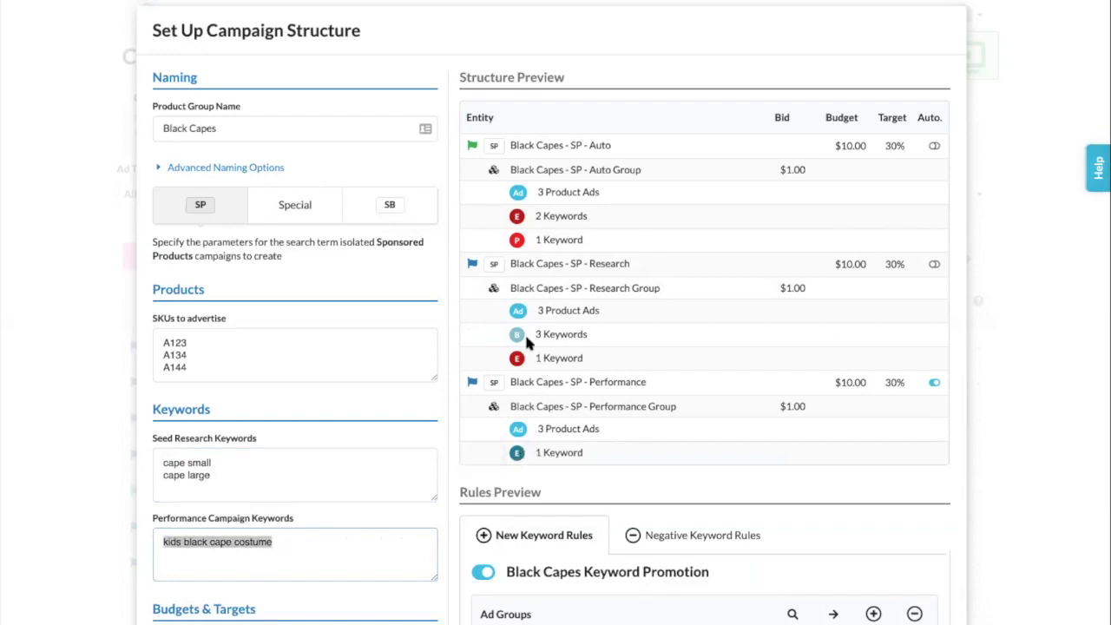
mouse_move(517, 337)
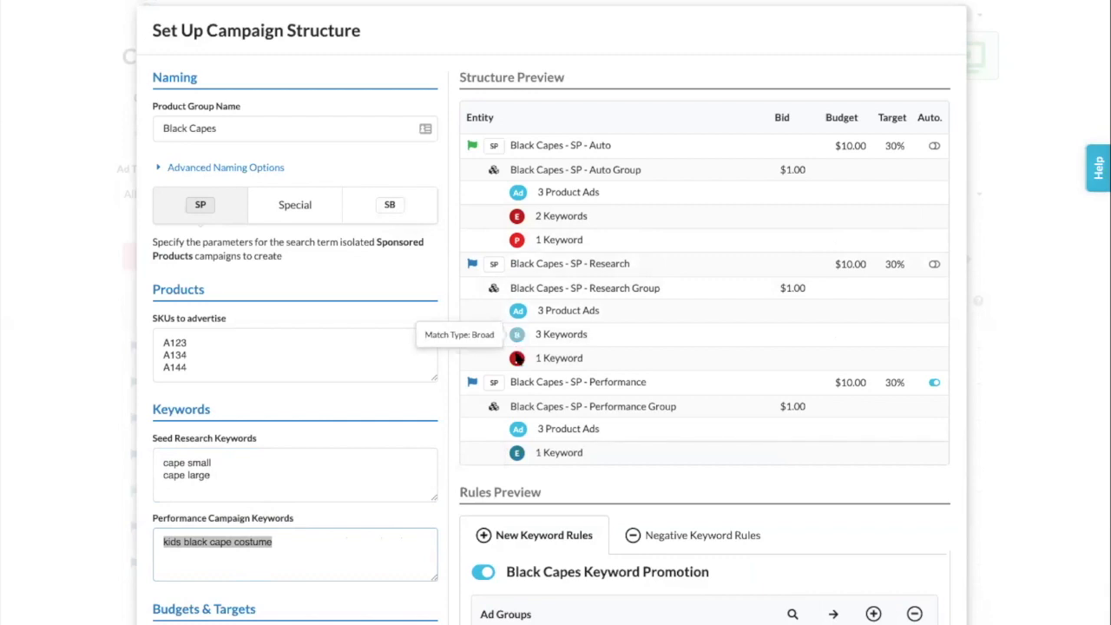
mouse_move(519, 247)
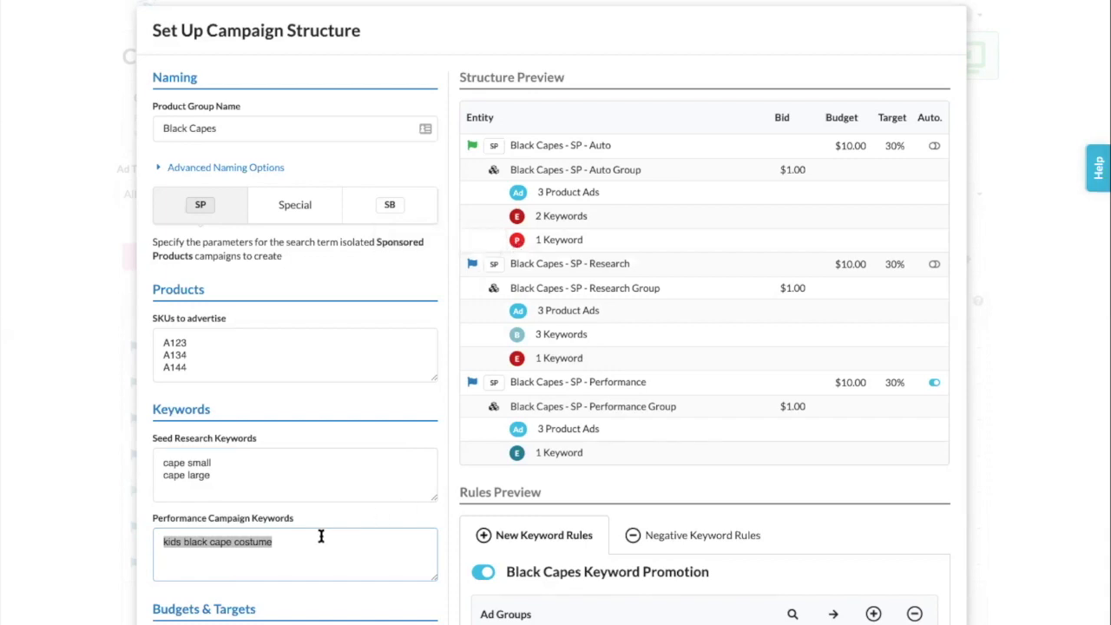
key("BackSpace")
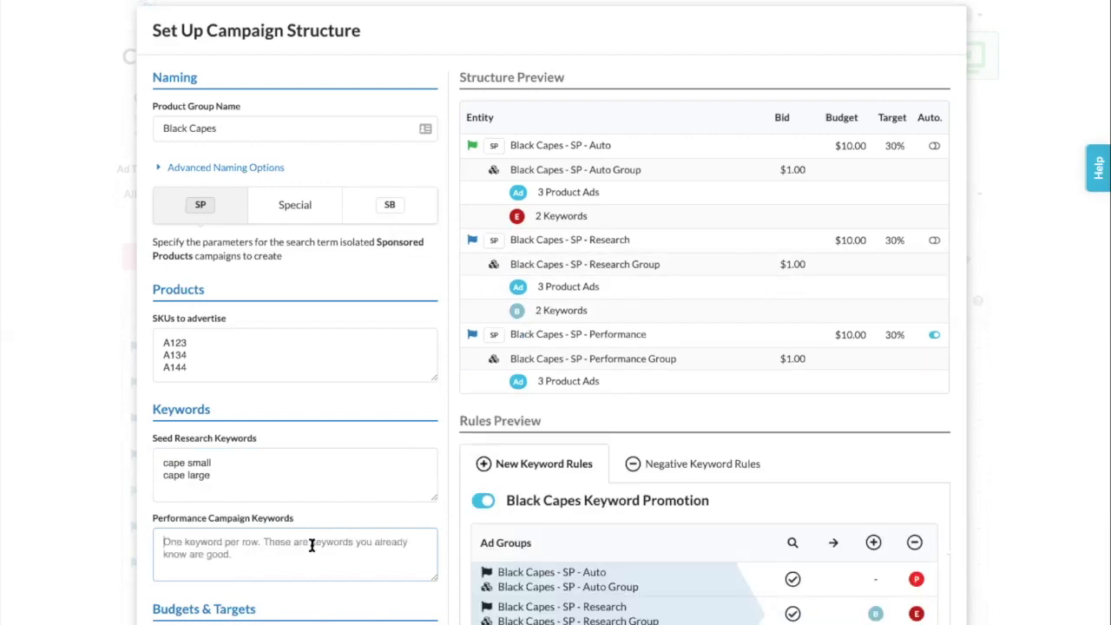
key("ctrl+z")
Examine the new keyword rules for the Black Capes ad groups in the rules preview
scroll(450, 475, "down", 2)
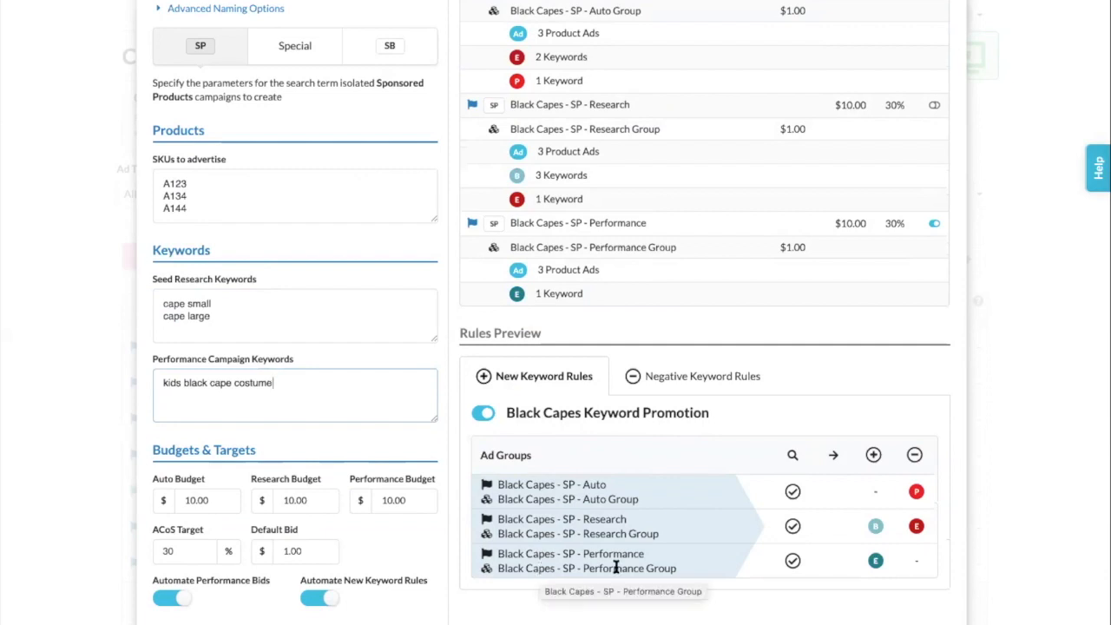
mouse_move(877, 562)
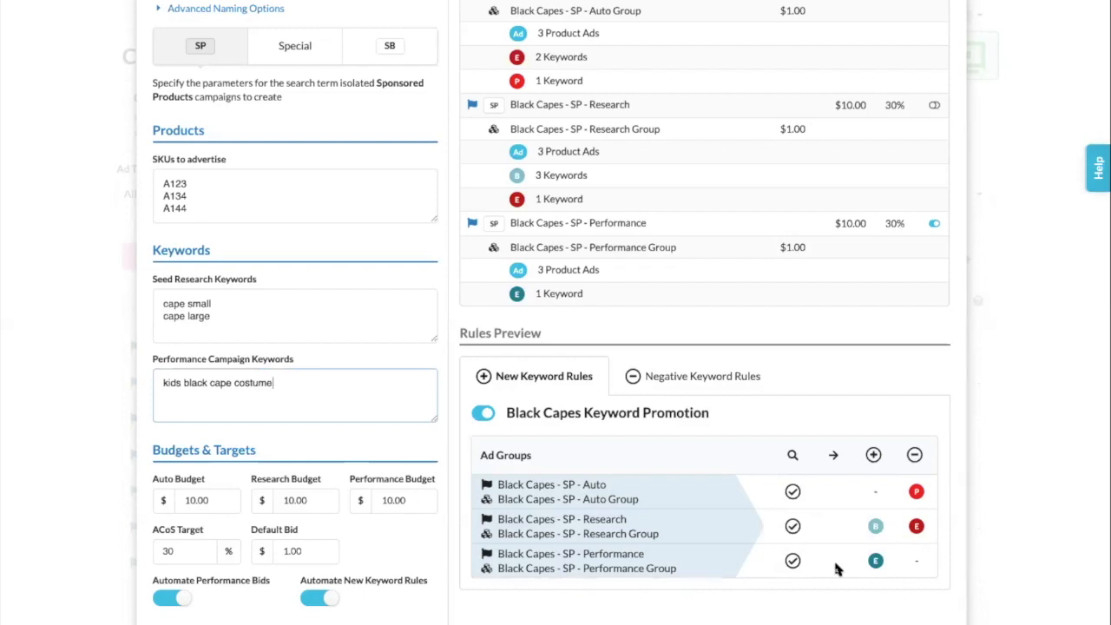
mouse_move(875, 562)
Try Broad as the research name in the advanced naming options and set it back to Research
scroll(727, 538, "up", 3)
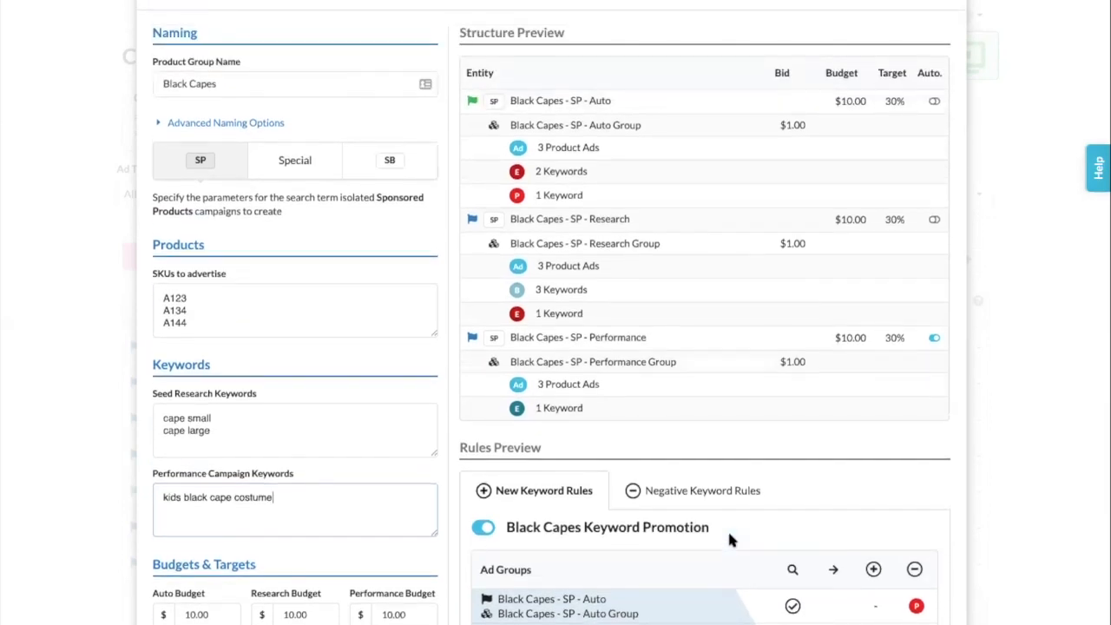
scroll(731, 540, "up", 1)
left_click(154, 170)
left_click(314, 265)
double_click(314, 264)
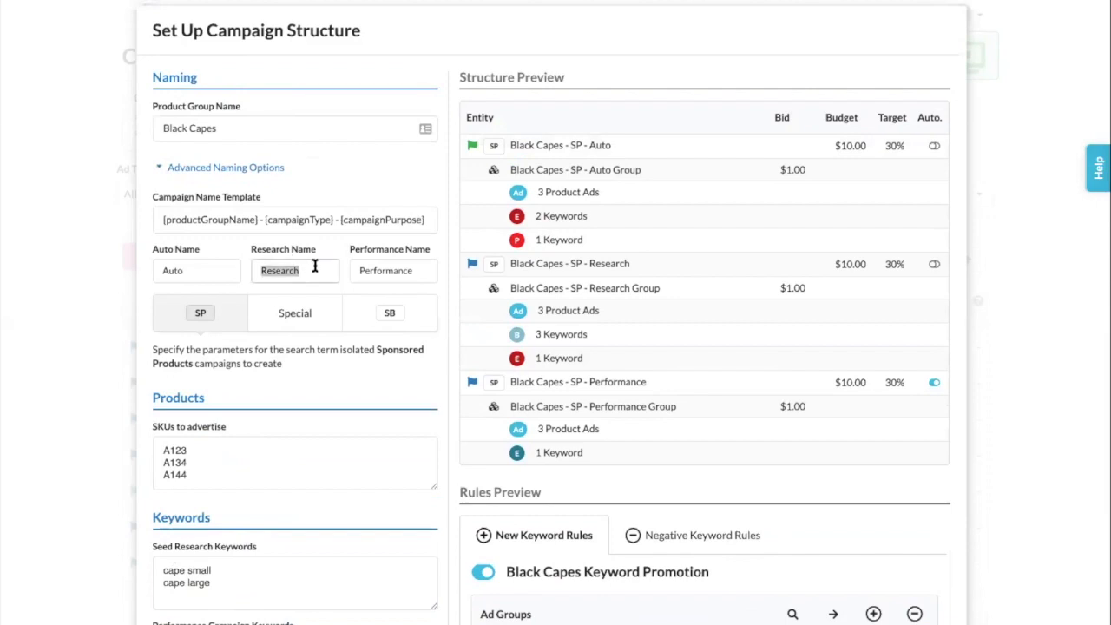
key("BackSpace")
type("Broad")
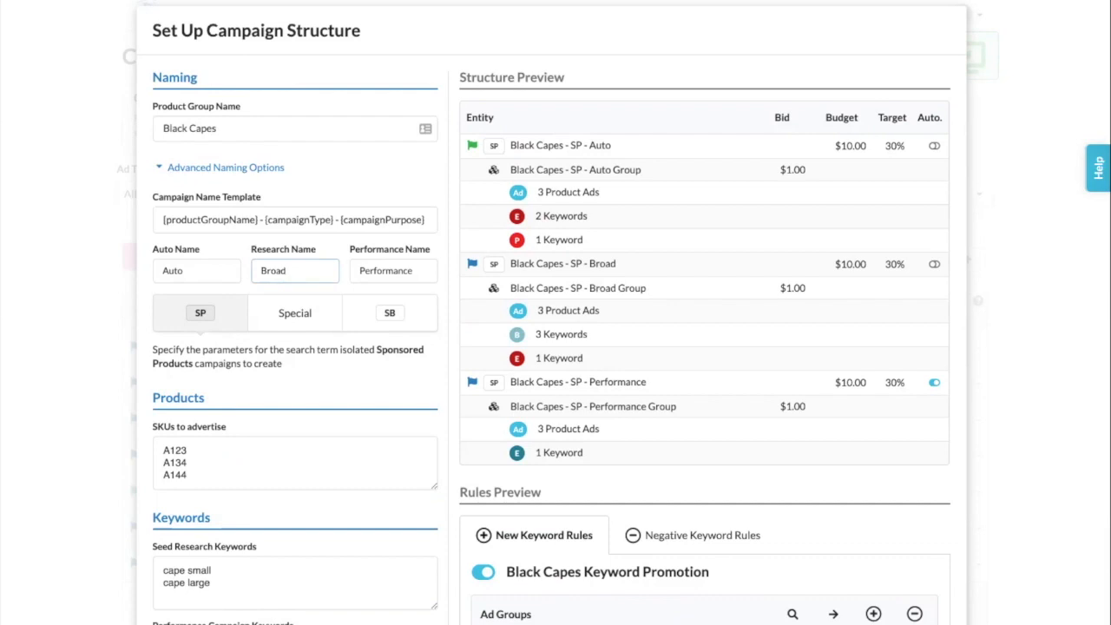
double_click(312, 271)
type("Research")
Try Exact as the performance name and set it back to Performance
double_click(384, 270)
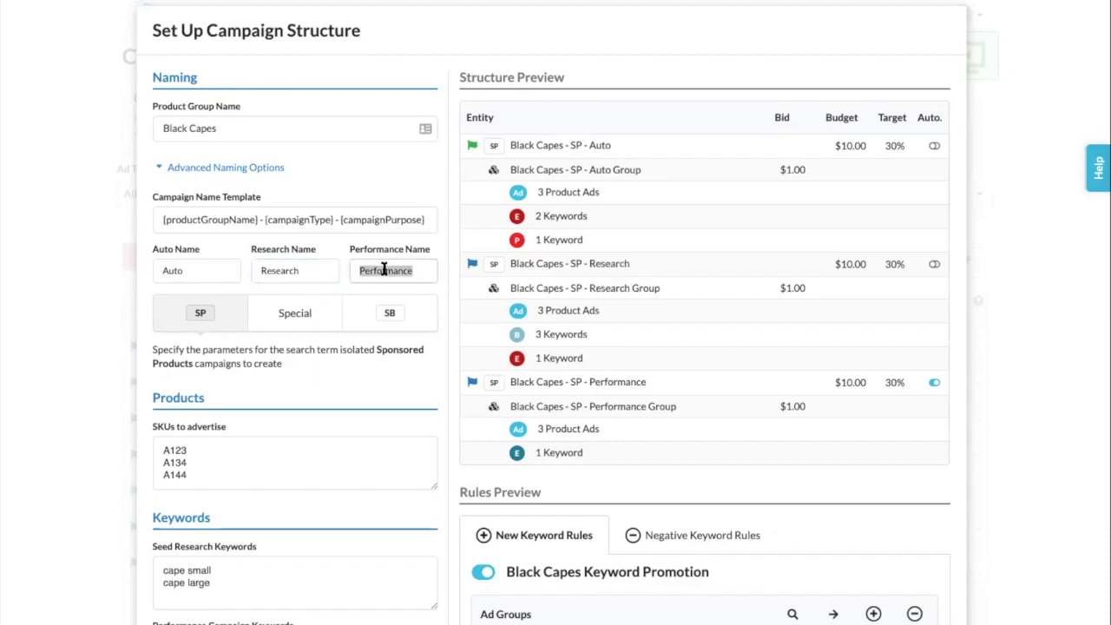
key("BackSpace")
type("Exact")
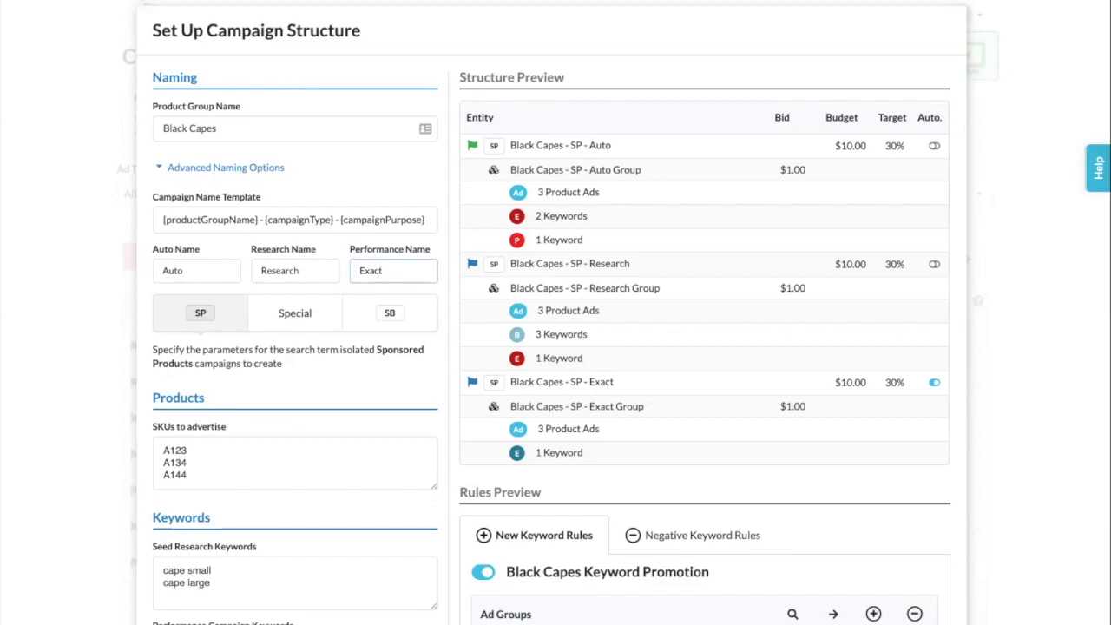
double_click(389, 270)
type("Performance")
Switch the automation of performance bids and of new keyword rules off and back on
scroll(469, 373, "down", 3)
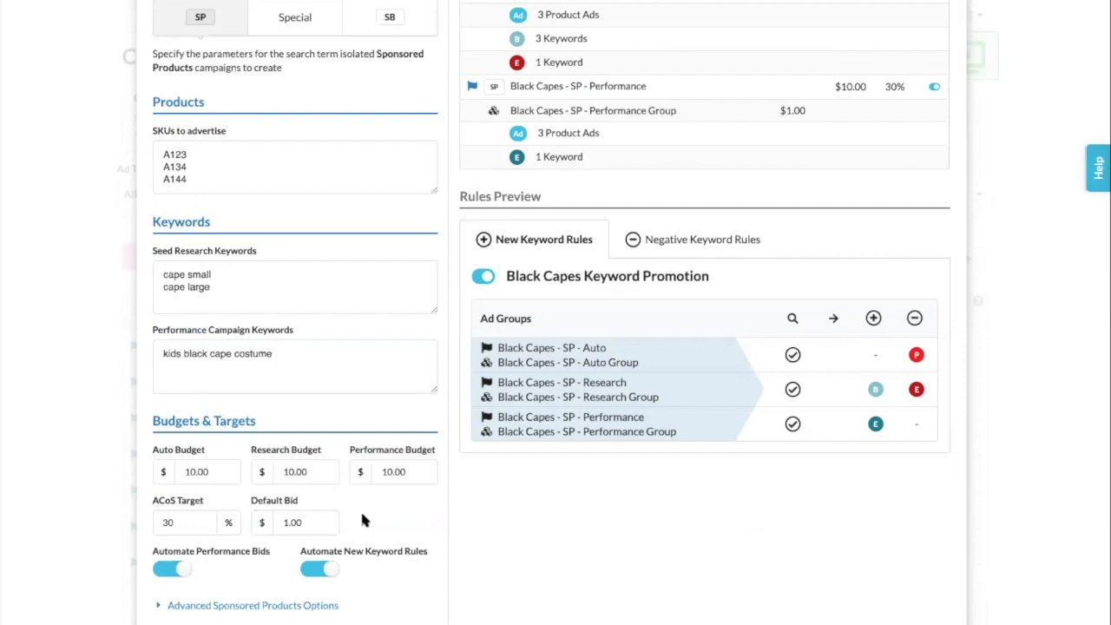
left_click(179, 569)
left_click(179, 570)
left_click(326, 573)
left_click(327, 571)
left_click(321, 573)
left_click(325, 571)
In the advanced Sponsored Products options, add "unsuccessful keyword" as a negative keyword and set the research keyword match type to Phrase
scroll(321, 570, "up", 1)
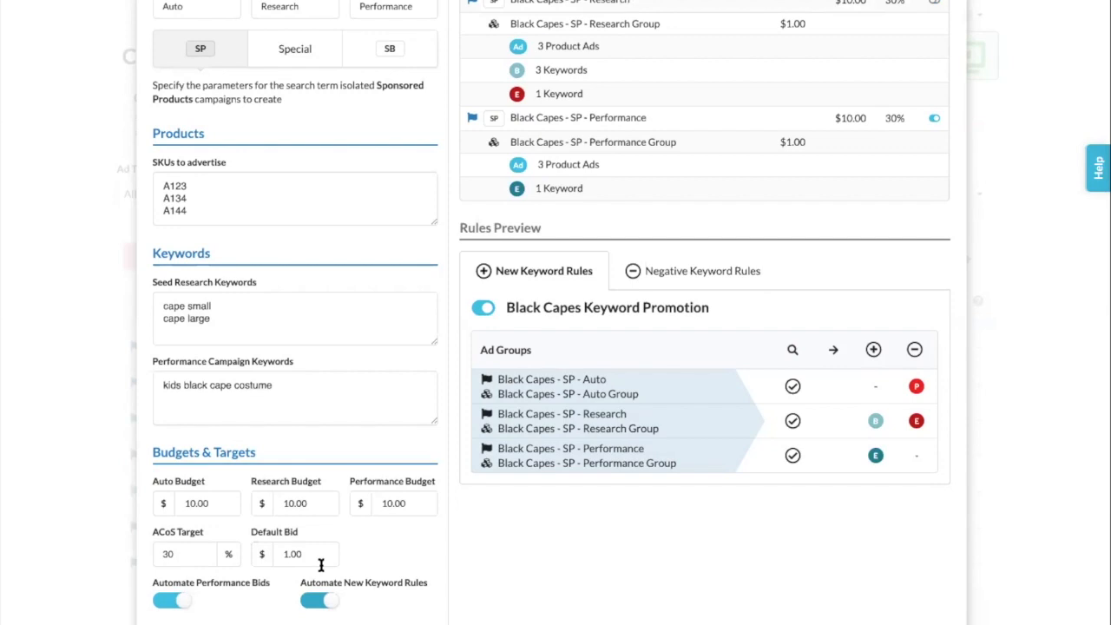
scroll(321, 565, "down", 2)
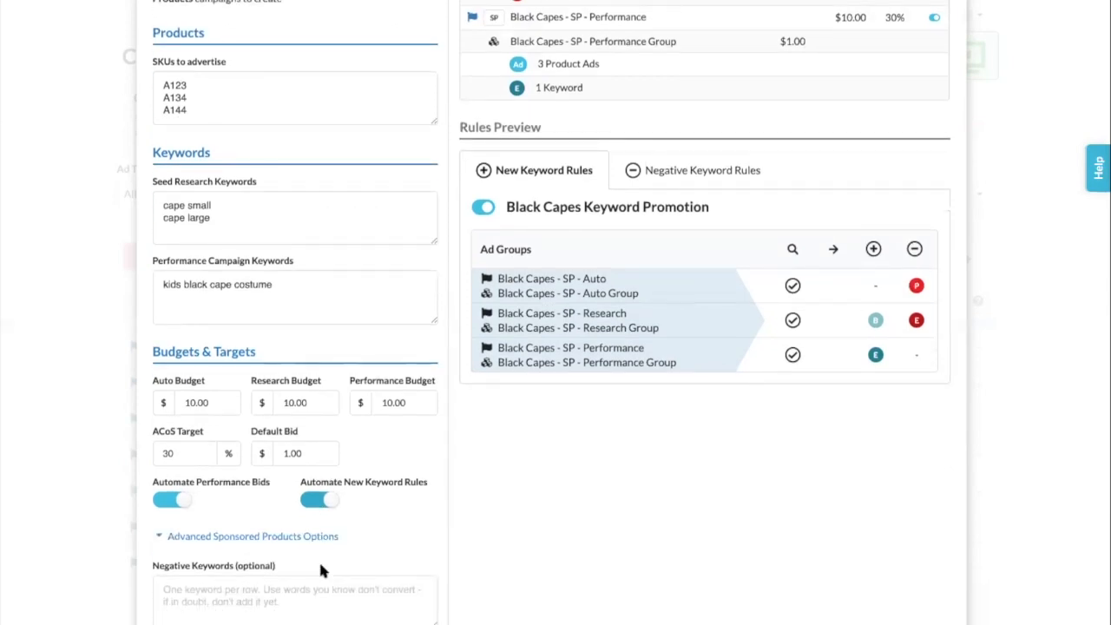
scroll(320, 569, "down", 1)
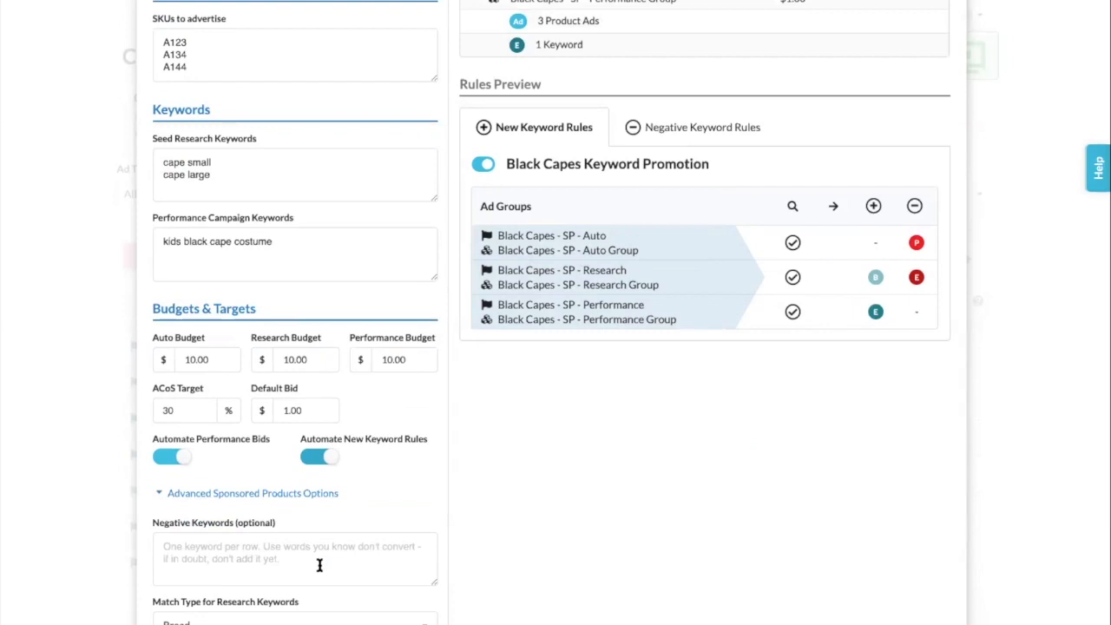
scroll(333, 564, "down", 2)
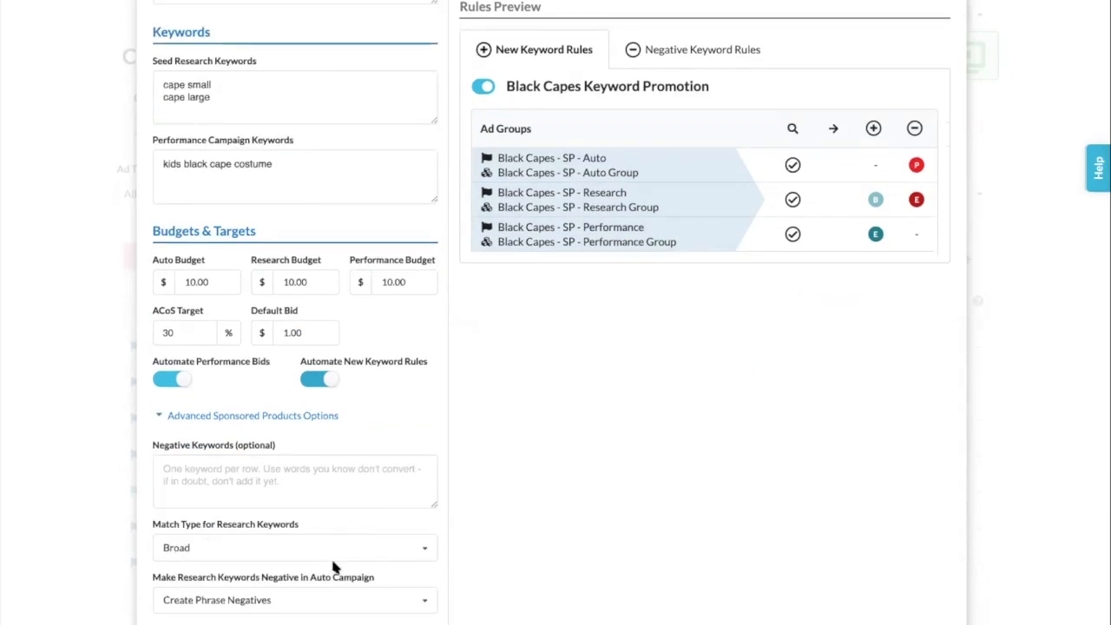
left_click(264, 483)
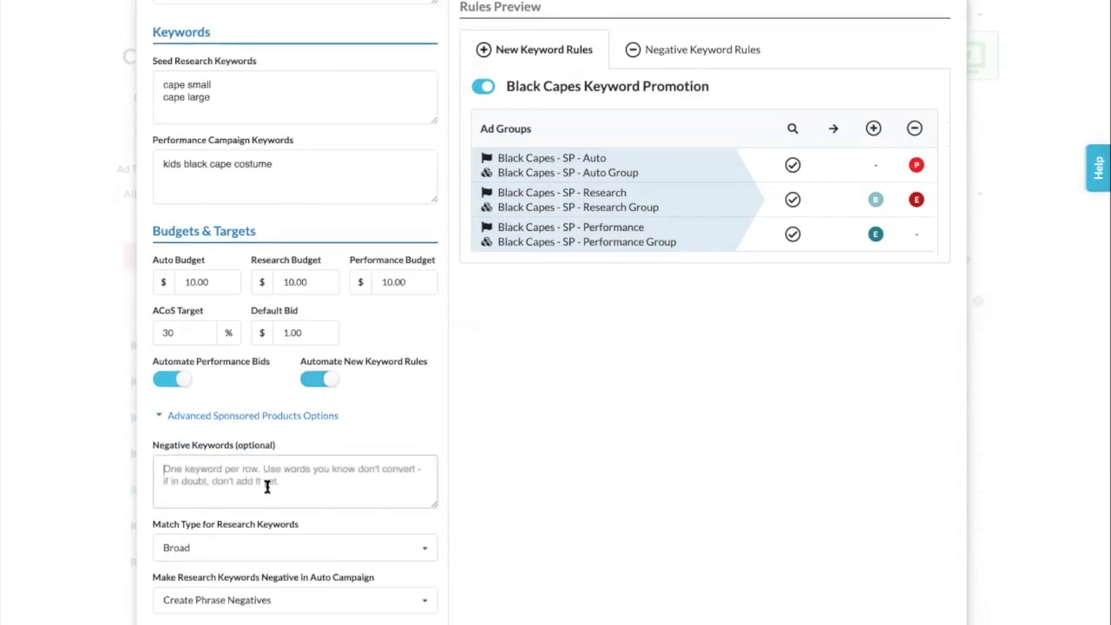
type("unsuccessful keyword")
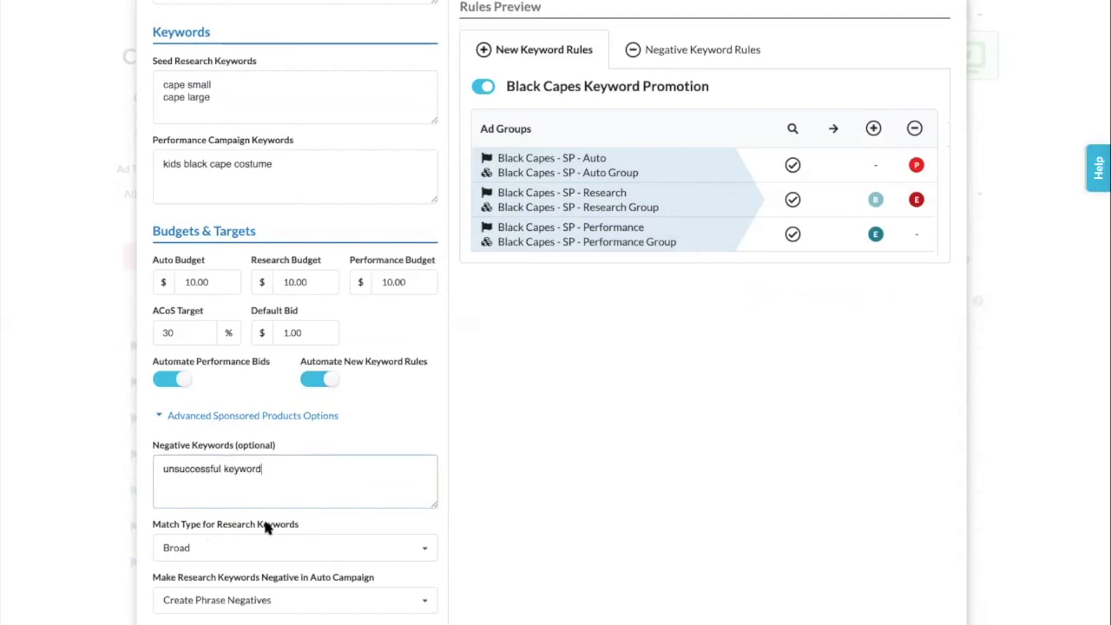
left_click(424, 552)
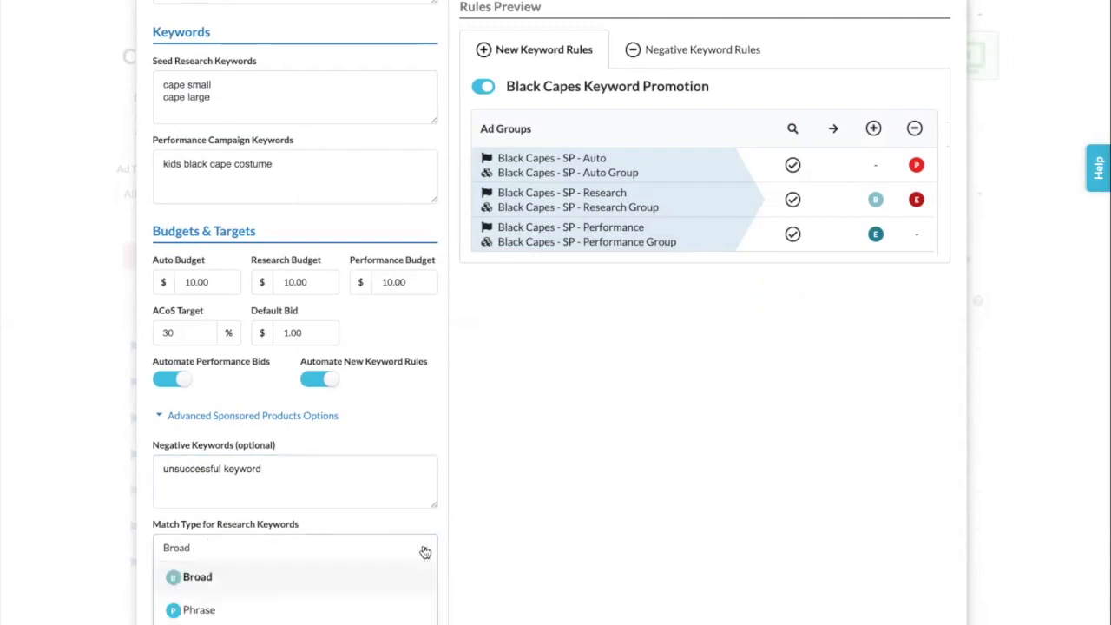
left_click(371, 614)
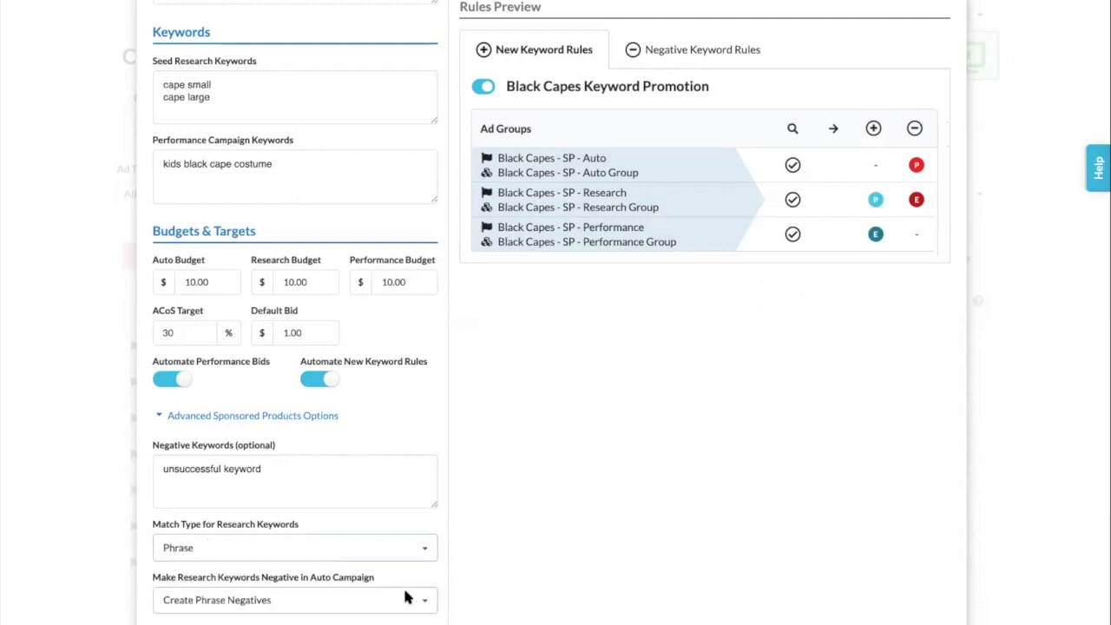
Set the research keyword match type to Broad and check the options for making research keywords negative in the auto campaign
left_click(426, 550)
left_click(364, 573)
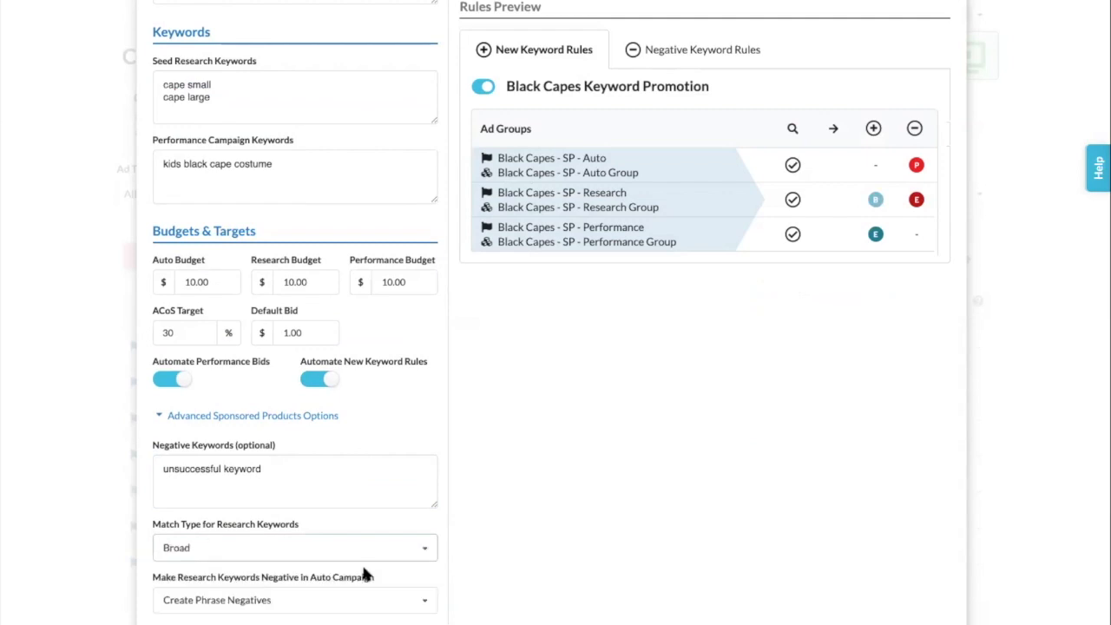
left_click(427, 601)
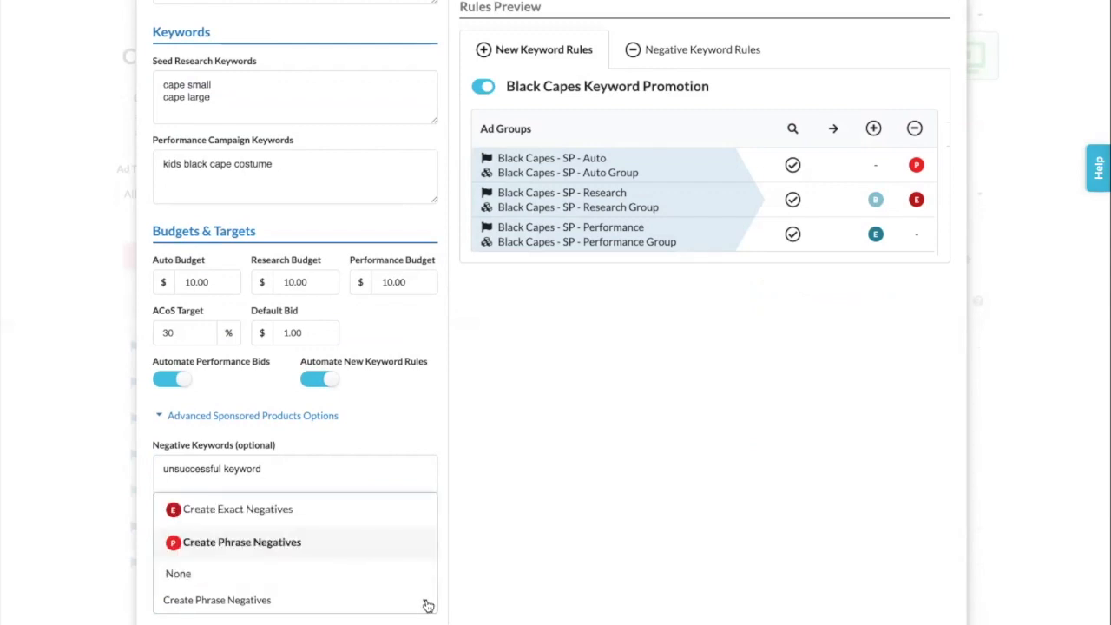
left_click(493, 589)
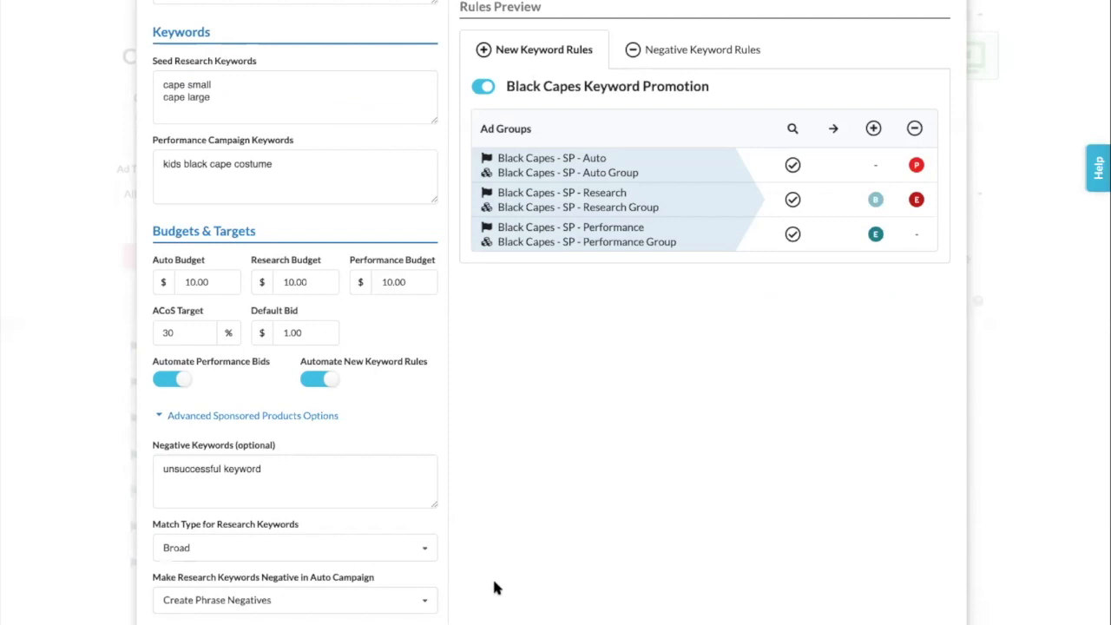
left_click(425, 599)
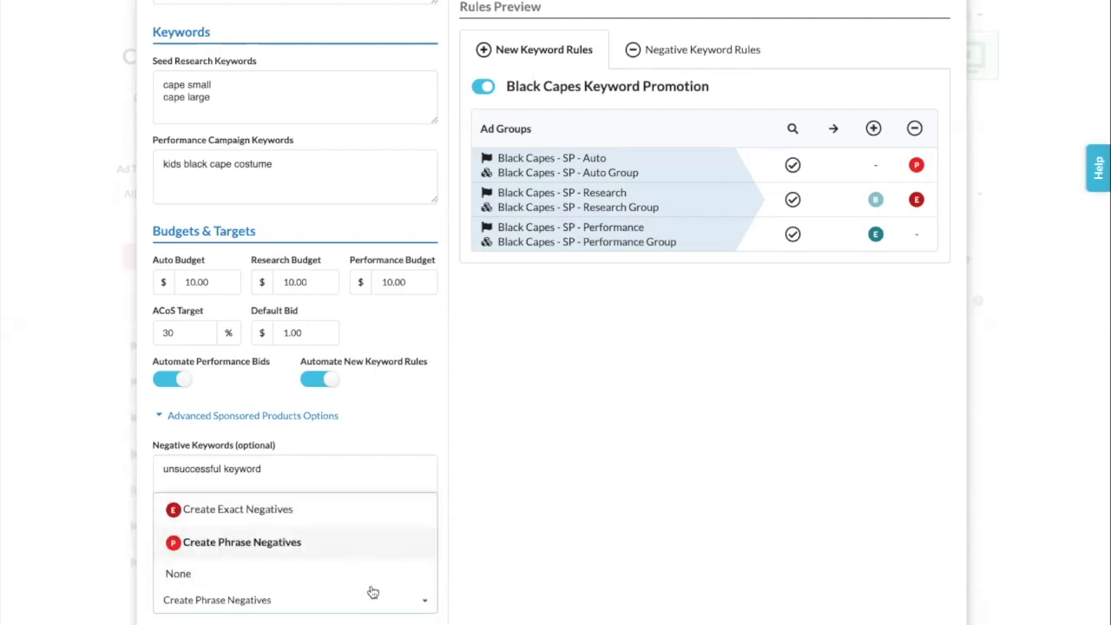
left_click(536, 606)
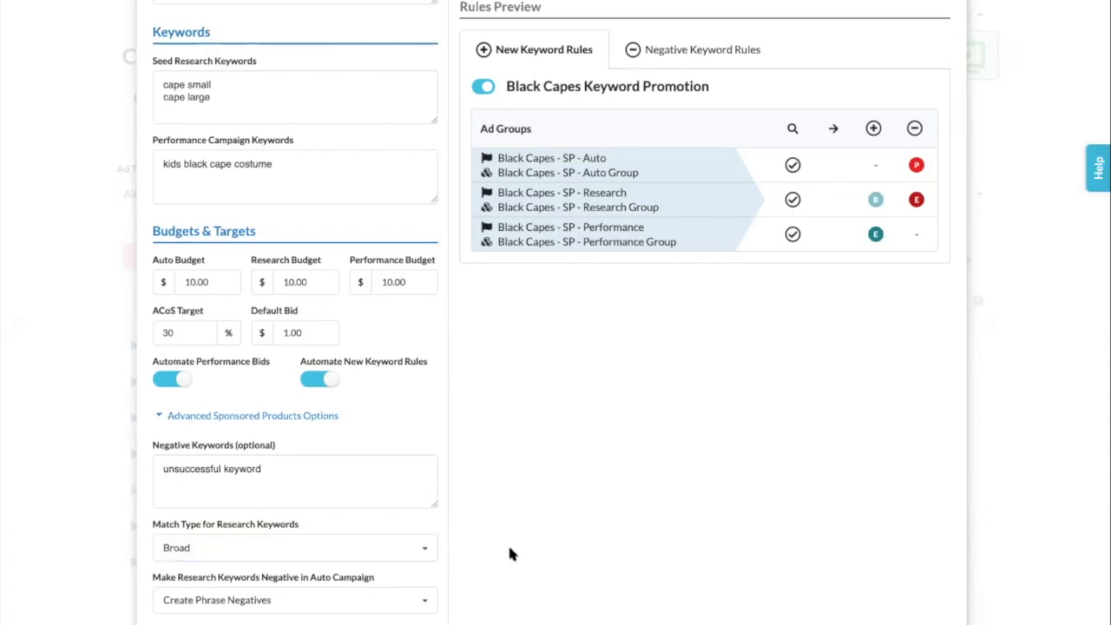
Enable the creation of special-purpose Sponsored Products campaigns for the Black Capes structure
scroll(511, 554, "up", 1)
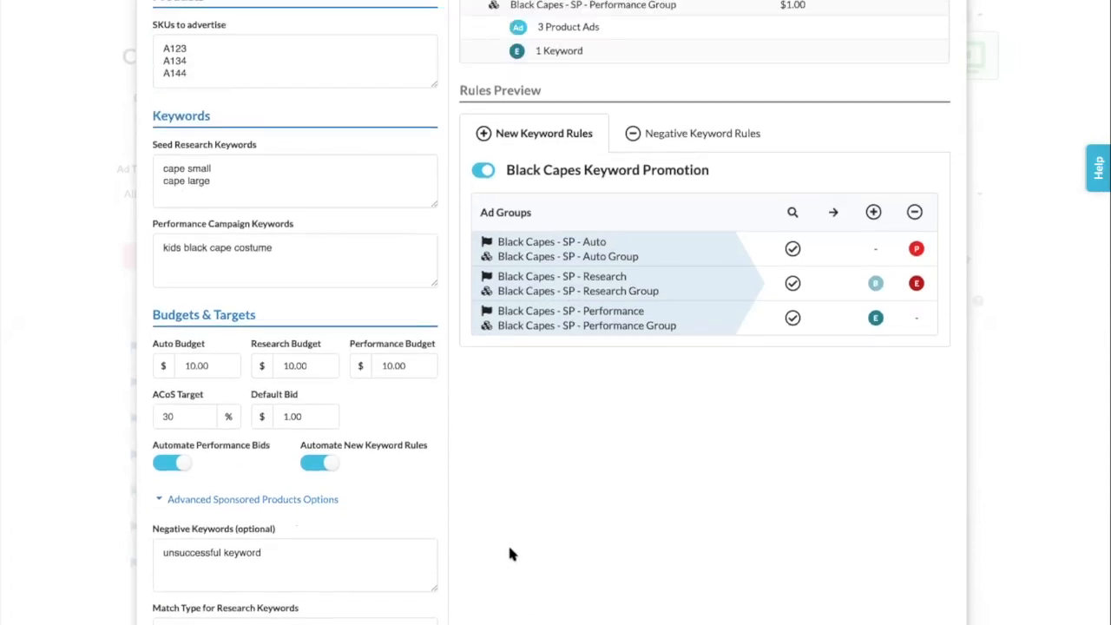
scroll(510, 554, "up", 1)
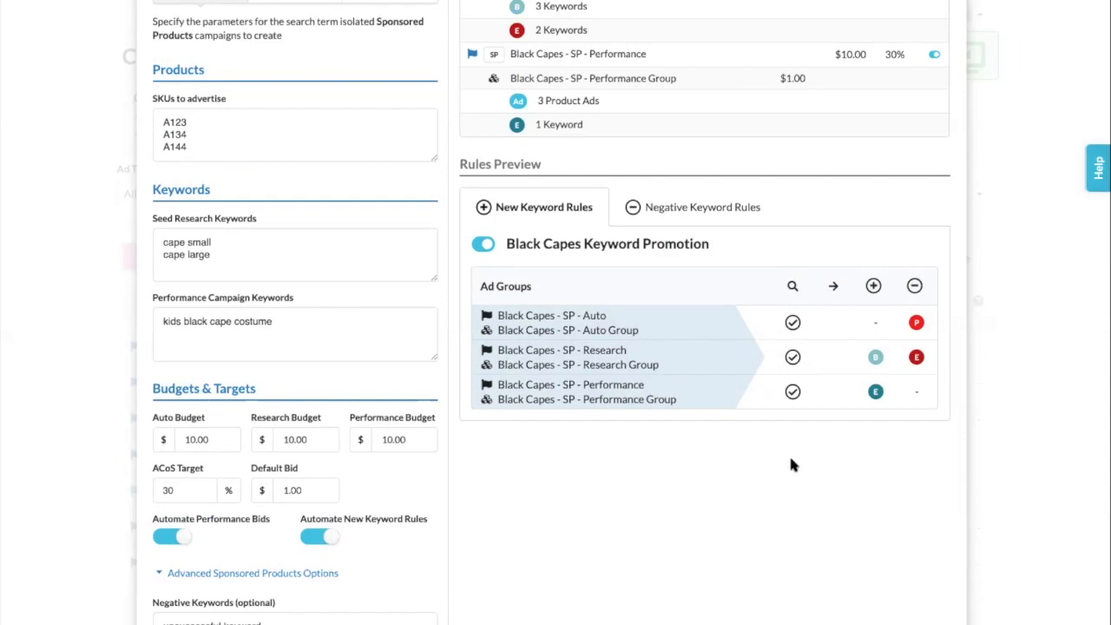
scroll(790, 465, "up", 2)
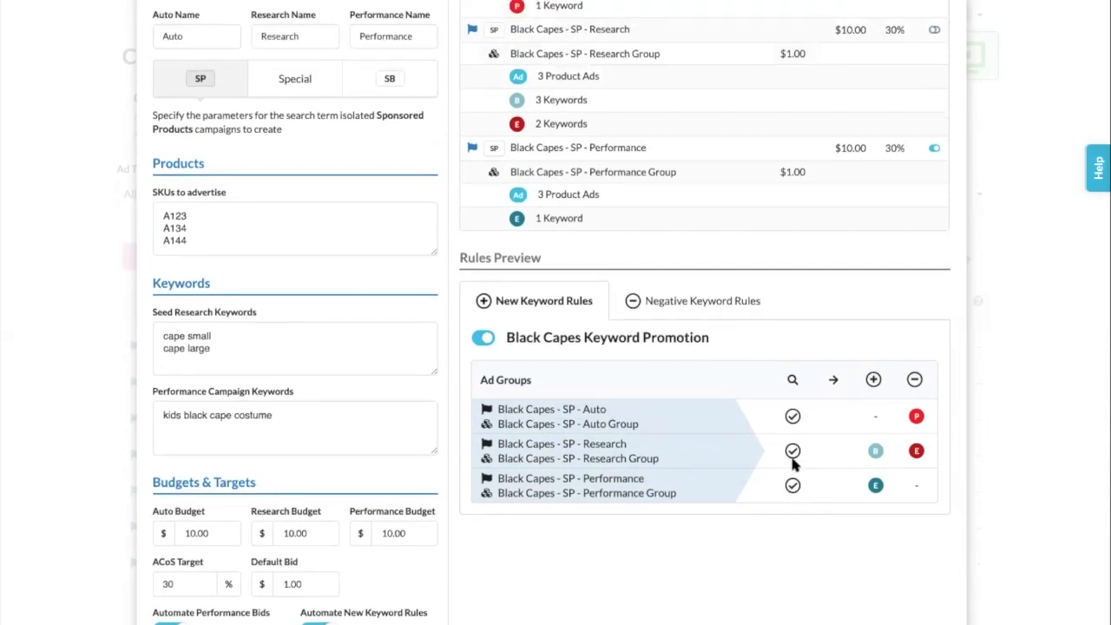
scroll(793, 464, "up", 2)
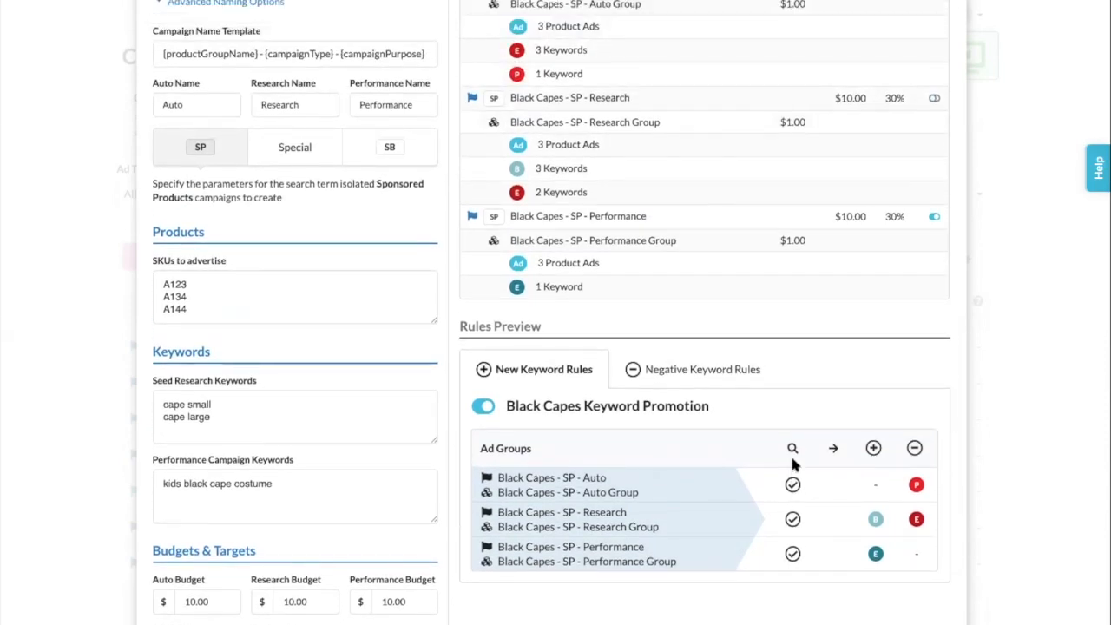
scroll(792, 462, "up", 3)
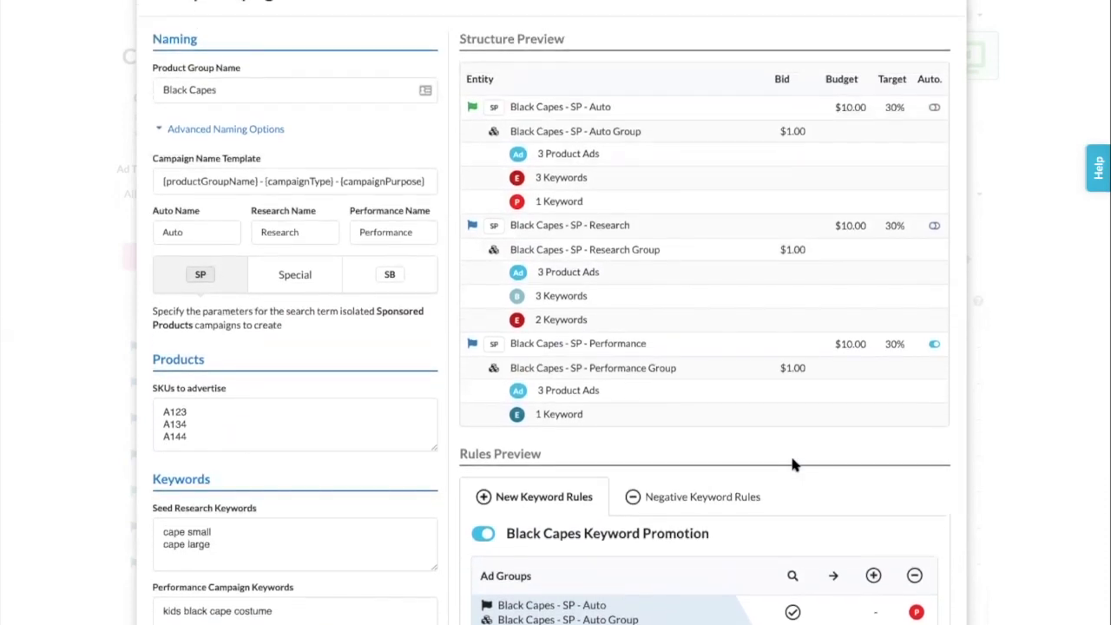
scroll(792, 464, "up", 1)
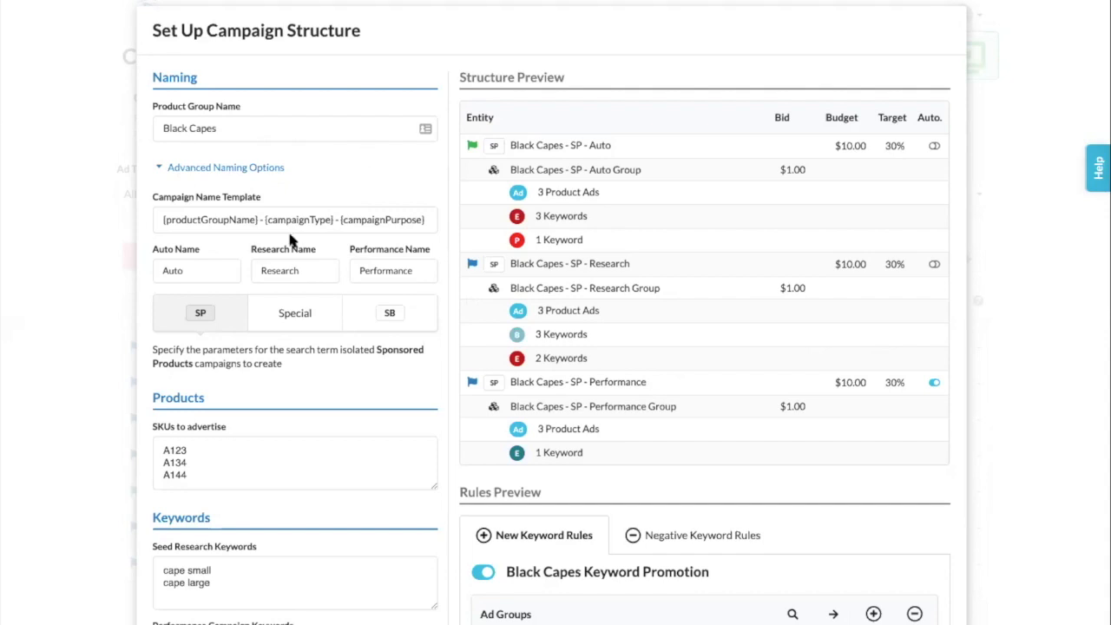
left_click(293, 316)
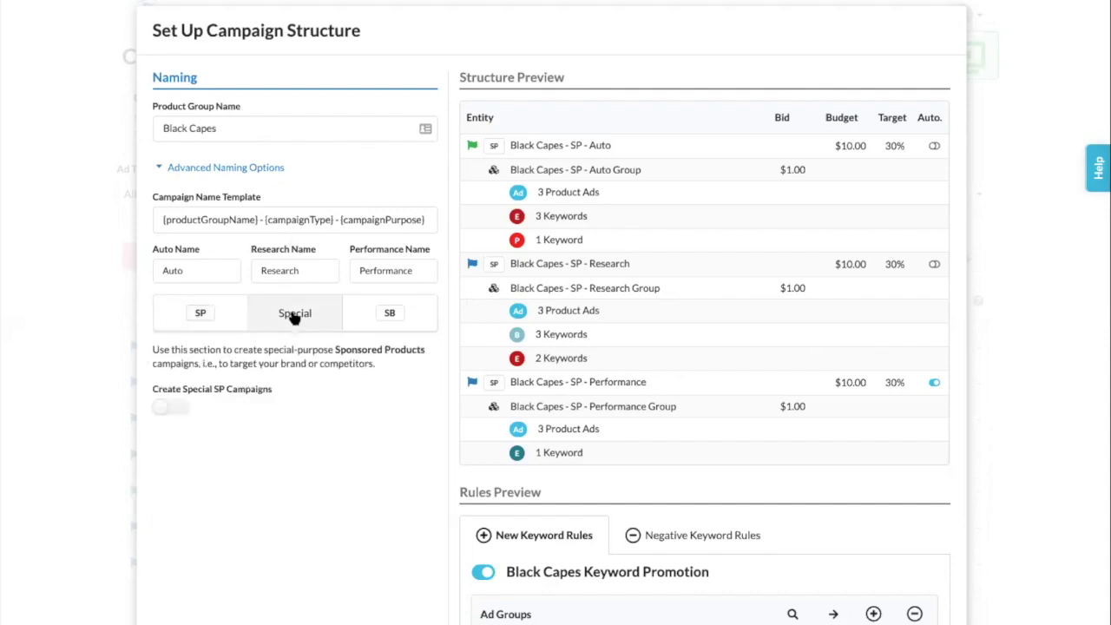
left_click(170, 407)
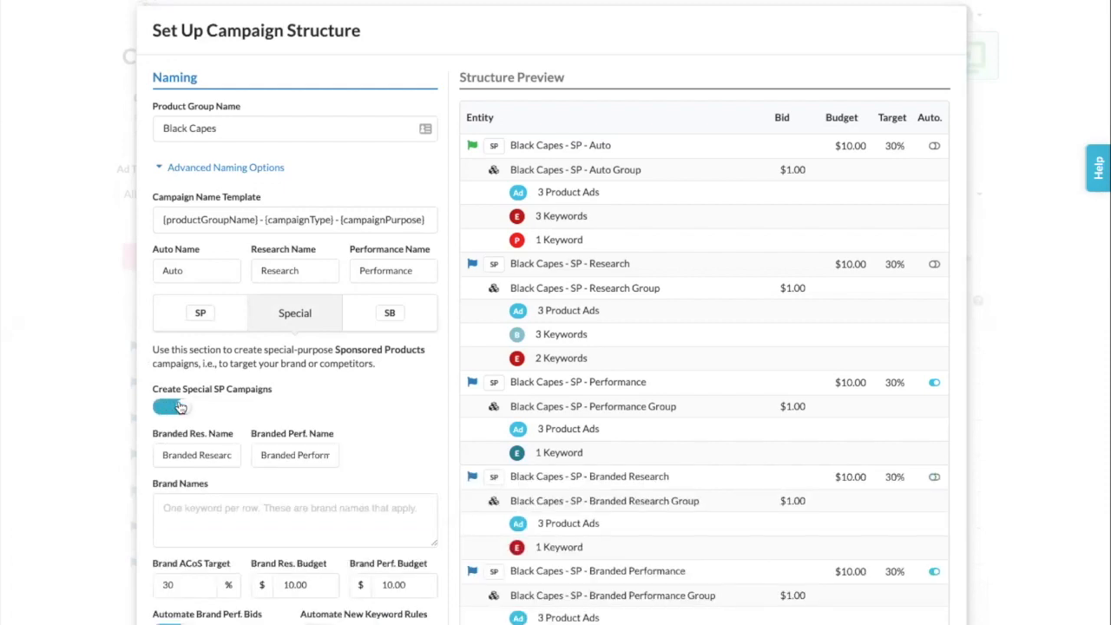
Enter Prestozon as the brand name for the special Sponsored Products campaigns
double_click(166, 453)
left_click(242, 508)
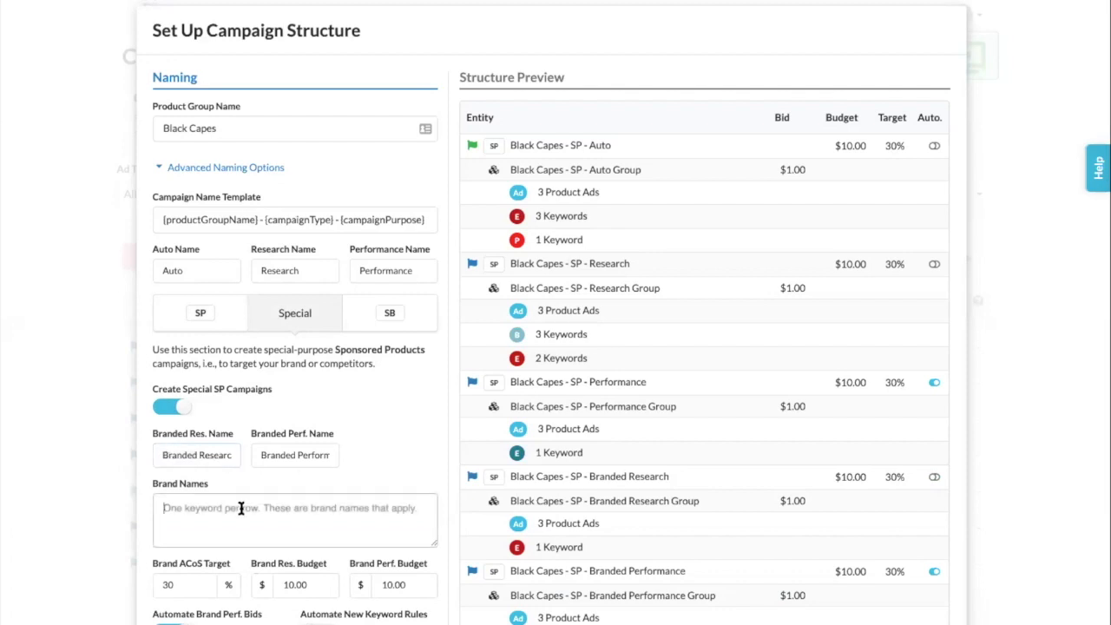
type("pre")
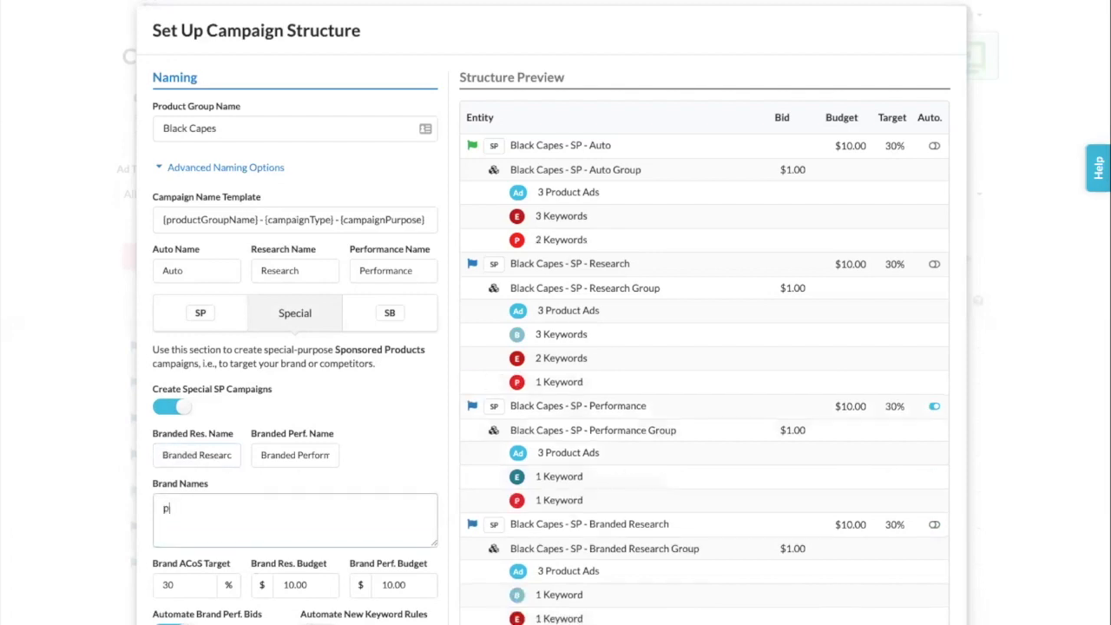
key("BackSpace")
key("BackSpace")
key("BackSpace")
type("Prestozon")
Check the branded campaigns' keyword match types in the structure preview, and clear the brand name and restore it
scroll(675, 542, "down", 1)
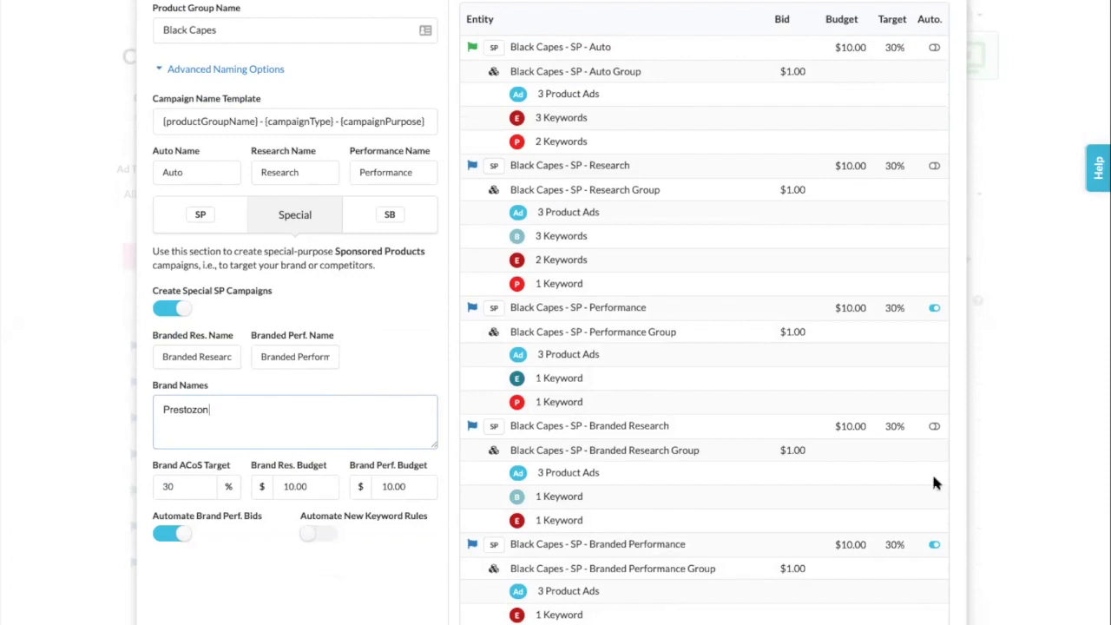
mouse_move(516, 618)
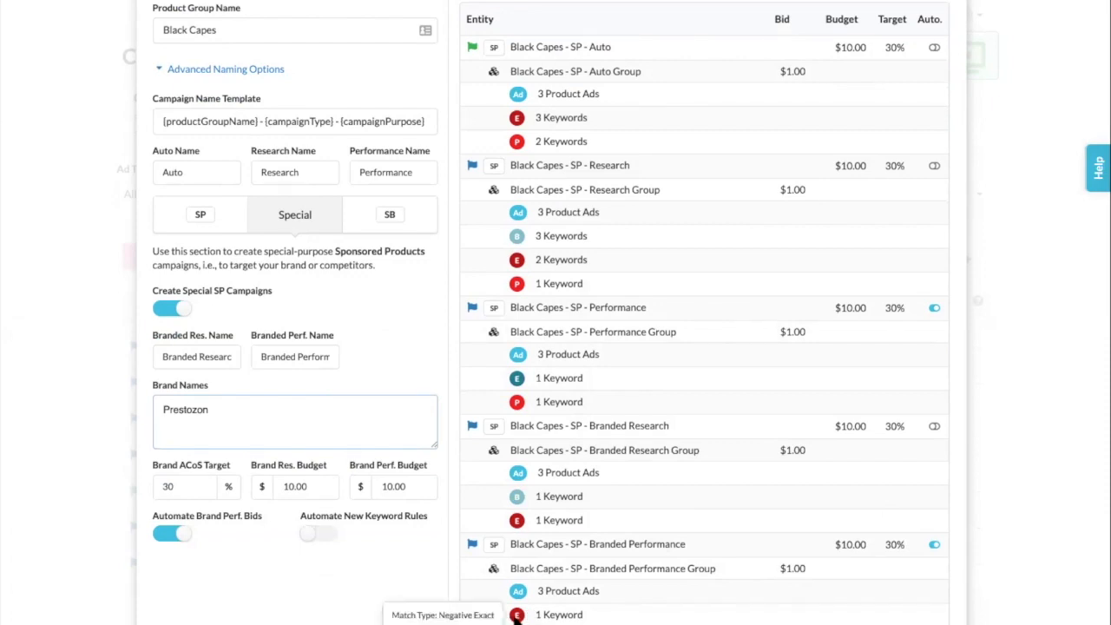
mouse_move(519, 497)
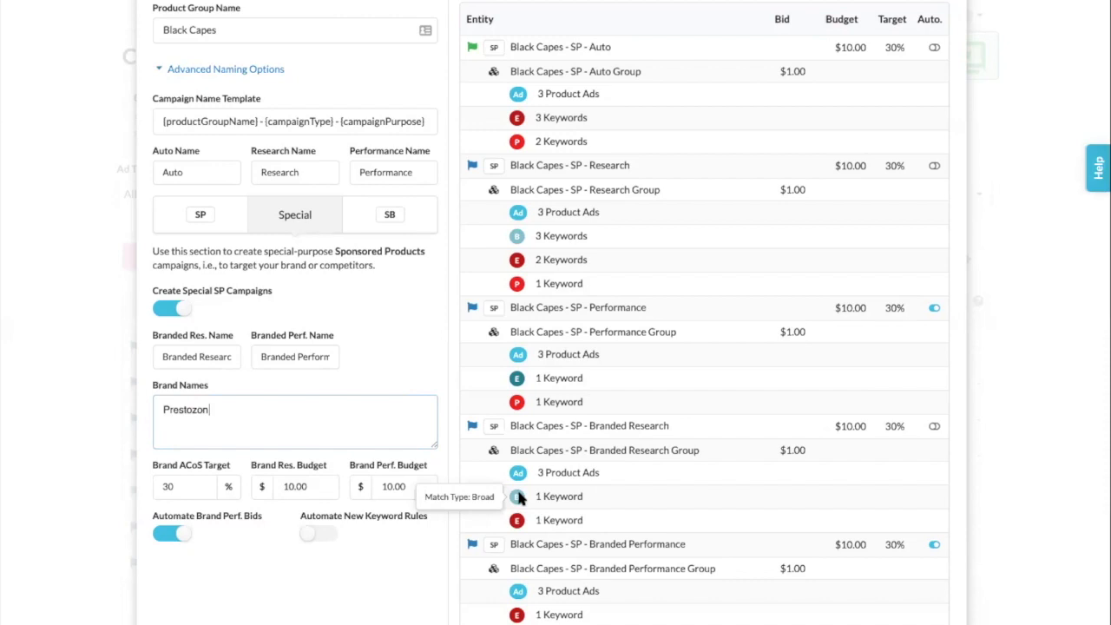
double_click(232, 406)
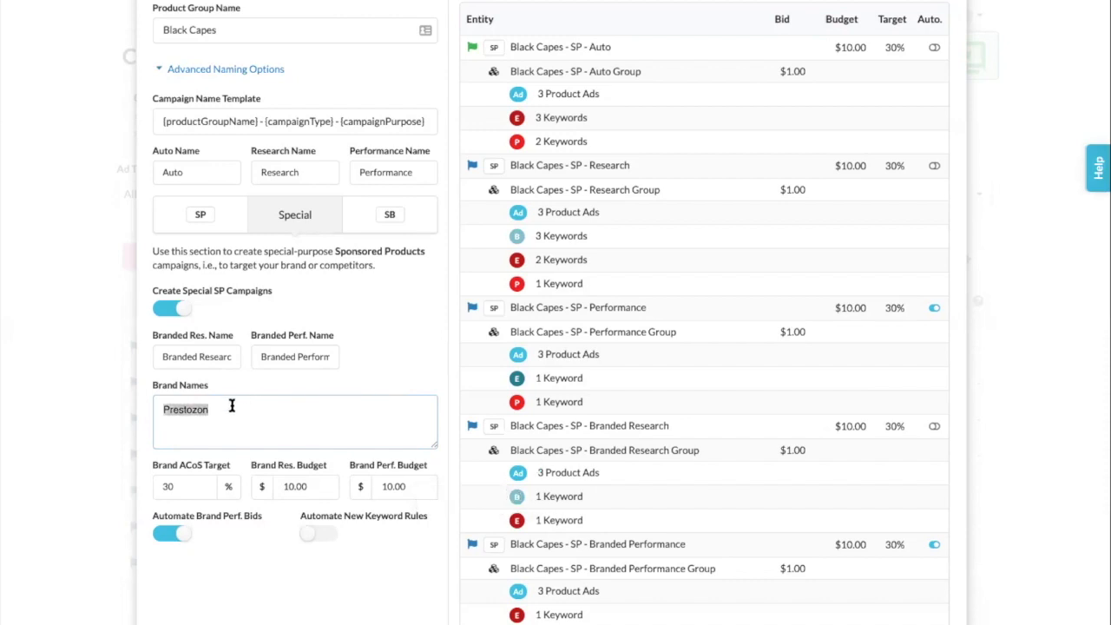
key("BackSpace")
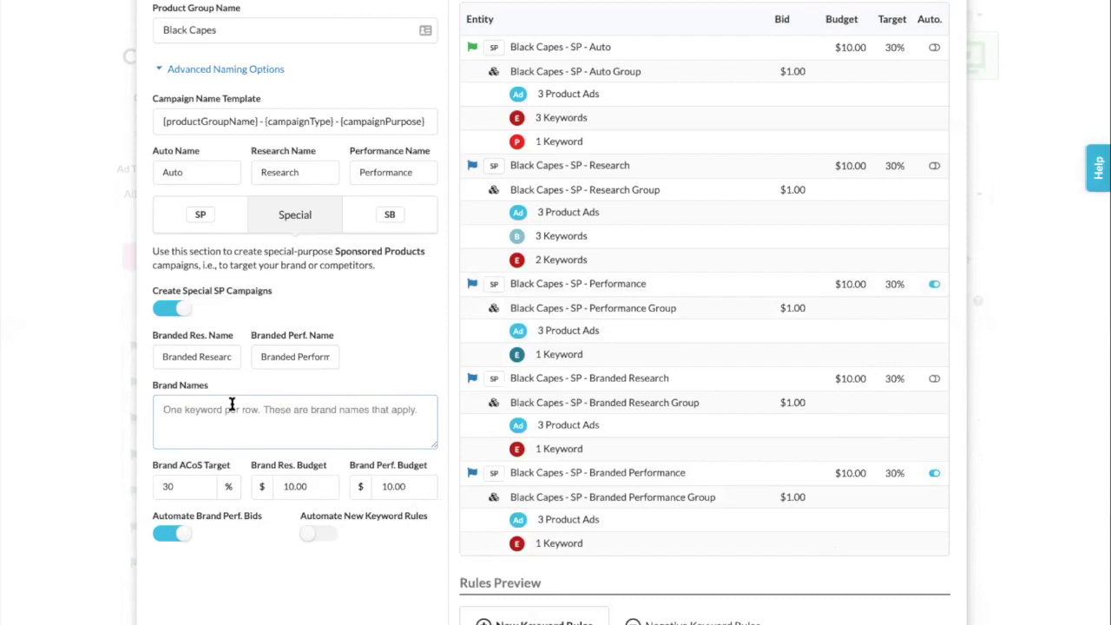
key("ctrl+z")
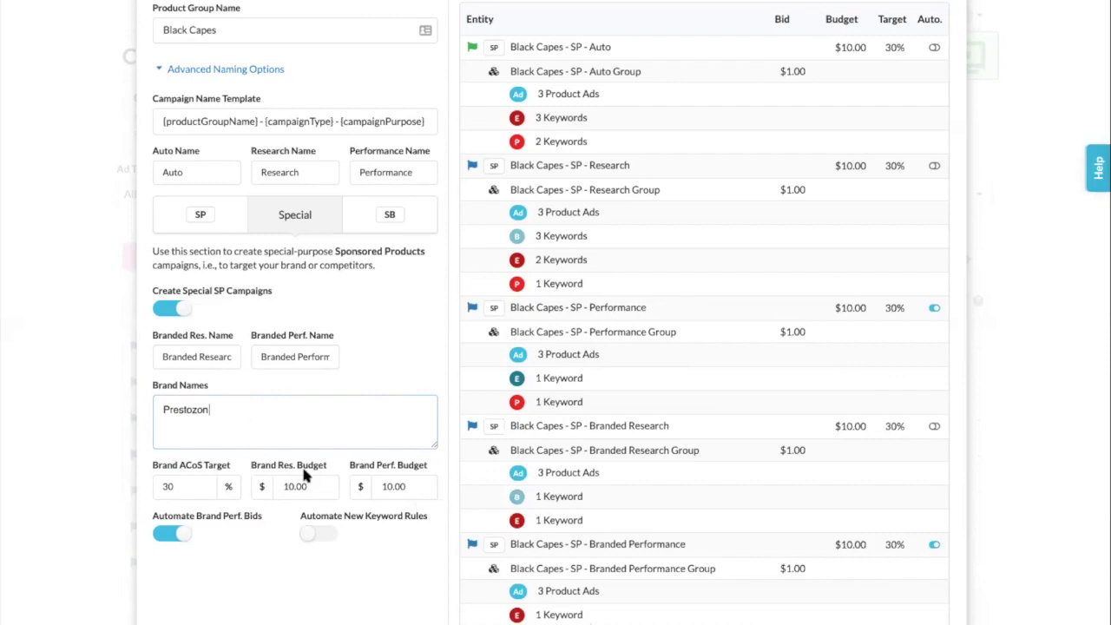
Remove "unsuccessful keyword" from the negative keywords in the advanced Sponsored Products options
left_click(221, 227)
left_click(317, 551)
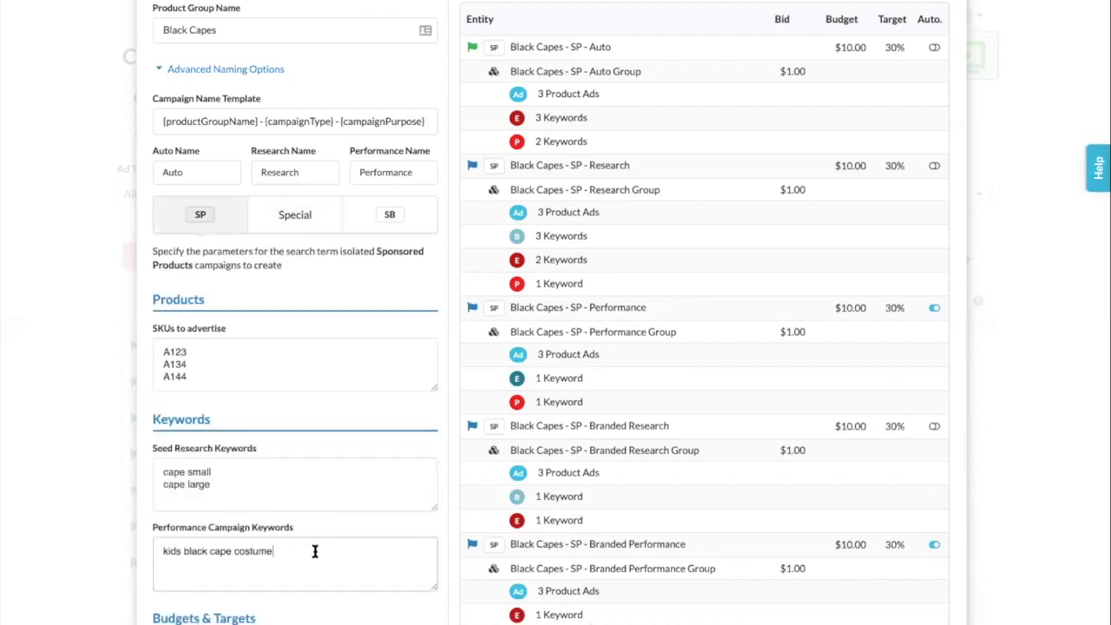
scroll(338, 548, "down", 1)
scroll(337, 548, "down", 5)
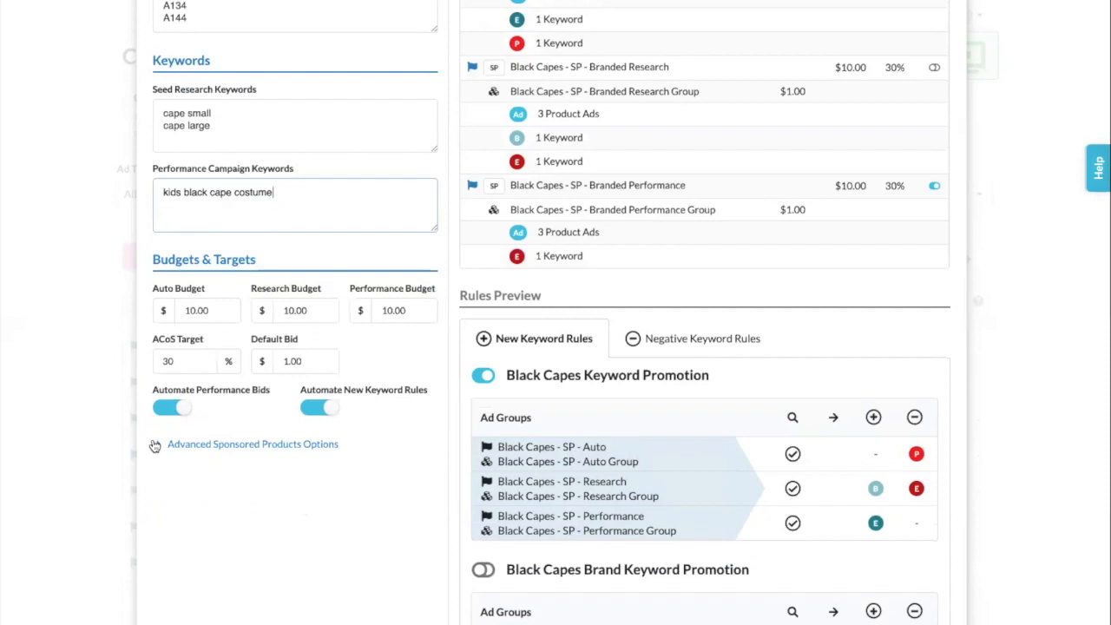
left_click(187, 444)
triple_click(276, 500)
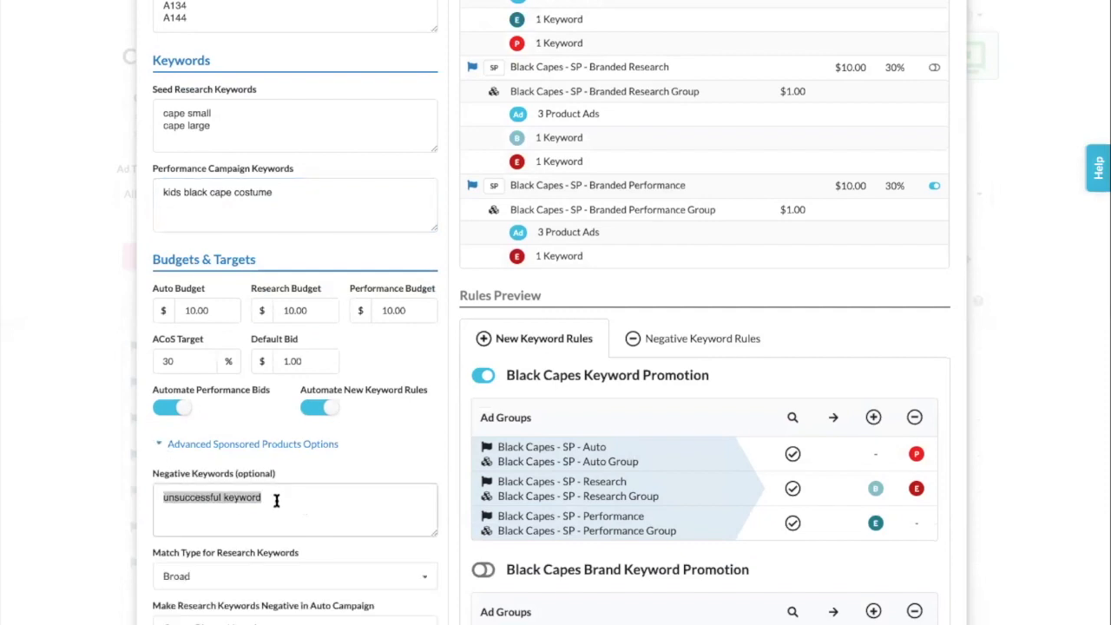
key("BackSpace")
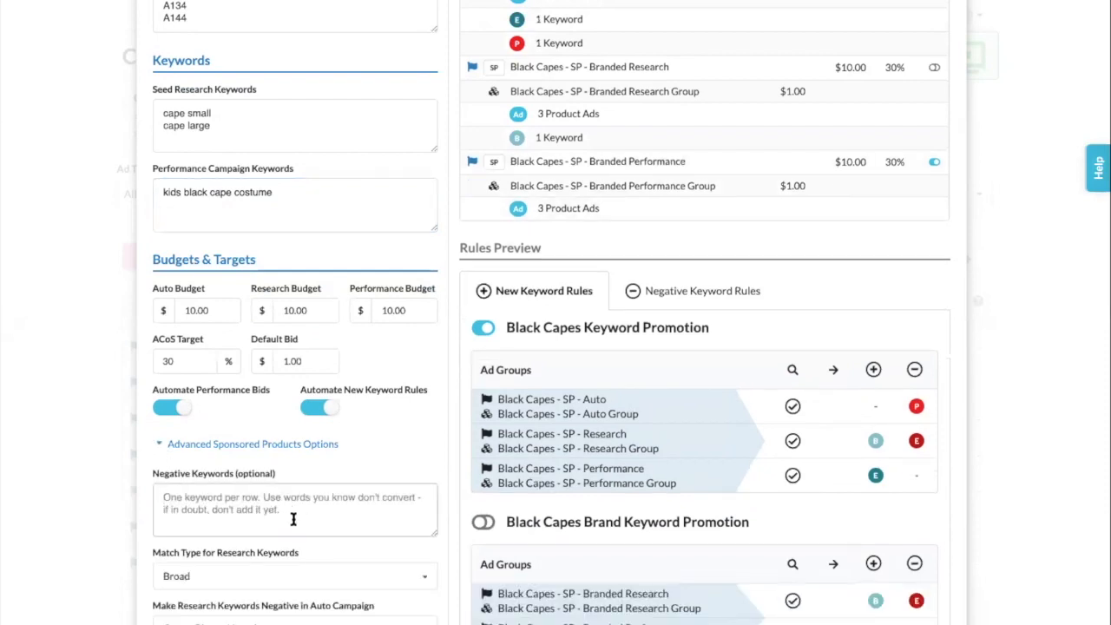
Return to the special campaign settings and check the keyword match type of the Branded Research group
scroll(293, 519, "up", 4)
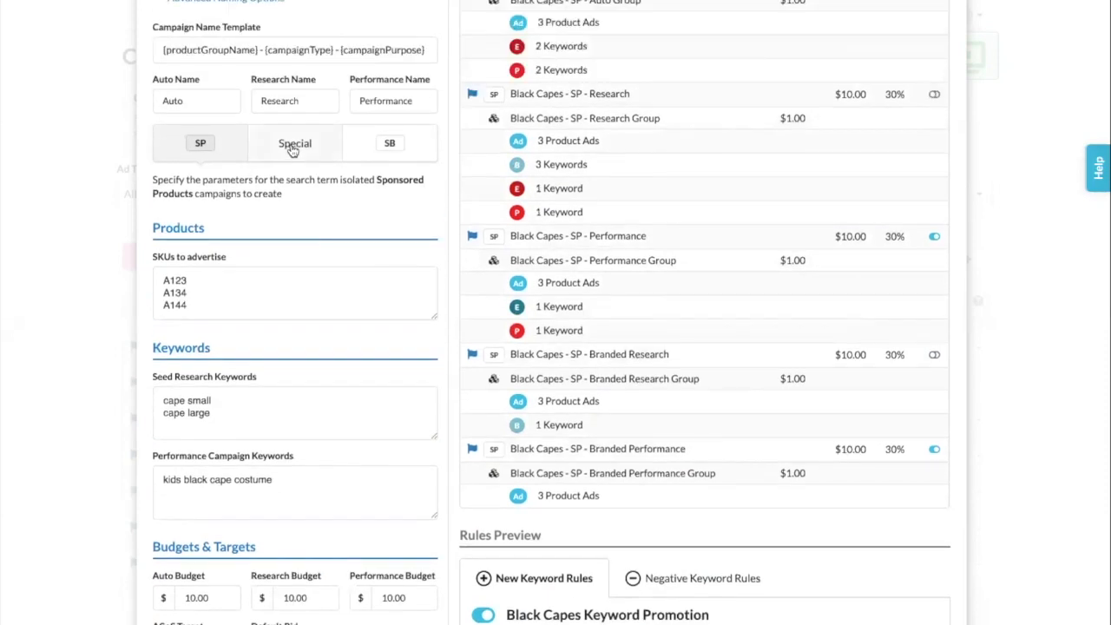
left_click(294, 149)
left_click(268, 341)
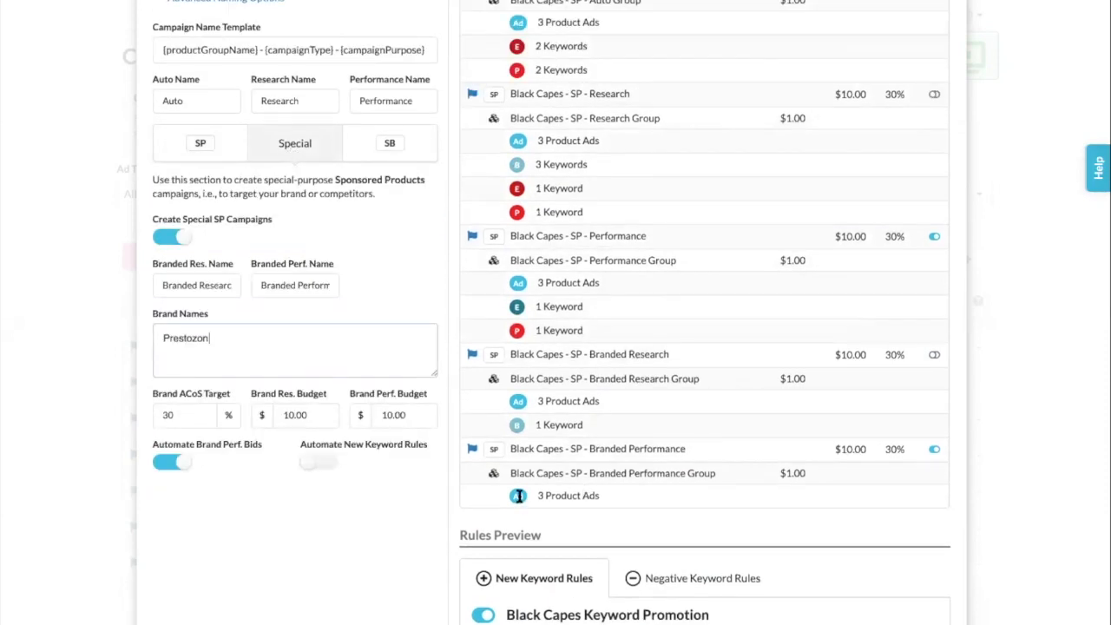
mouse_move(516, 427)
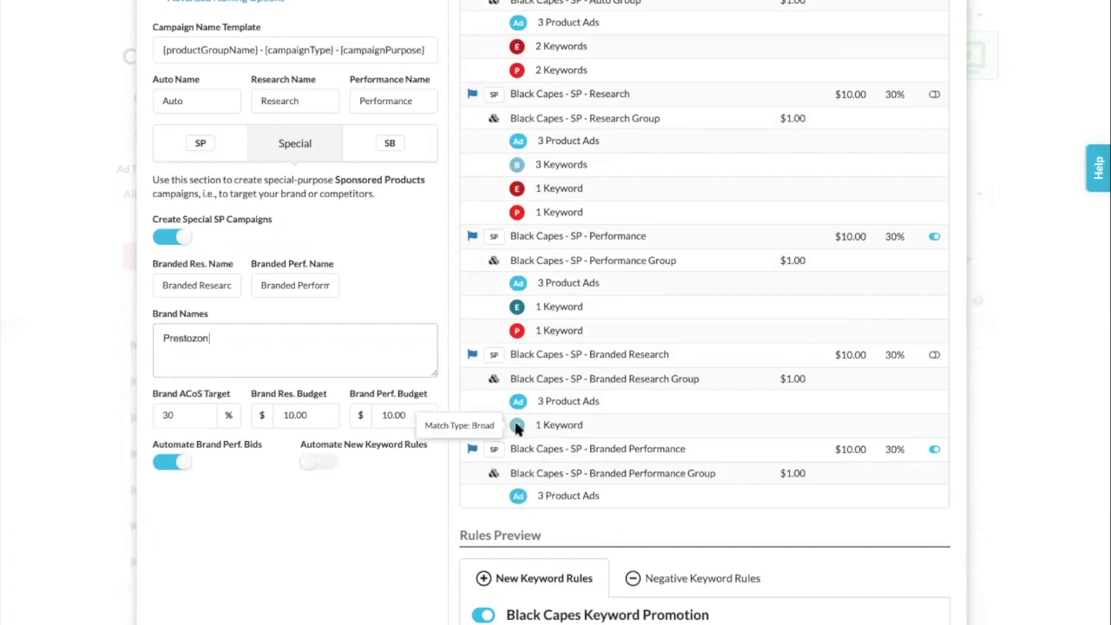
Switch the automation of new keyword rules for the branded campaigns on and back off
scroll(517, 425, "down", 3)
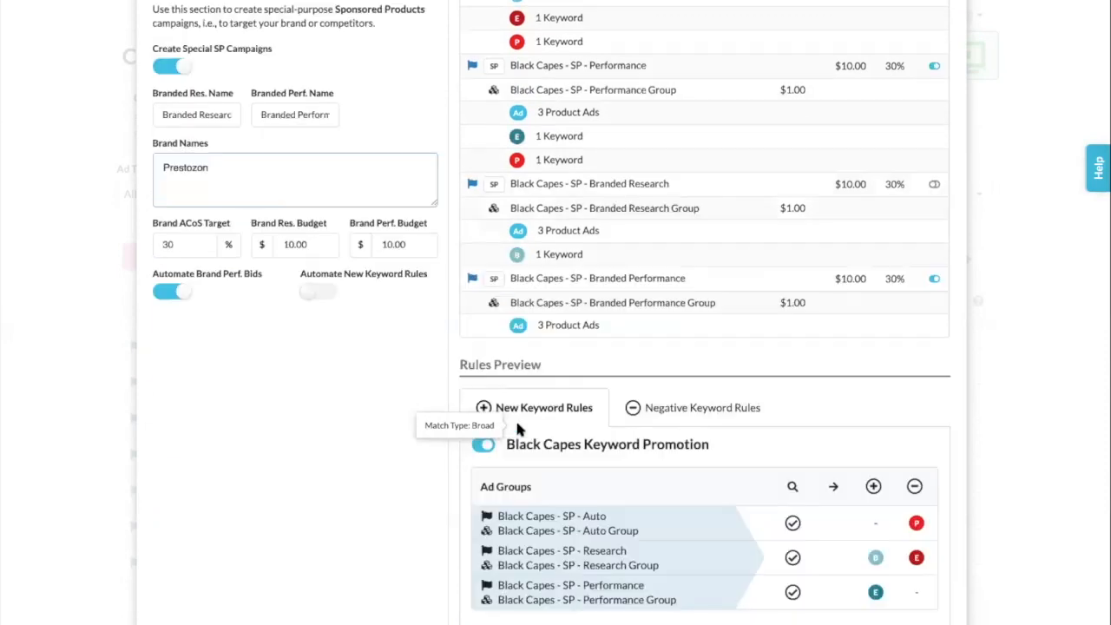
scroll(661, 441, "down", 1)
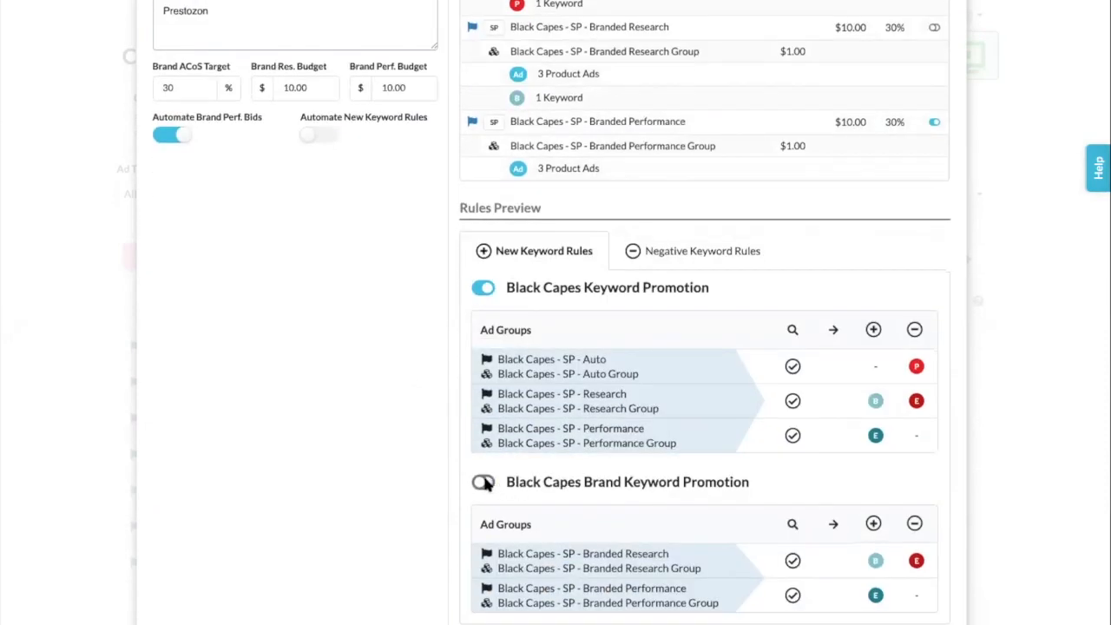
left_click(318, 139)
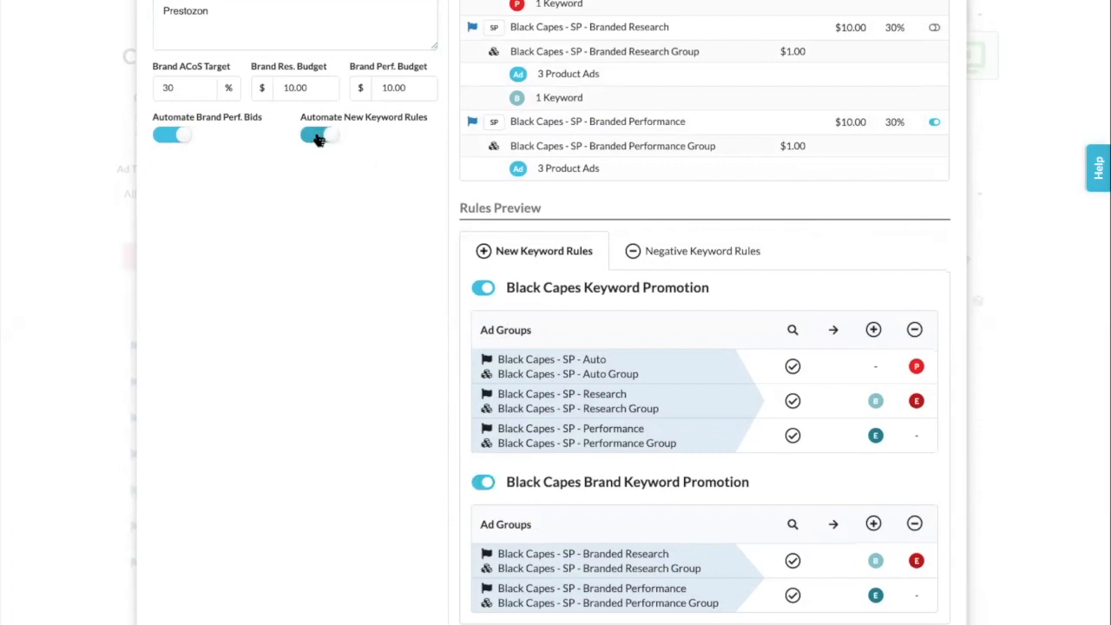
left_click(320, 139)
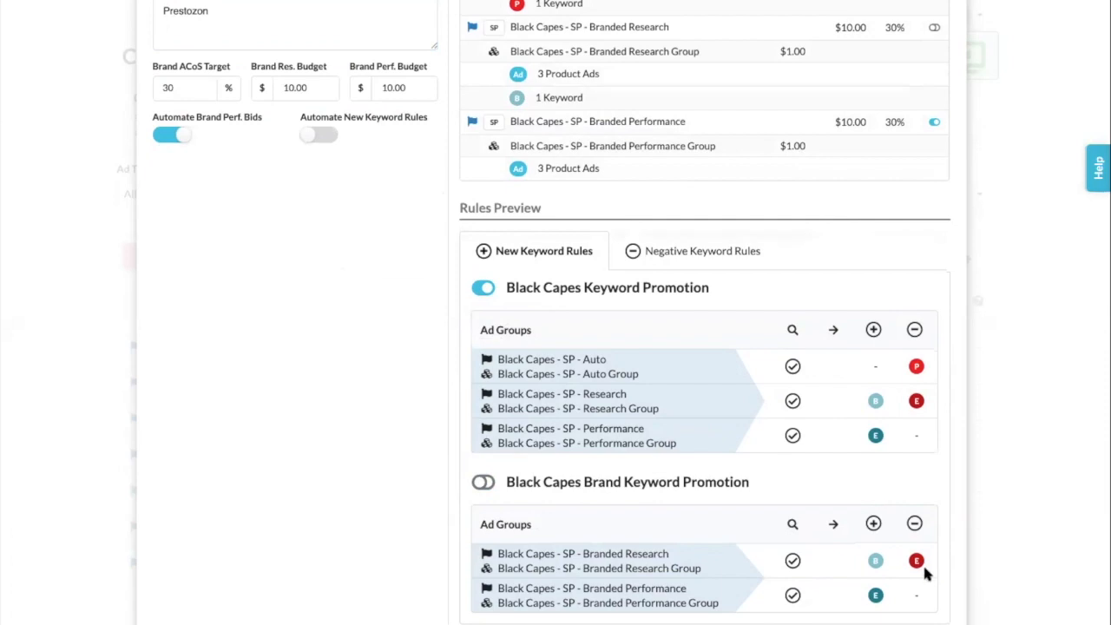
Check the match types of new keywords in the performance rules and review the branded campaigns in the structure preview
mouse_move(877, 596)
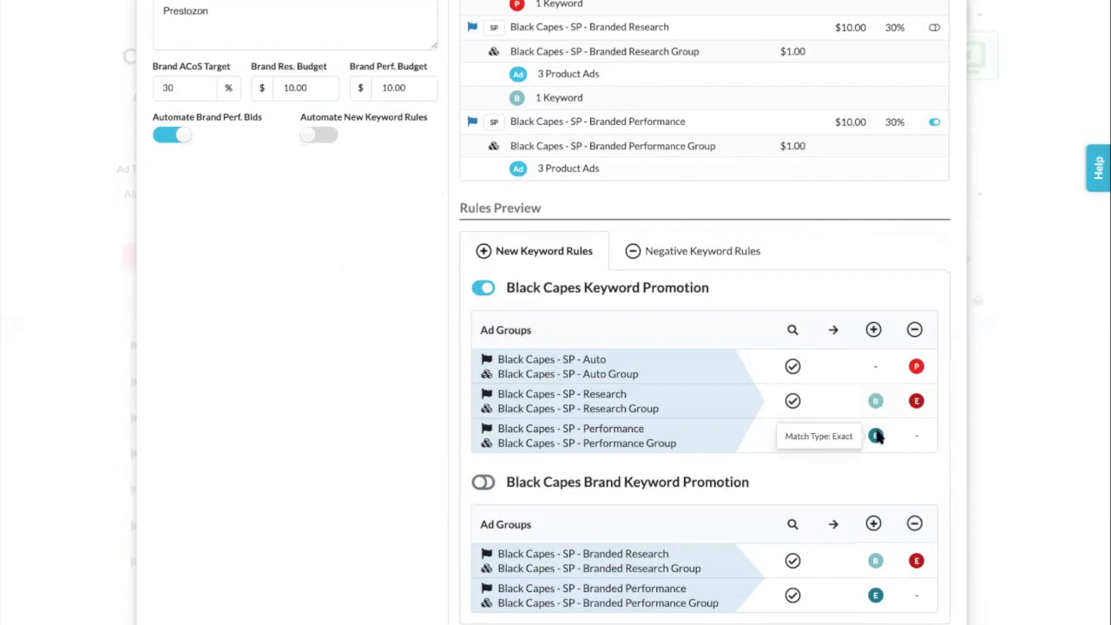
scroll(877, 437, "up", 5)
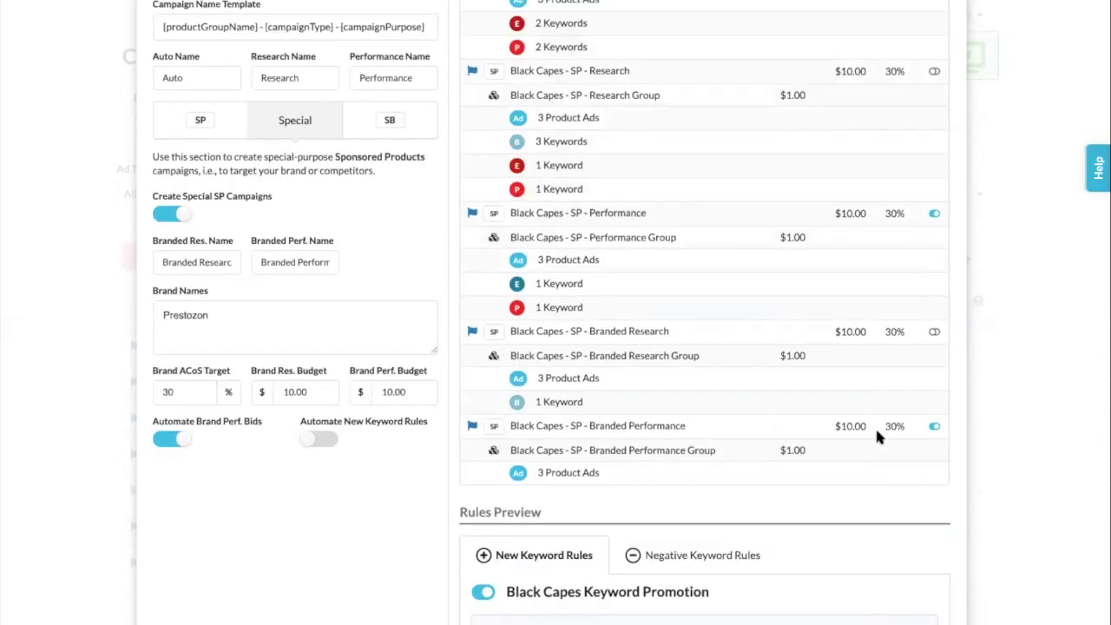
scroll(877, 437, "up", 1)
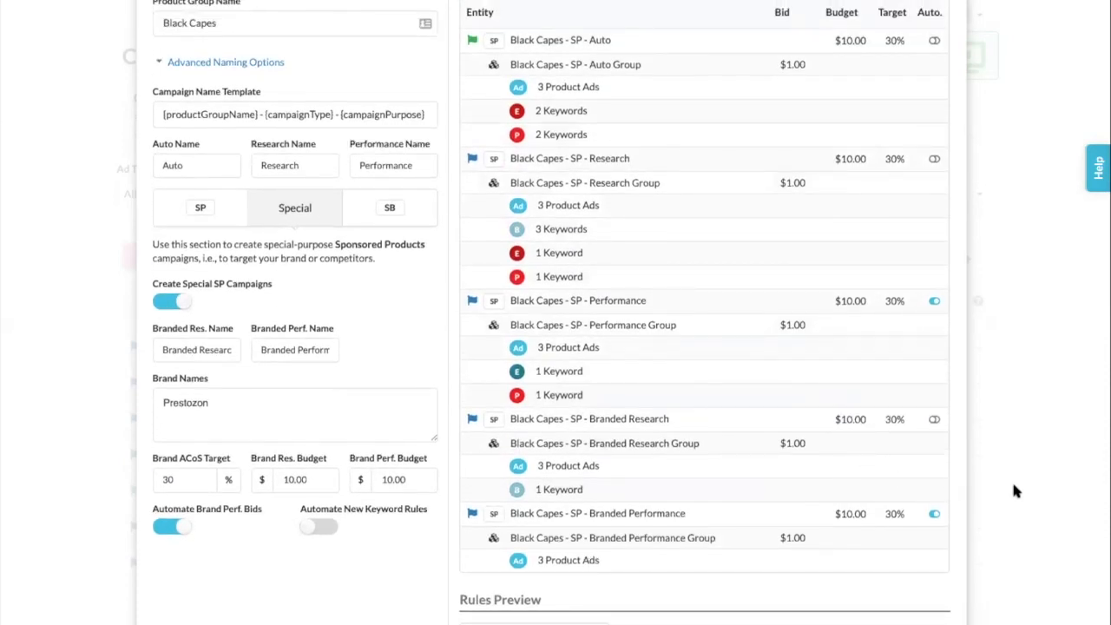
Collapse the advanced naming options of the Black Capes campaign structure
scroll(686, 415, "up", 1)
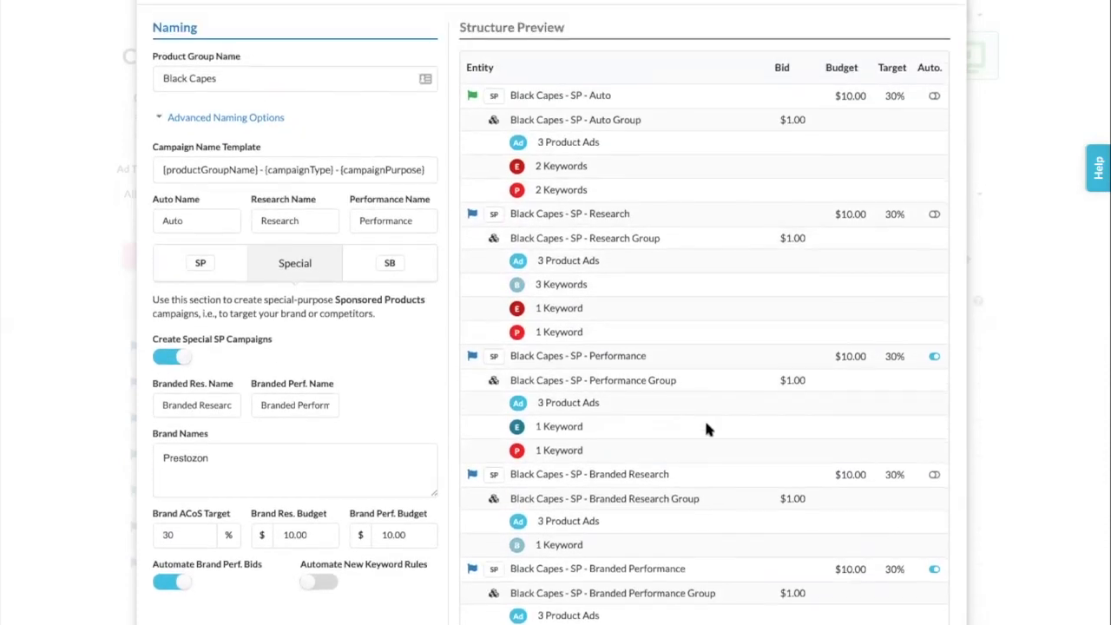
scroll(280, 227, "up", 1)
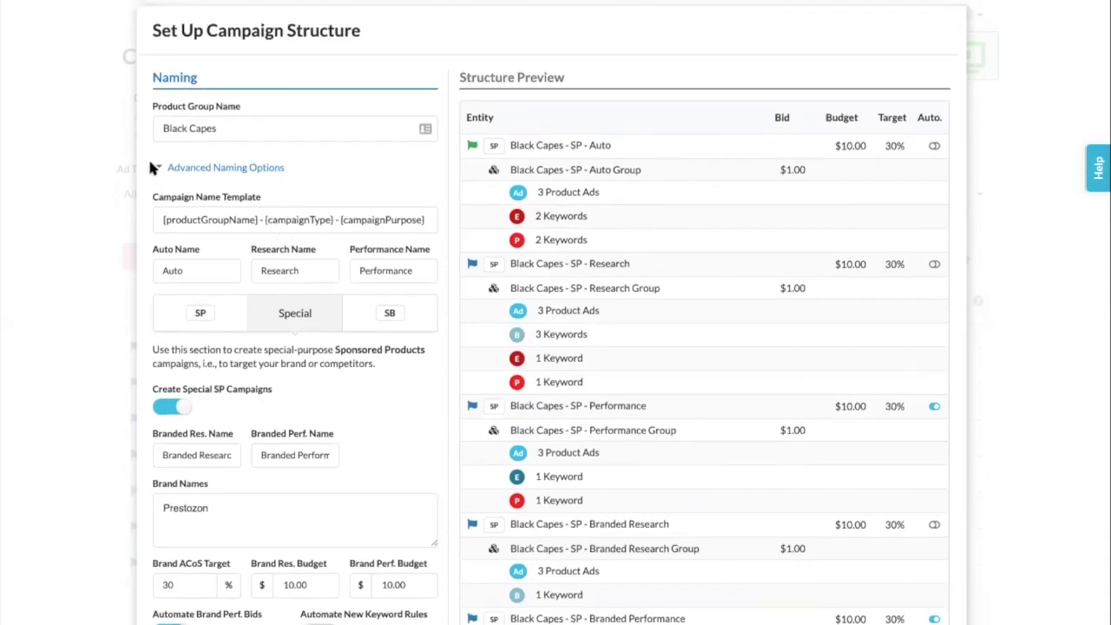
left_click(161, 171)
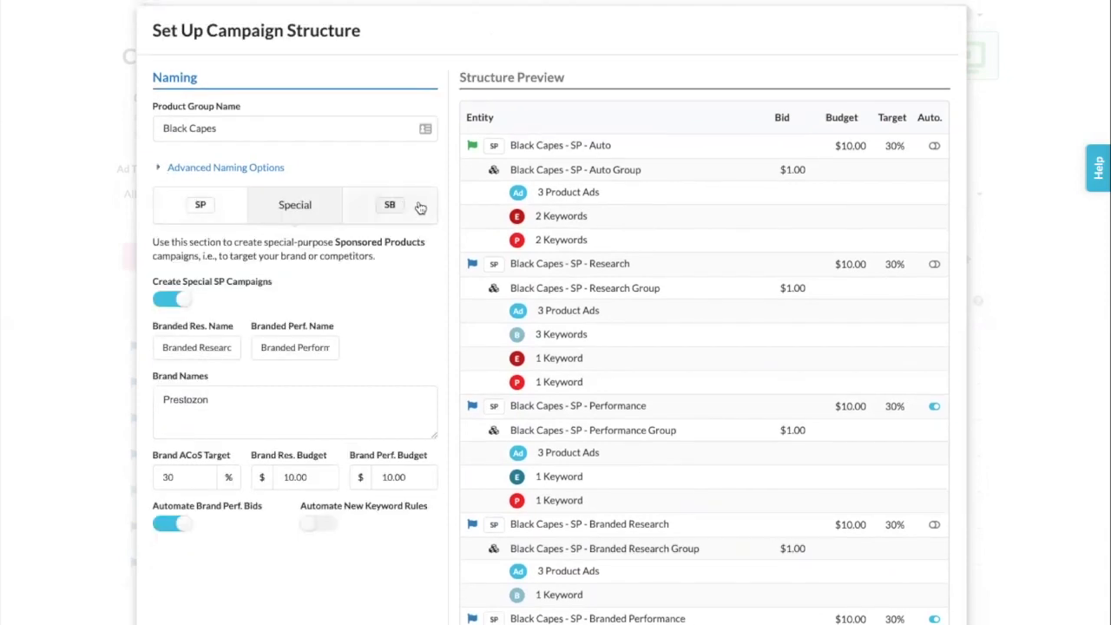
Switch the creation of Sponsored Brand campaigns on and back off in the Sponsored Brands settings
left_click(420, 208)
left_click(174, 300)
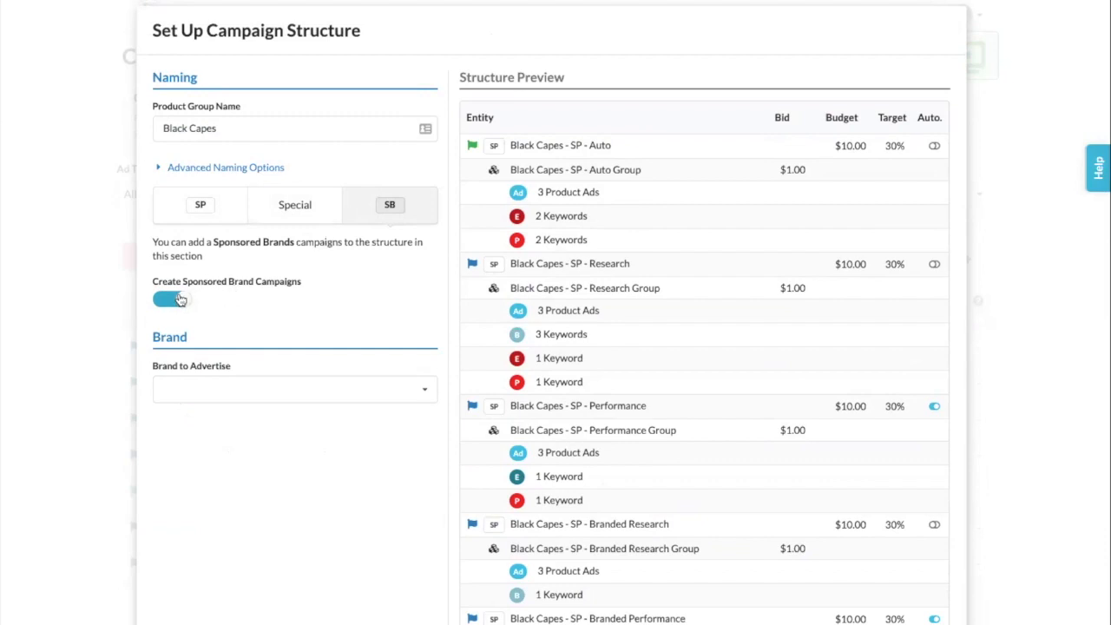
scroll(726, 431, "down", 3)
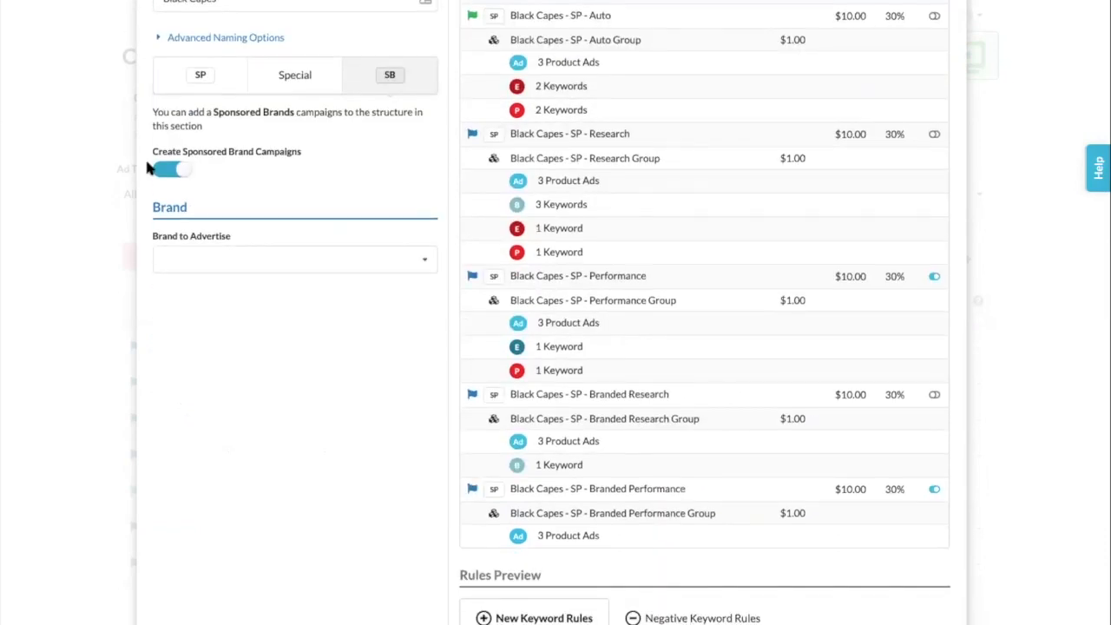
left_click(174, 170)
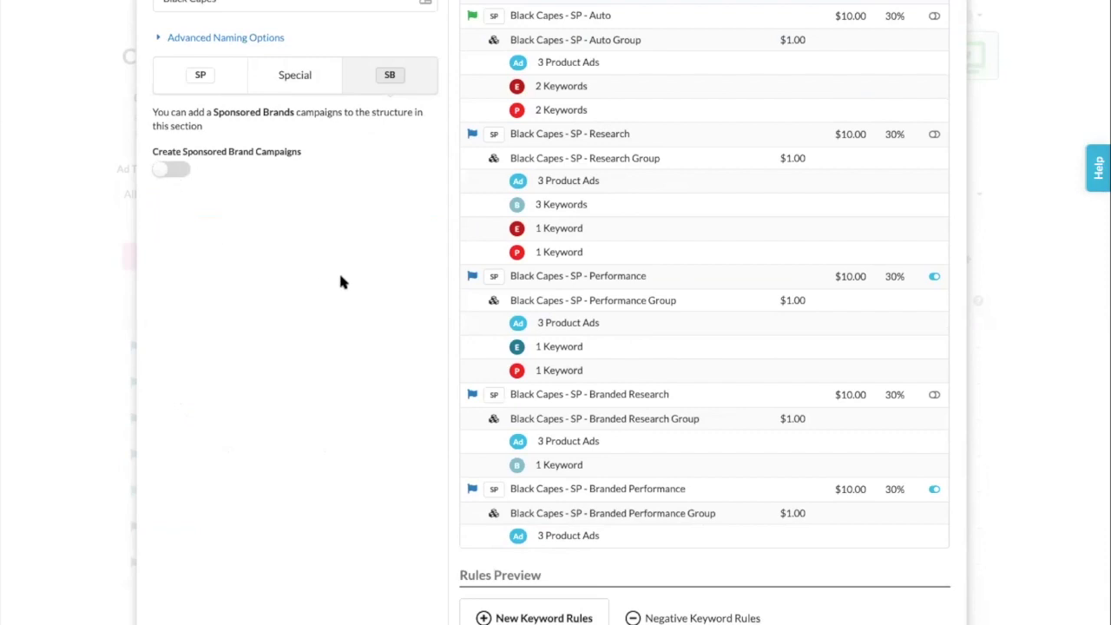
scroll(340, 280, "up", 3)
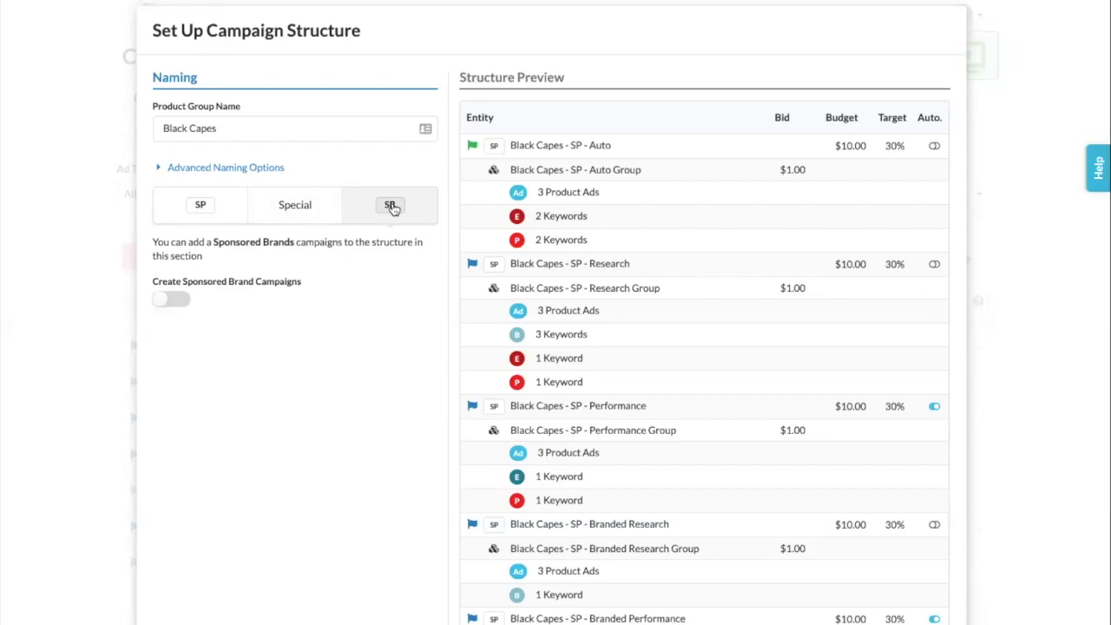
Return to the Sponsored Products settings and review the product group name of the campaign structure
left_click(214, 214)
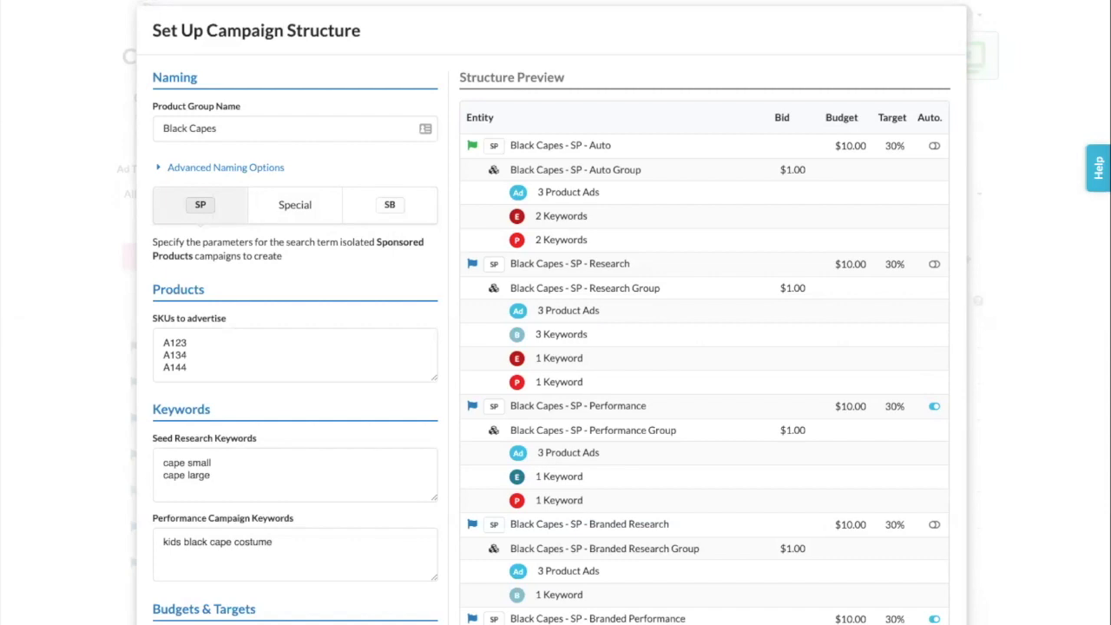
triple_click(296, 130)
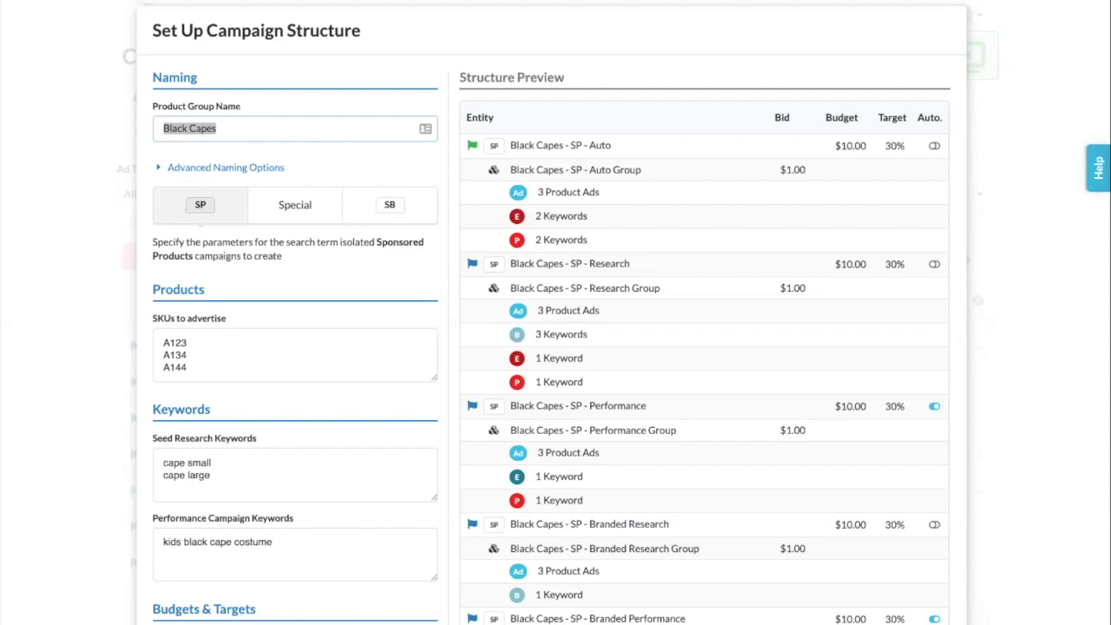
left_click(266, 127)
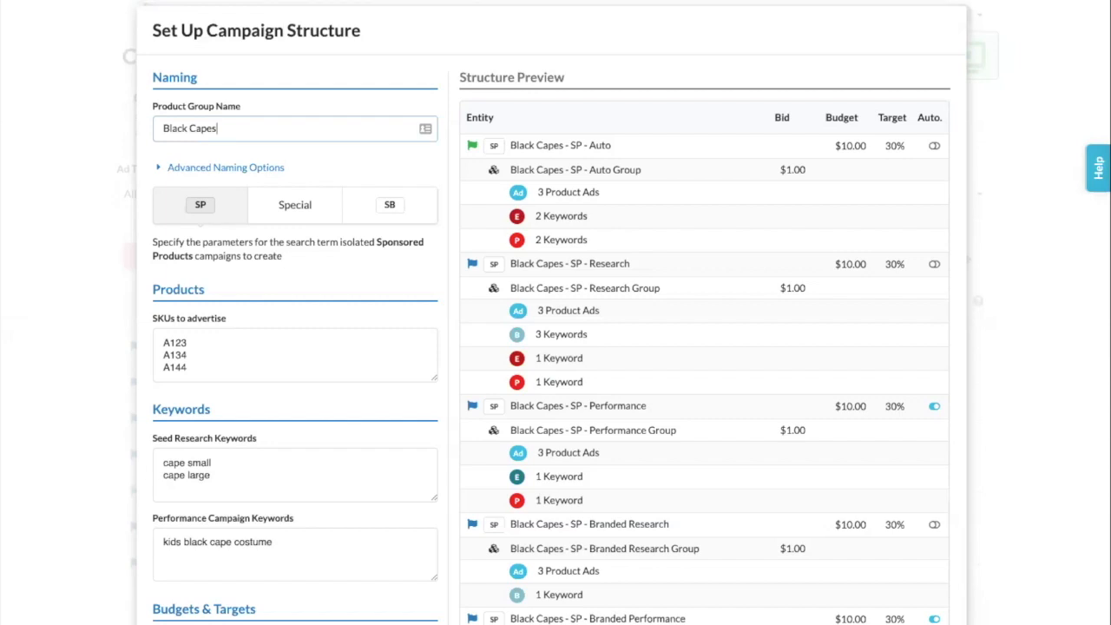
Switch to the Prestozon blog and skim the article "Why Search Term Isolation is Critical for Ad Optimization"
left_click(1081, 481)
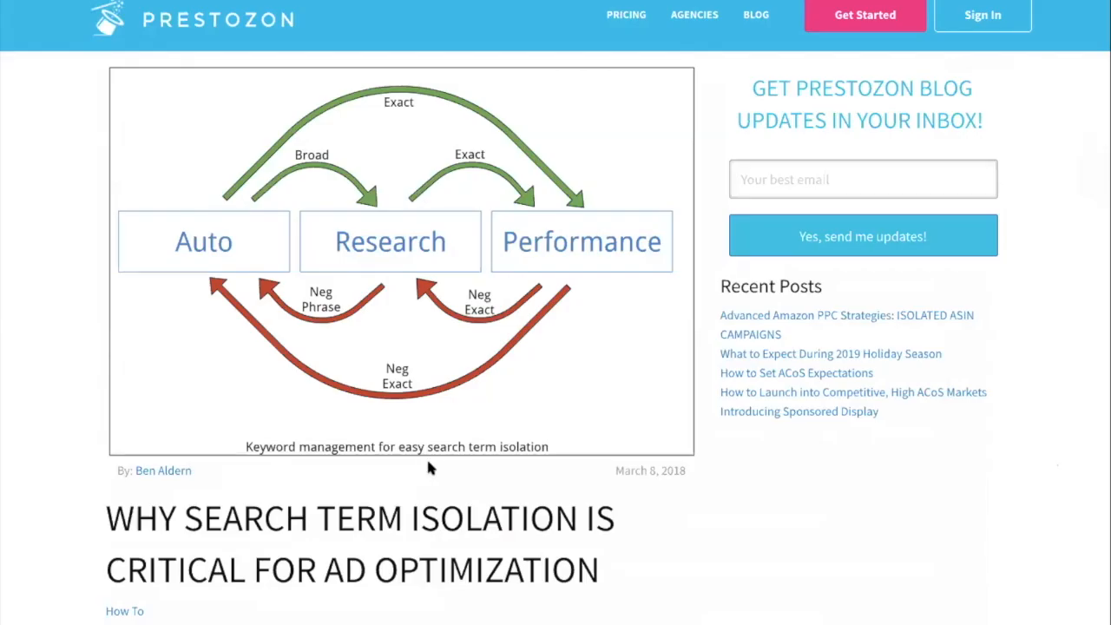
scroll(426, 463, "down", 3)
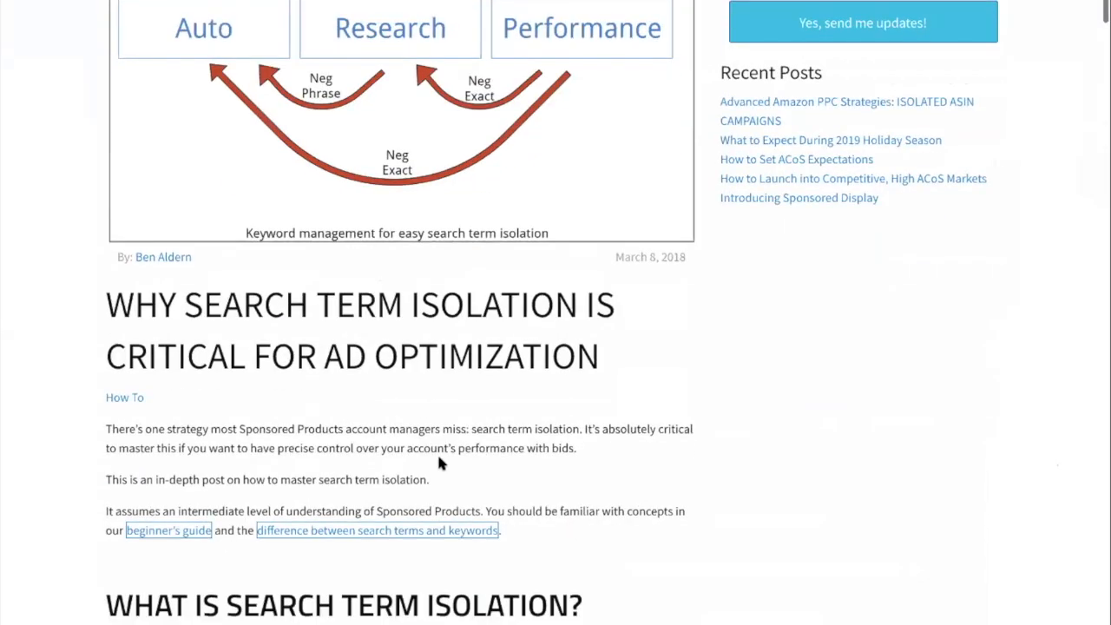
scroll(514, 460, "down", 5)
scroll(515, 463, "down", 3)
scroll(514, 460, "up", 10)
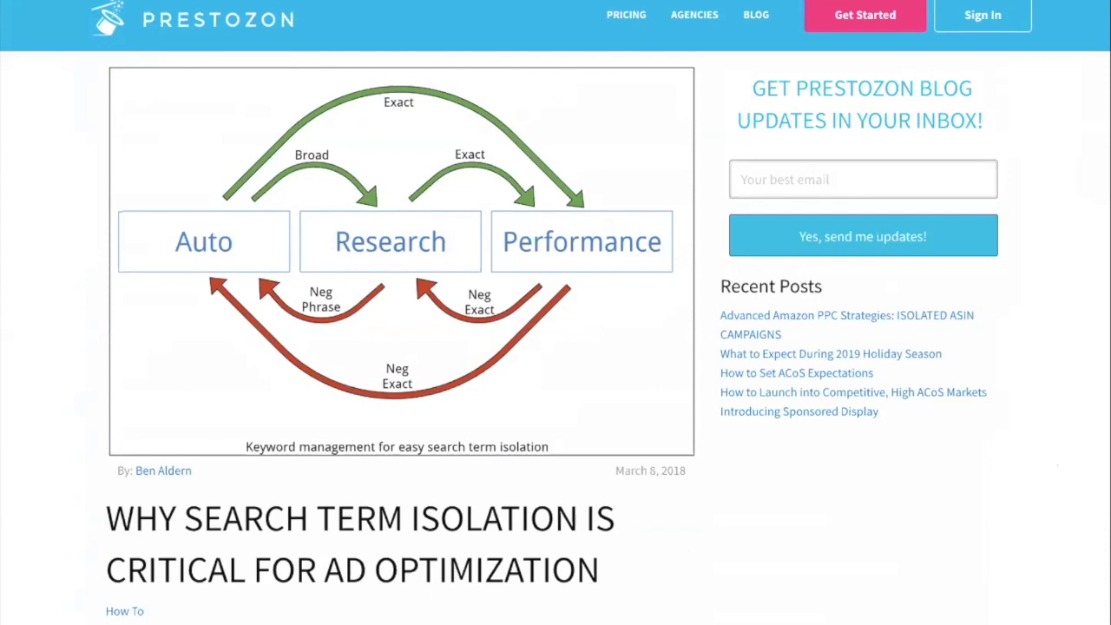
Go back to the blog overview and open the article "Advanced Amazon PPC Strategies: Isolated ASIN Campaigns"
key("alt+Left")
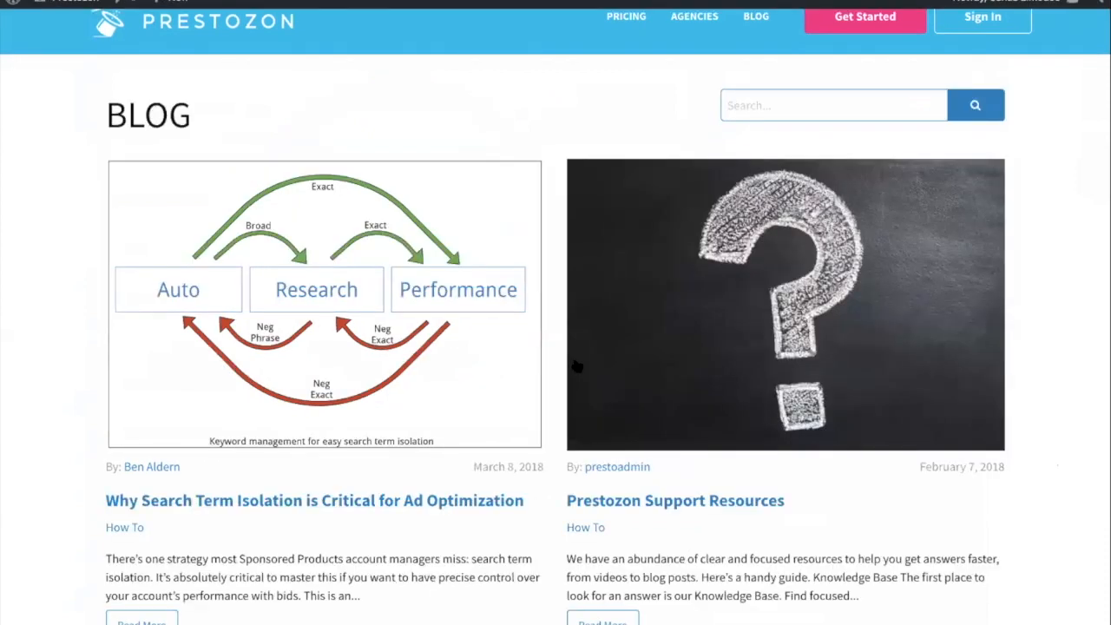
scroll(929, 560, "down", 3)
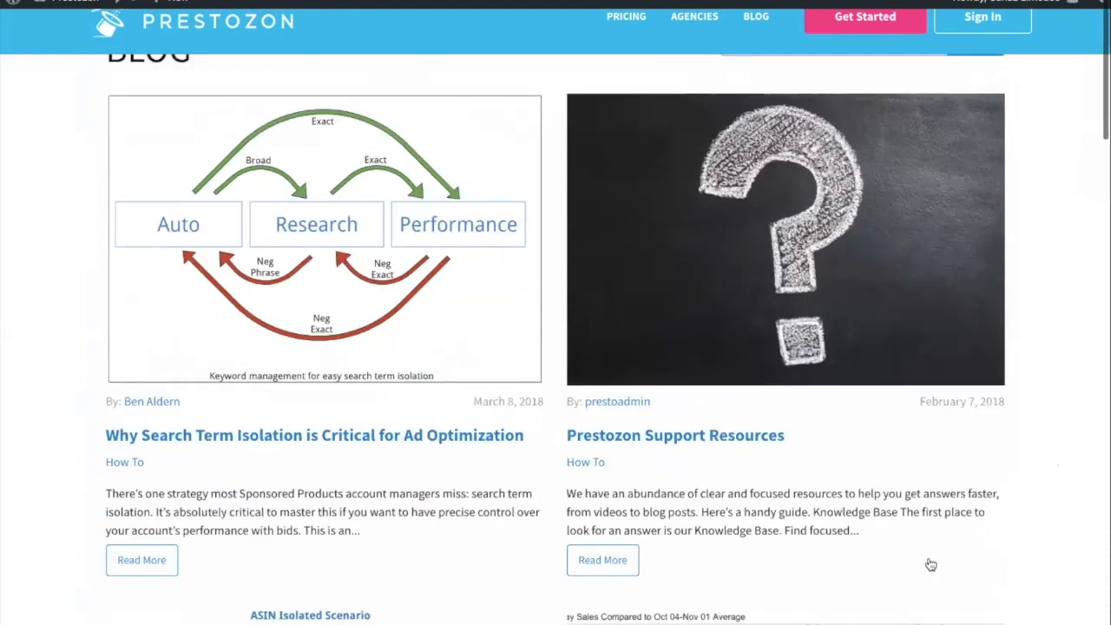
scroll(929, 562, "down", 3)
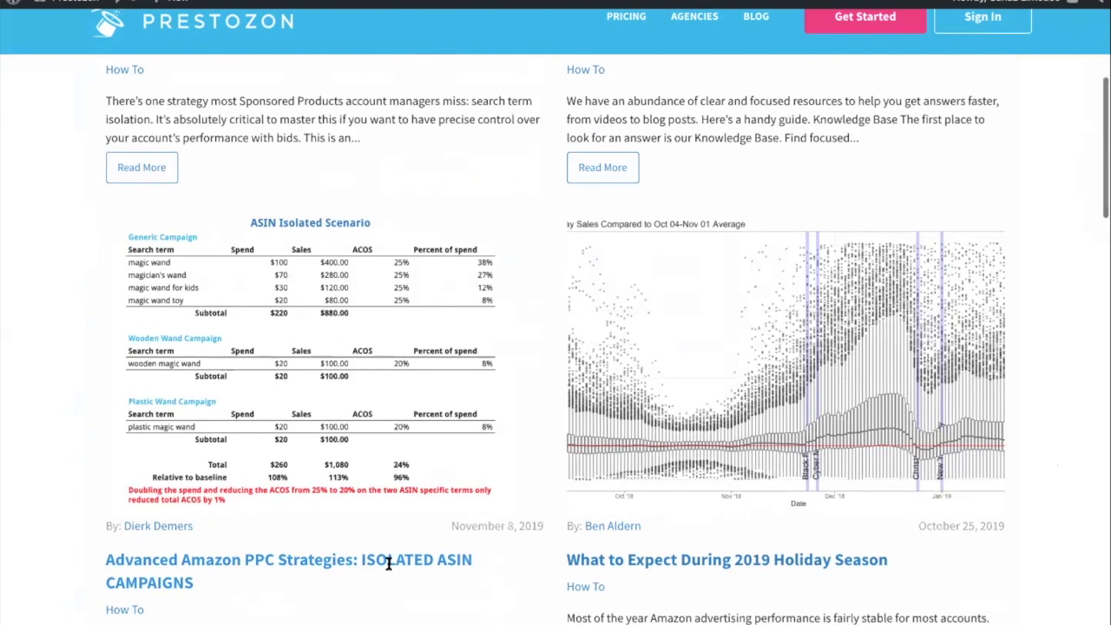
left_click(390, 528)
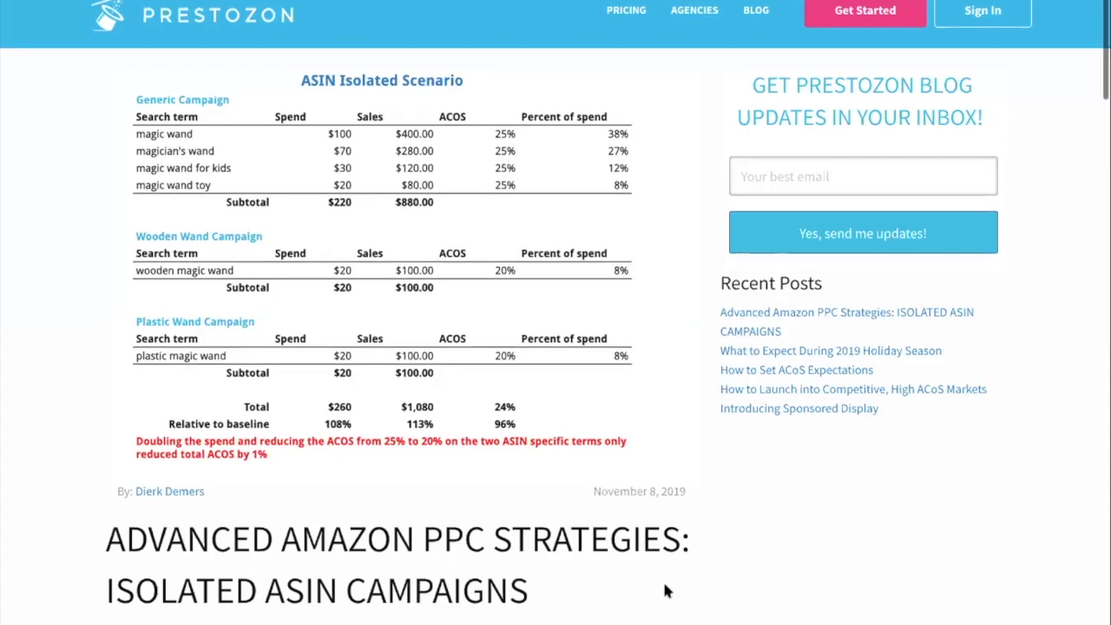
scroll(666, 591, "down", 1)
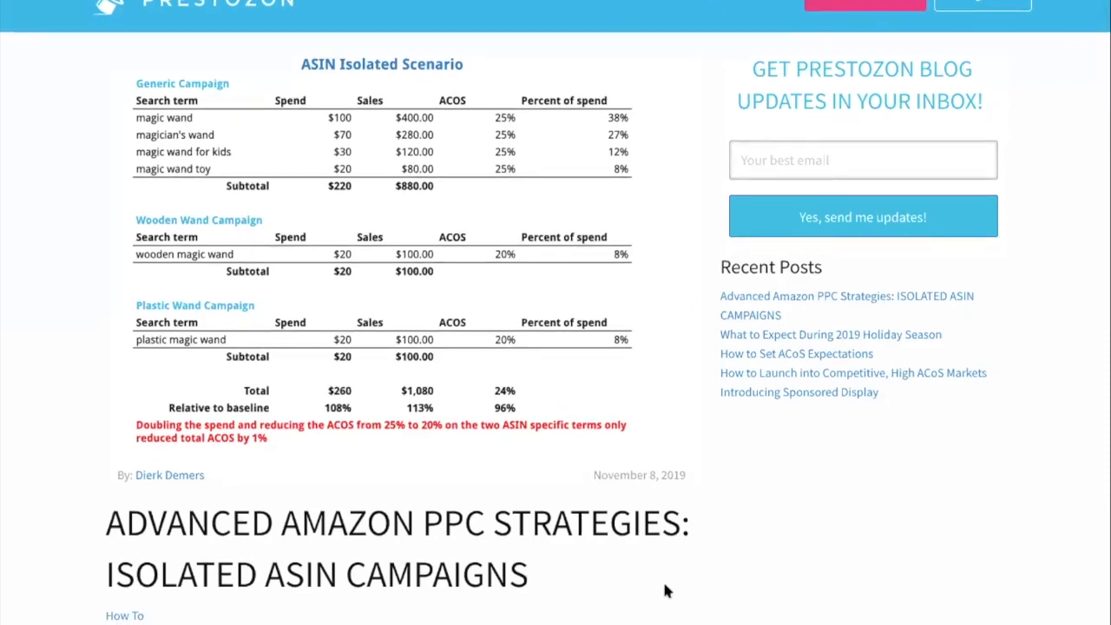
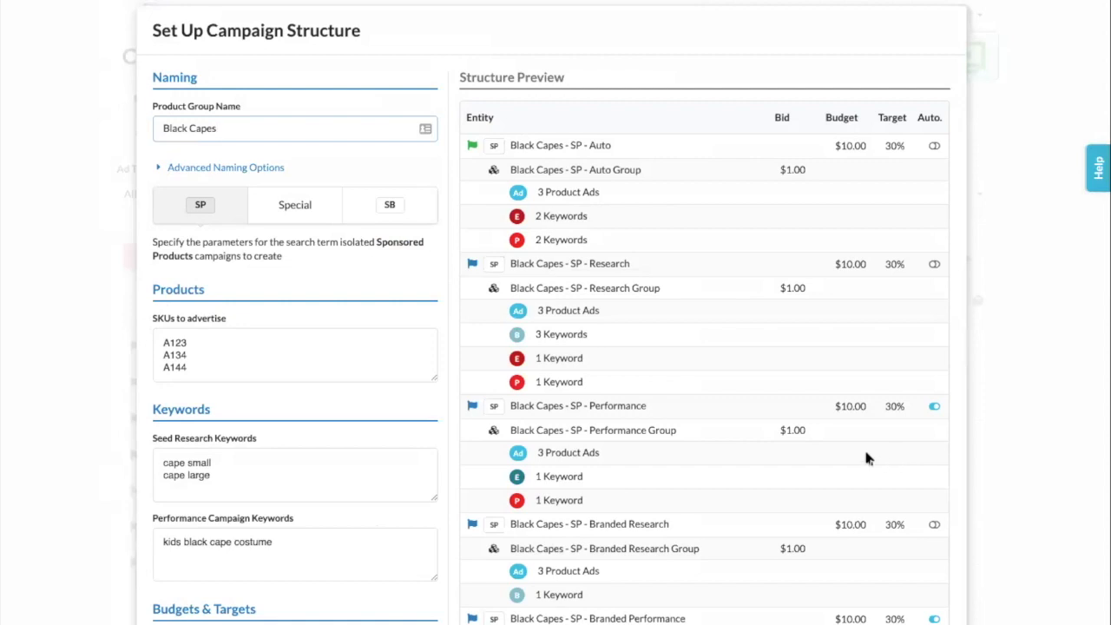
Leave the campaign structure setup and check the negative and new keyword rules of the Magician's hat - Auto campaign
scroll(850, 448, "down", 1)
scroll(850, 449, "down", 6)
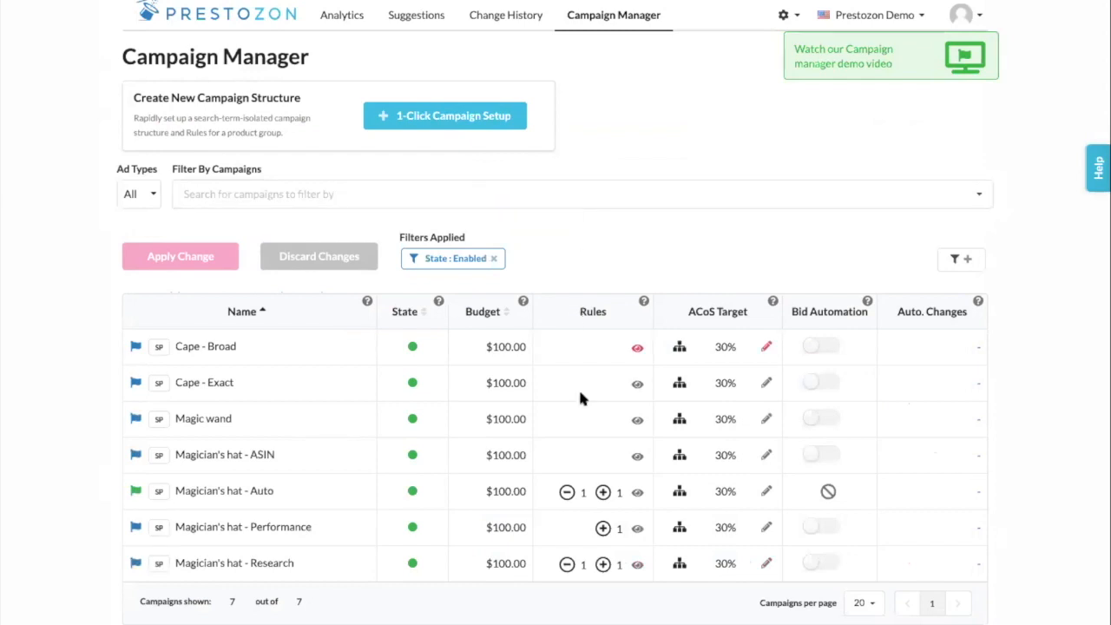
mouse_move(564, 493)
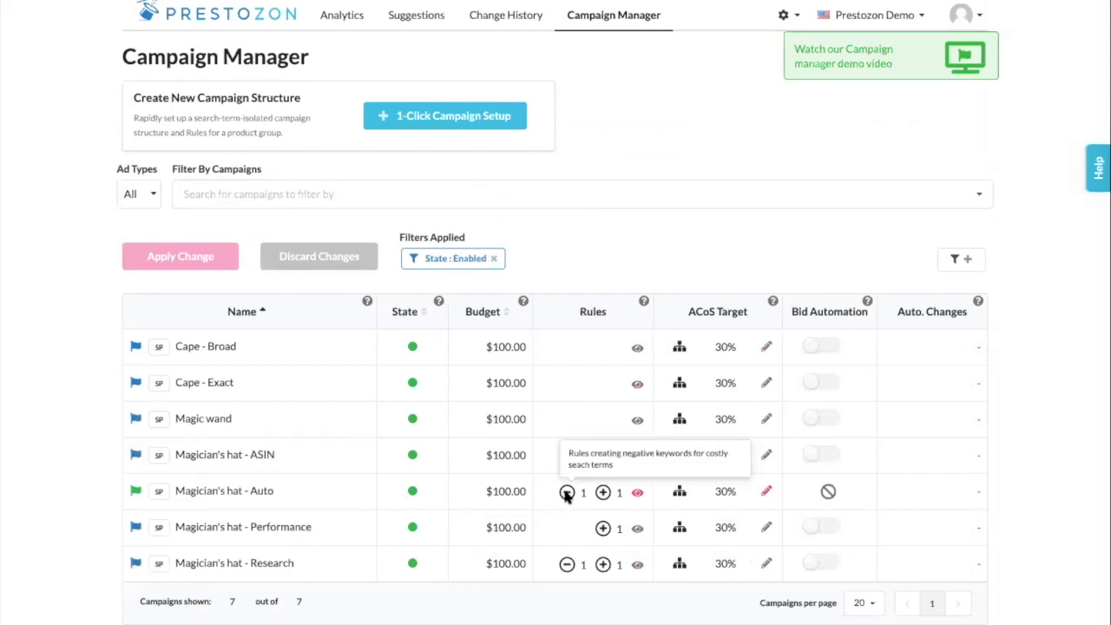
mouse_move(604, 495)
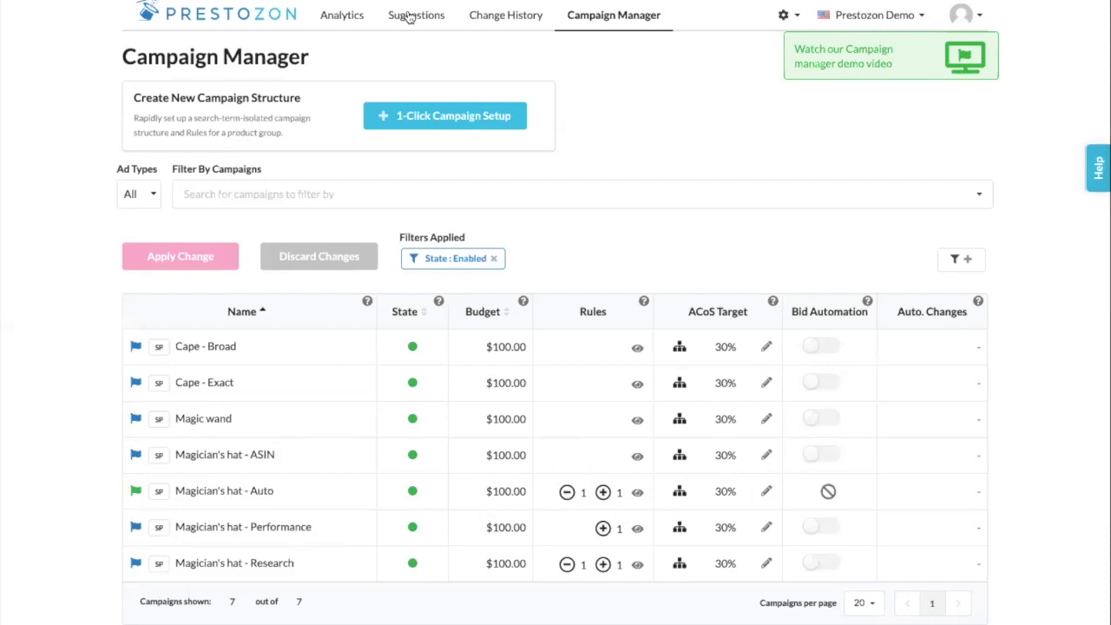
Open the bid suggestions, view the keywords' experiment performance data and return to the change details
left_click(410, 15)
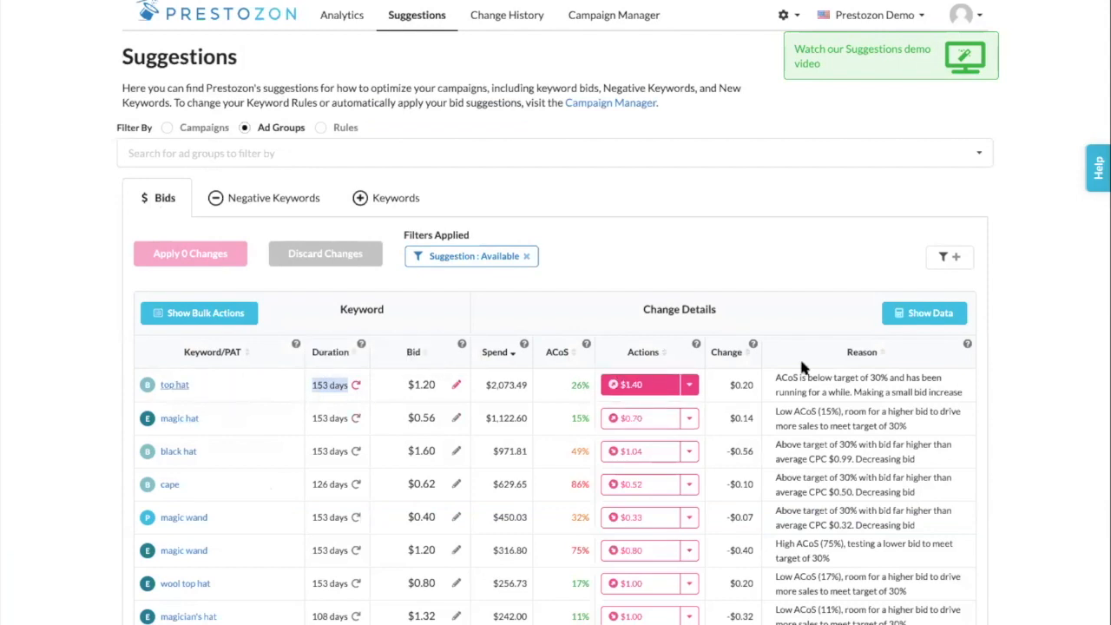
left_click(928, 392)
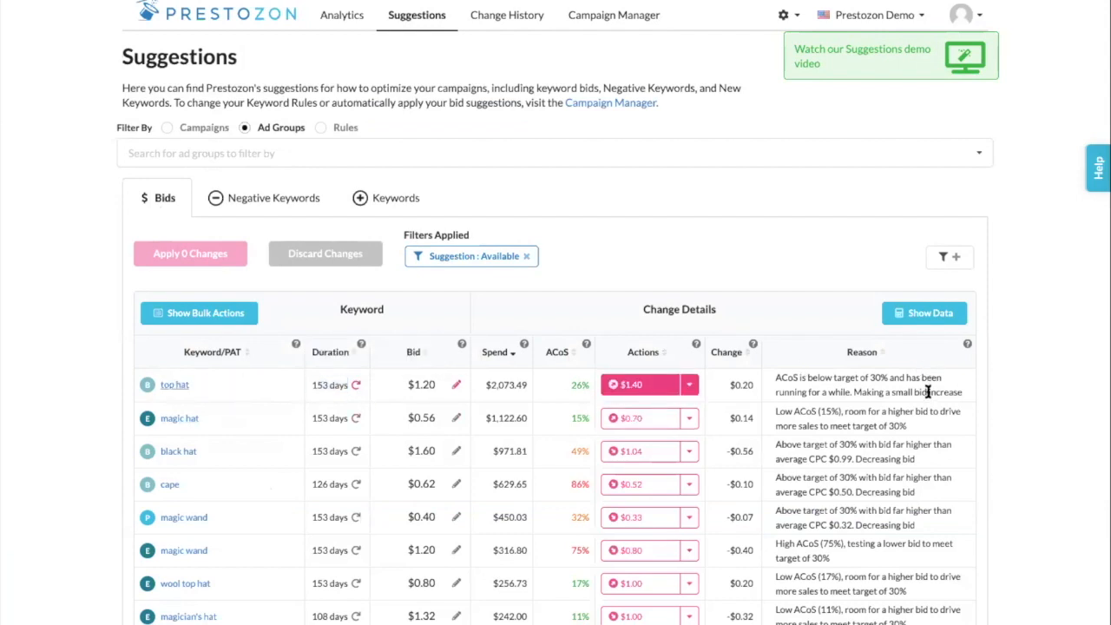
left_click(928, 314)
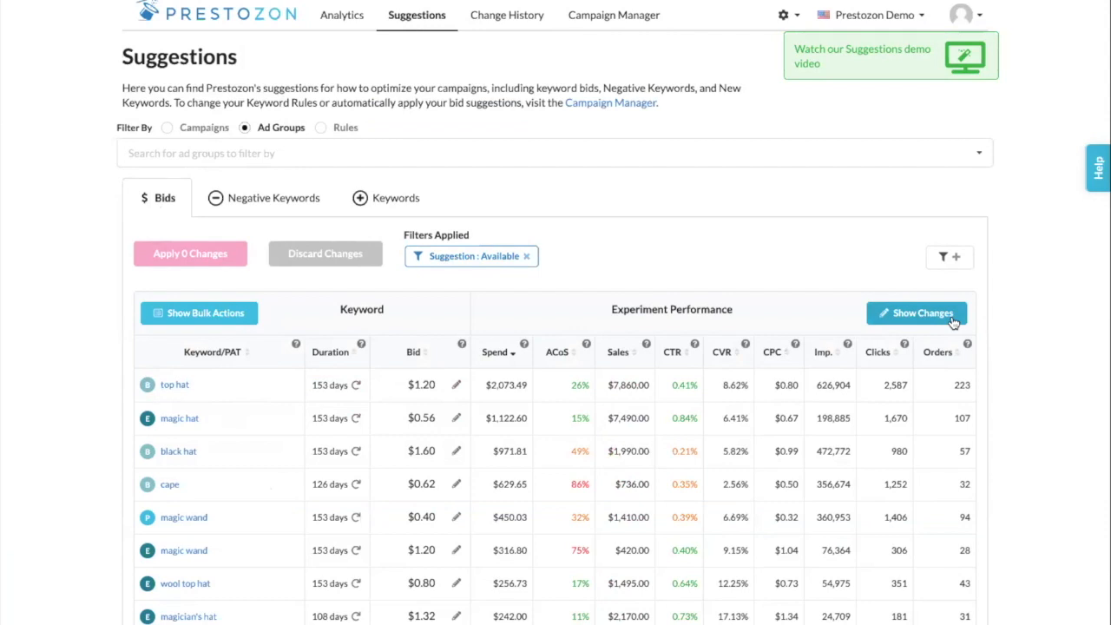
left_click(953, 322)
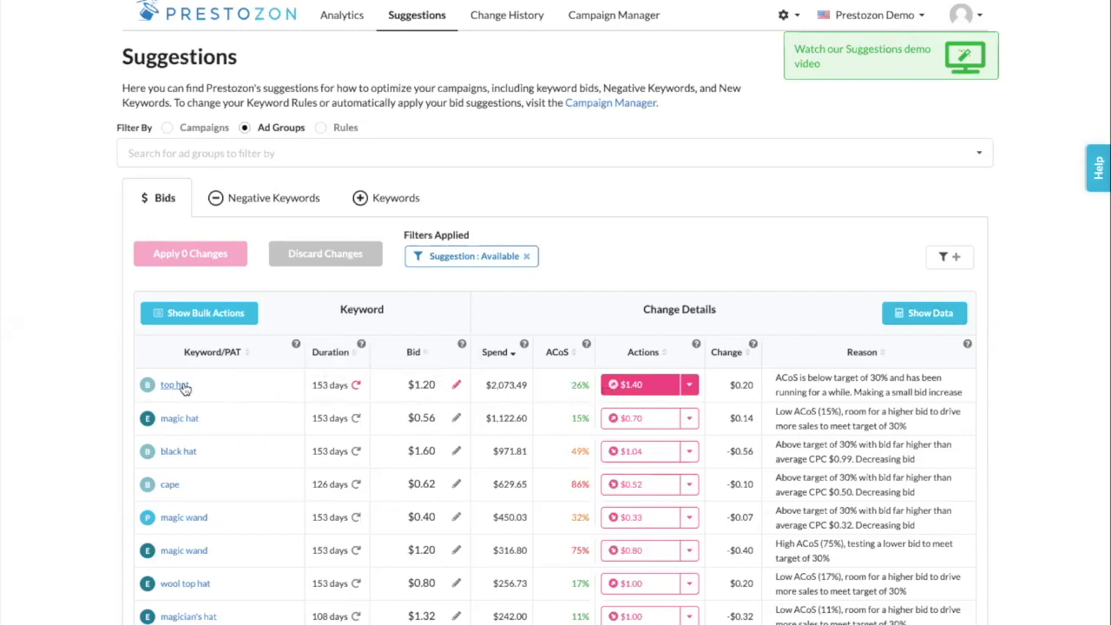
Examine the match type of the "top hat" keyword and the actions available for its $1.40 bid suggestion
mouse_move(147, 387)
left_click(645, 388)
left_click(613, 387)
left_click(691, 387)
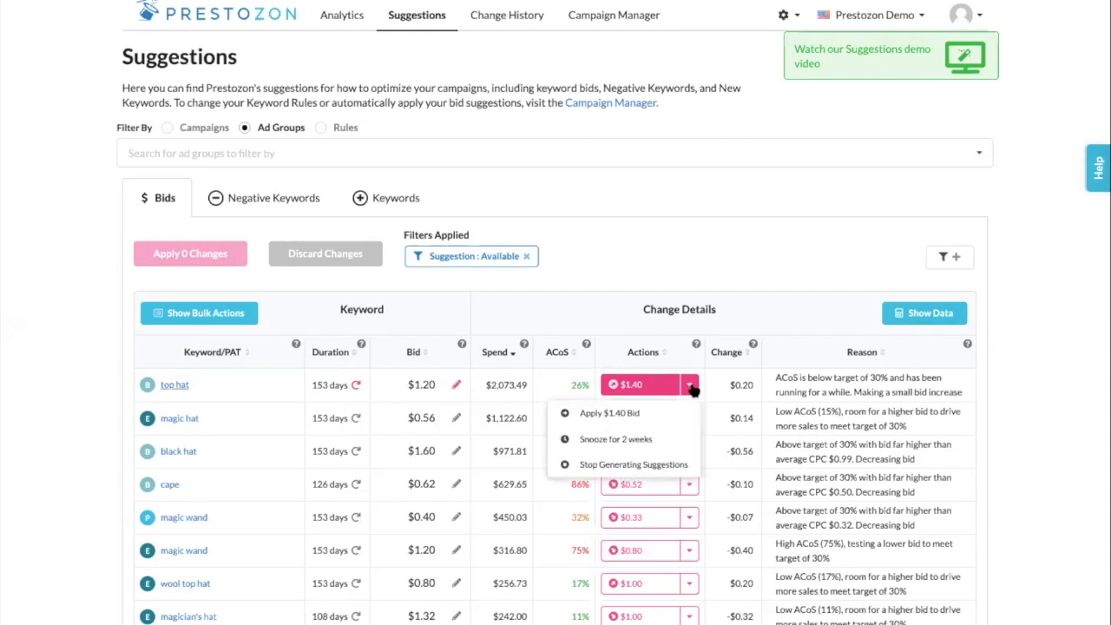
left_click(760, 305)
left_click(642, 382)
Enter a custom bid of $3.00 for the "top hat" keyword and cancel the bid change
left_click(457, 385)
key("BackSpace")
key("BackSpace")
key("BackSpace")
key("BackSpace")
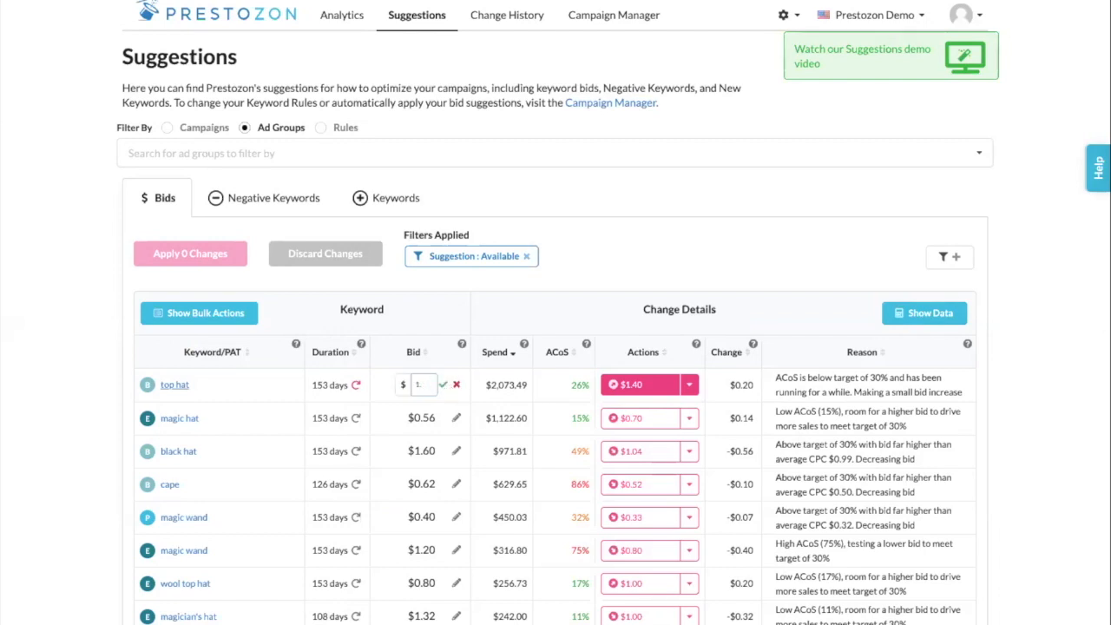
type("3.00")
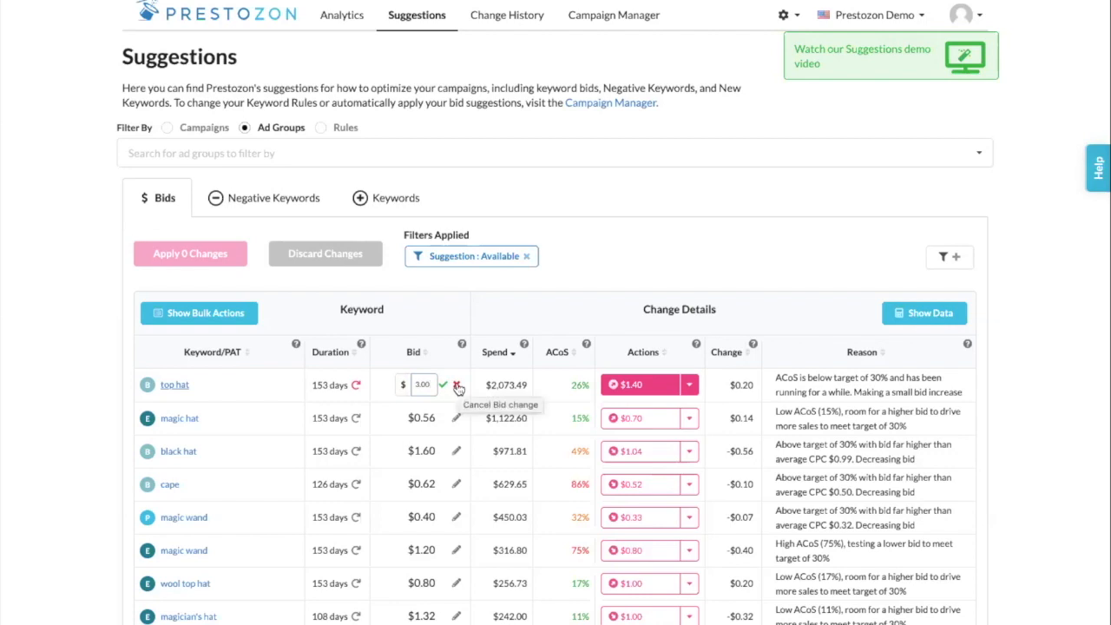
left_click(458, 386)
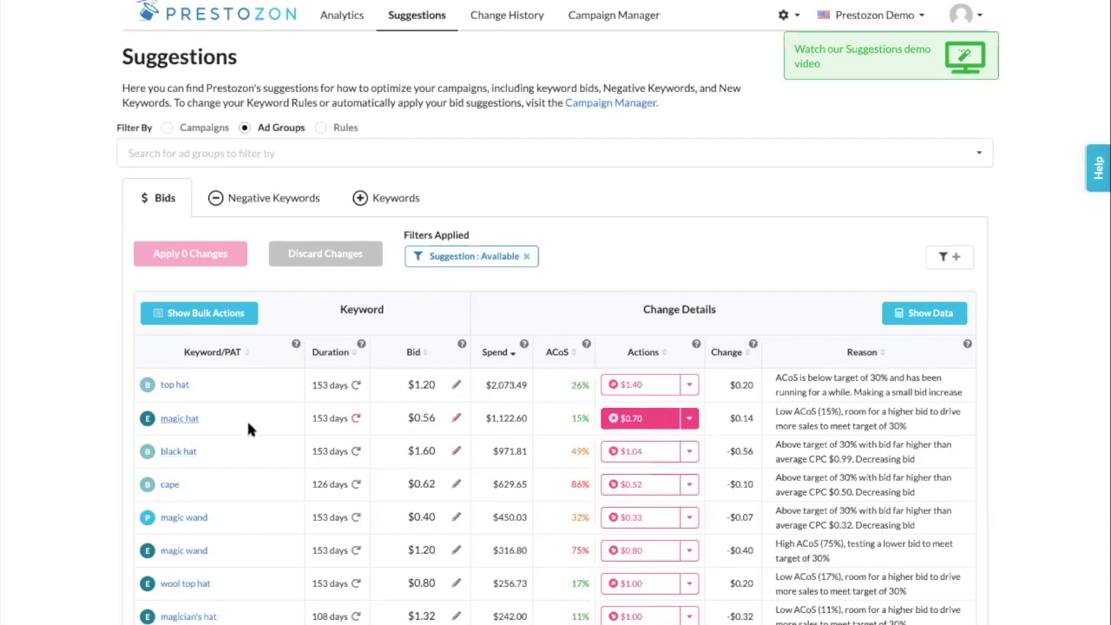
Set up a bid table filter on Suggestion/Automation Reason with the "one of" comparison and open its list of values
left_click(946, 259)
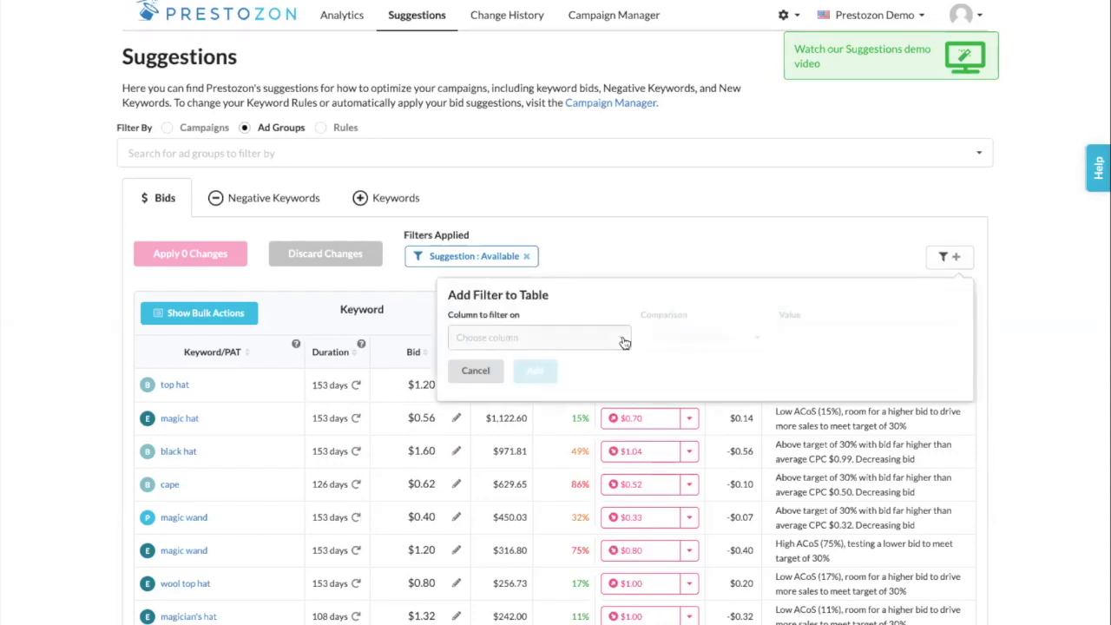
left_click(624, 342)
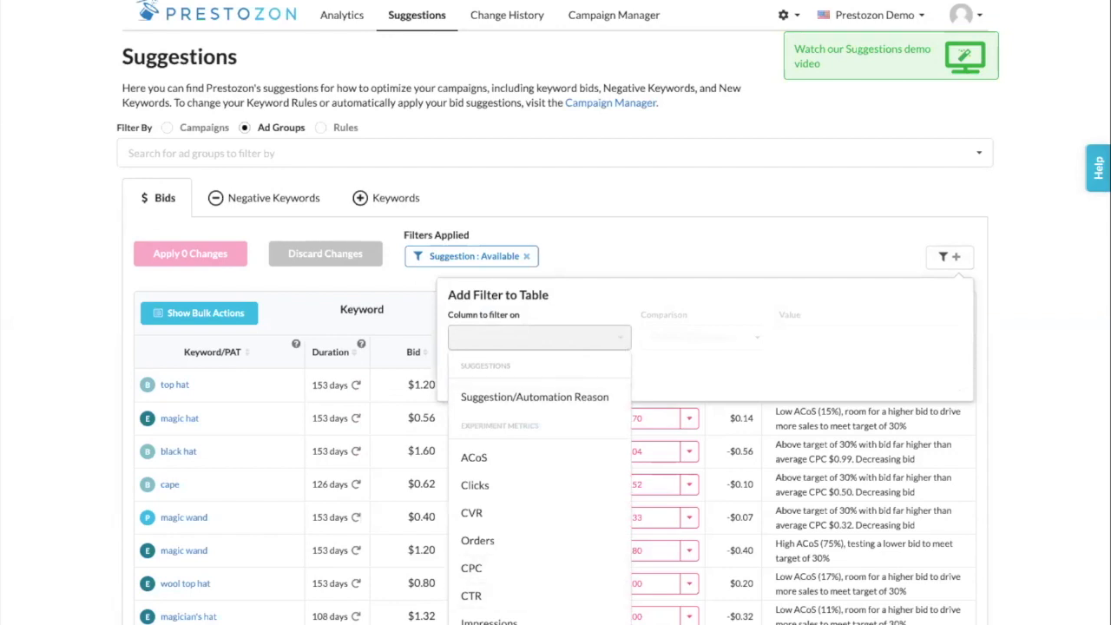
left_click(581, 397)
left_click(761, 342)
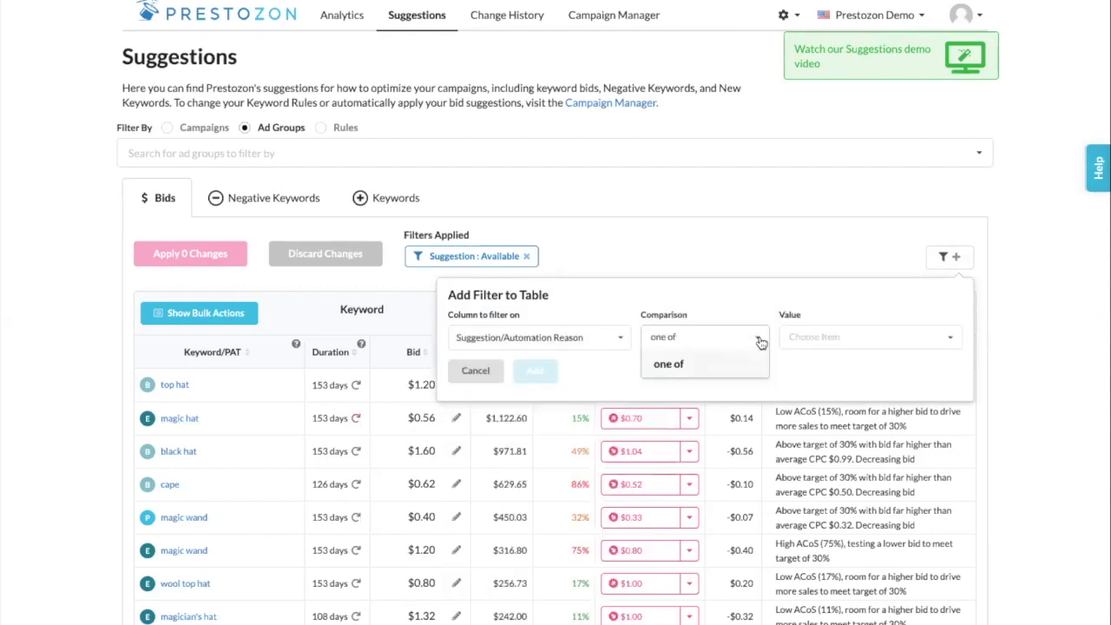
left_click(752, 371)
left_click(866, 340)
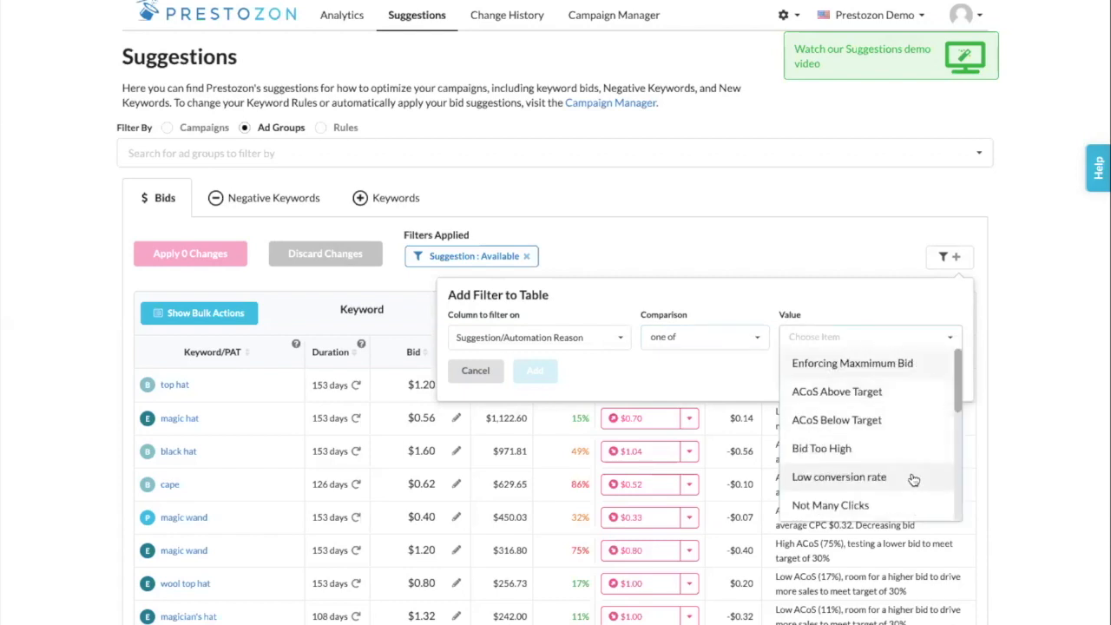
Look through all the suggestion reasons available as filter values and cancel the new filter
scroll(913, 479, "down", 3)
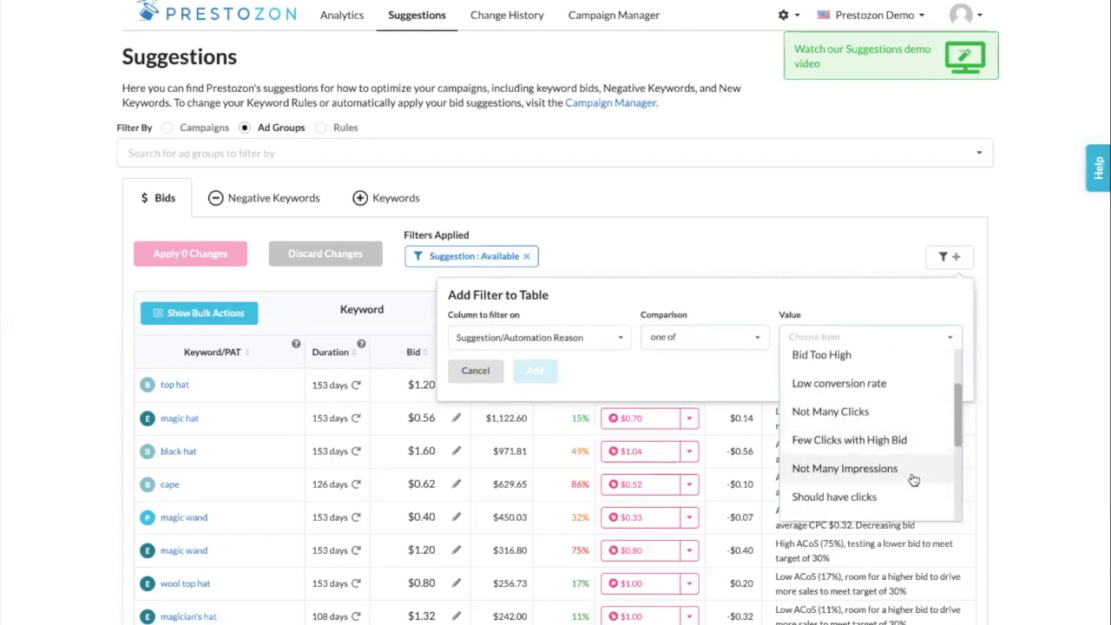
scroll(914, 479, "down", 4)
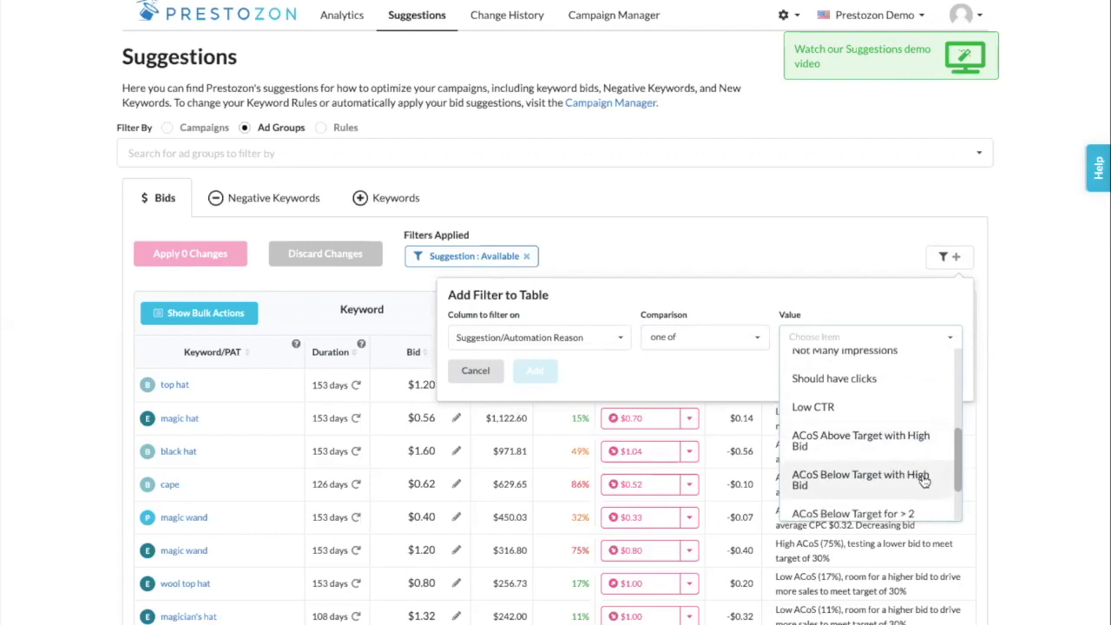
scroll(925, 481, "down", 3)
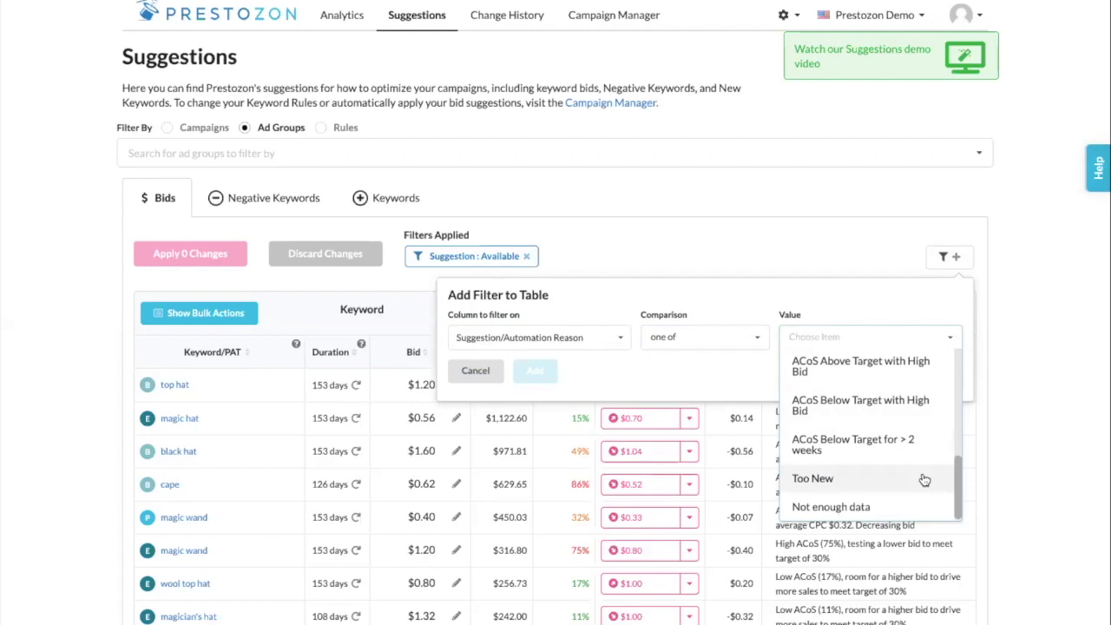
scroll(925, 481, "down", 2)
scroll(906, 440, "up", 3)
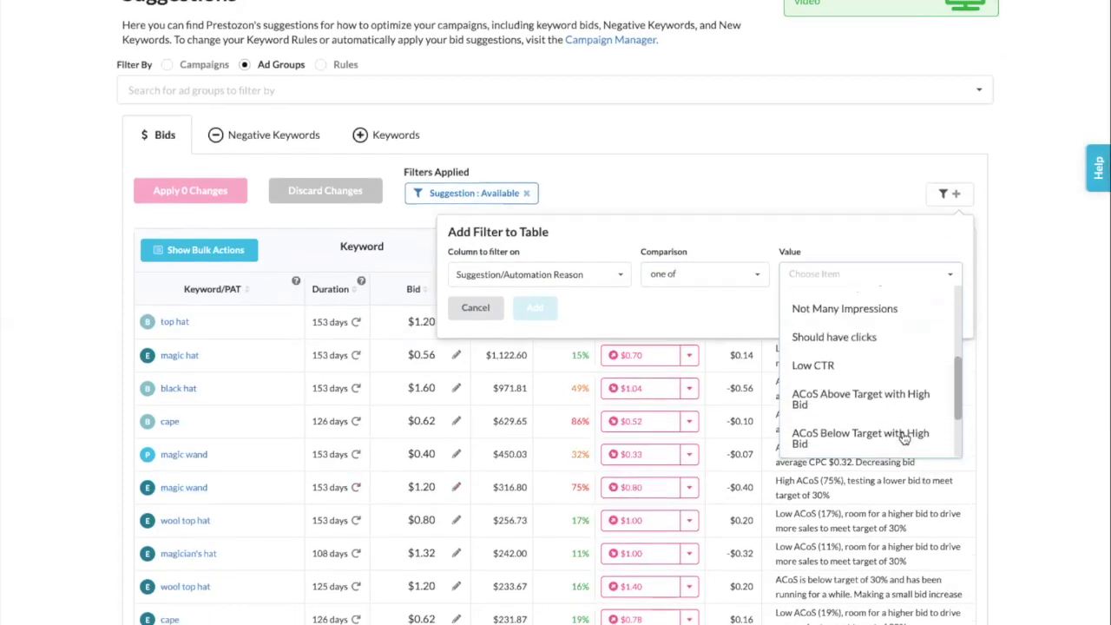
scroll(904, 438, "up", 3)
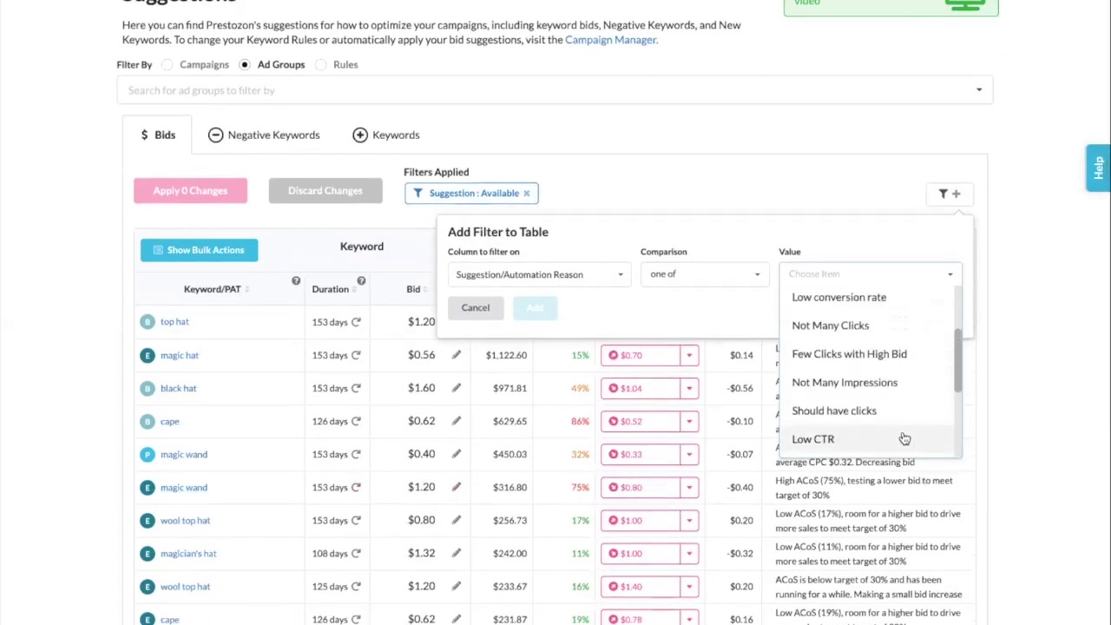
scroll(904, 439, "up", 3)
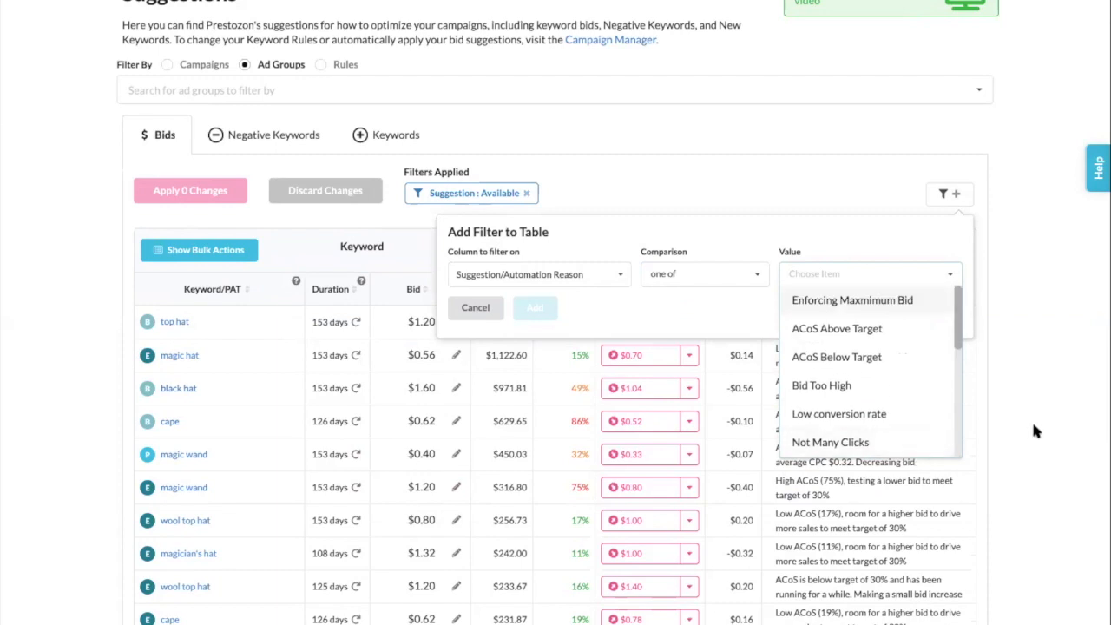
left_click(483, 309)
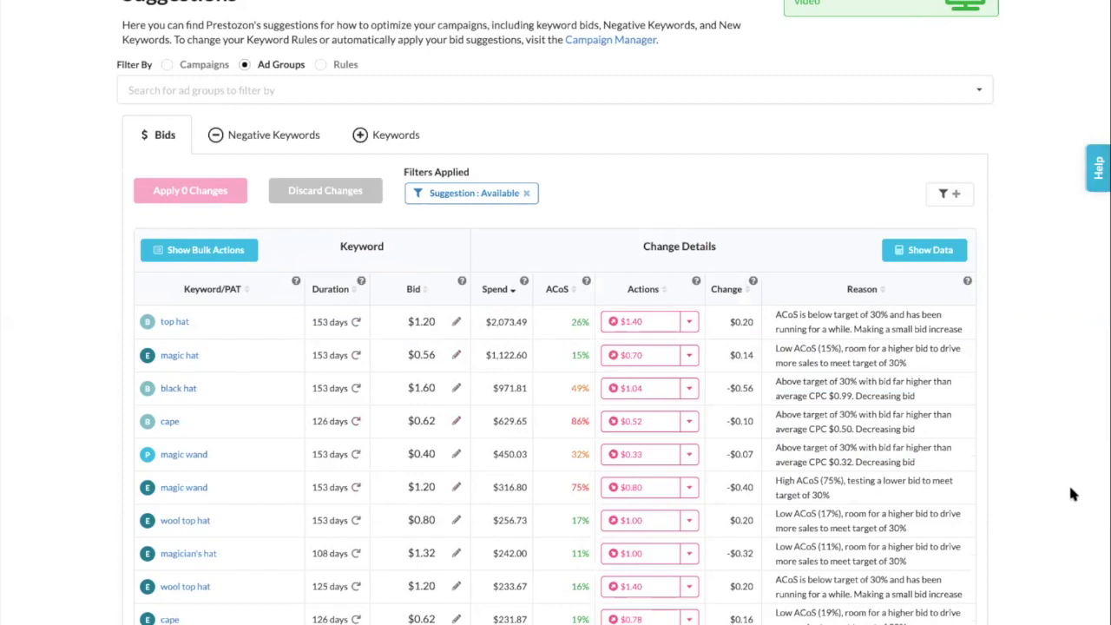
scroll(1071, 492, "up", 1)
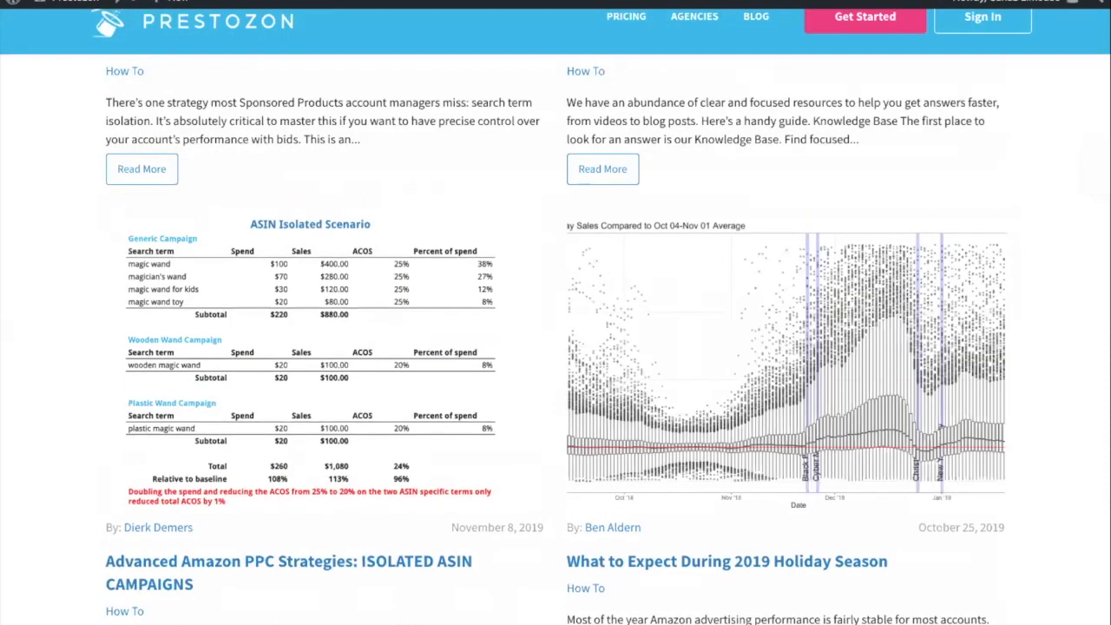
Open the blog article "What to Expect During 2019 Holiday Season" and examine its daily sales and average ACoS charts
left_click(790, 348)
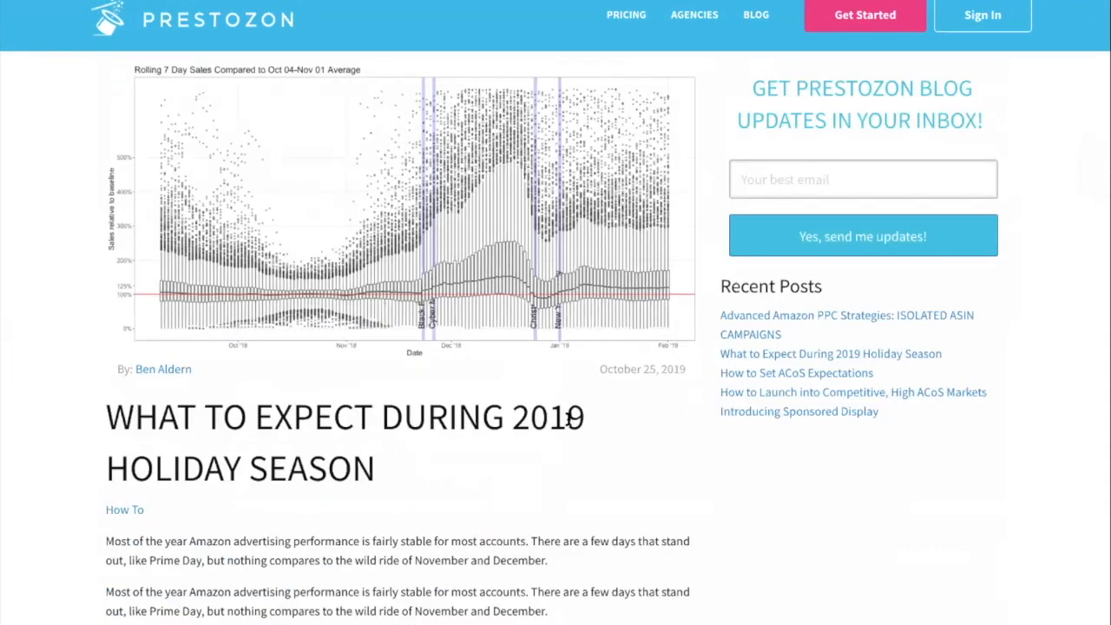
scroll(570, 419, "down", 5)
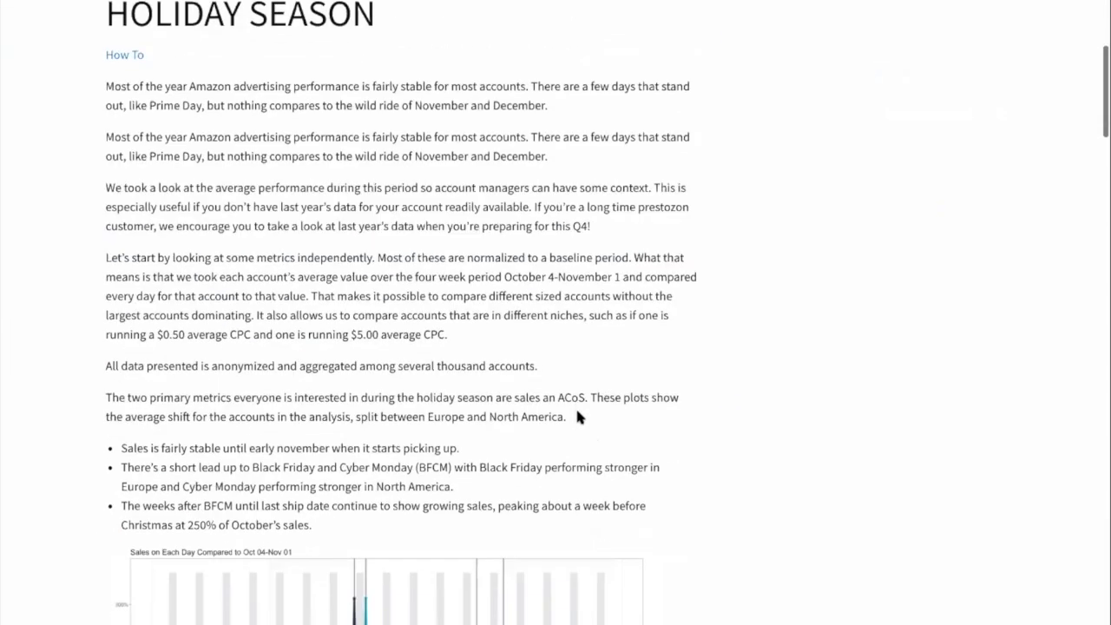
scroll(578, 418, "down", 3)
scroll(521, 414, "down", 1)
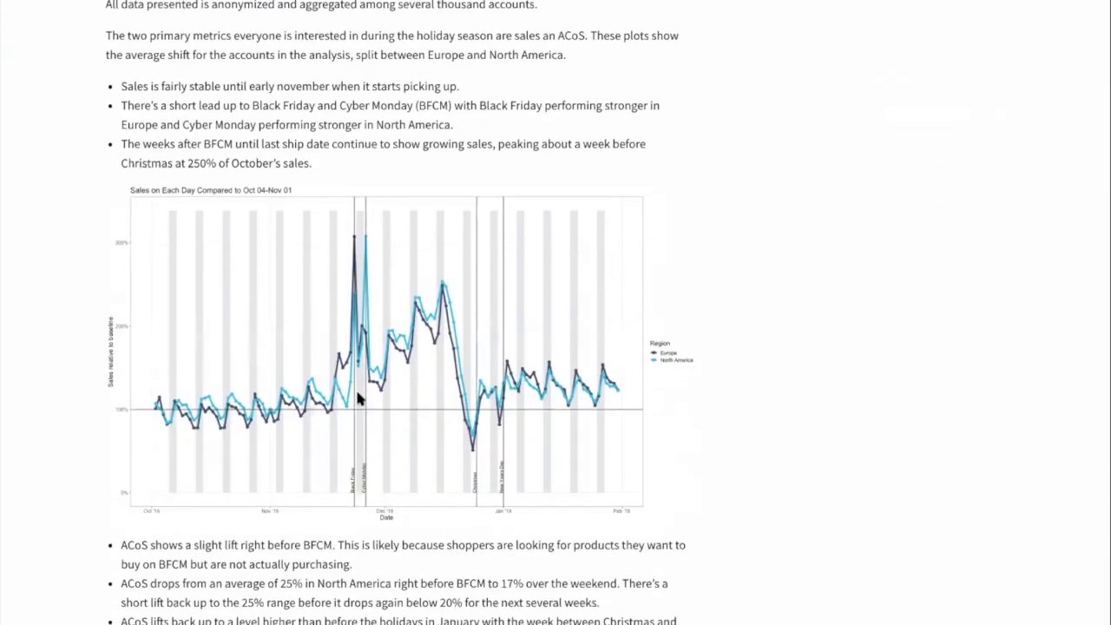
scroll(503, 397, "down", 2)
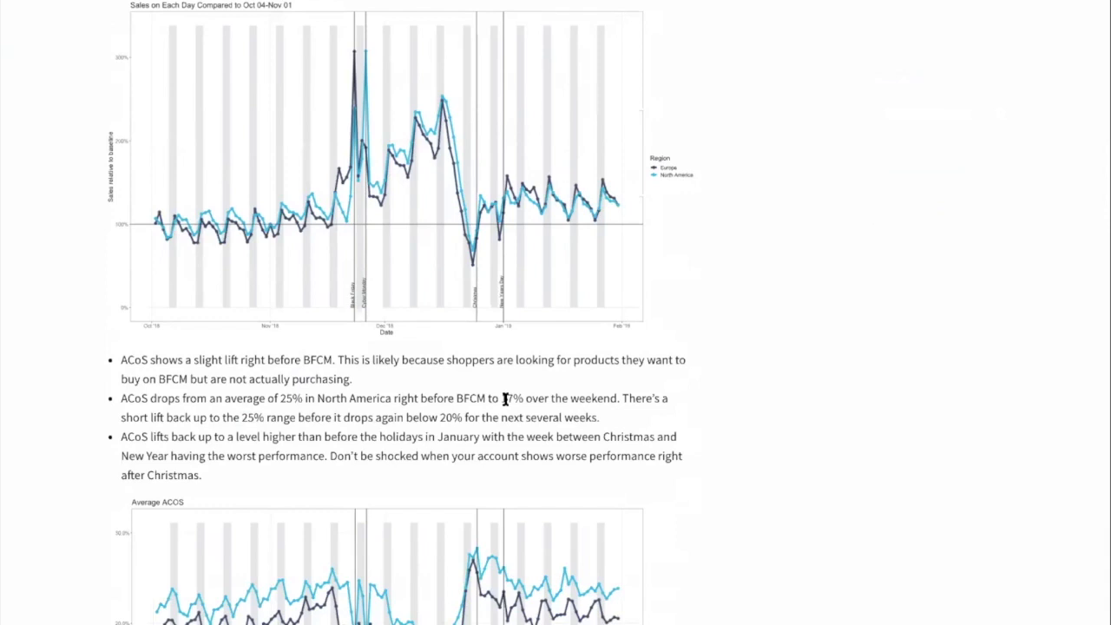
scroll(504, 399, "down", 1)
scroll(506, 404, "down", 1)
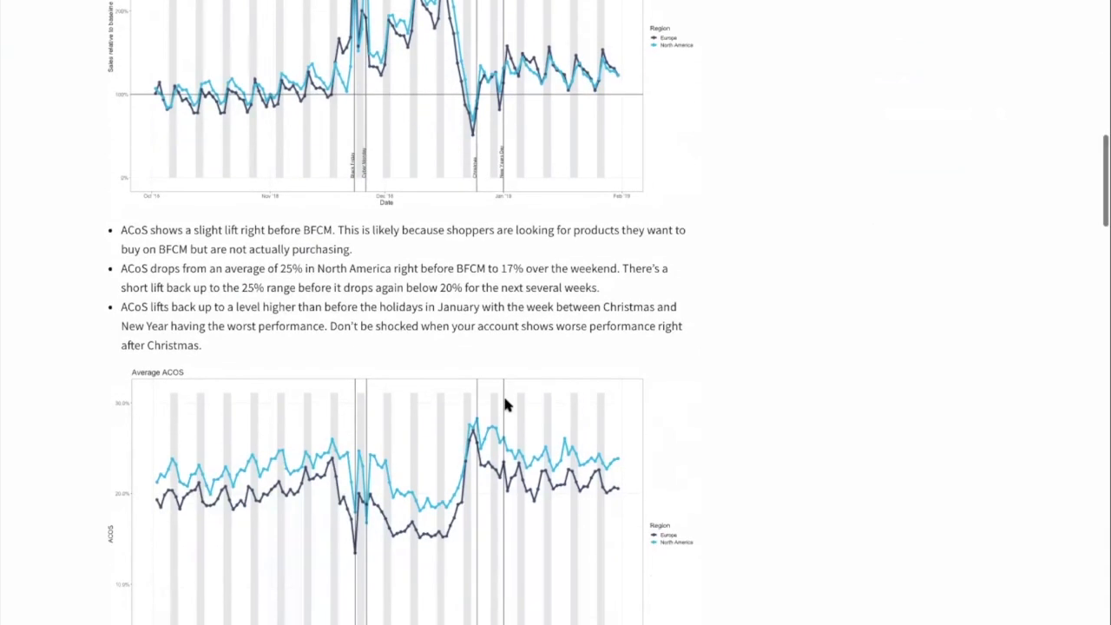
scroll(506, 405, "up", 5)
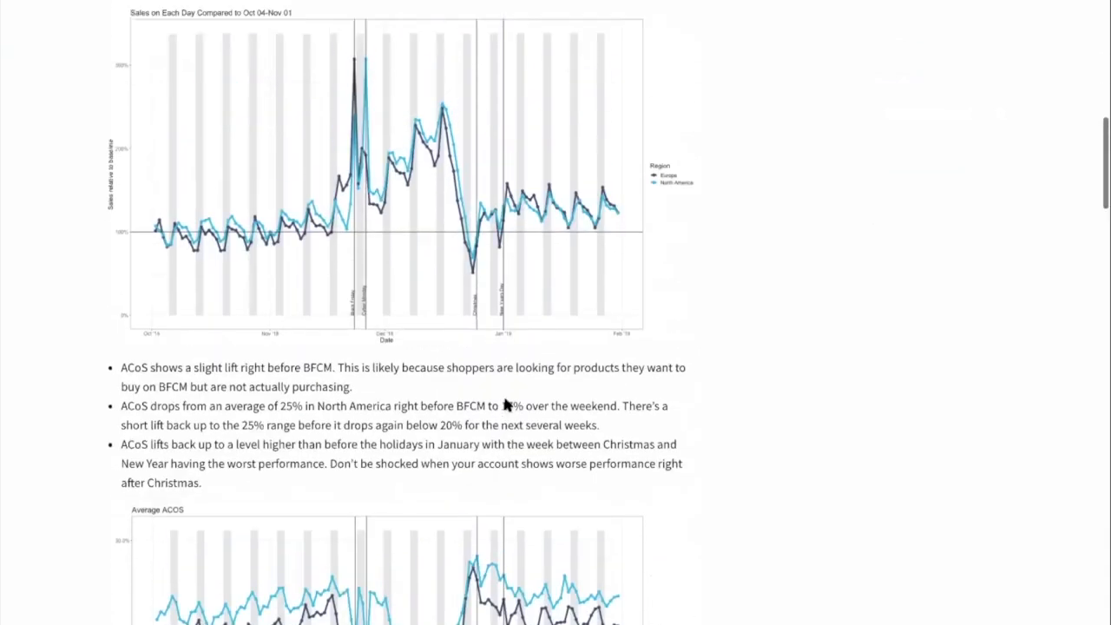
scroll(506, 405, "up", 3)
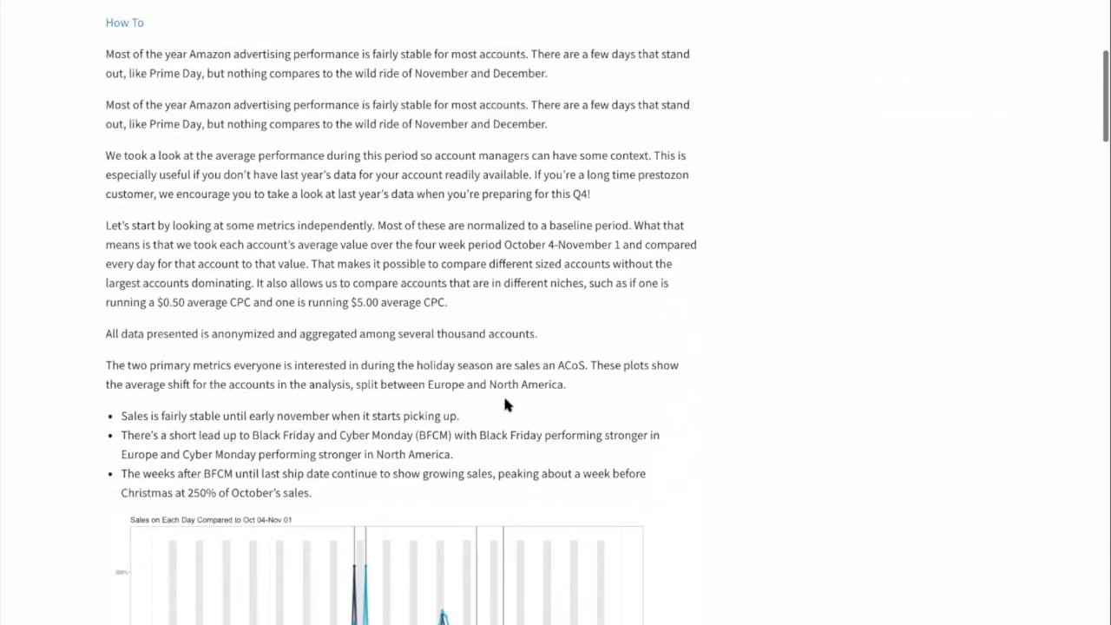
scroll(506, 400, "up", 4)
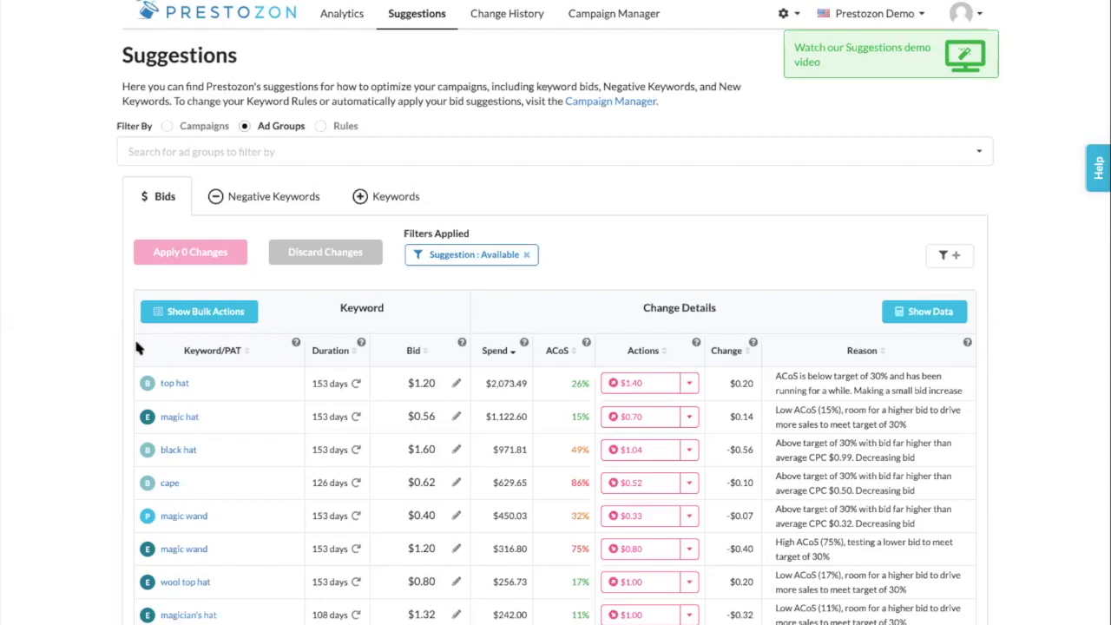
Review the match types, bid changes and reasons across the bid suggestions, and display the keywords' experiment performance data
mouse_move(159, 385)
mouse_move(147, 419)
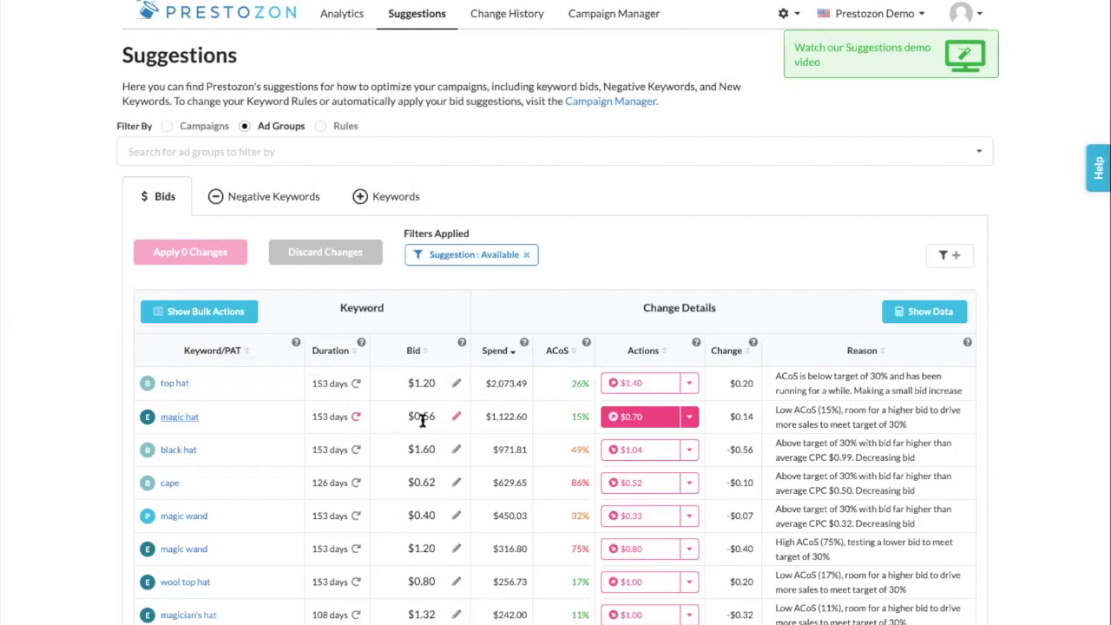
scroll(423, 421, "down", 5)
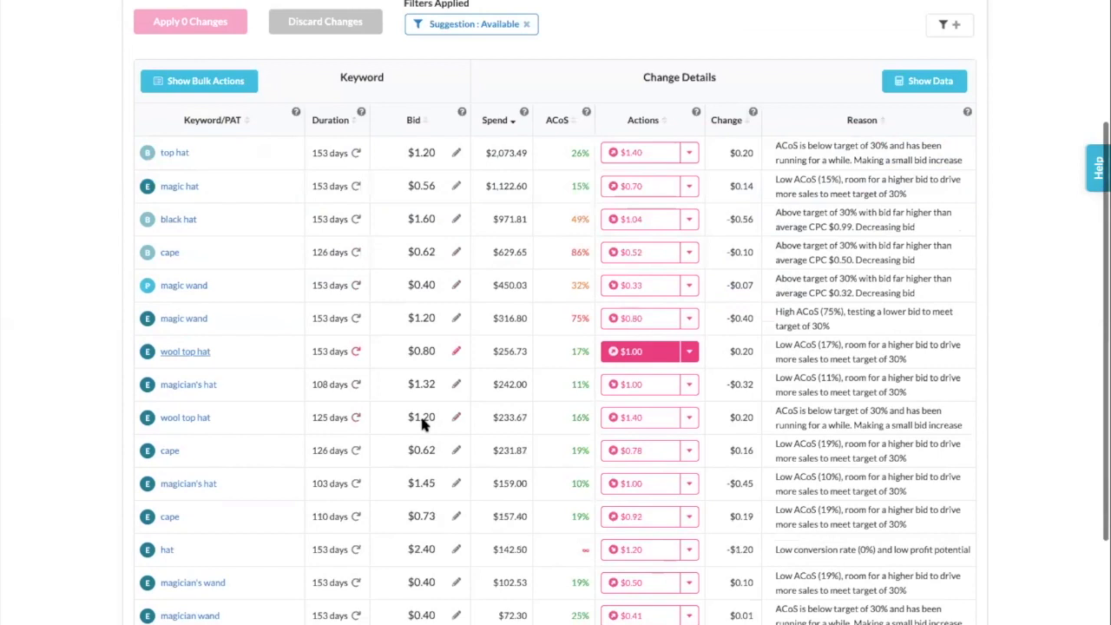
scroll(422, 423, "down", 3)
scroll(422, 423, "up", 4)
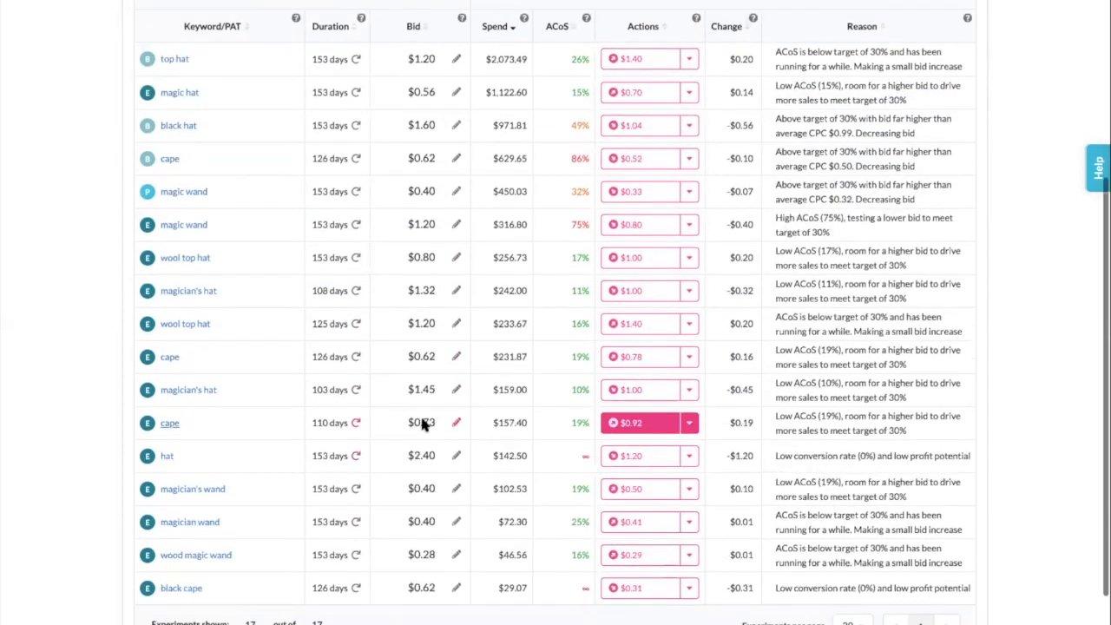
scroll(423, 422, "up", 2)
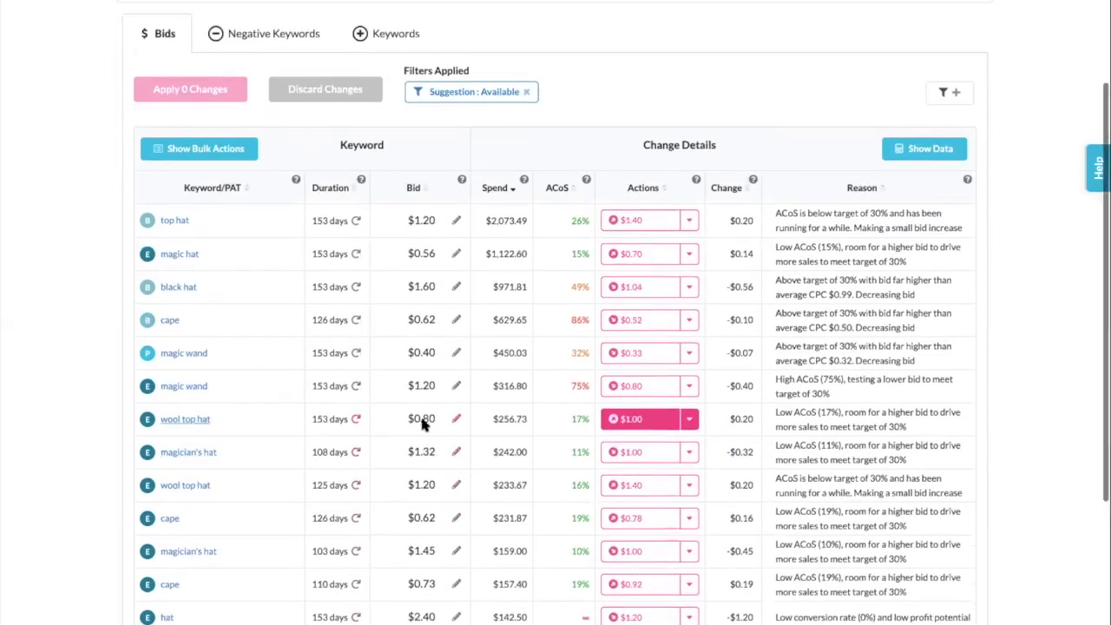
scroll(423, 423, "up", 3)
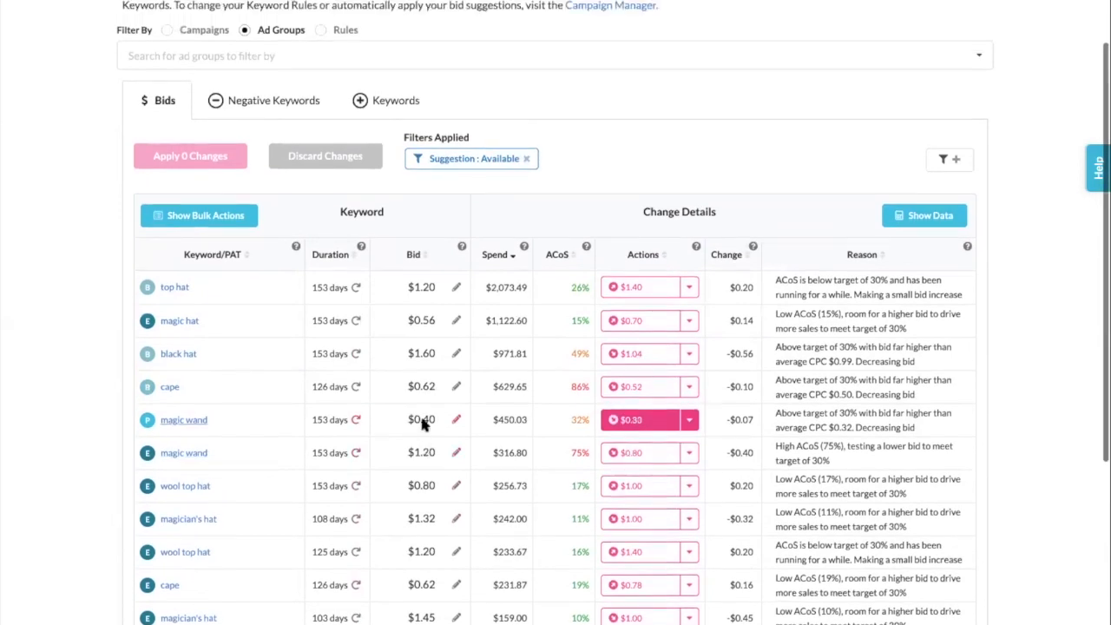
scroll(423, 423, "up", 1)
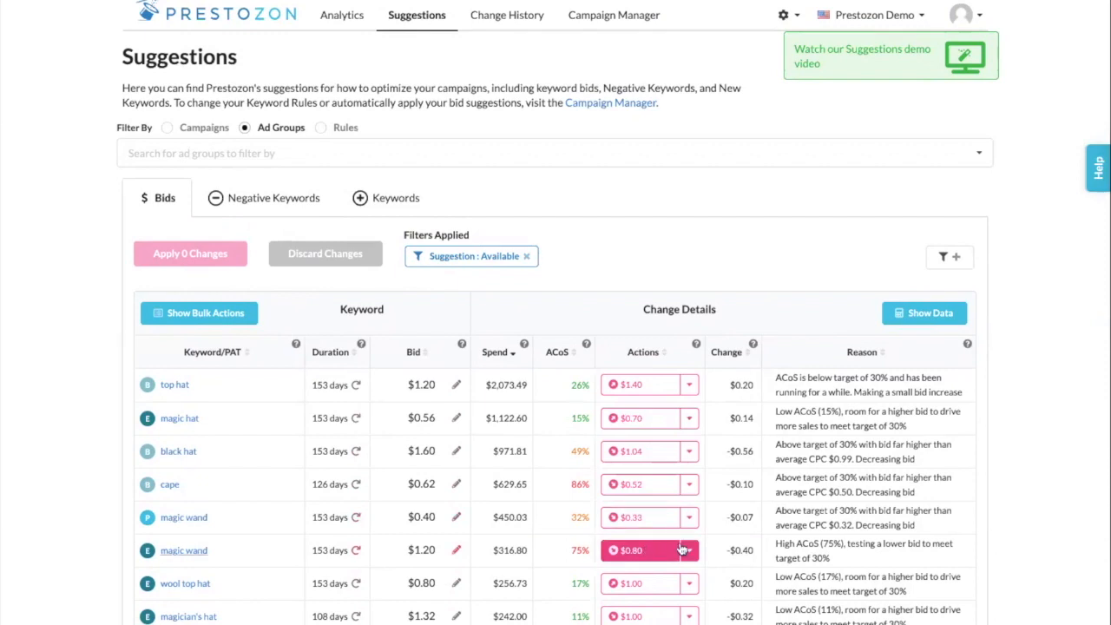
left_click(943, 318)
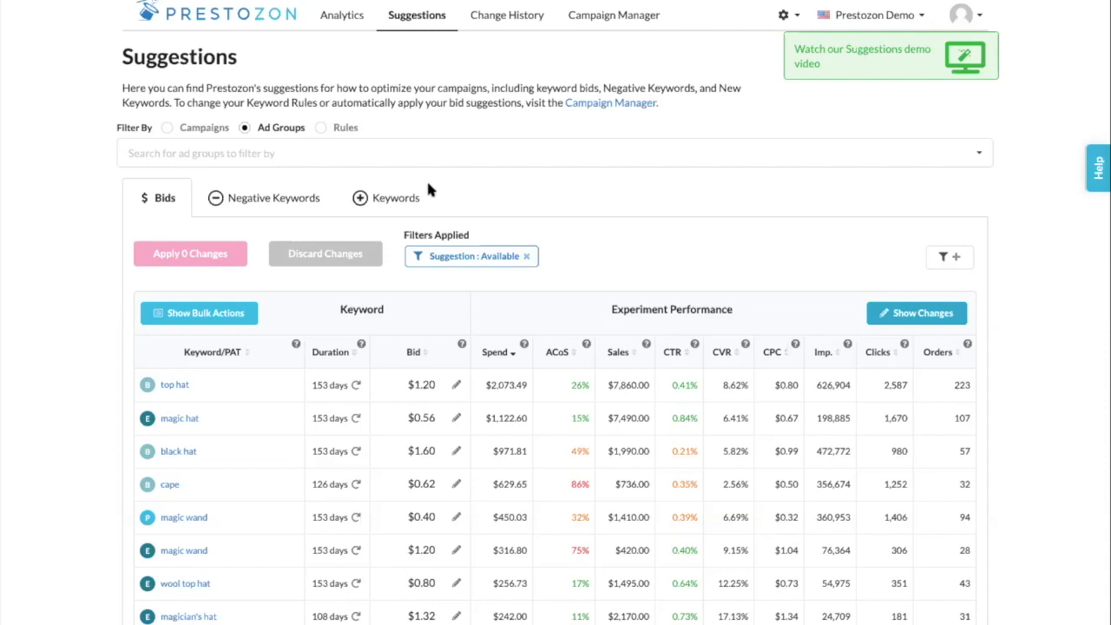
Open the new keyword suggestions and inspect the campaigns, match types and bids proposed for the "magician''s hat" search term
left_click(371, 200)
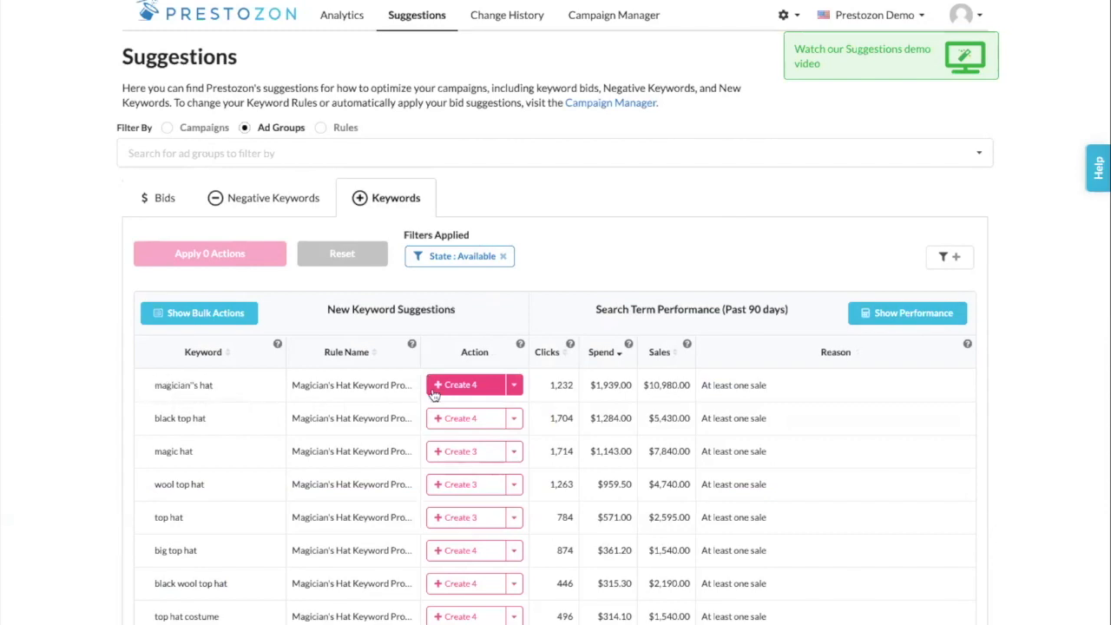
mouse_move(443, 391)
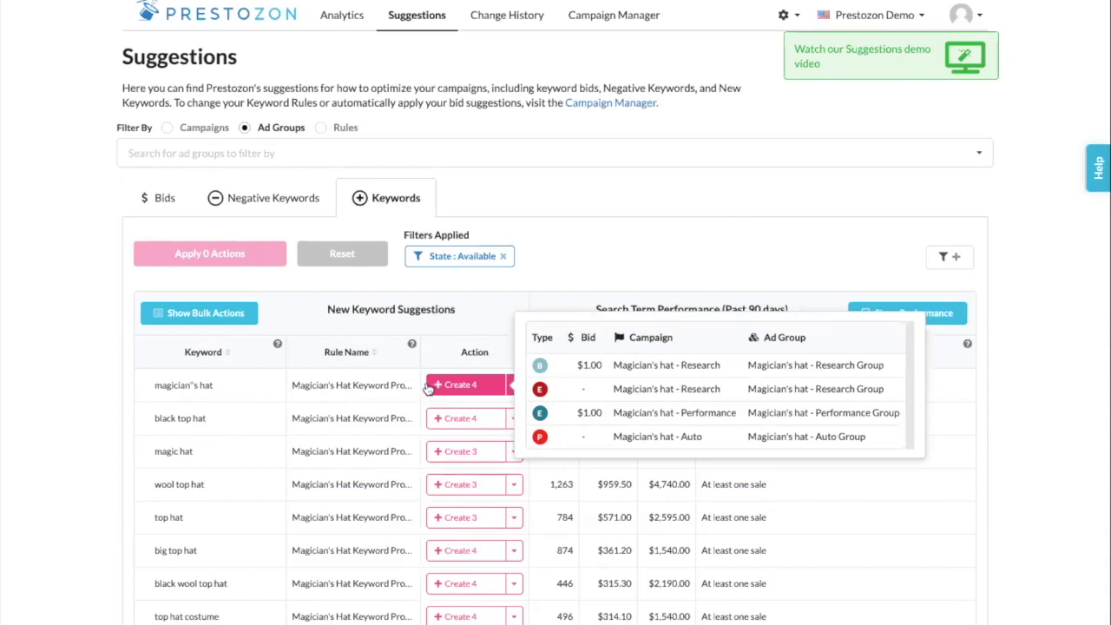
mouse_move(508, 486)
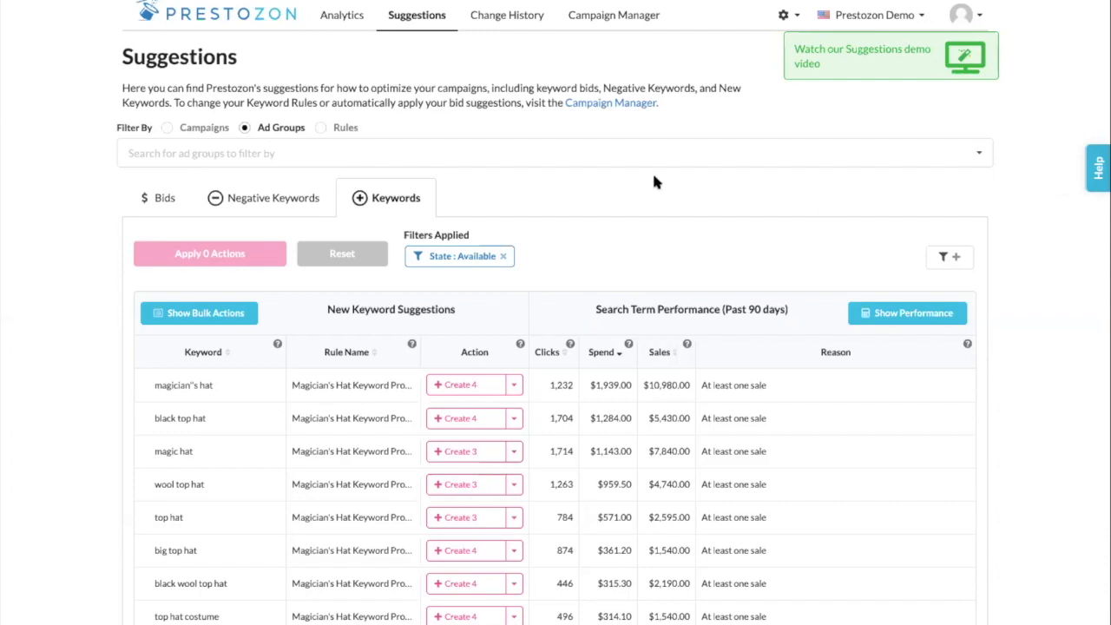
View the rules of the Magician's hat - Auto campaign in the Campaign Manager and open the Magician's Hat Keyword Promotion rule
left_click(614, 103)
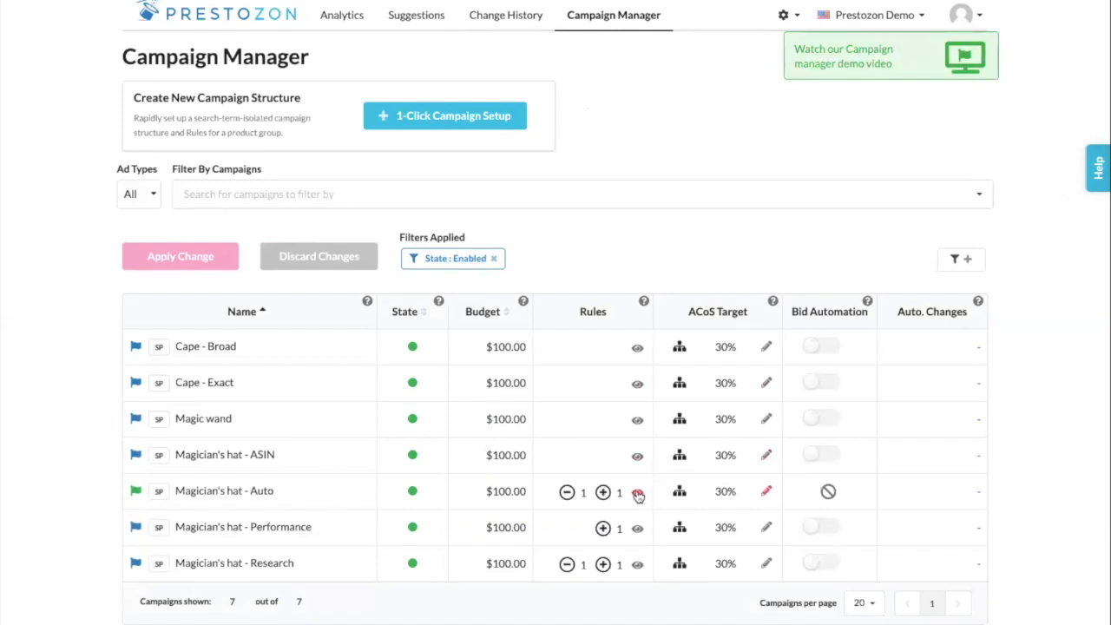
left_click(637, 493)
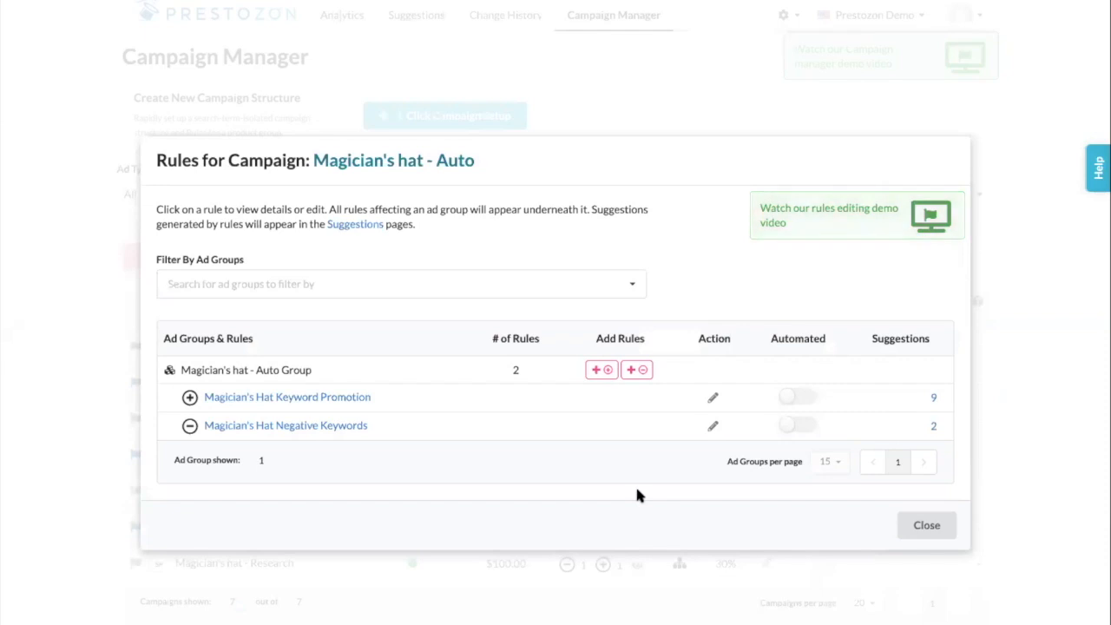
left_click(941, 526)
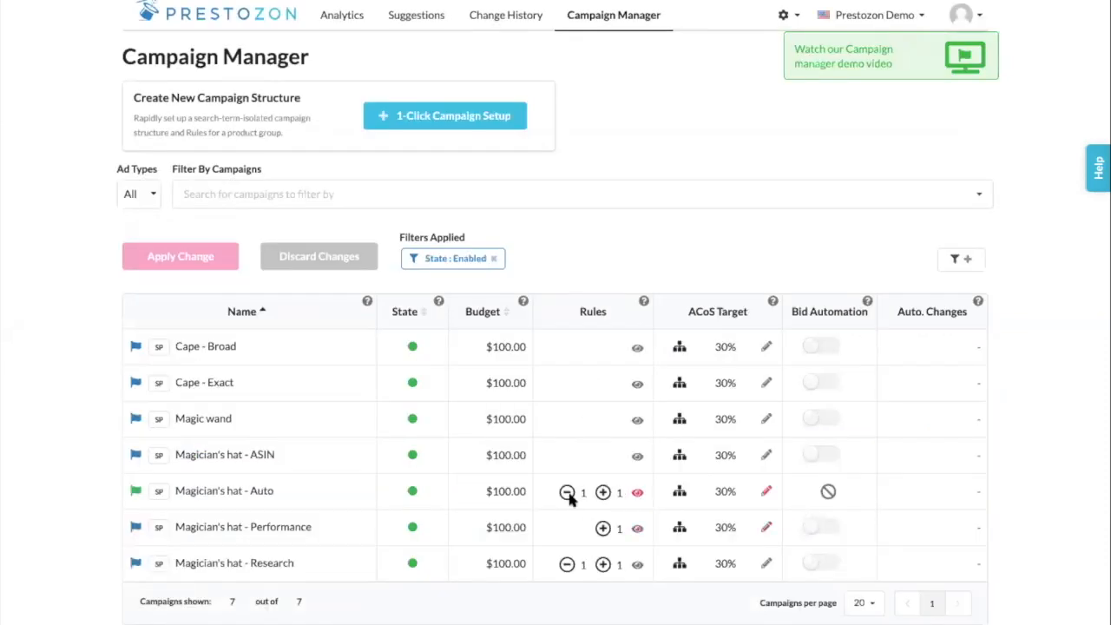
left_click(636, 494)
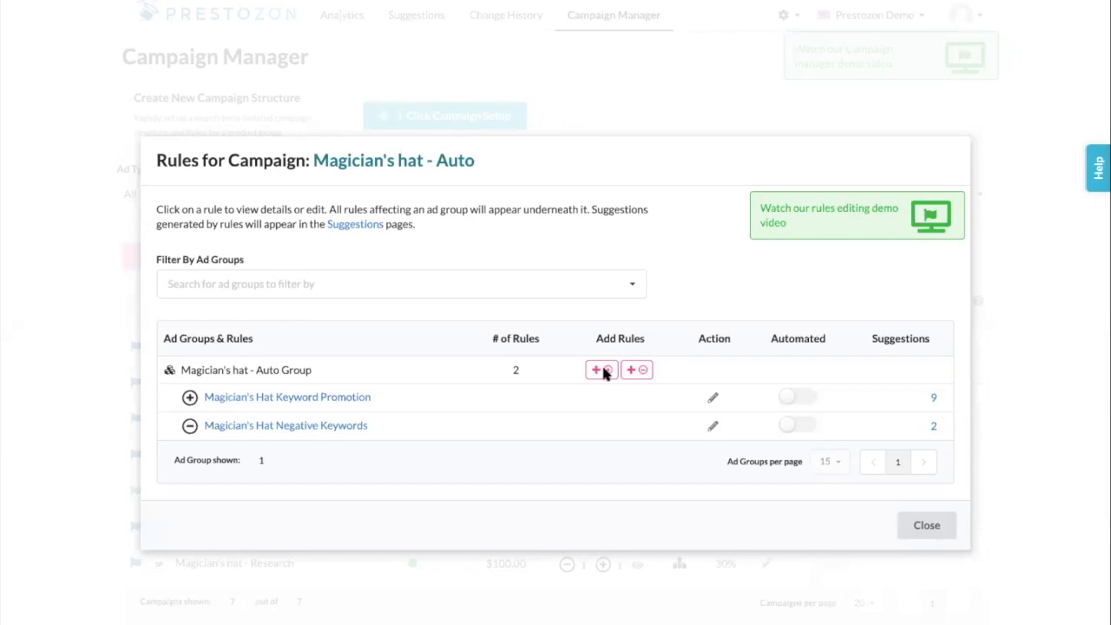
left_click(298, 400)
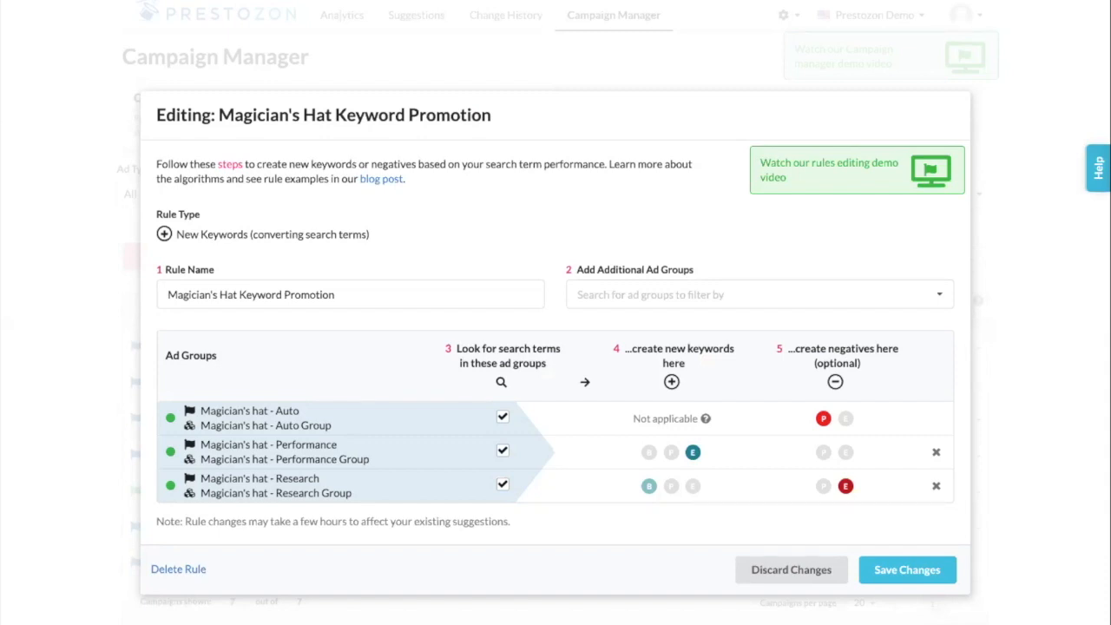
Leave the Keyword Promotion rule unchanged and start a new-keywords rule for Magician's hat - Auto Group named "Magician's Hat Skip Broad"
left_click(789, 570)
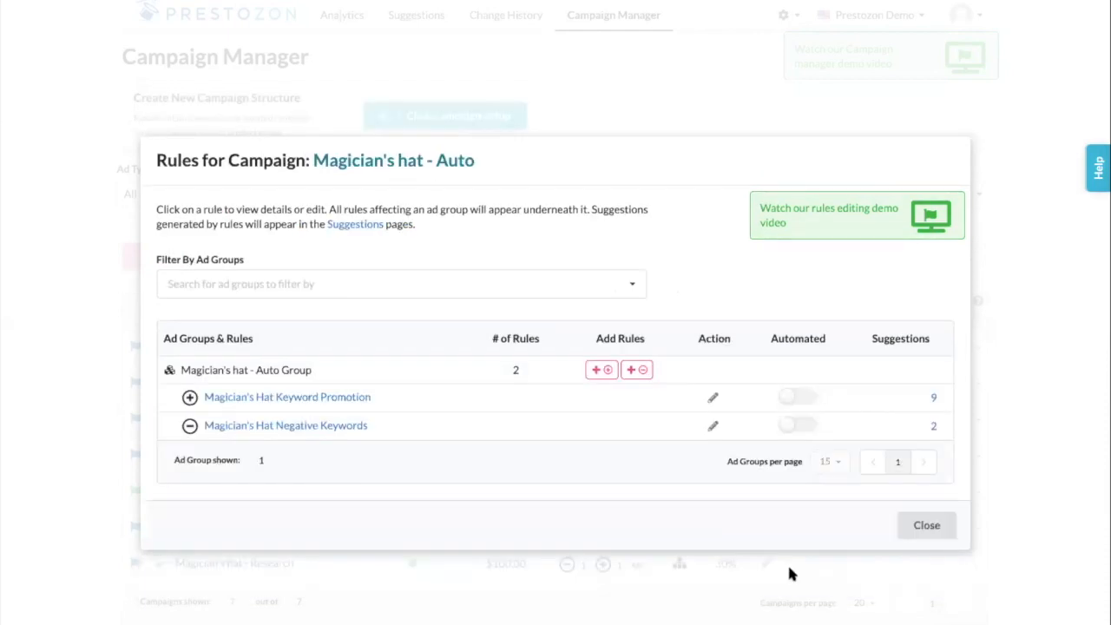
left_click(596, 370)
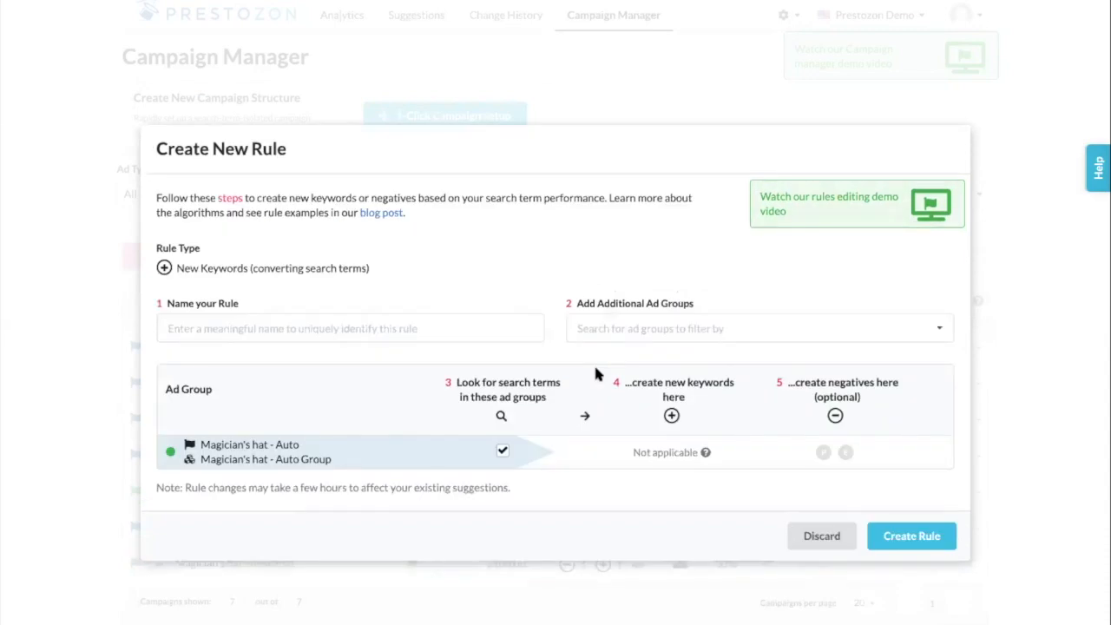
left_click(408, 327)
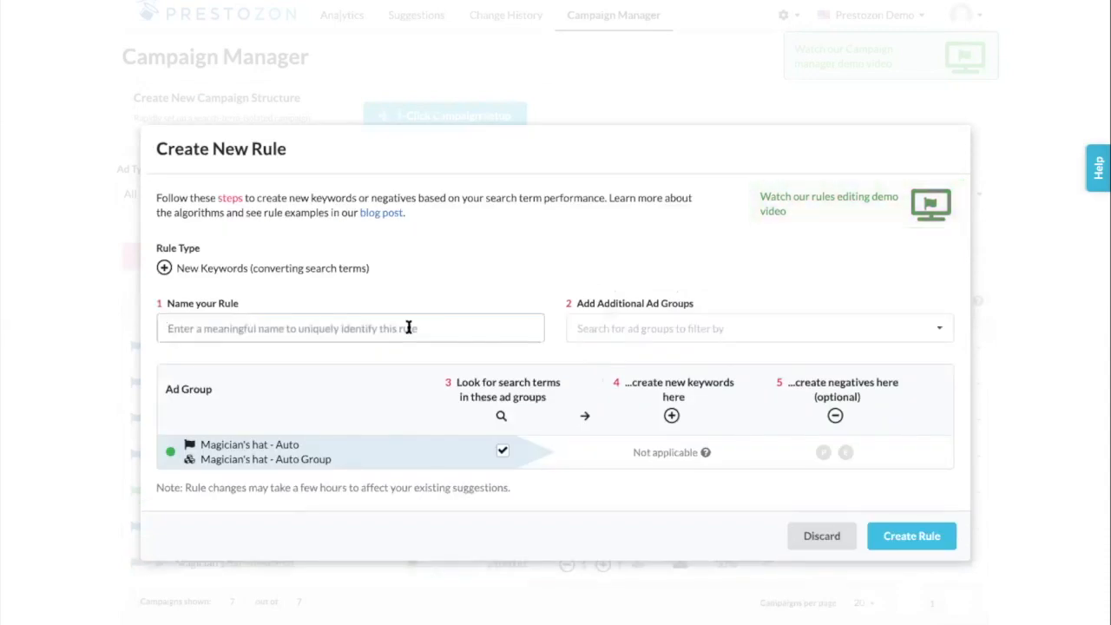
type("Magician")
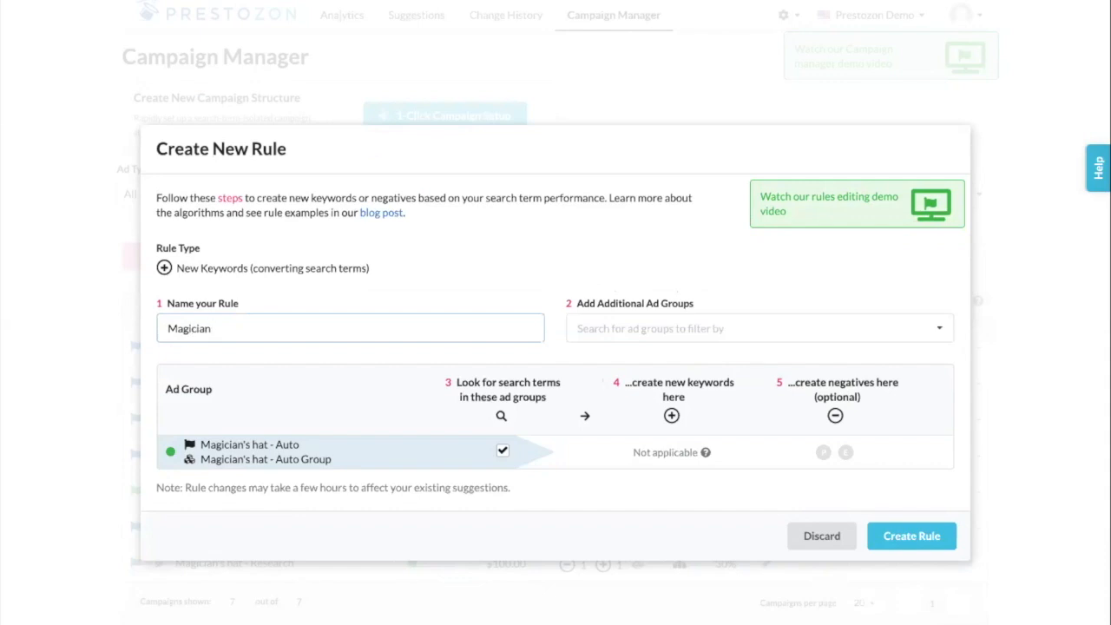
type("'s Hat Skip Broad")
Find ad groups matching "magic" and add Magician's hat - Performance Group to the new rule
left_click(650, 329)
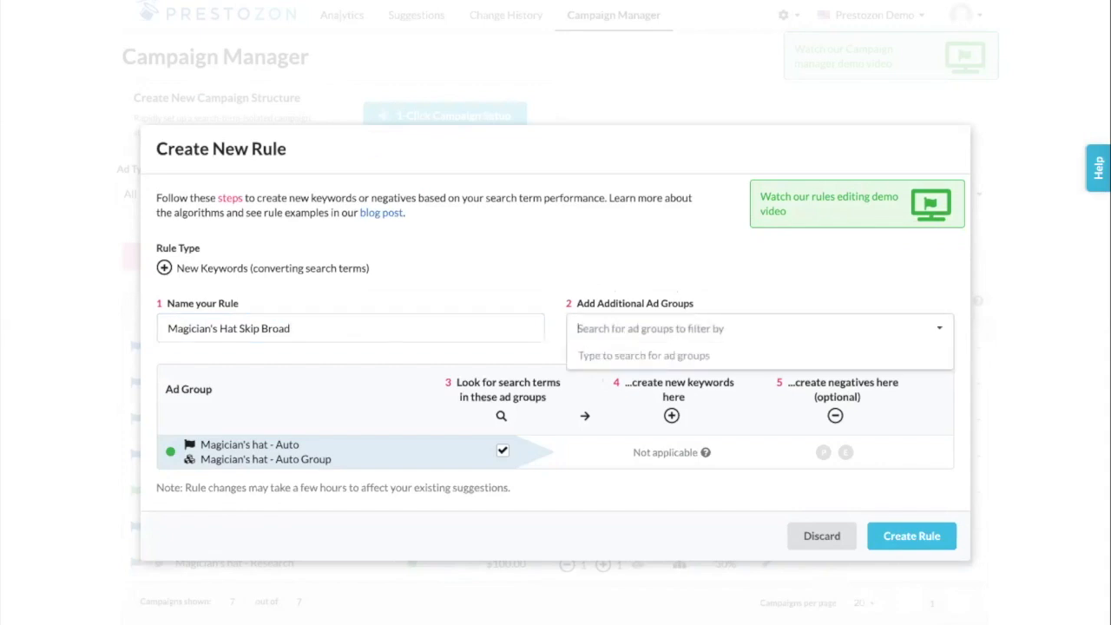
type("magic")
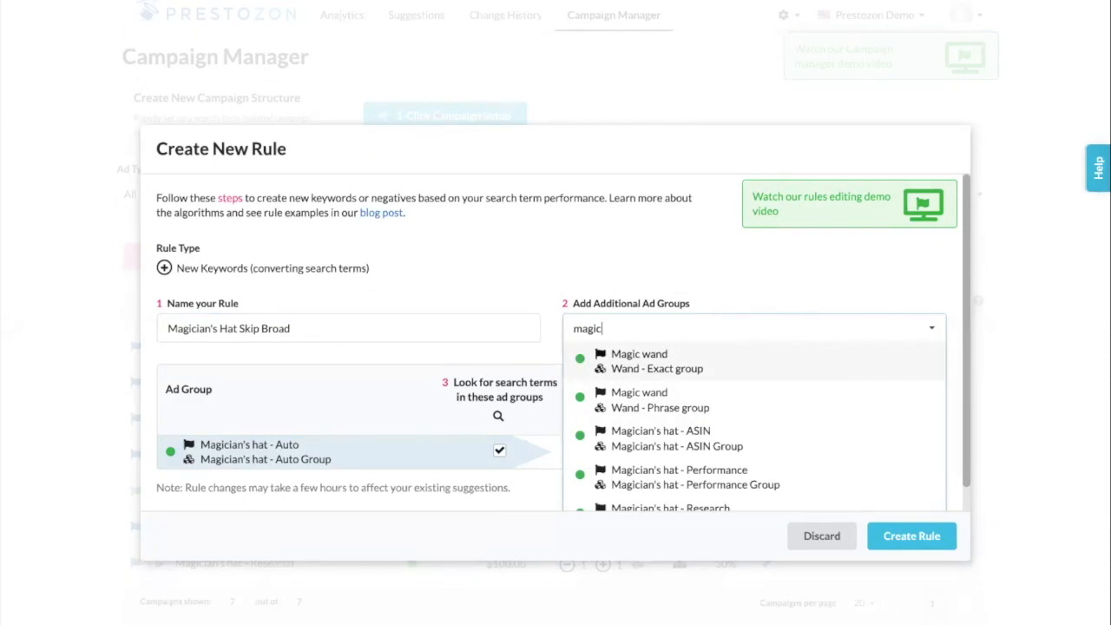
scroll(723, 494, "down", 1)
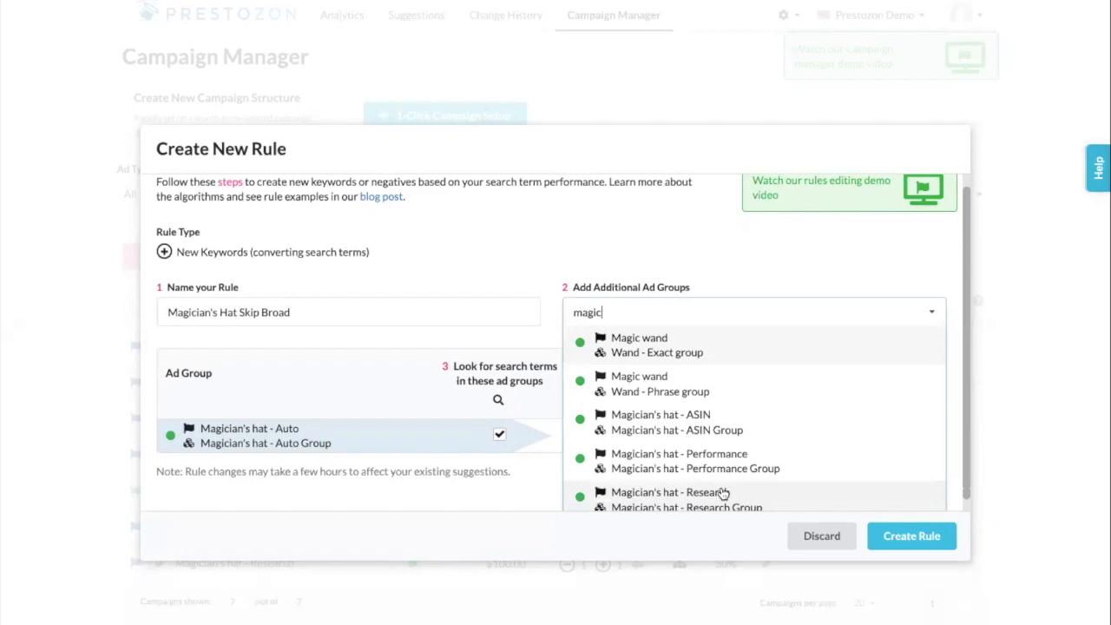
left_click(706, 452)
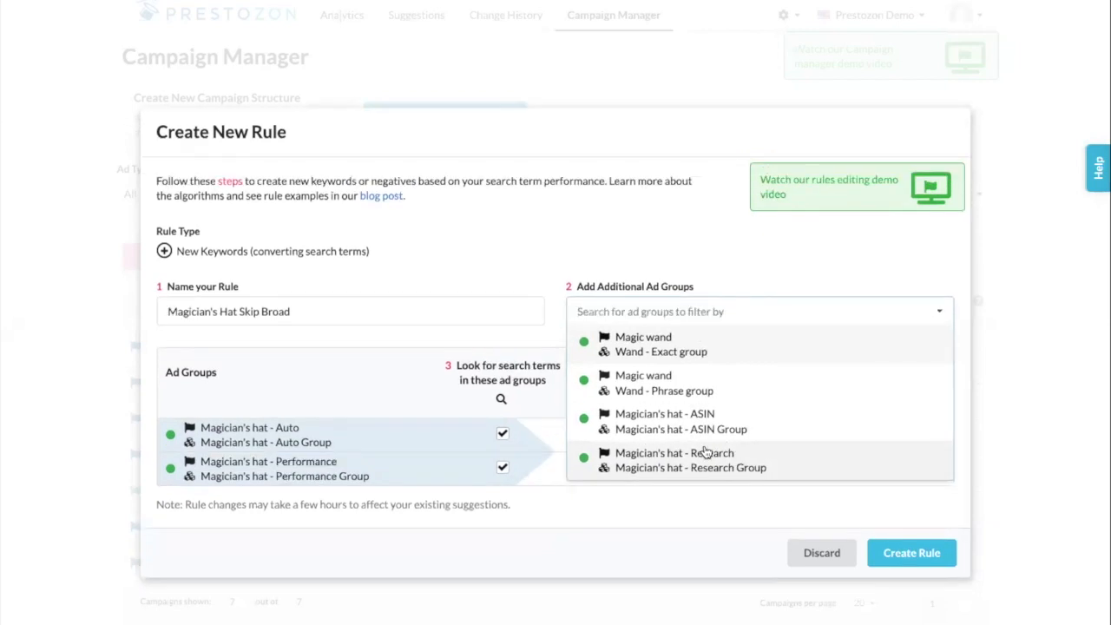
left_click(577, 510)
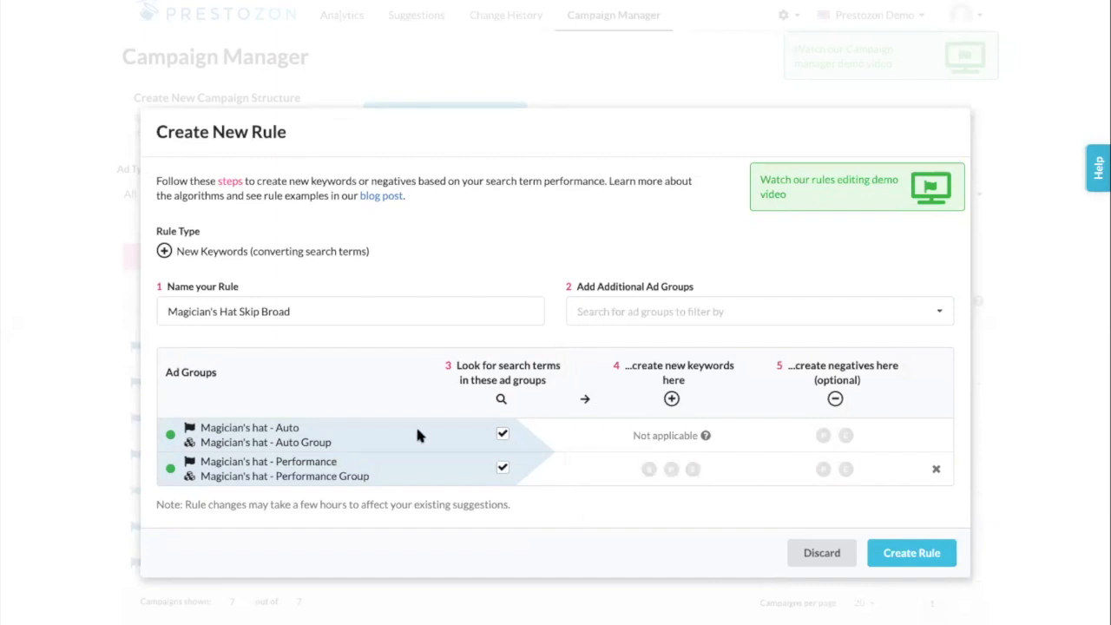
Set exact negatives for the Auto group and exact new keywords for the Performance group, then discard the rule
left_click(845, 436)
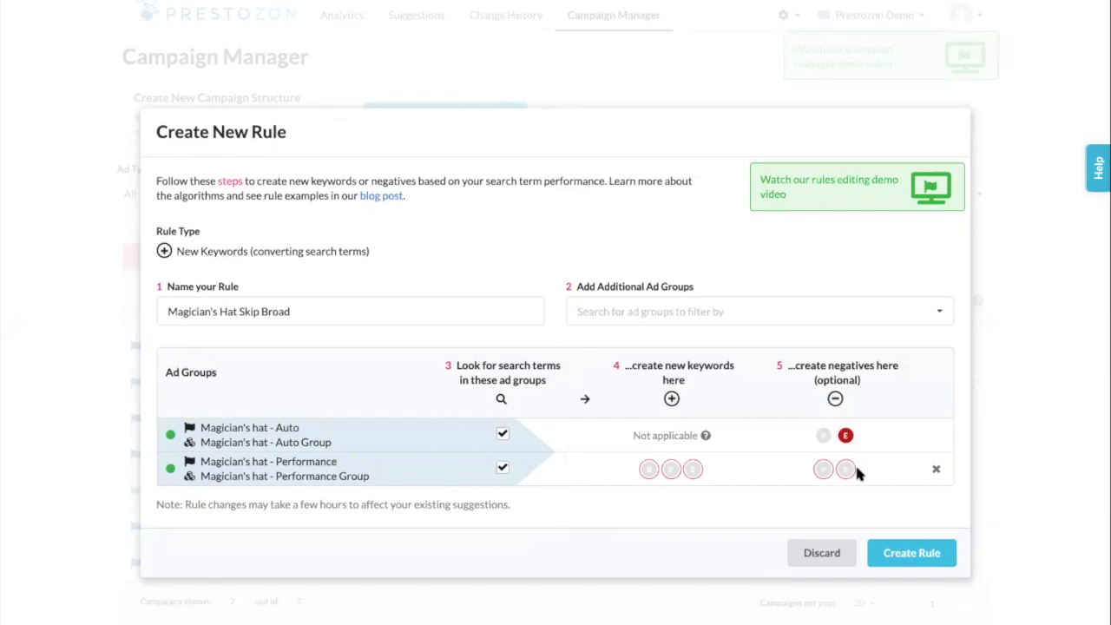
left_click(693, 469)
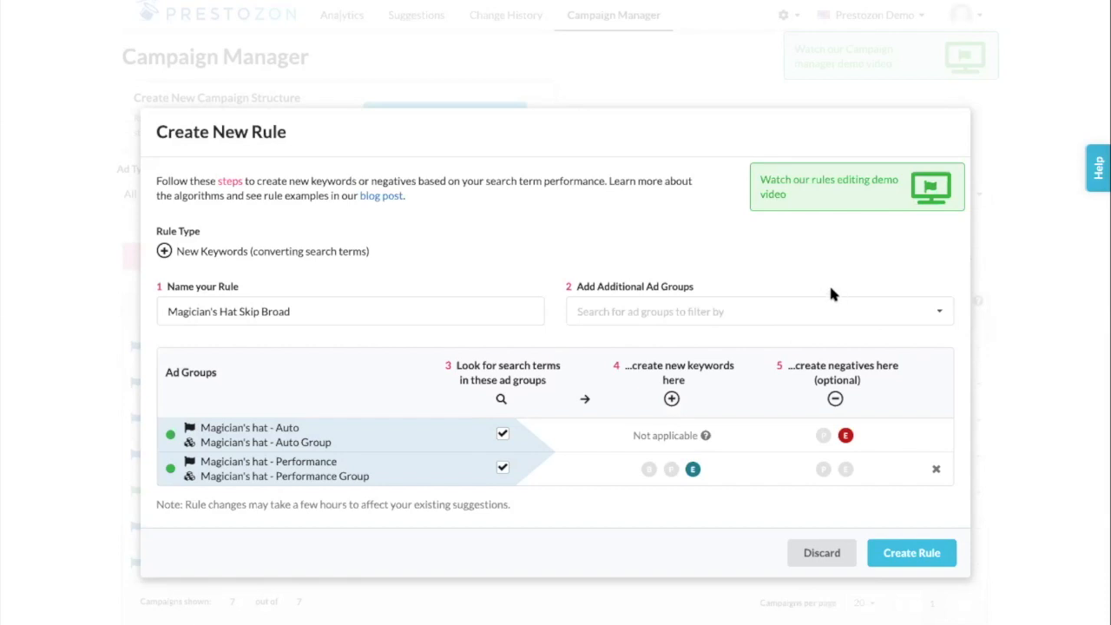
left_click(822, 553)
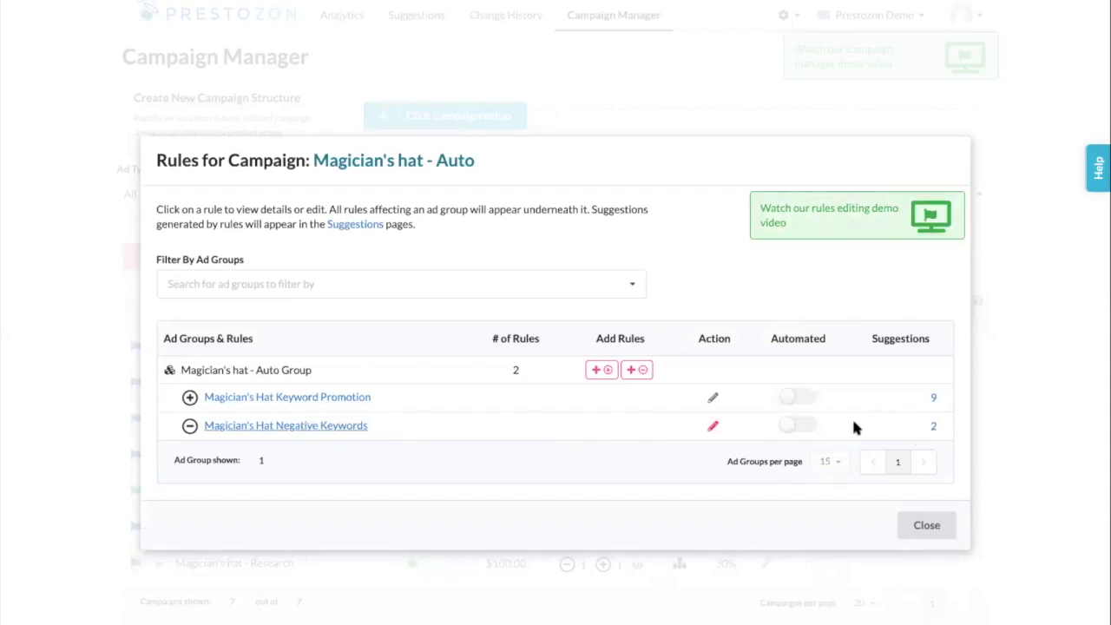
Open the suggestions from the Magician's Hat Negative Keywords rule and examine the performance data for "hat" and "hats"
left_click(933, 425)
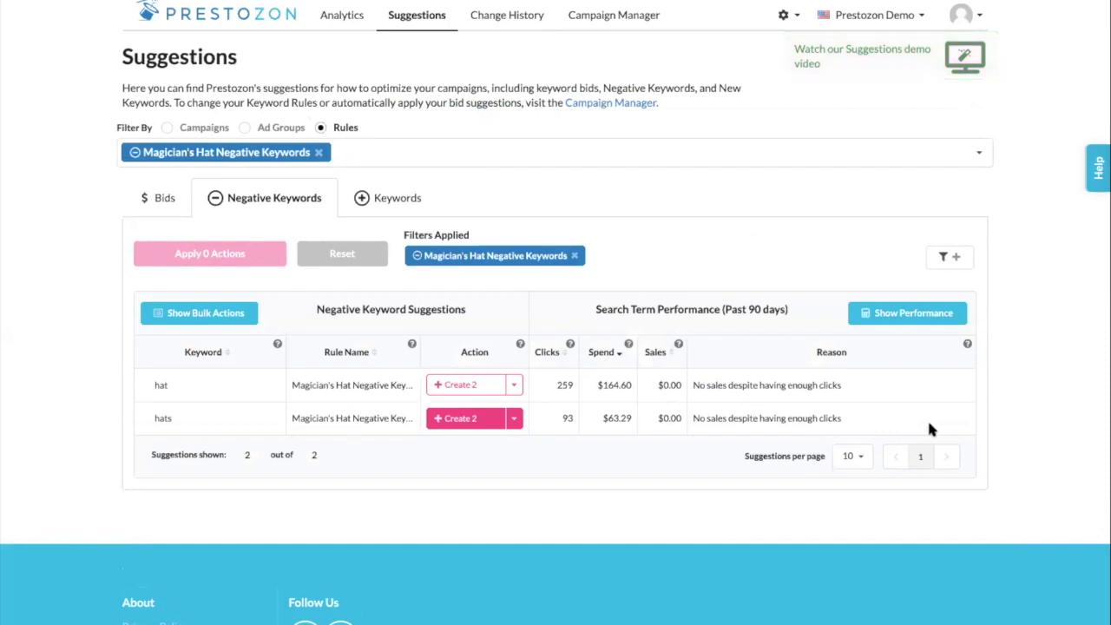
double_click(163, 385)
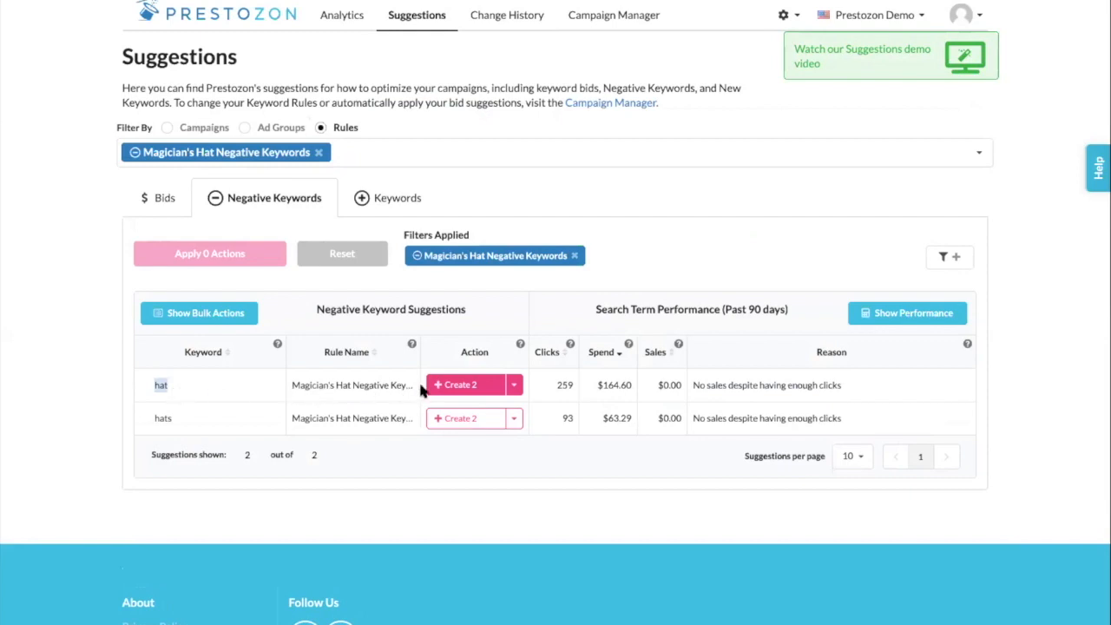
mouse_move(441, 391)
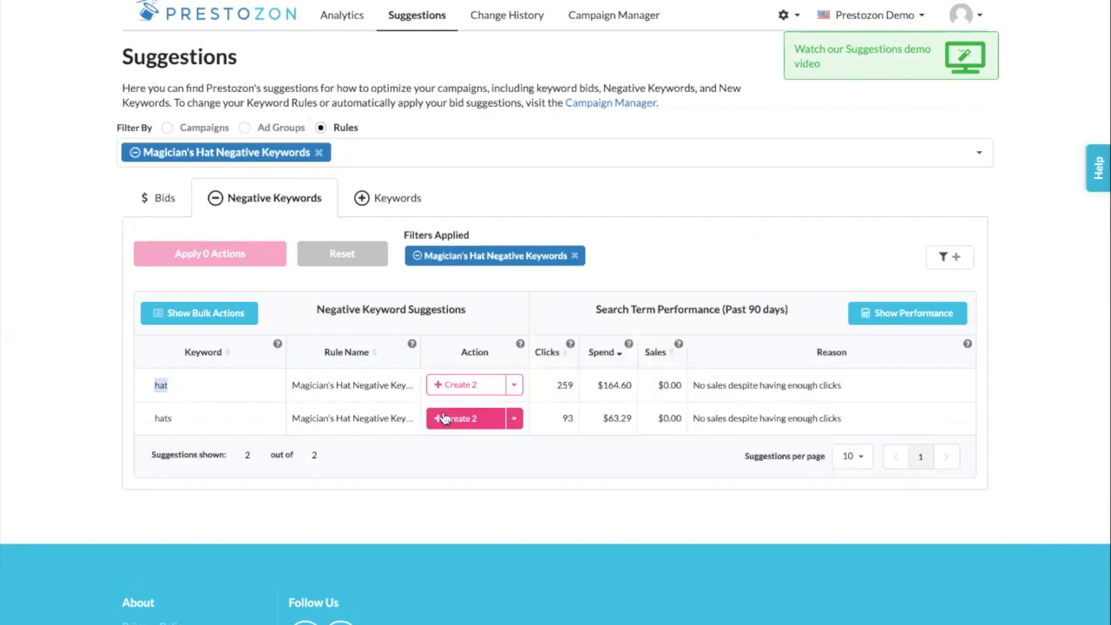
mouse_move(444, 417)
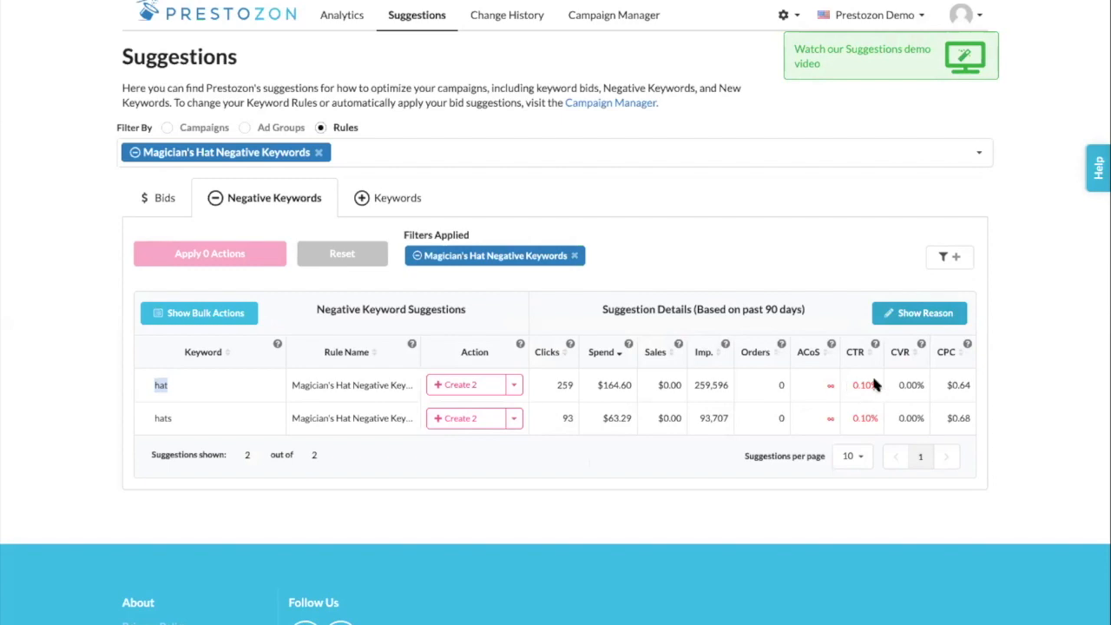
left_click(914, 384)
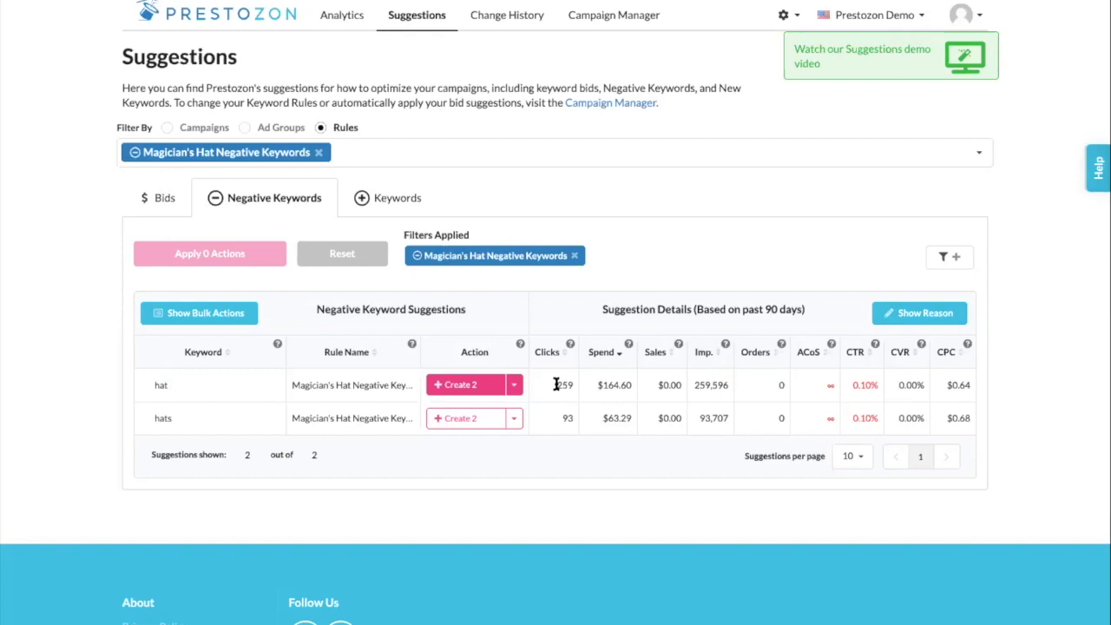
View the columns available for filtering the table, and inspect the campaigns and ad groups where the negative keywords would be created
left_click(954, 256)
left_click(616, 339)
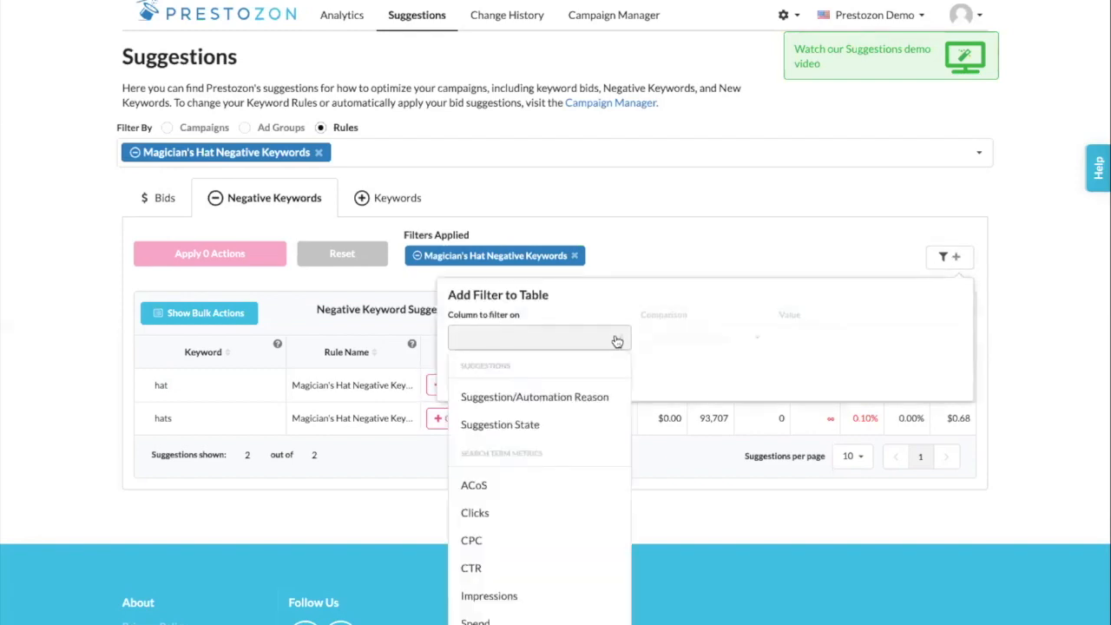
left_click(835, 235)
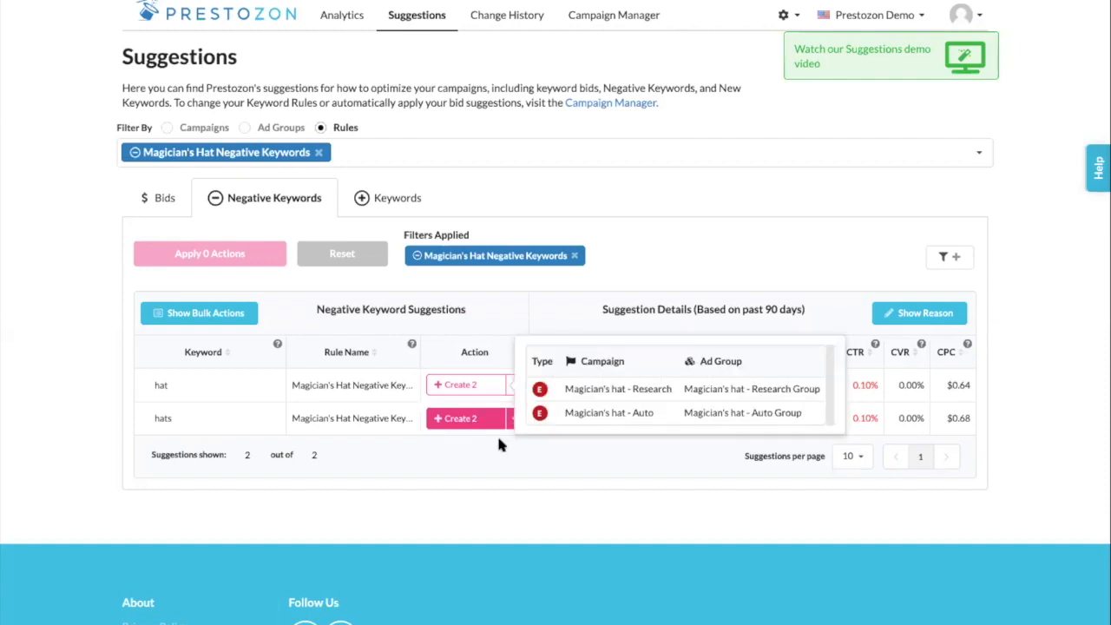
mouse_move(484, 429)
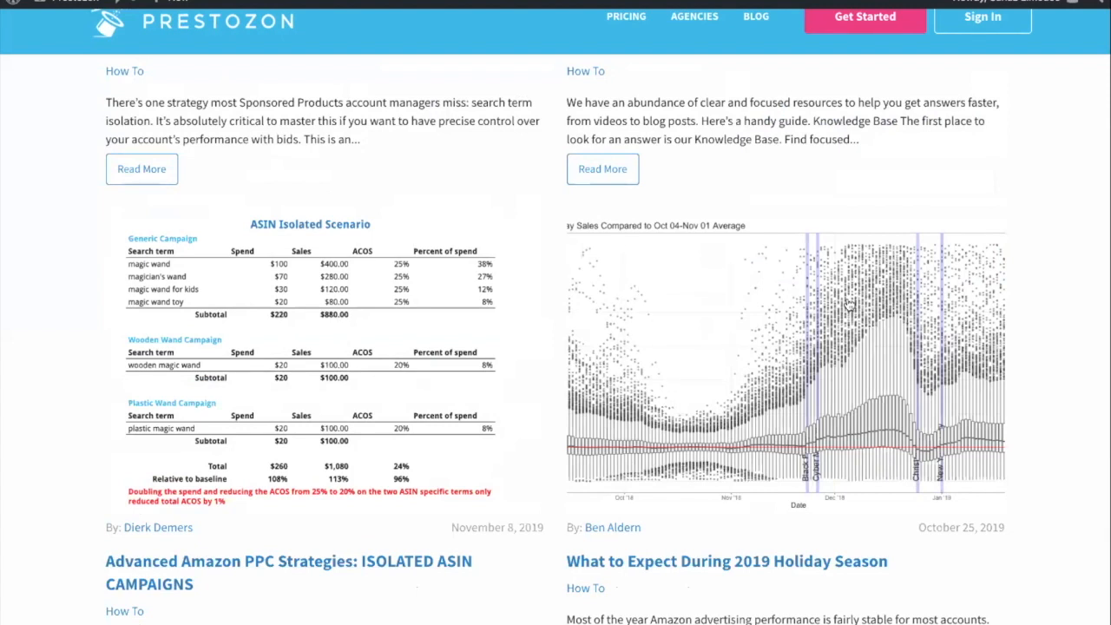
Search the Prestozon blog for "account restructure" and open the article "How to Restructure Your Account"
scroll(871, 197, "up", 5)
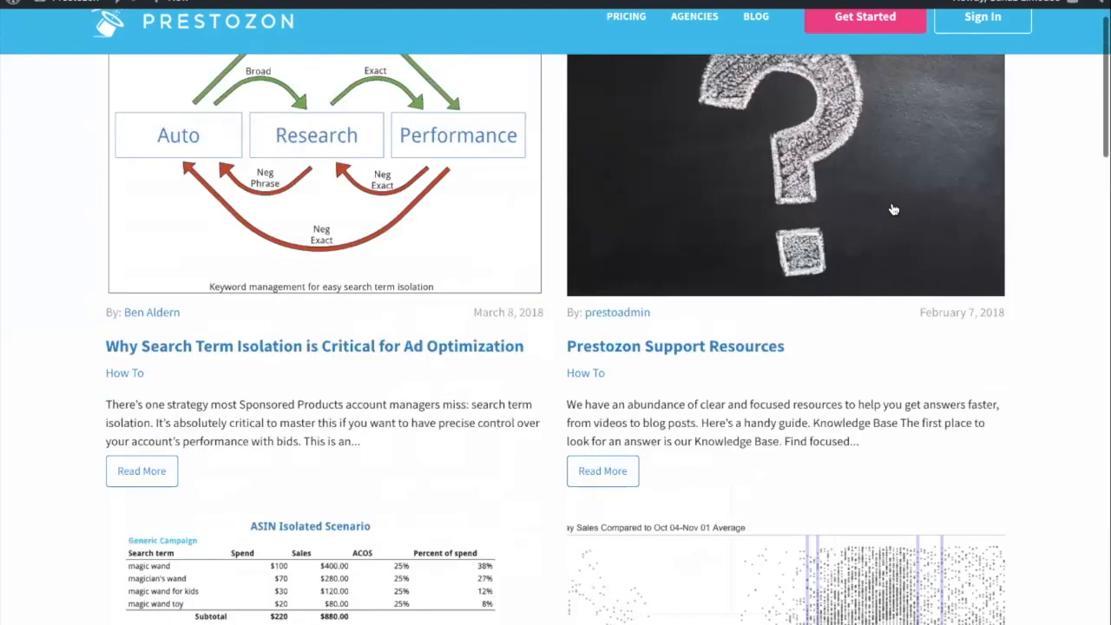
left_click(817, 105)
left_click(807, 141)
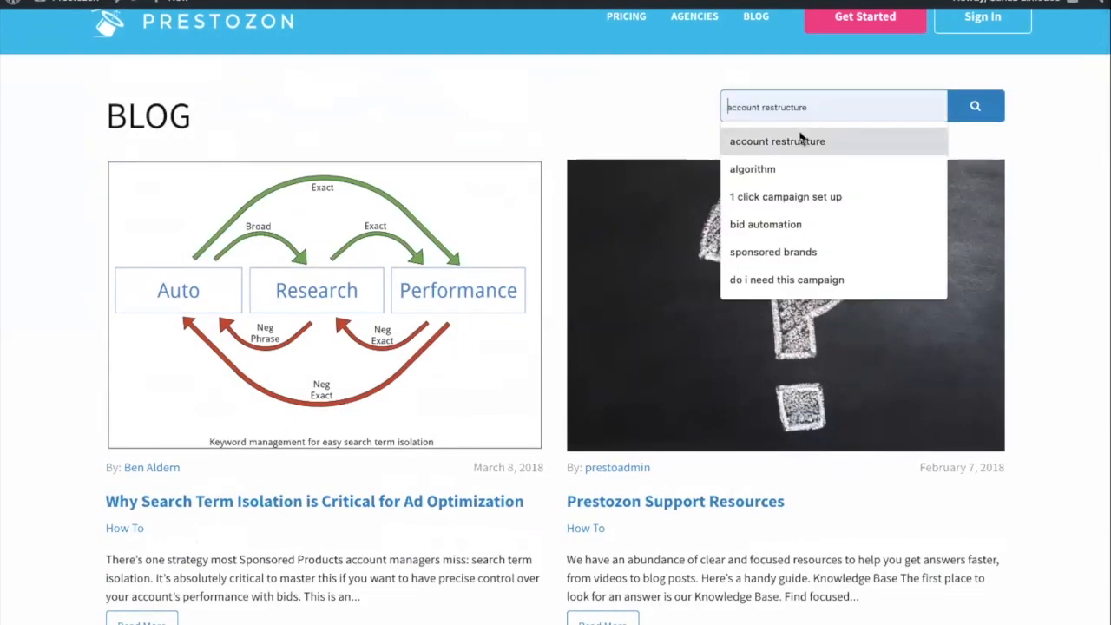
left_click(976, 107)
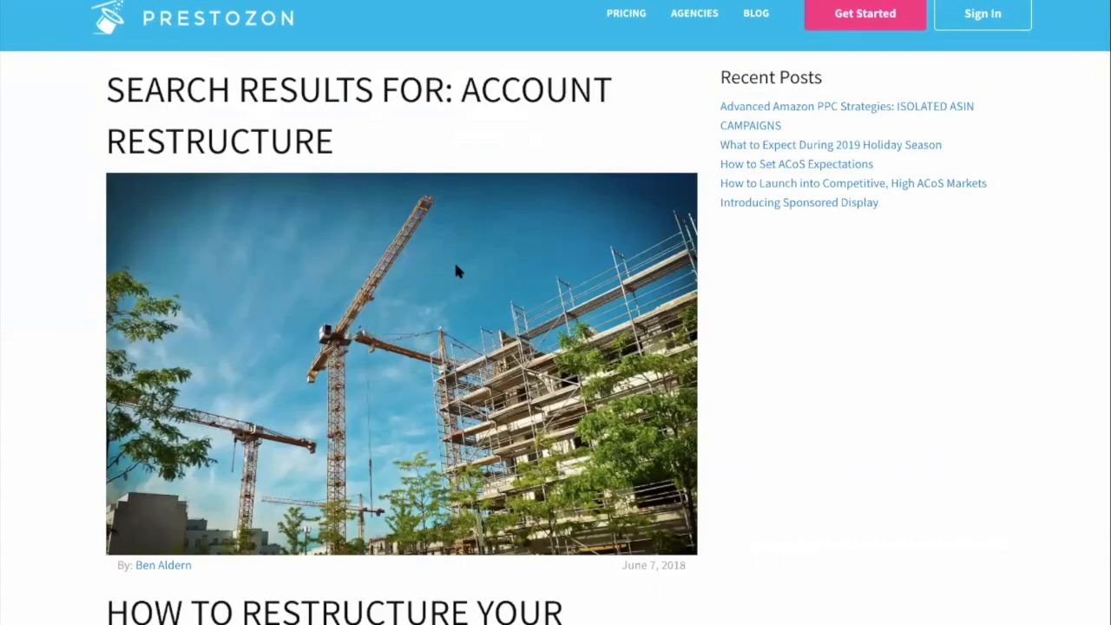
scroll(453, 260, "down", 2)
scroll(463, 261, "down", 2)
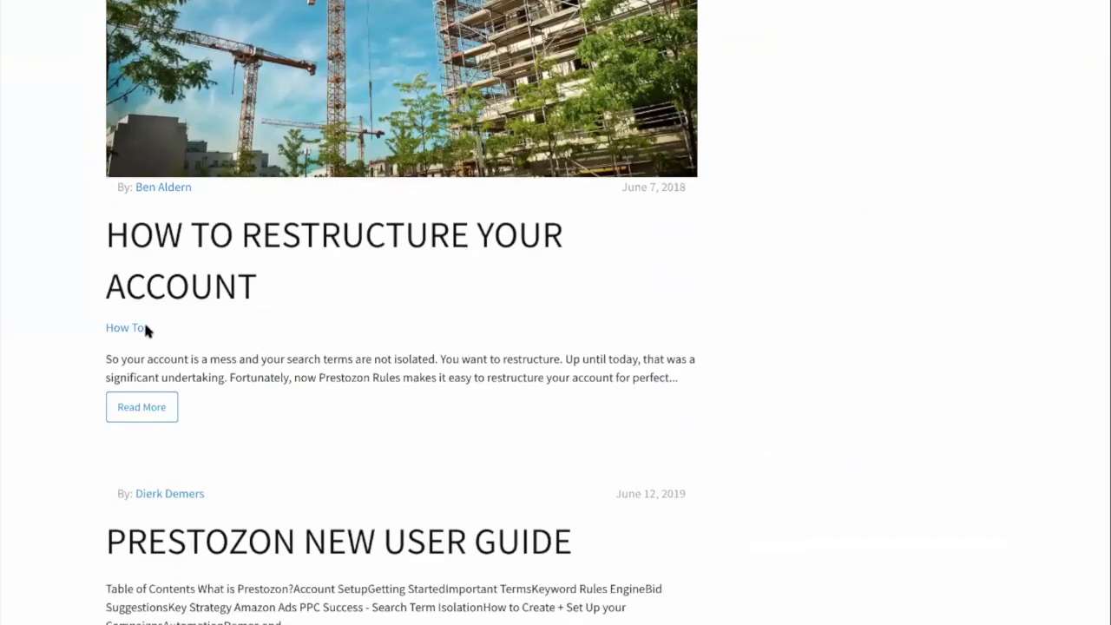
left_click(141, 407)
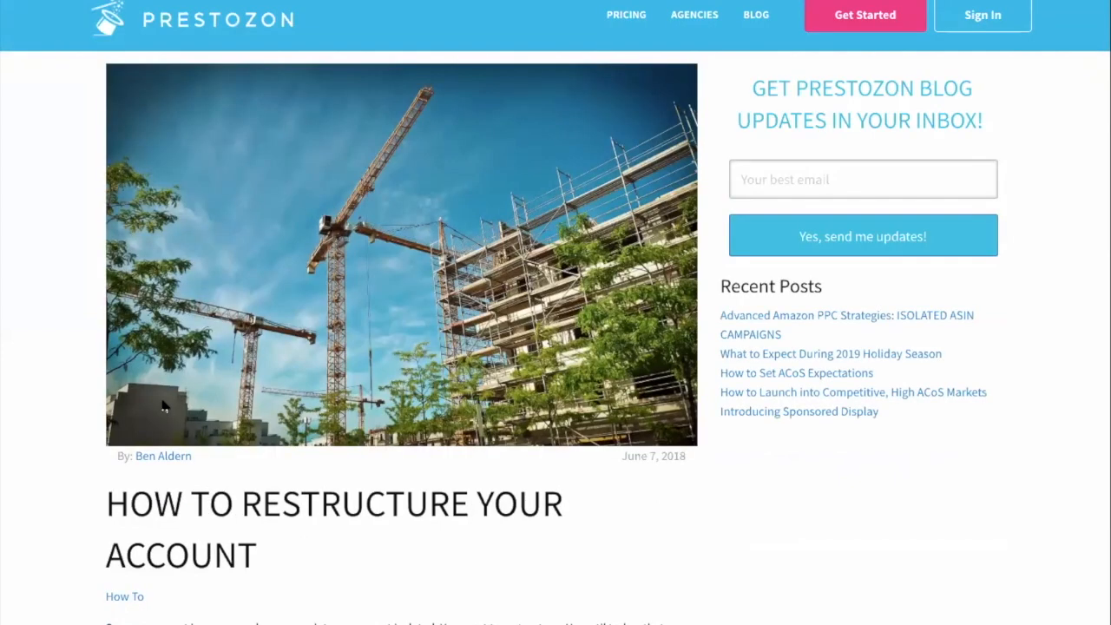
Read the restructuring article's sections on picking the SKUs and setting up the new Auto, Research and Performance campaigns
scroll(571, 460, "down", 2)
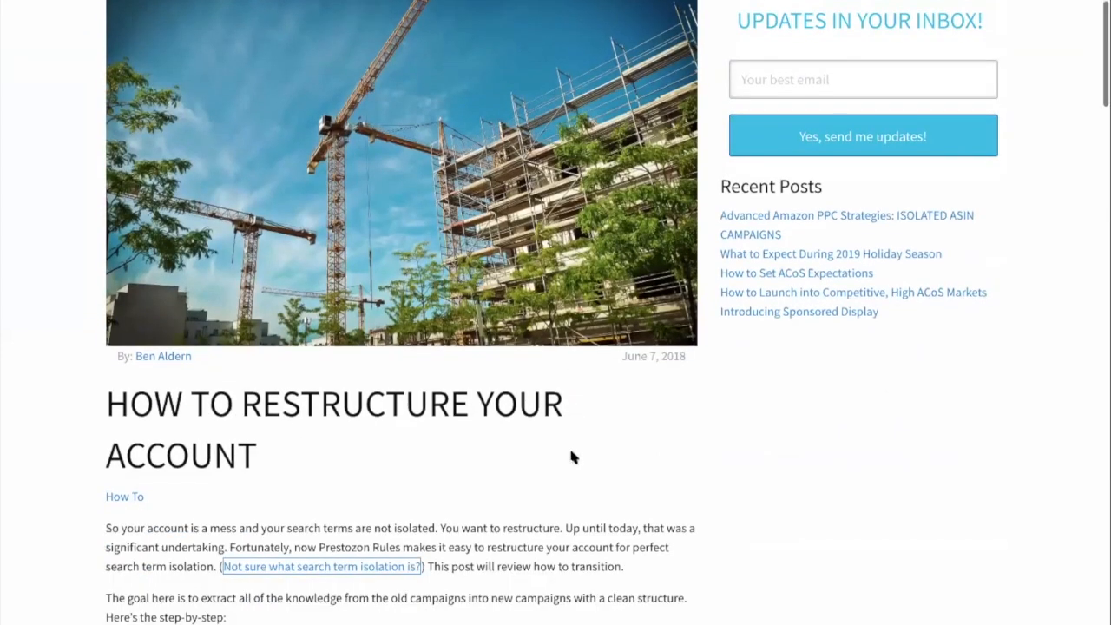
scroll(571, 456, "down", 2)
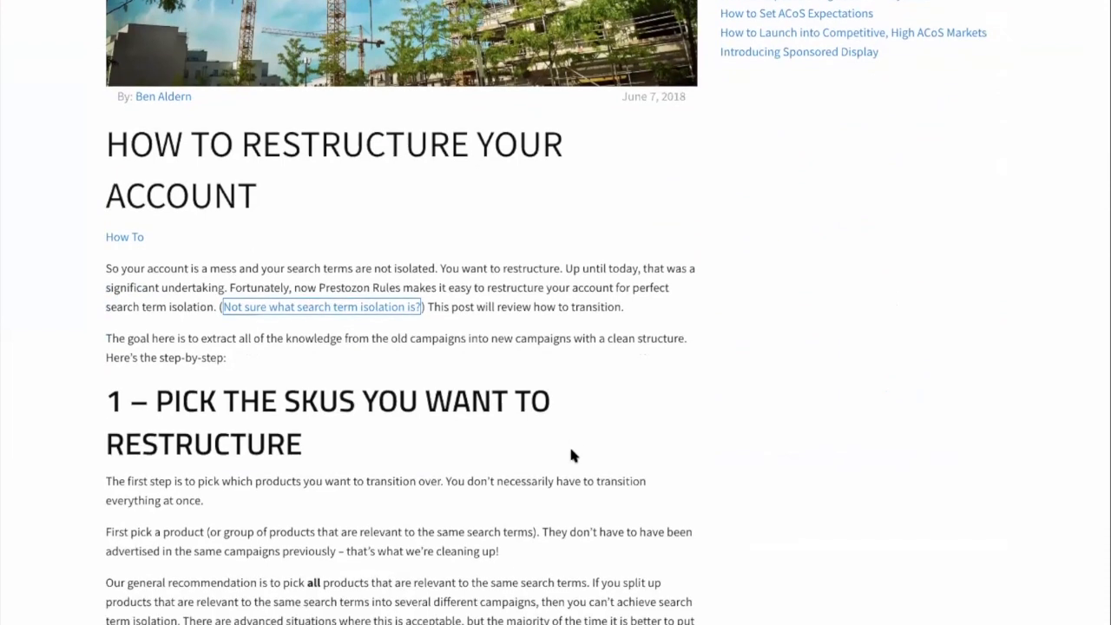
scroll(571, 455, "down", 1)
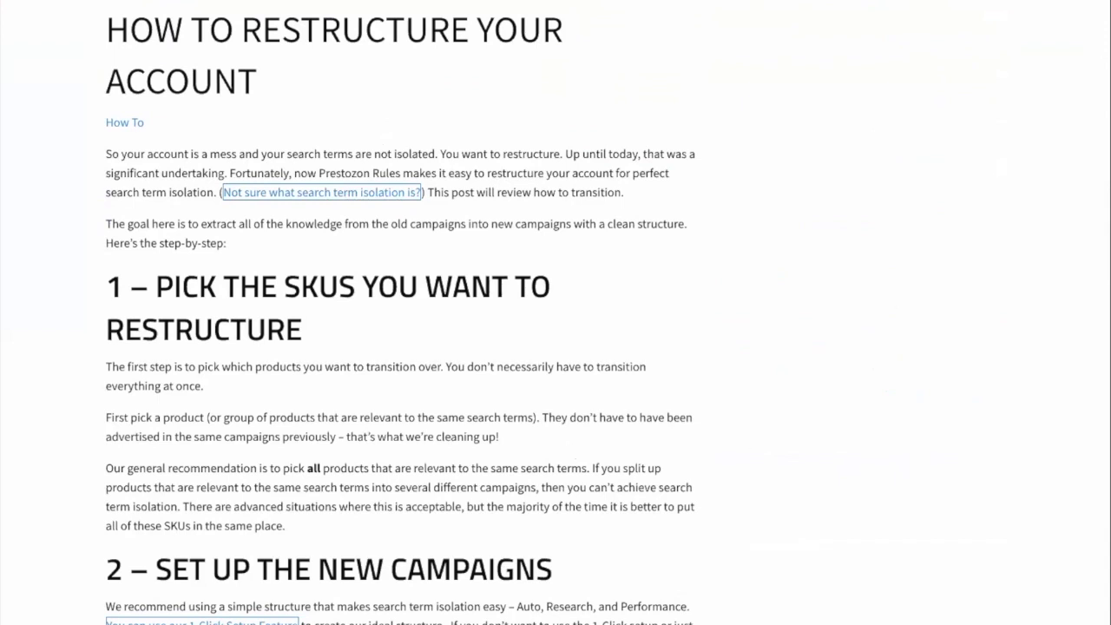
scroll(743, 411, "down", 1)
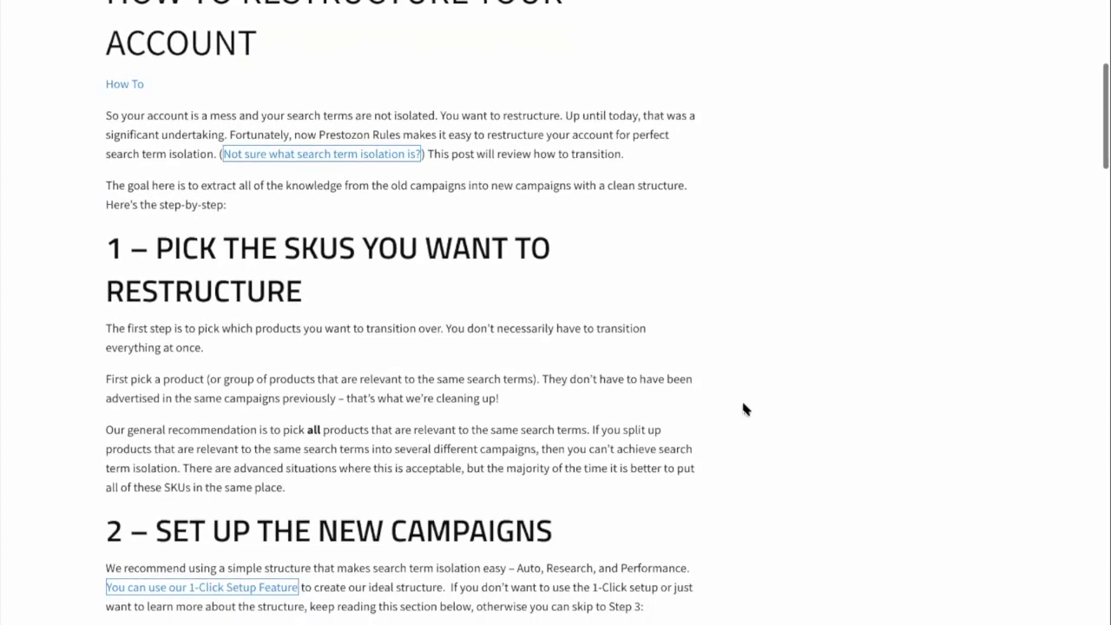
scroll(744, 408, "down", 2)
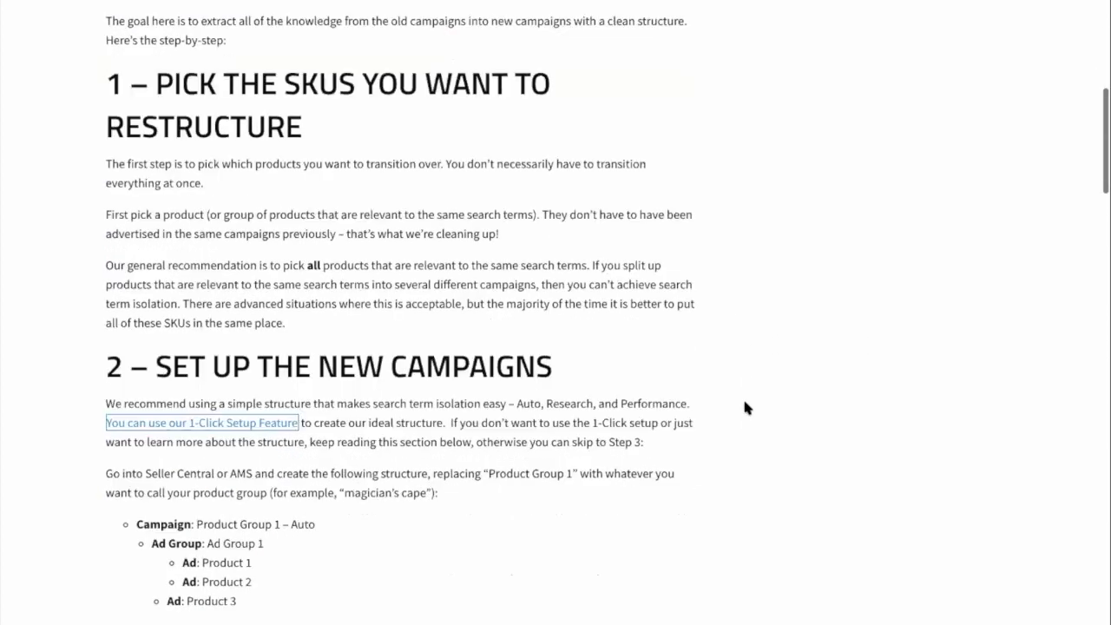
scroll(744, 408, "down", 1)
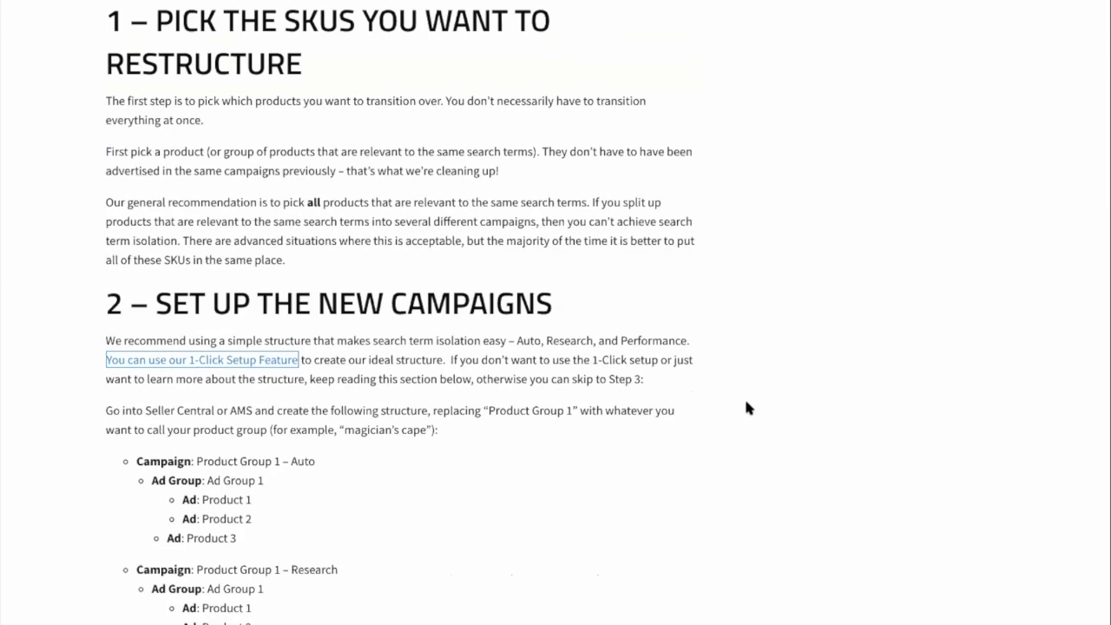
scroll(744, 406, "down", 1)
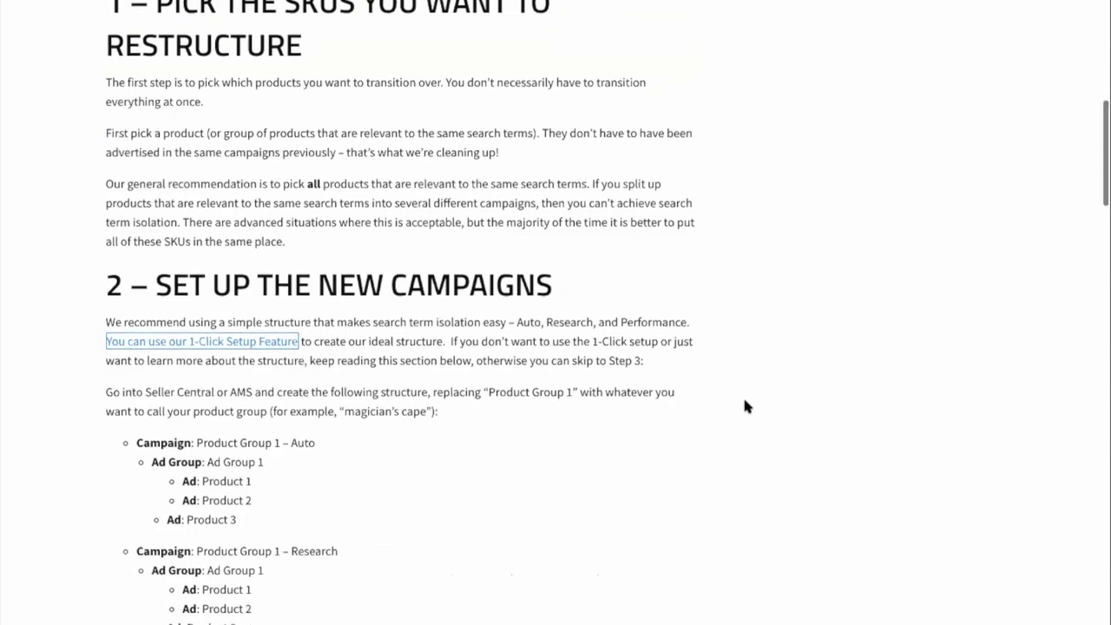
scroll(744, 405, "down", 1)
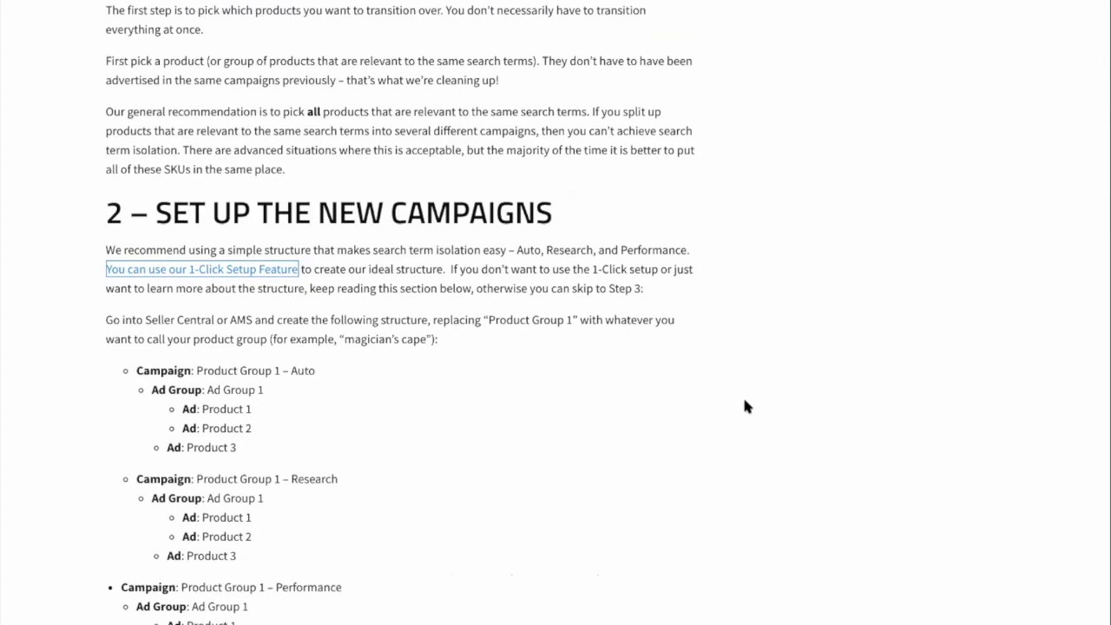
scroll(744, 407, "down", 1)
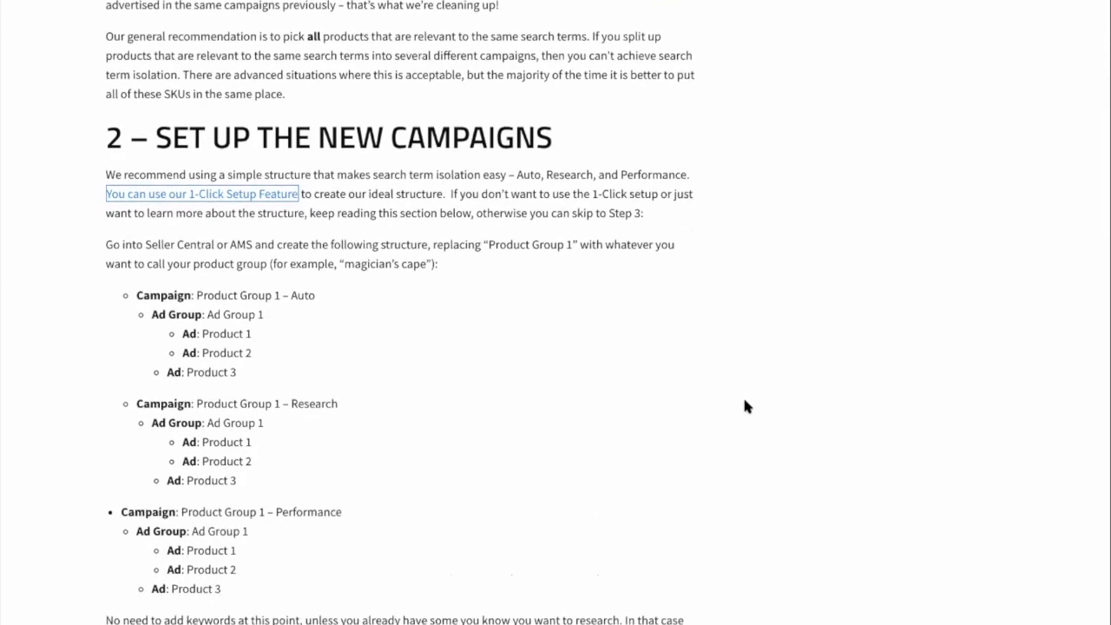
scroll(744, 406, "down", 2)
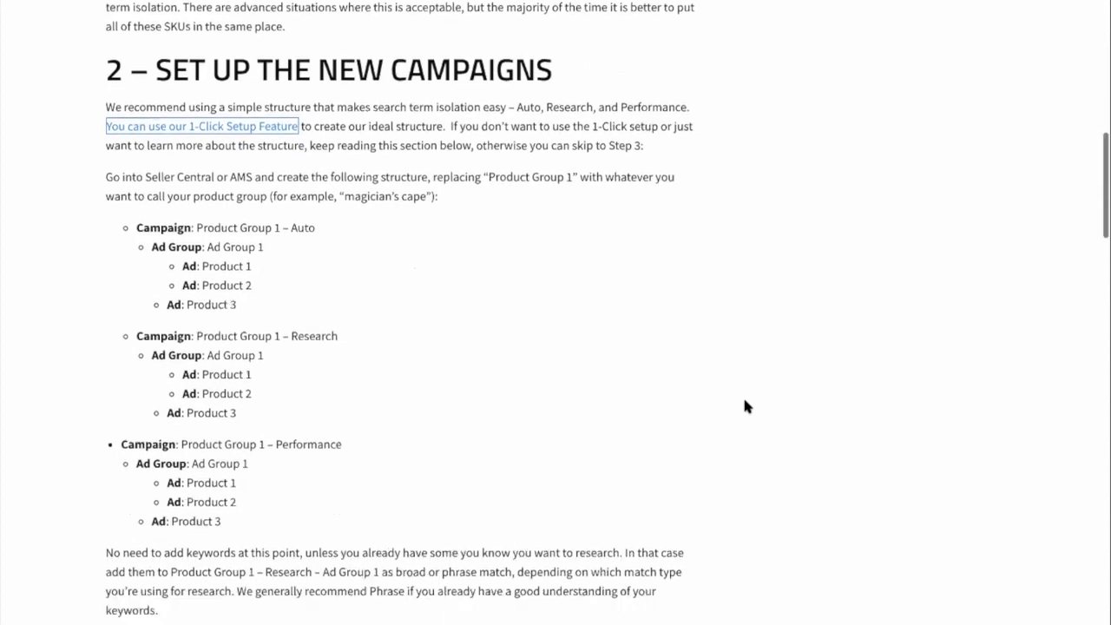
Review the article's recommended campaign, ad group and ad hierarchy together with its advice on grouping products by search term
scroll(744, 406, "down", 1)
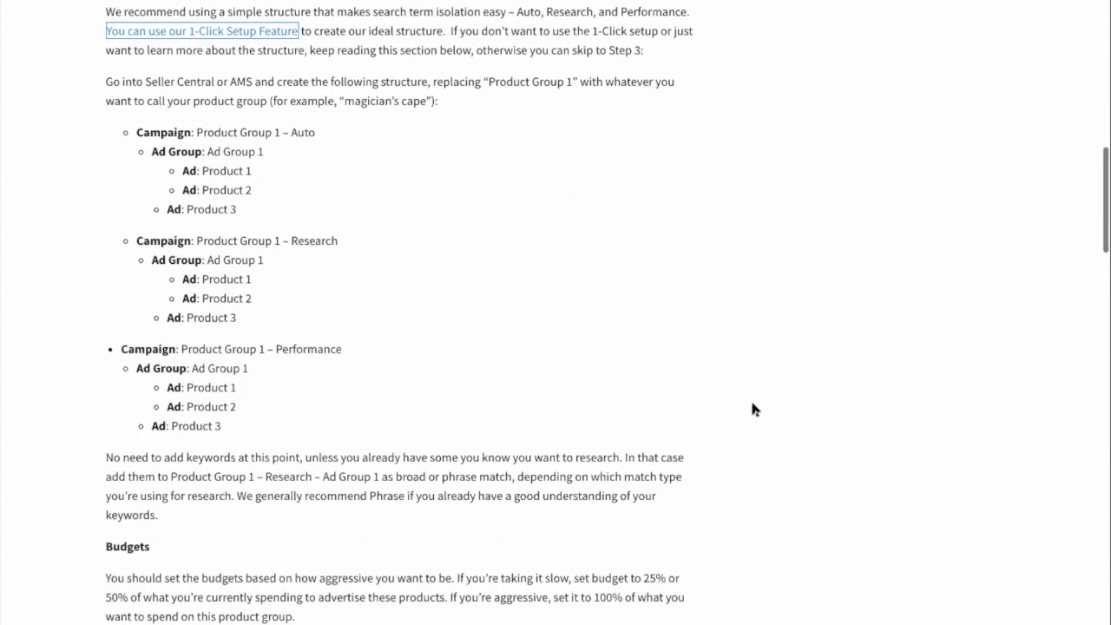
scroll(758, 411, "up", 2)
scroll(758, 412, "up", 5)
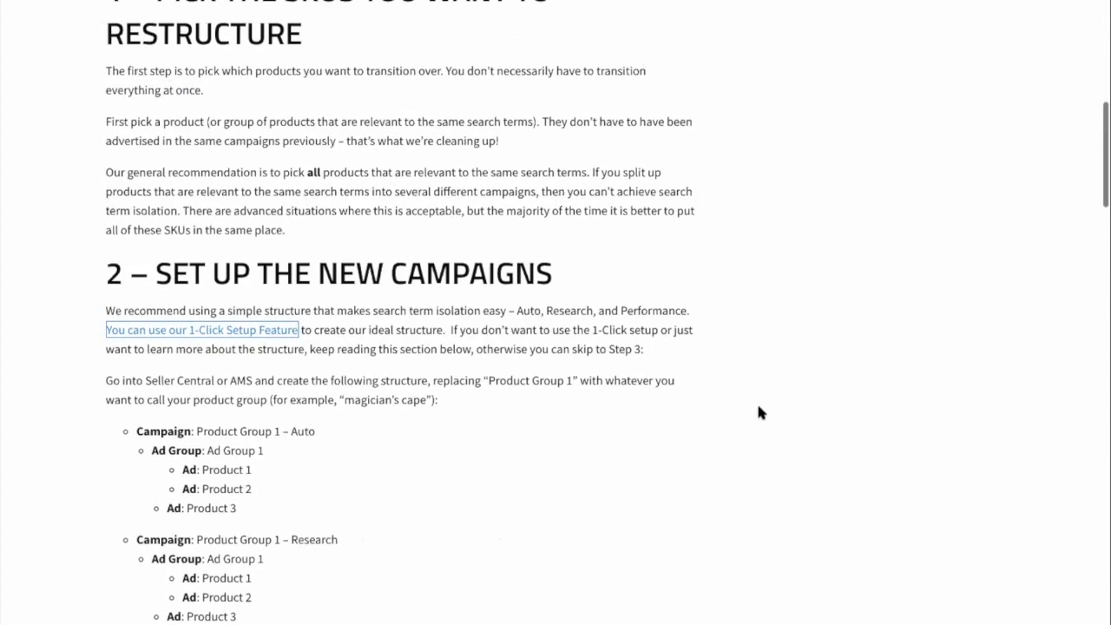
scroll(758, 413, "up", 4)
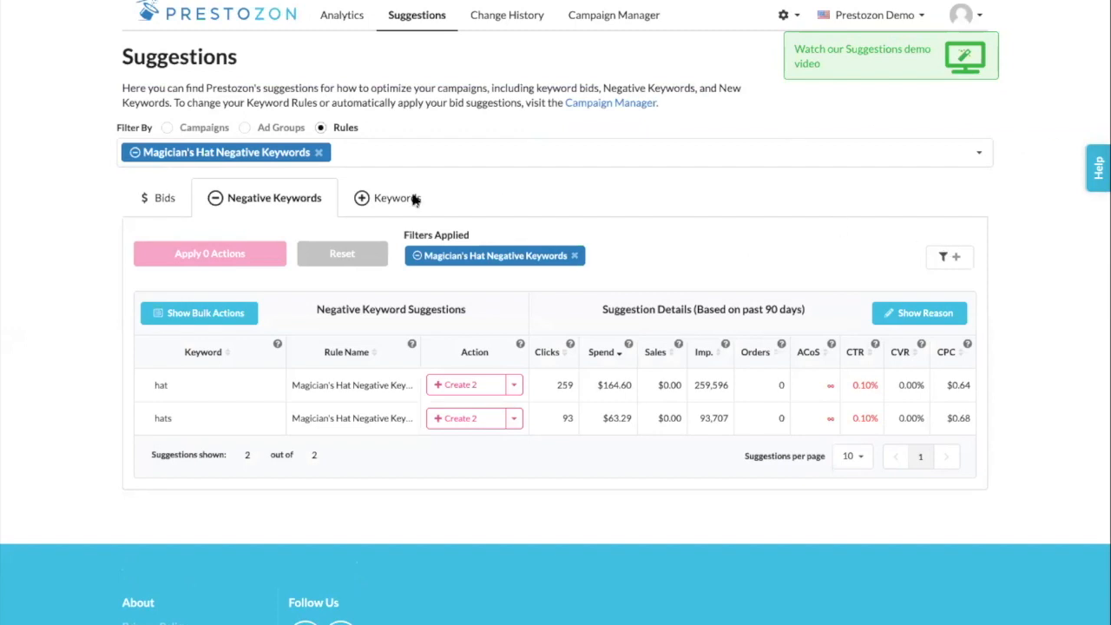
Open the Magician's Hat Keyword Promotion rule in Campaign Manager and try adding the Wand - Exact group and Wand - Phrase group ad groups
left_click(615, 17)
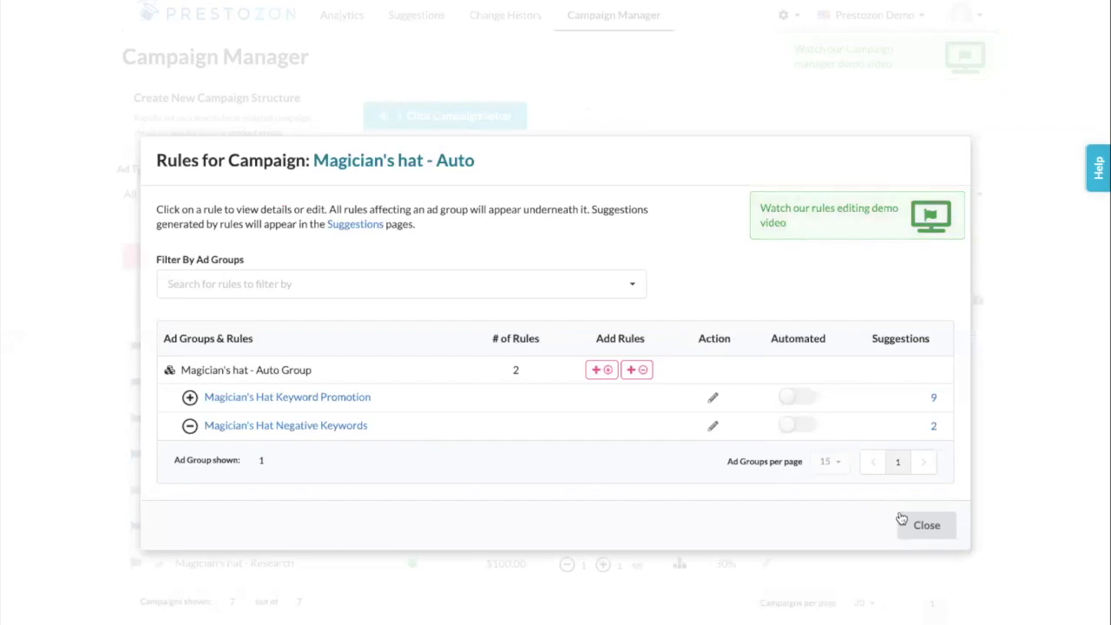
left_click(335, 398)
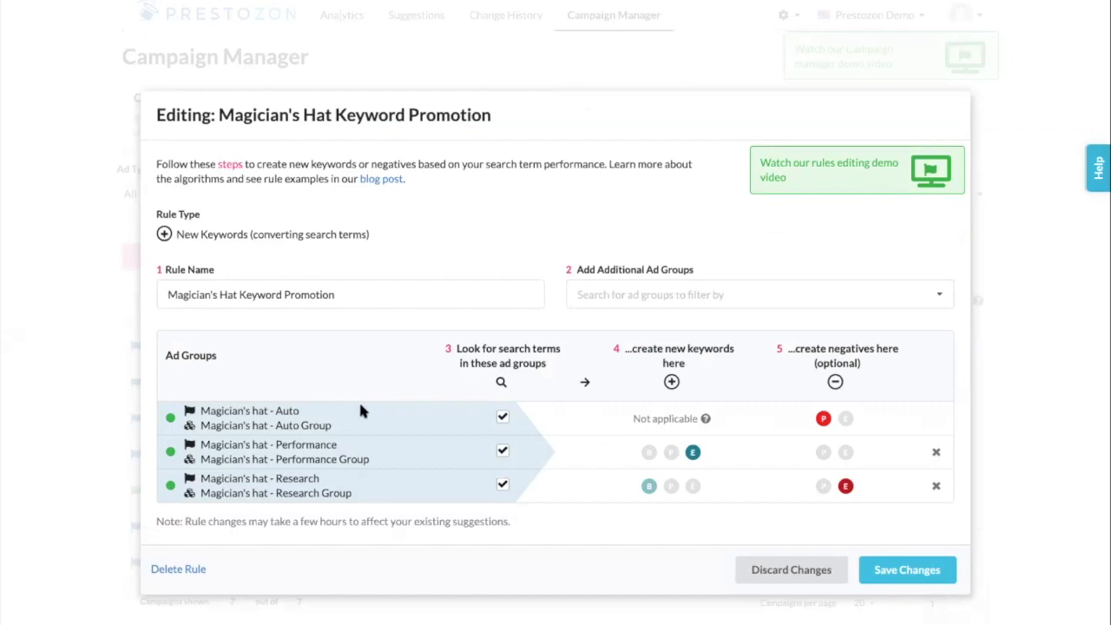
left_click(658, 293)
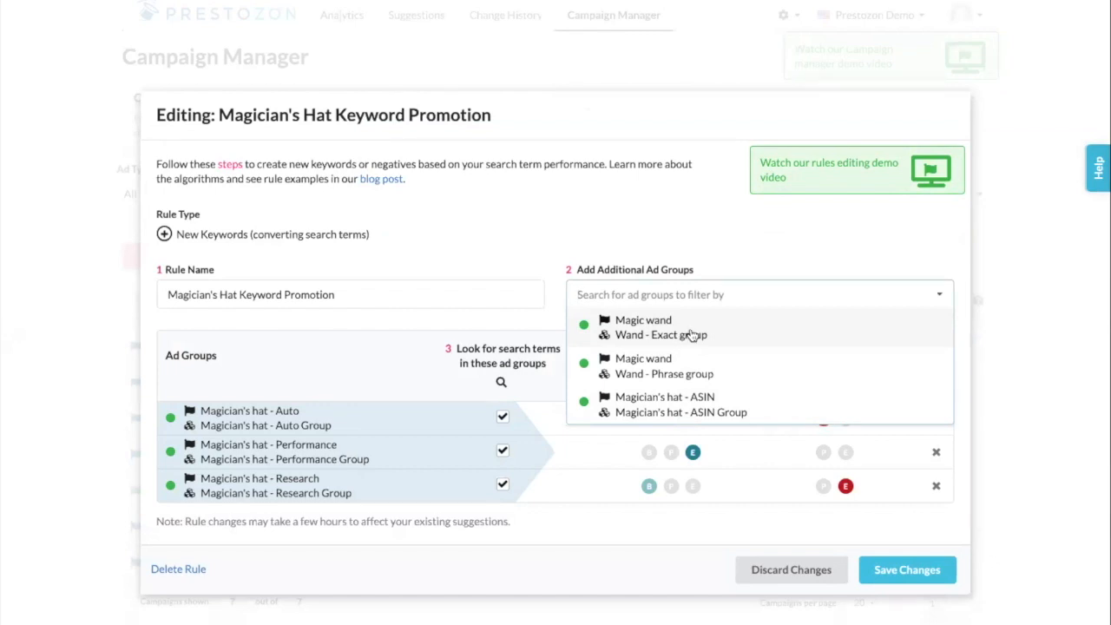
left_click(692, 335)
left_click(664, 310)
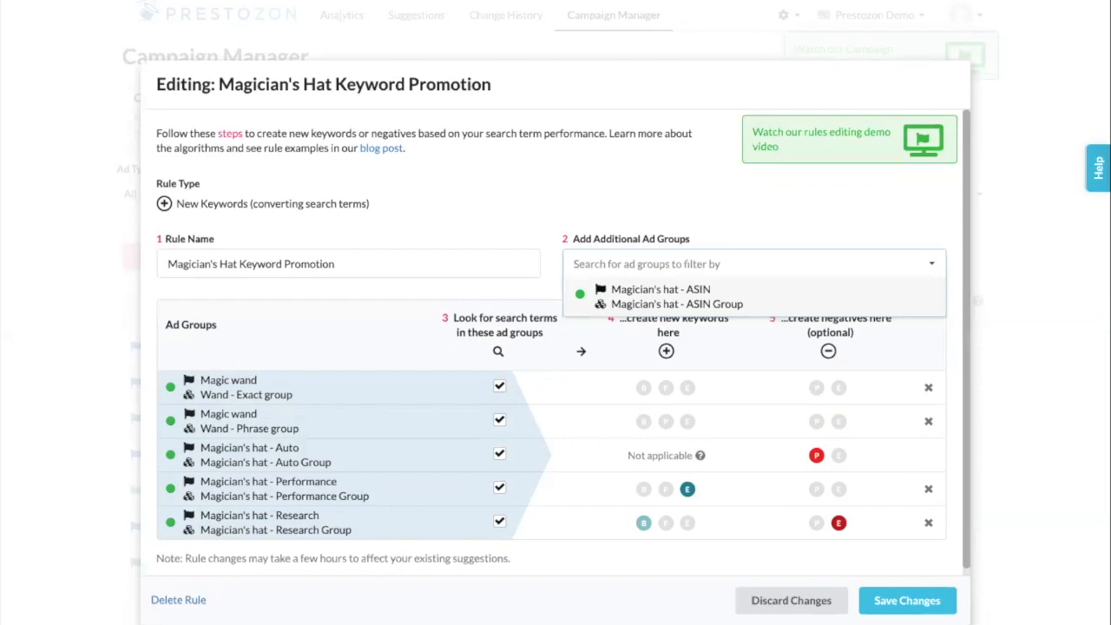
left_click(728, 224)
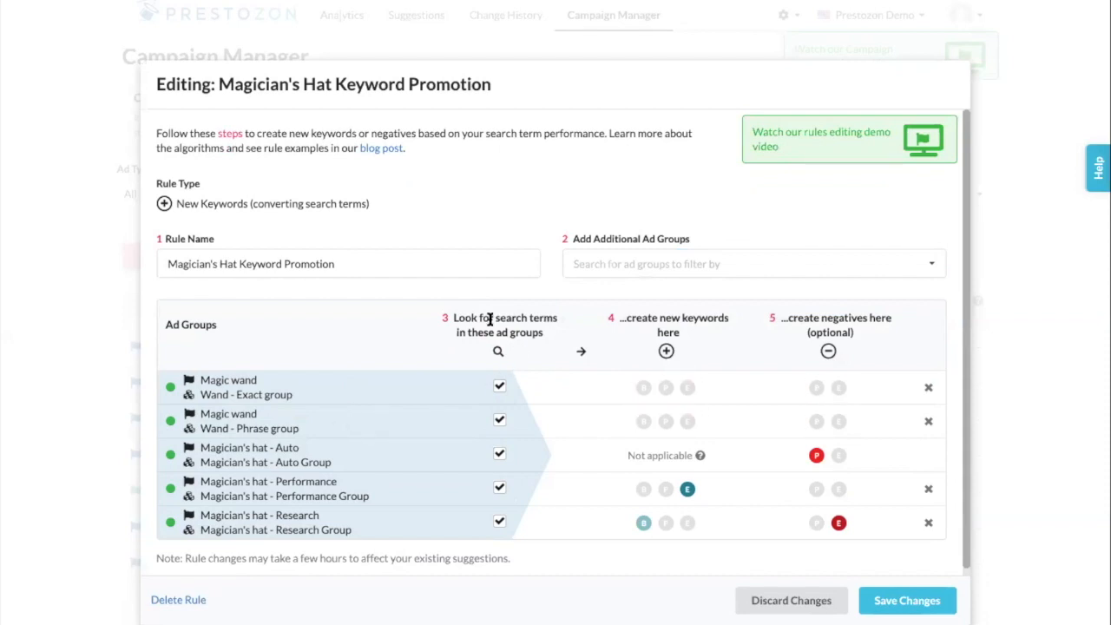
left_click_drag(452, 316, 543, 336)
scroll(962, 403, "down", 1)
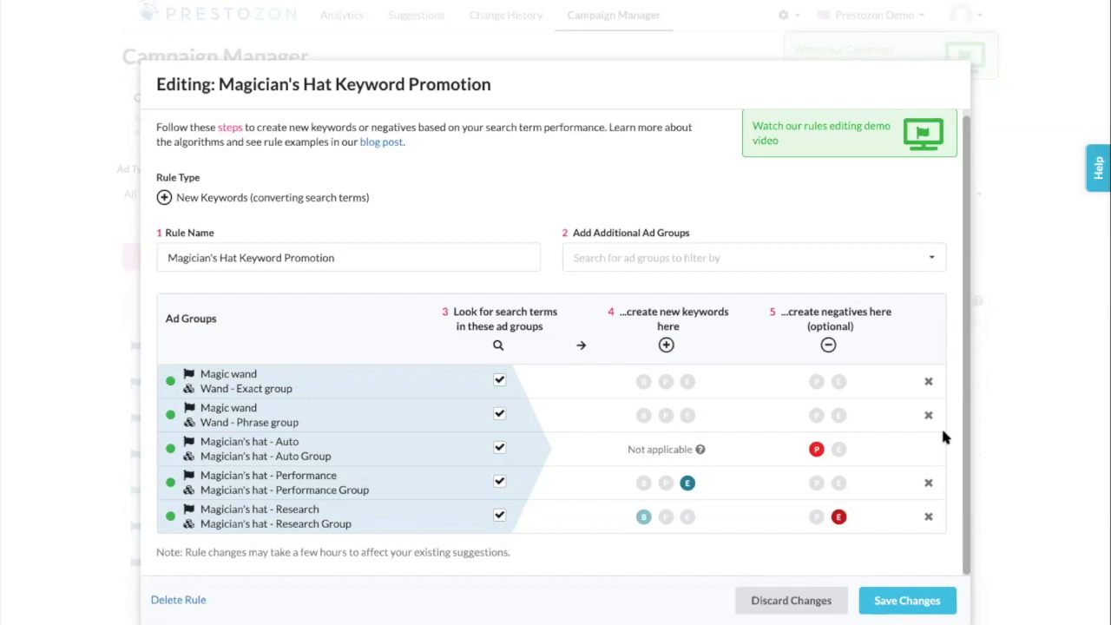
Discard the changes to the keyword promotion rule and leave the campaign's rules for the Analytics page
left_click(800, 605)
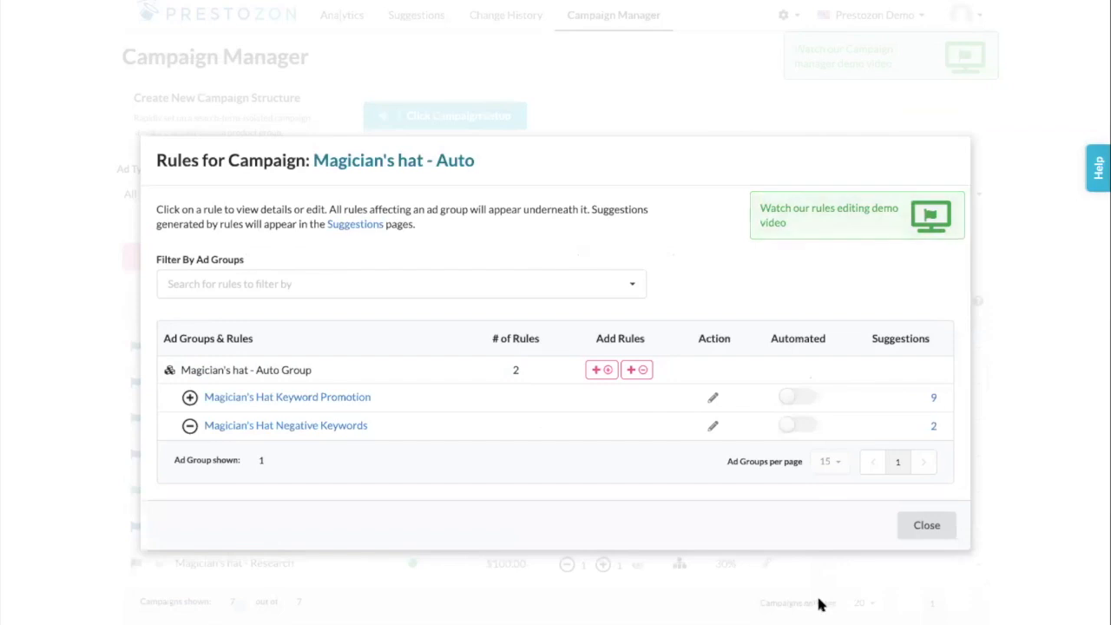
left_click(927, 526)
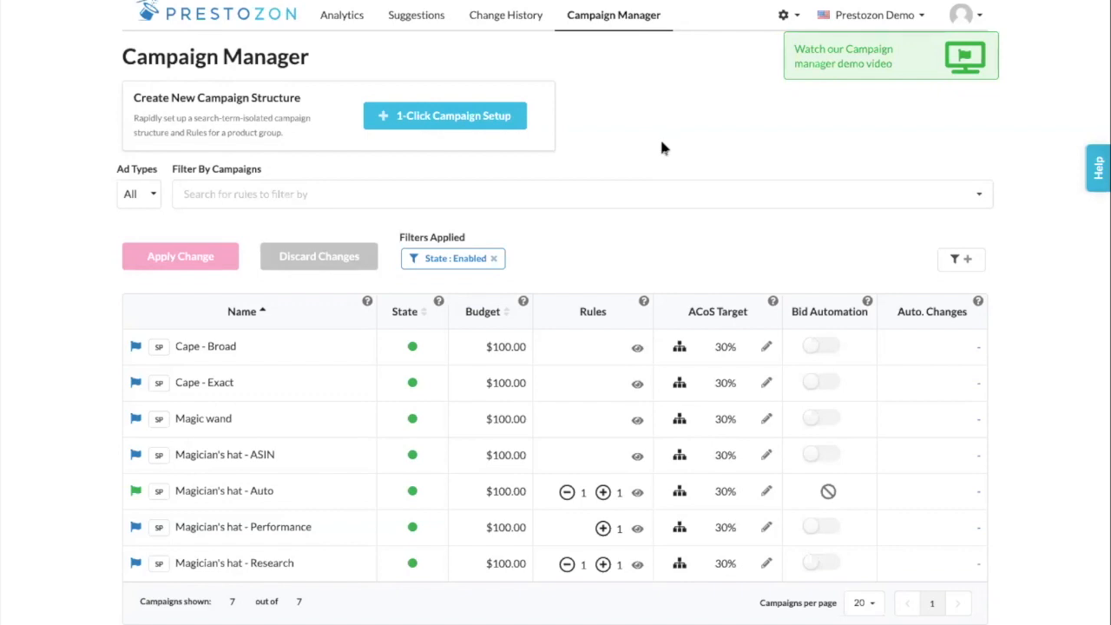
left_click(342, 15)
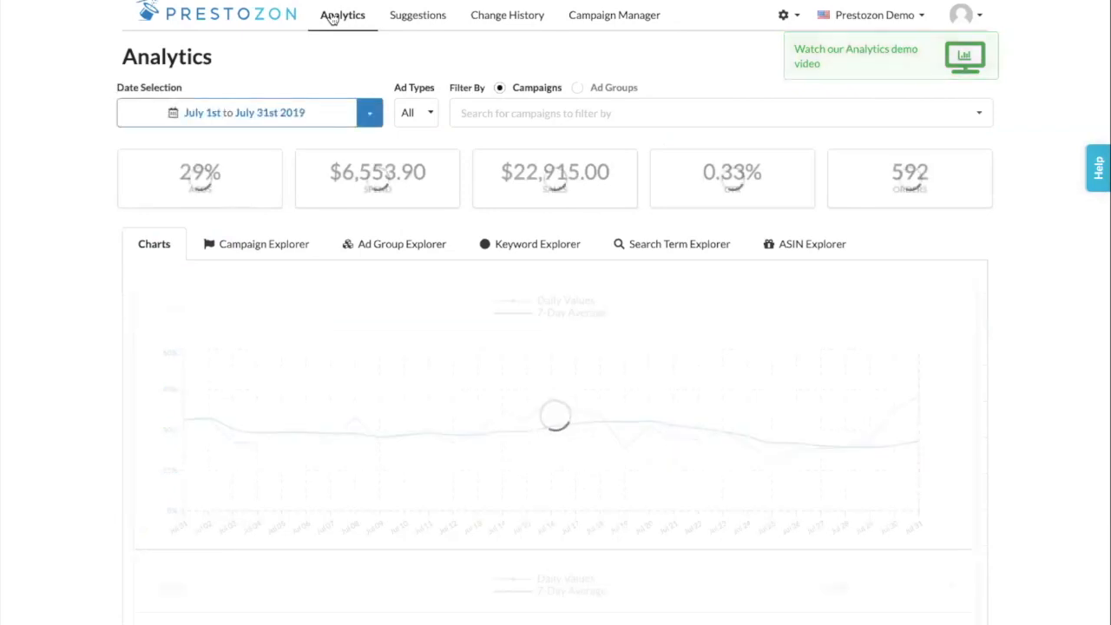